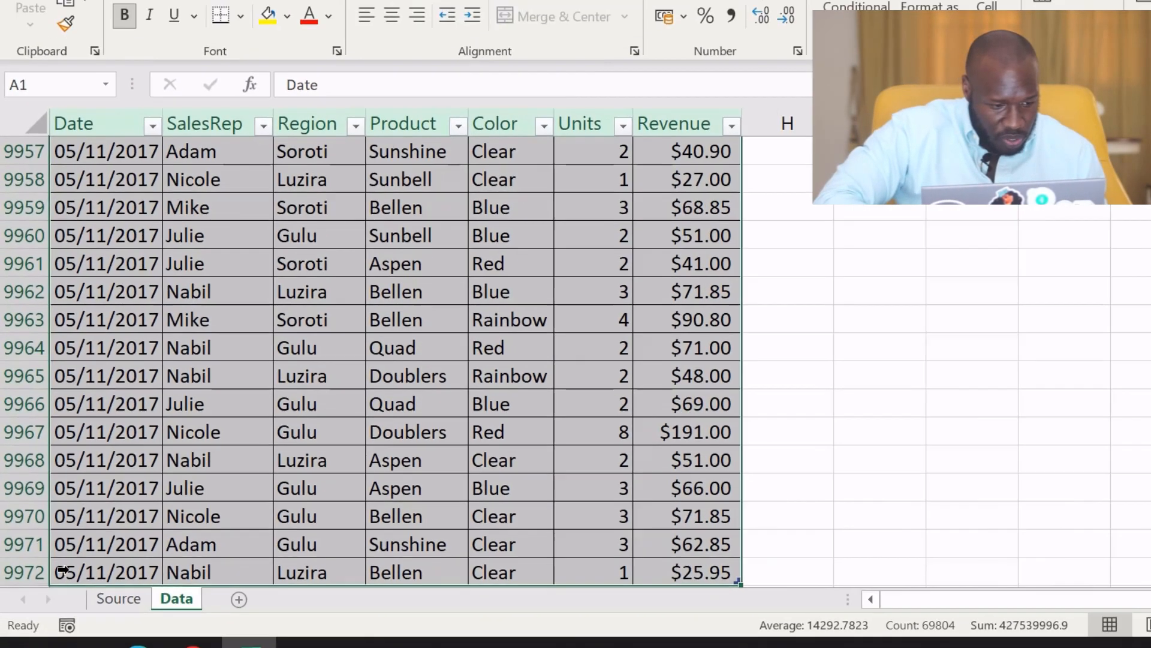
- Create a PivotTable from the sales table, placed on the existing Data worksheet at cell I4
left_click(63, 570)
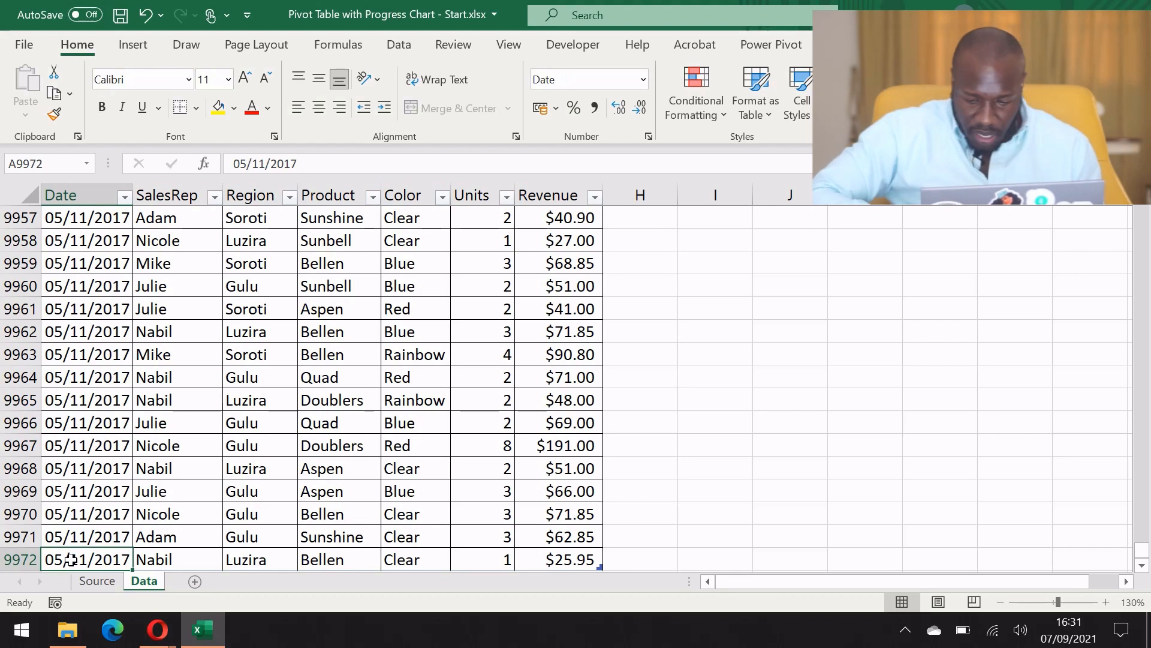
key("ctrl+shift+Up")
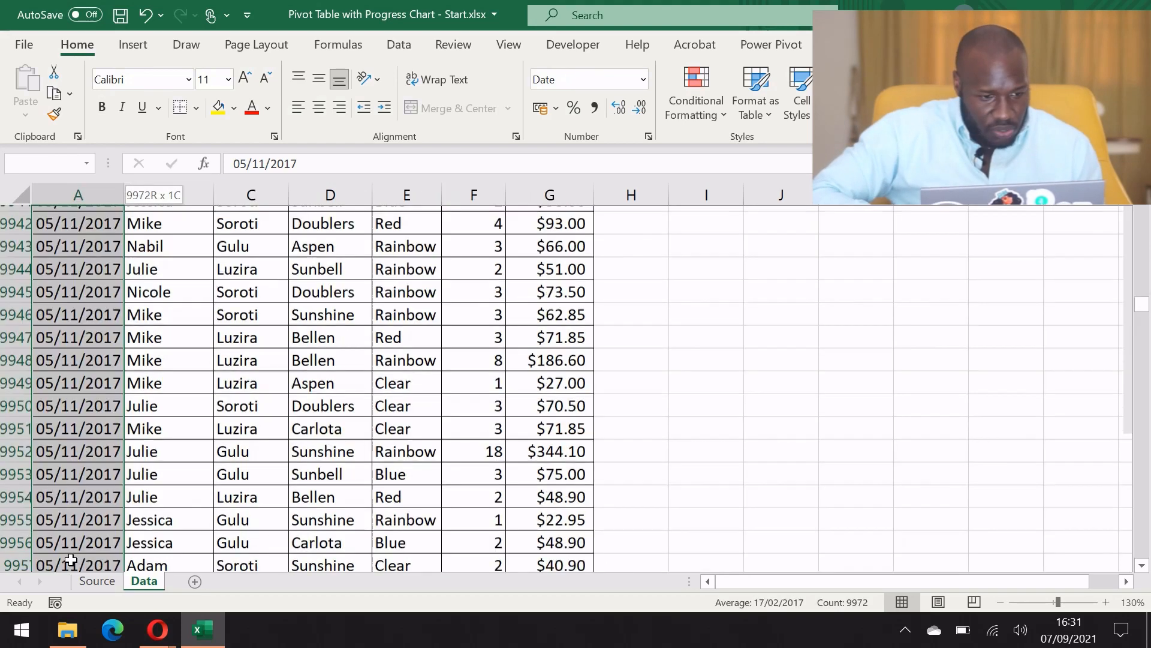
left_click(152, 326)
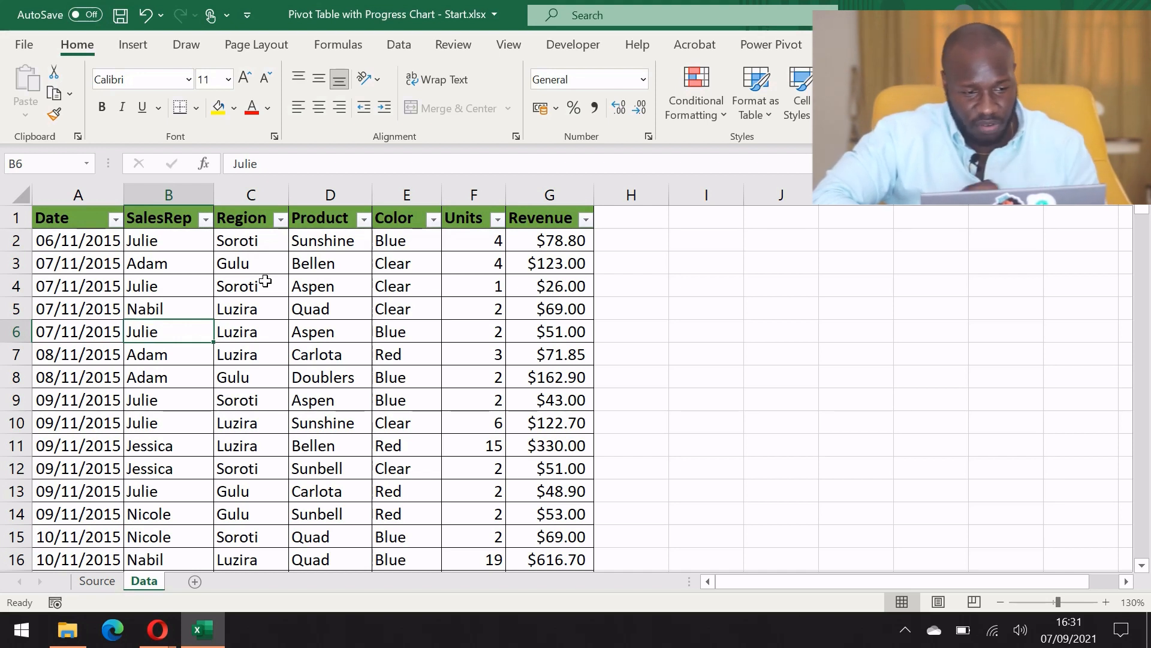
left_click(188, 268)
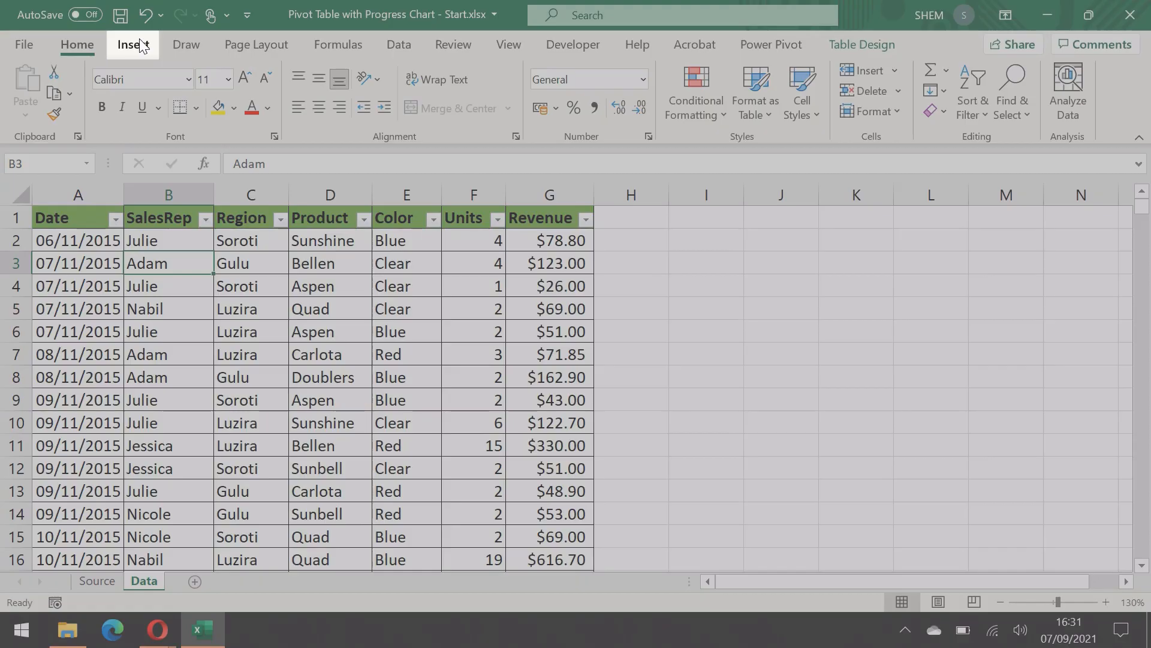
left_click(134, 45)
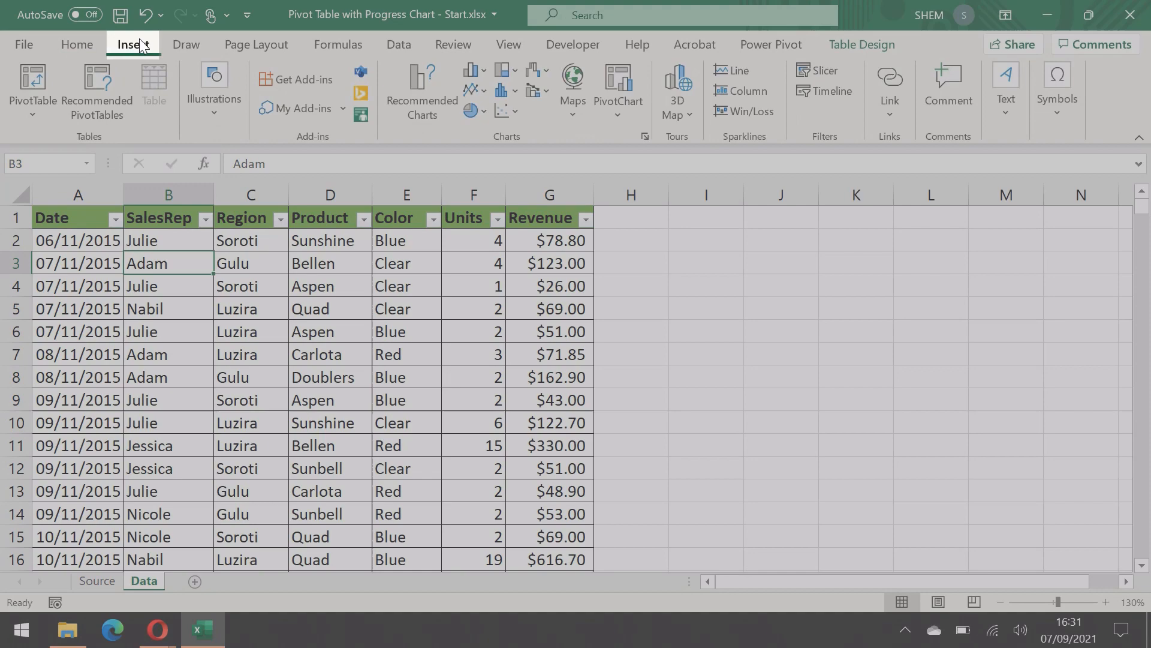
left_click(34, 90)
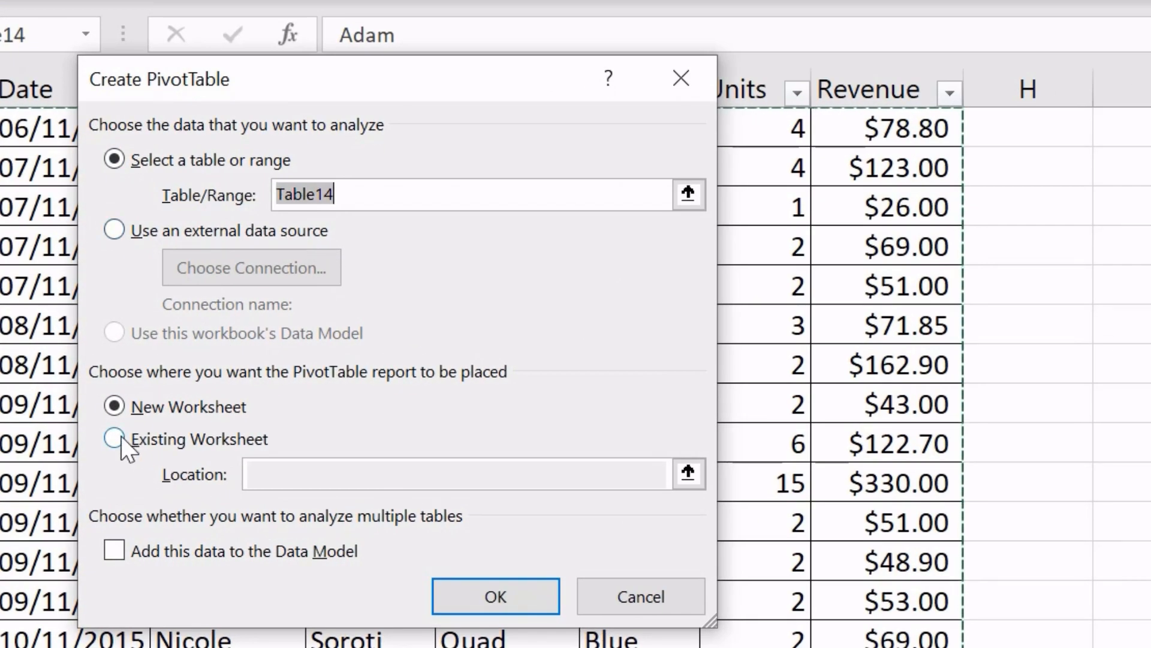
left_click(121, 437)
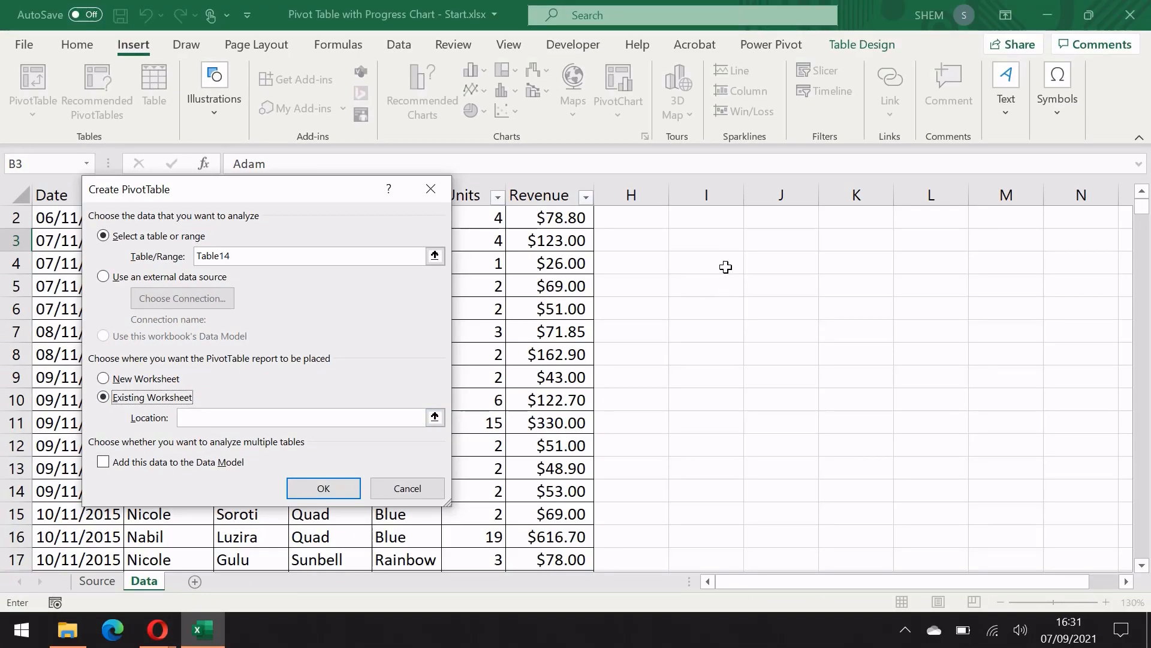
left_click(726, 267)
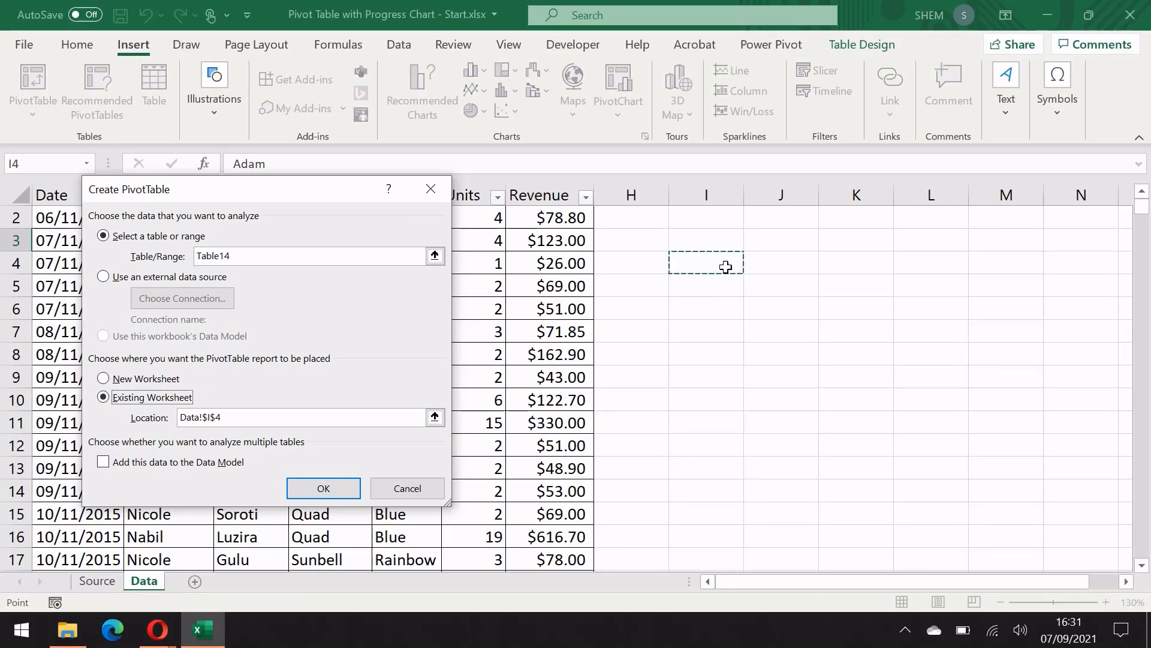
left_click(333, 487)
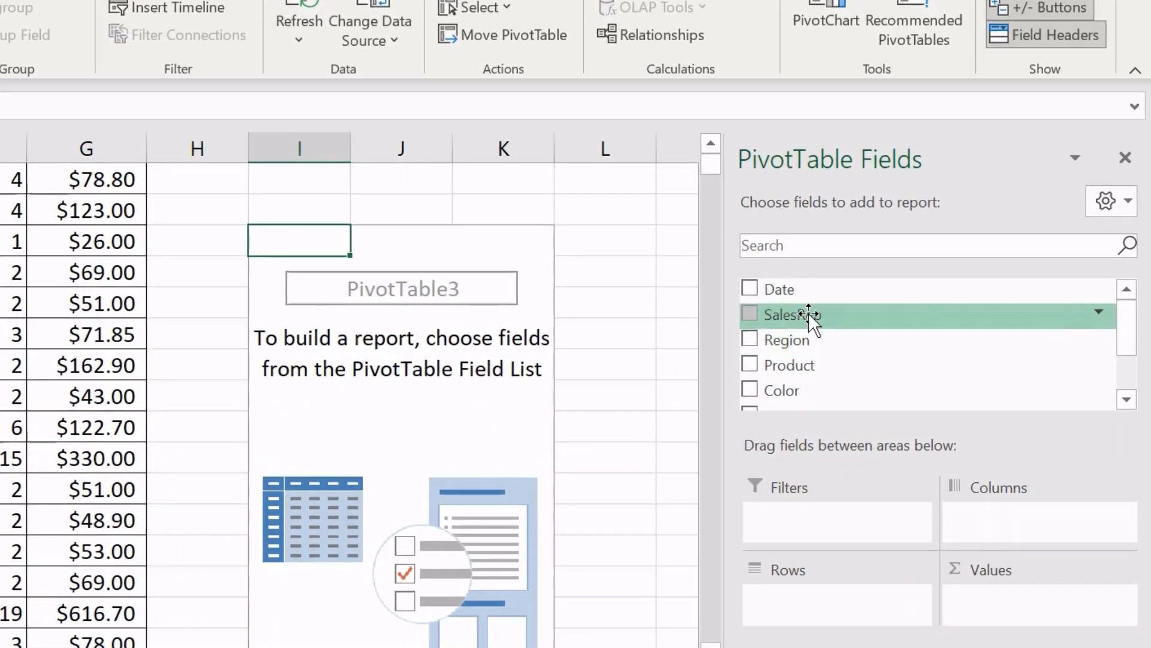
- Lay out the PivotTable with SalesRep as the filter, Region as rows and Revenue as summed values
left_click_drag(808, 312, 806, 533)
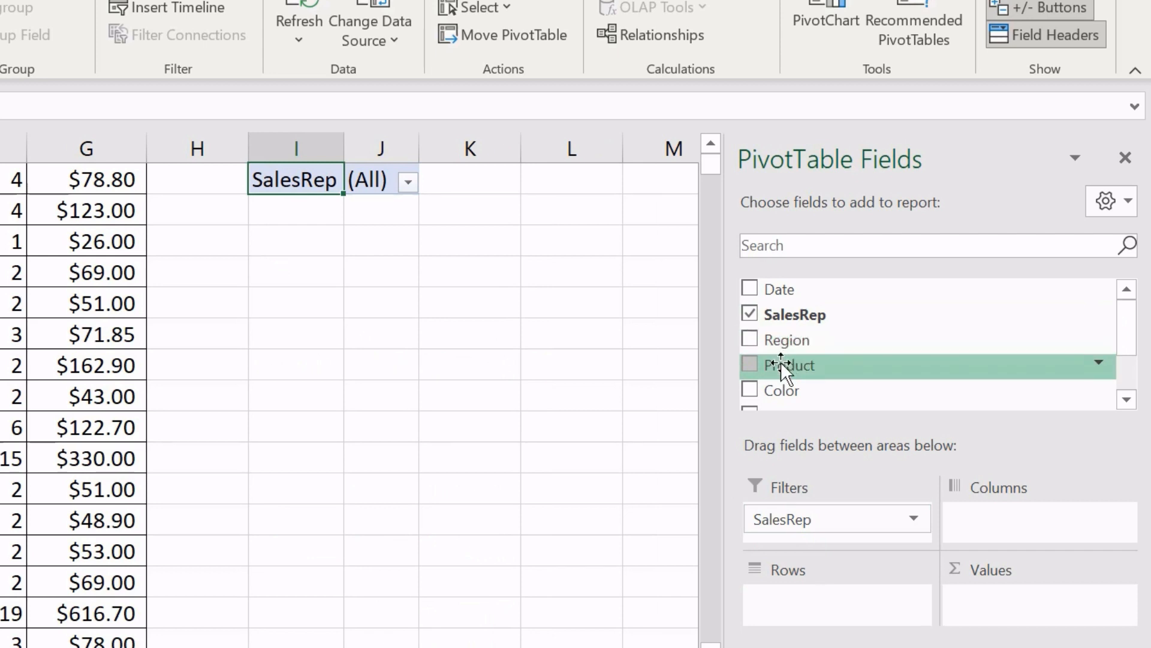
scroll(781, 362, "down", 1)
scroll(802, 360, "up", 1)
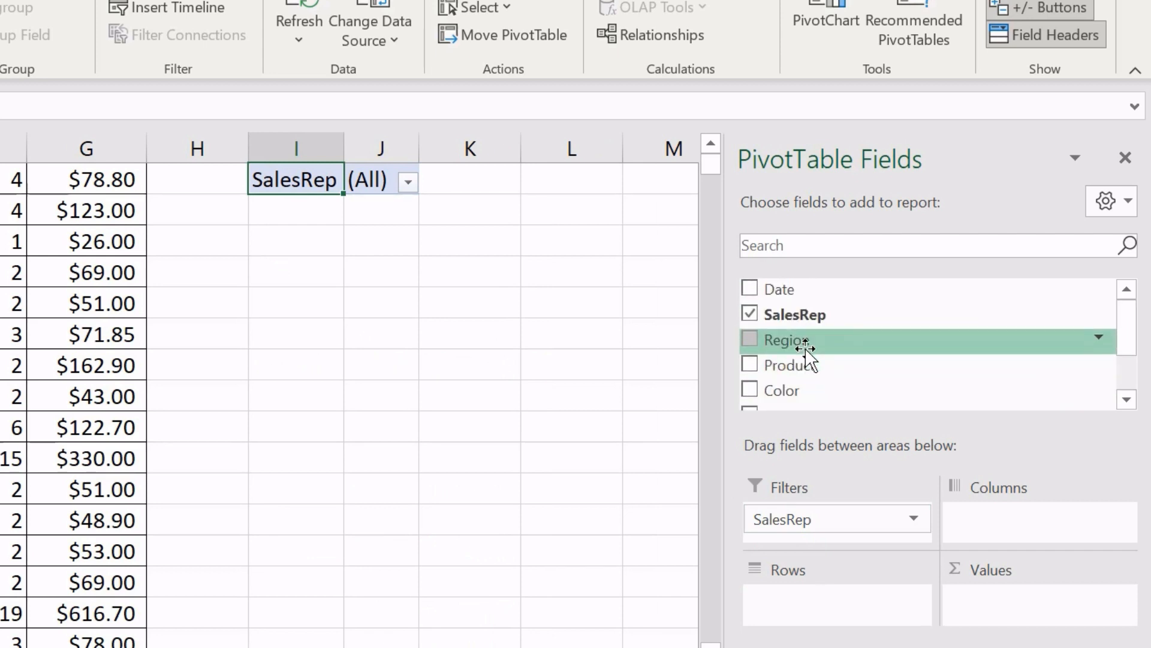
left_click_drag(797, 342, 810, 598)
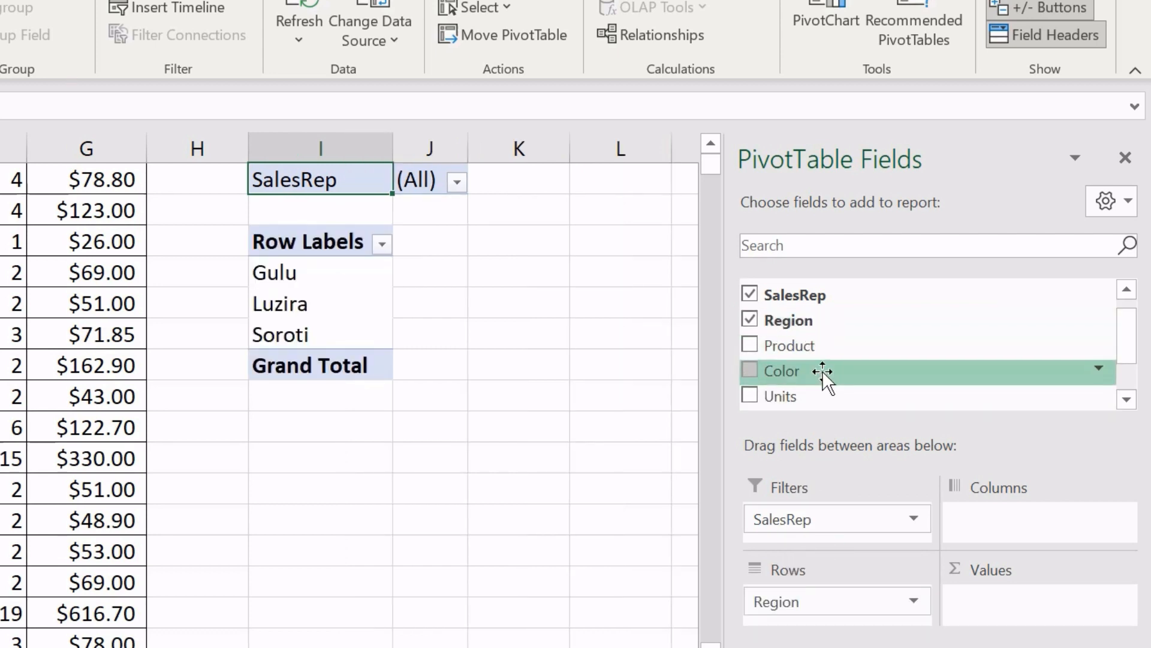
scroll(822, 372, "down", 1)
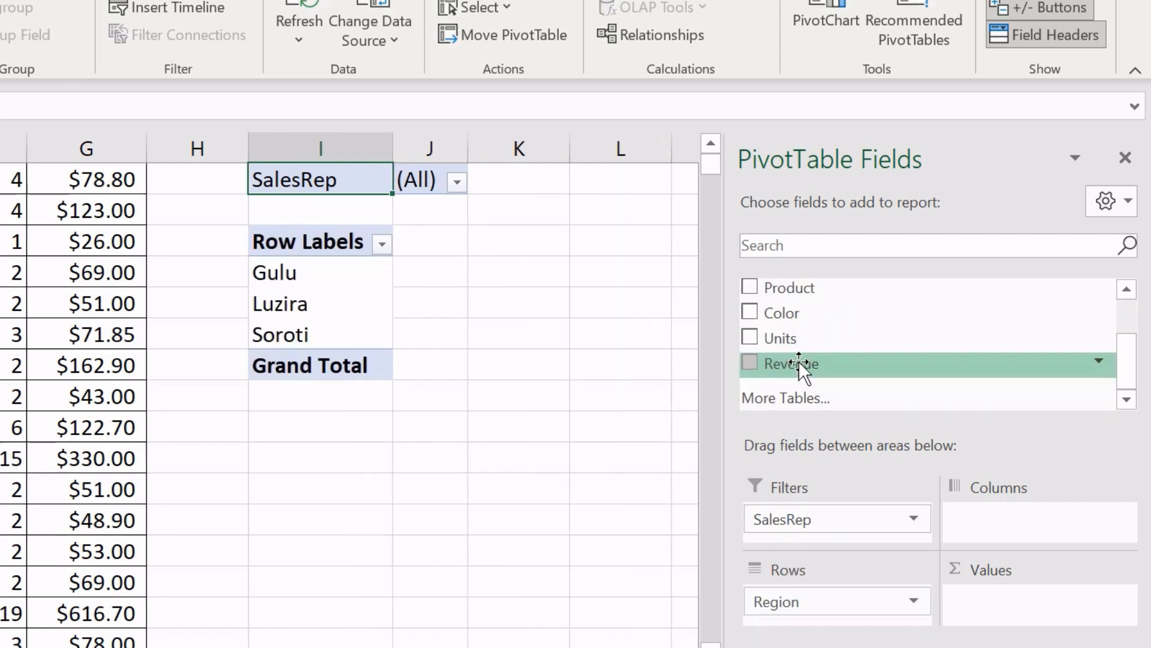
left_click_drag(799, 361, 1032, 619)
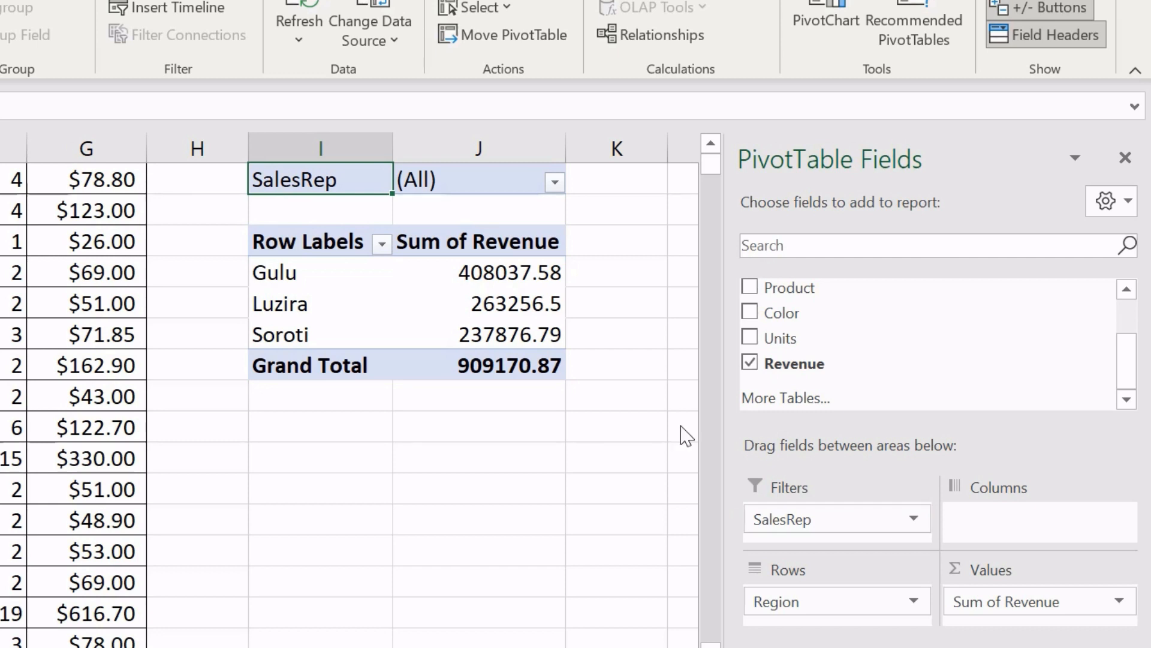
- Filter the PivotTable by SalesRep with multiple items enabled, excluding the first three sales reps in the list
left_click(554, 184)
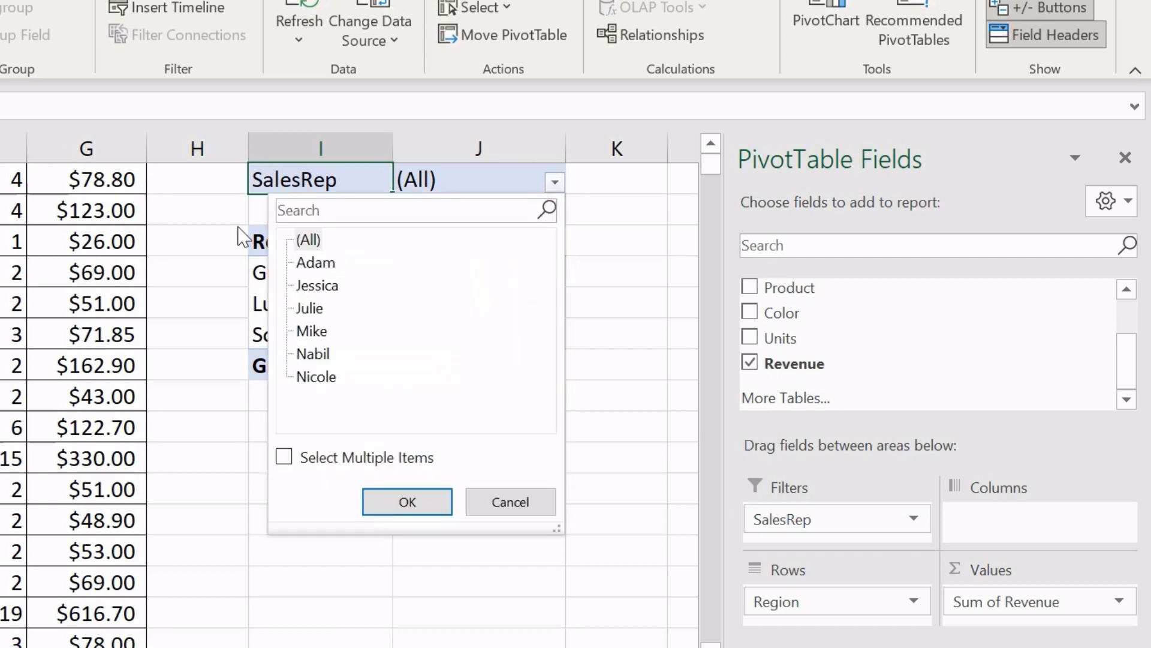
left_click(284, 458)
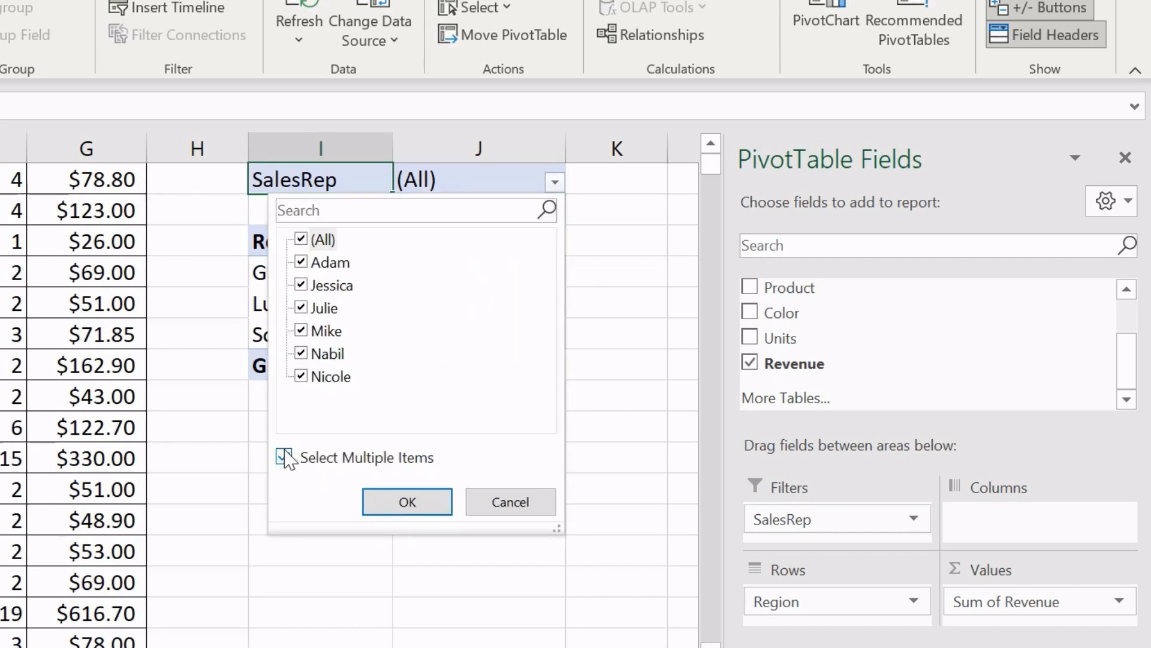
left_click(301, 264)
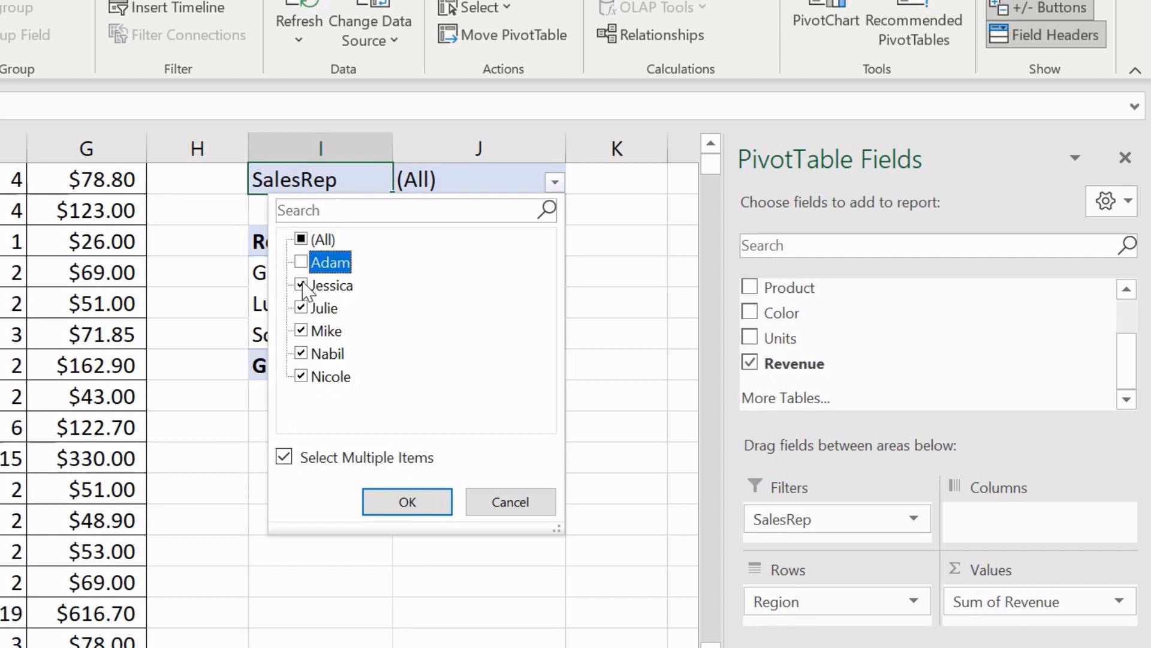
left_click(303, 286)
left_click(301, 310)
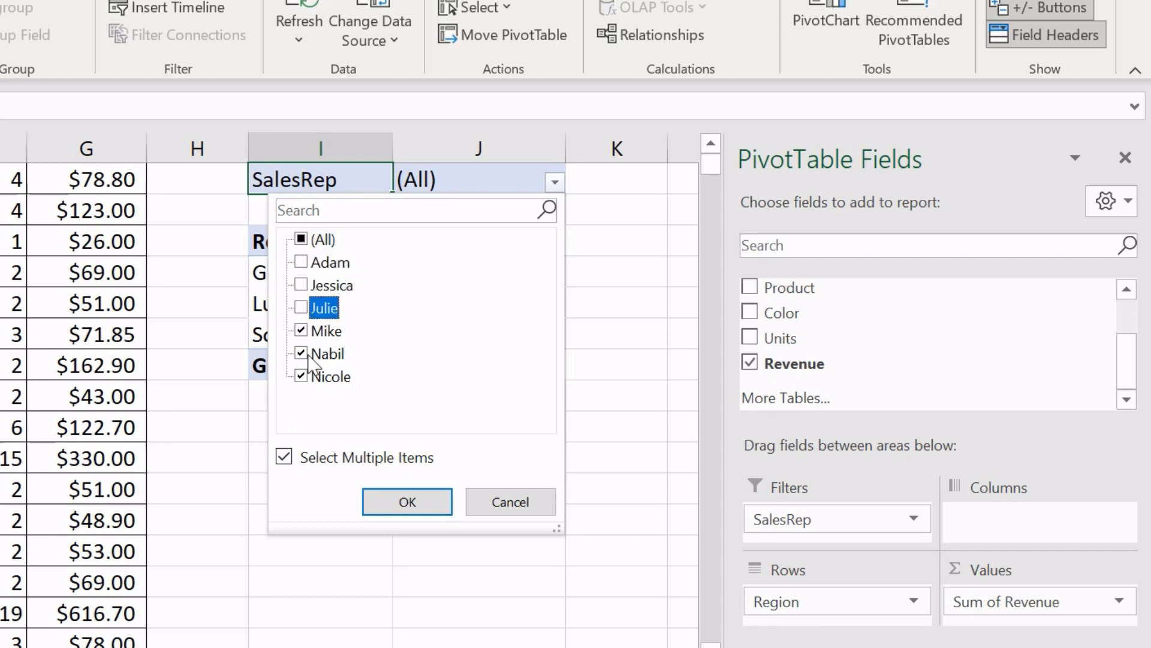
left_click(406, 502)
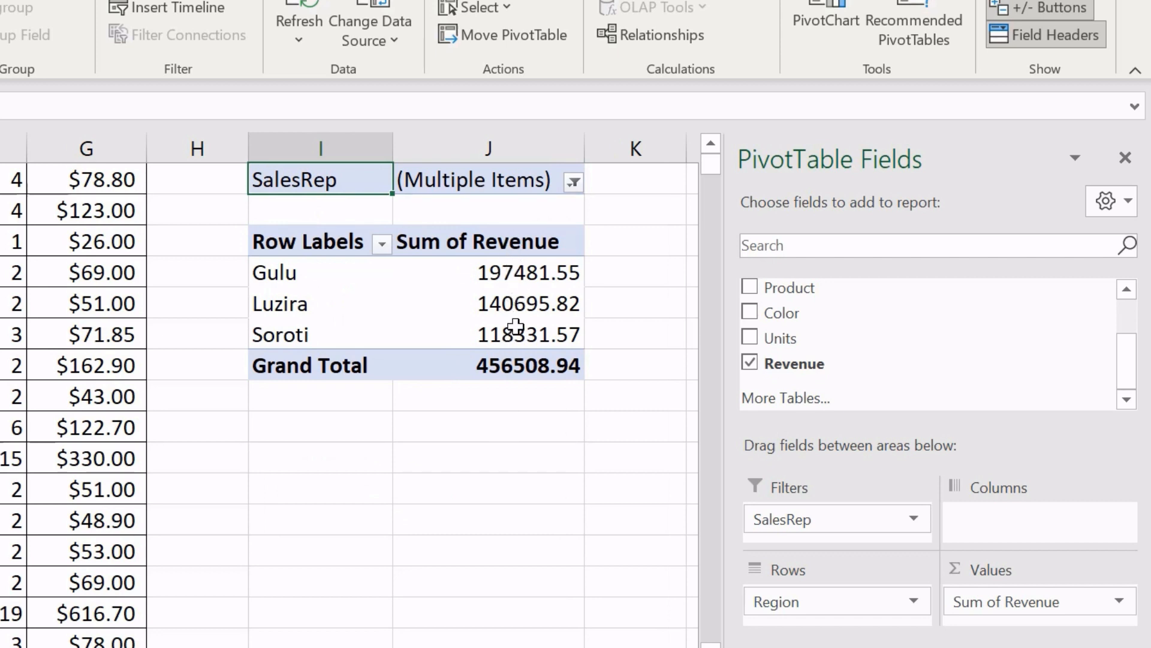
- Reset the SalesRep filter to include all sales reps
left_click(574, 182)
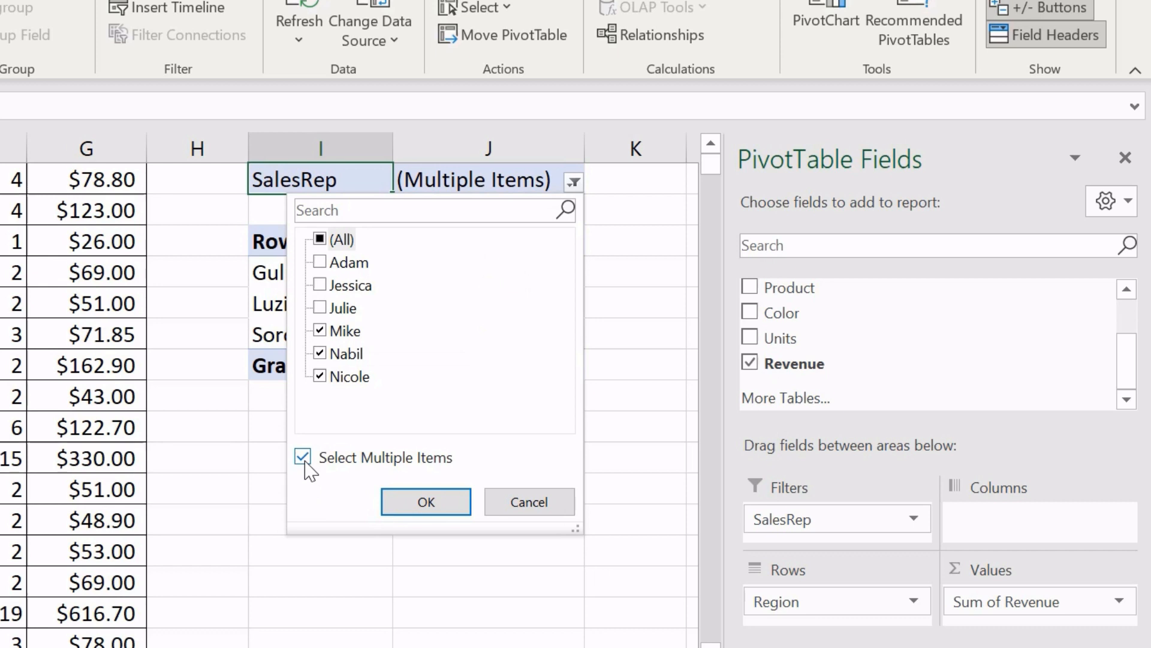
left_click(320, 240)
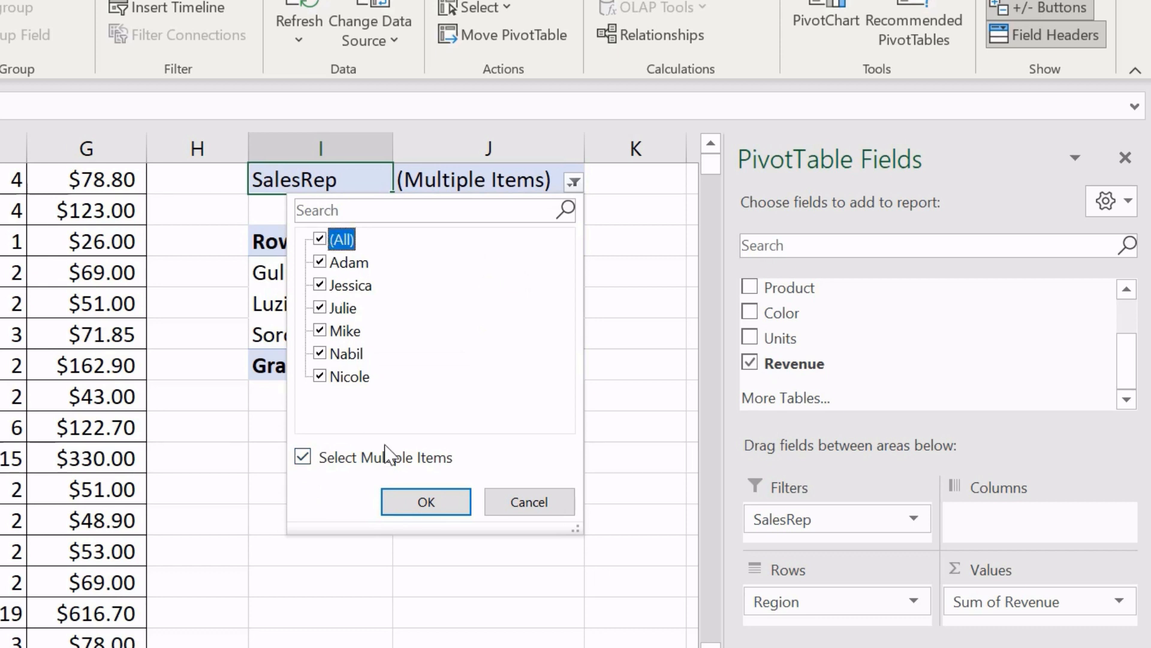
left_click(423, 509)
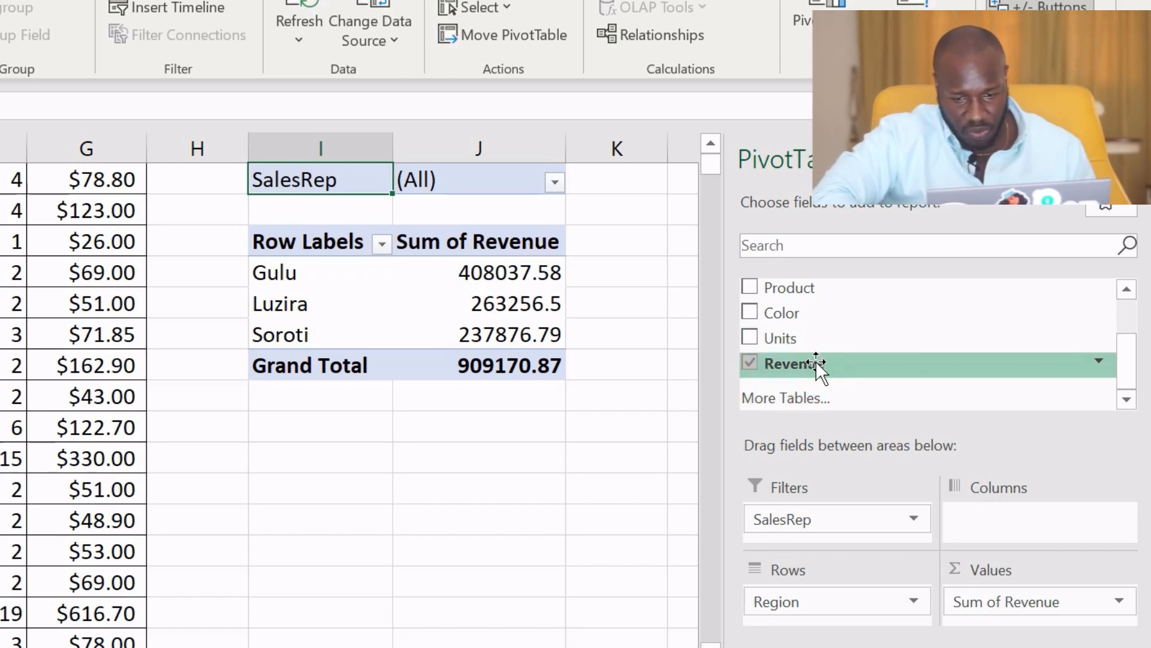
- Add Revenue to the PivotTable values a second time, show it as % of Grand Total, and close the field list
left_click_drag(794, 361, 1051, 616)
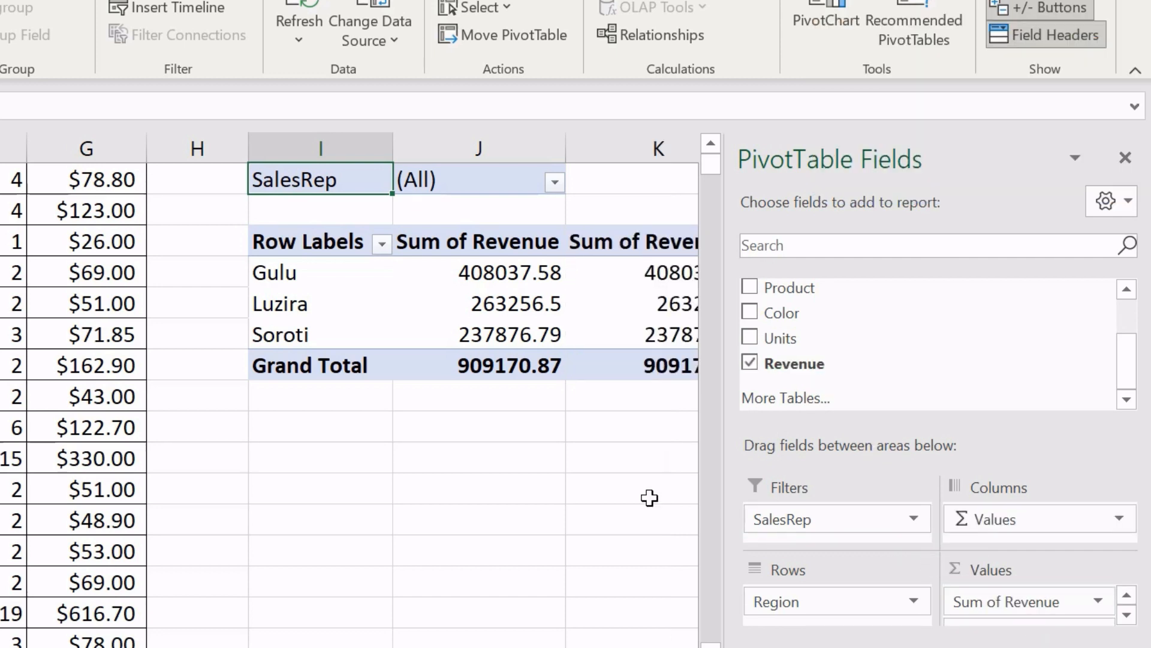
scroll(649, 497, "right", 2)
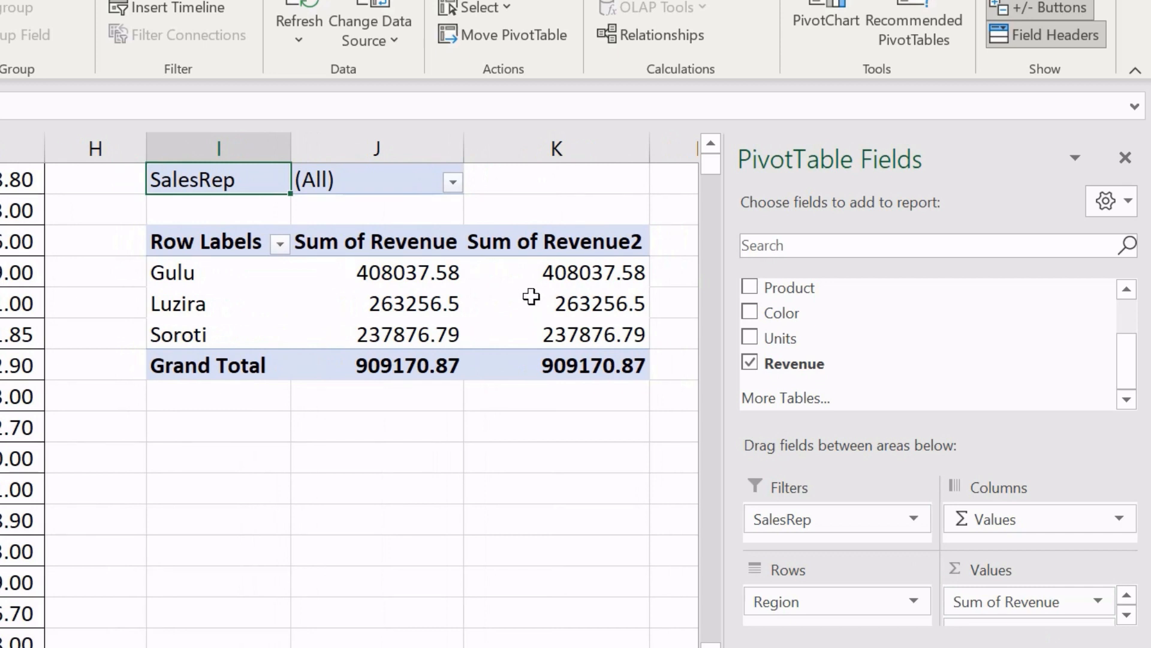
left_click(599, 276)
right_click(601, 275)
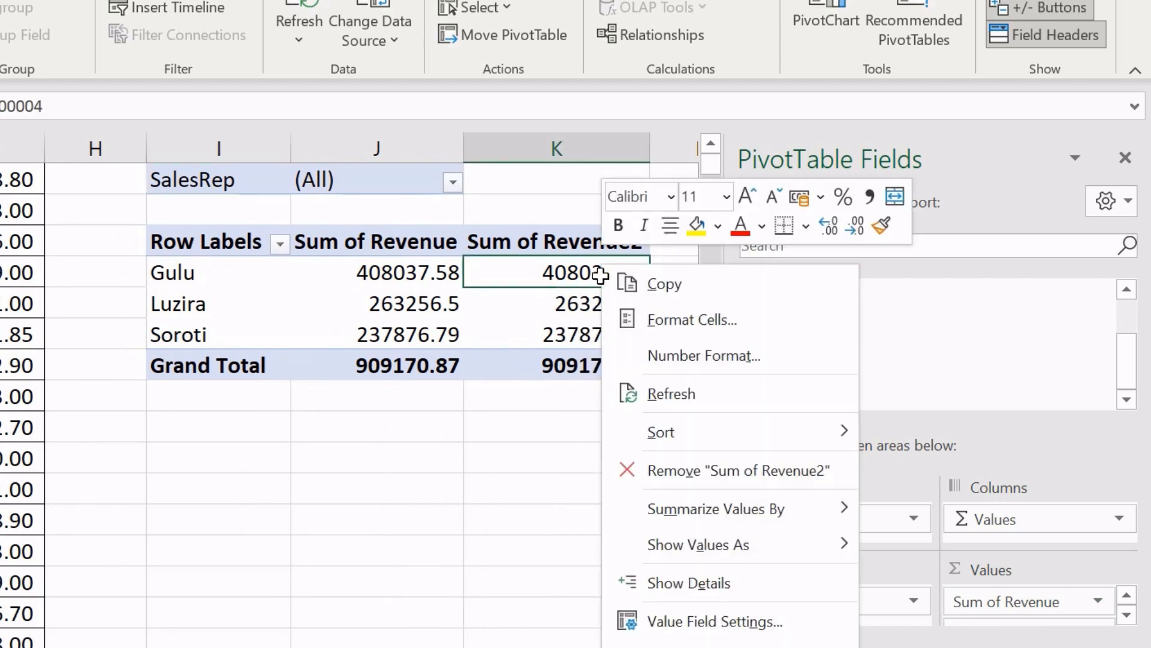
mouse_move(815, 545)
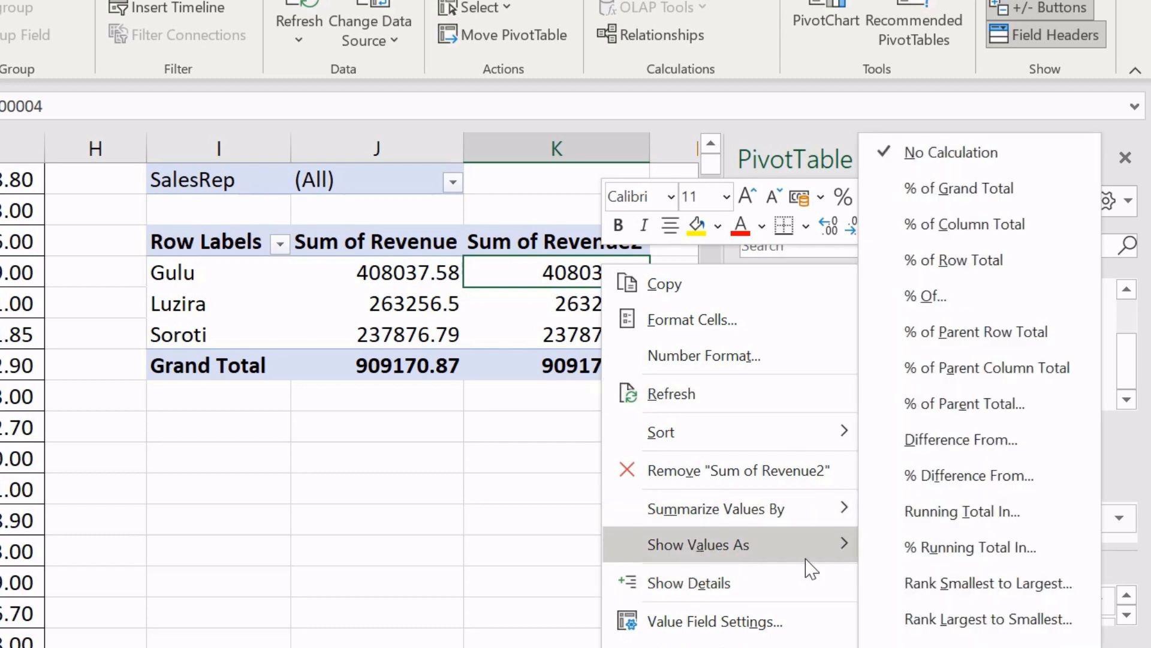
left_click(977, 201)
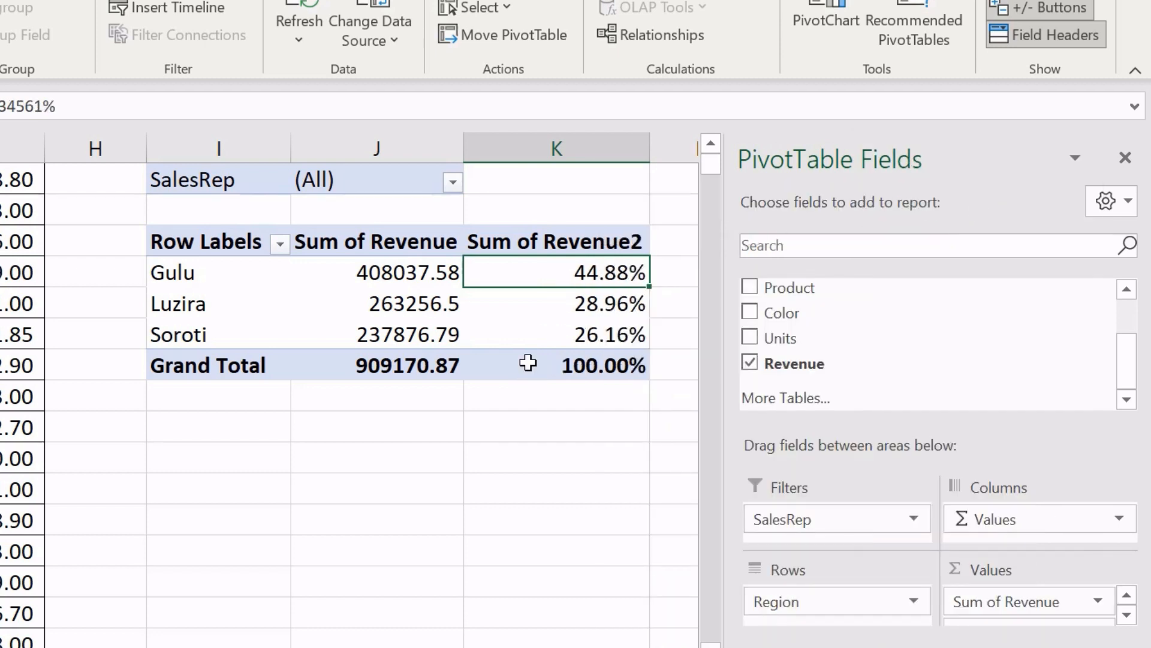
left_click(1124, 159)
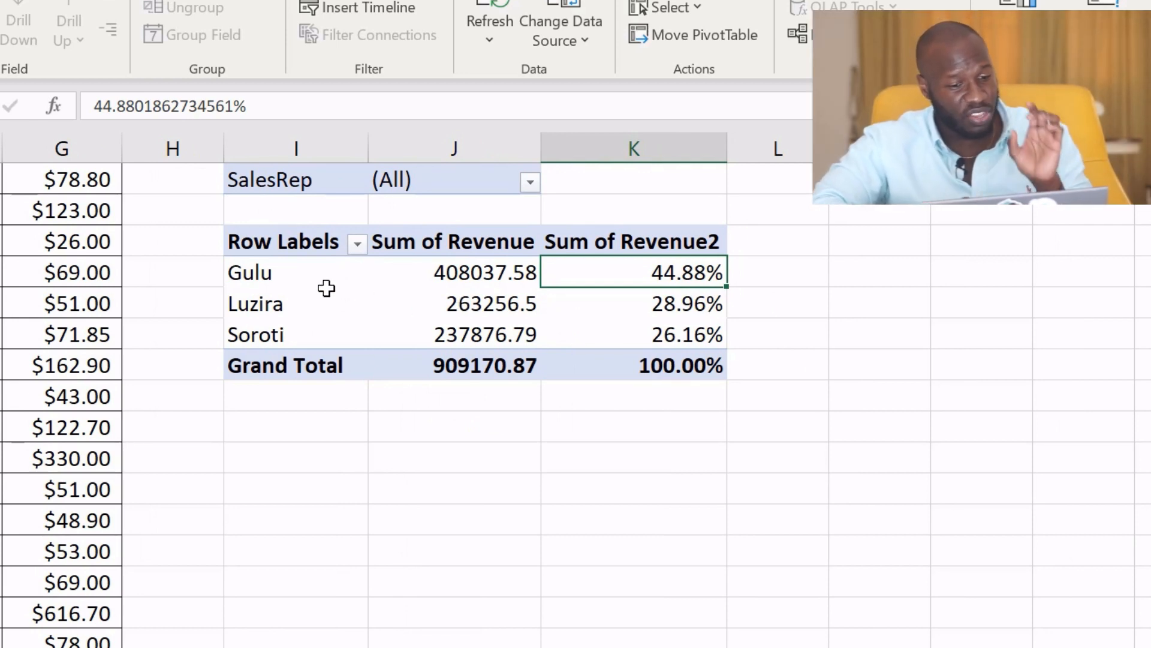
left_click_drag(455, 277, 469, 364)
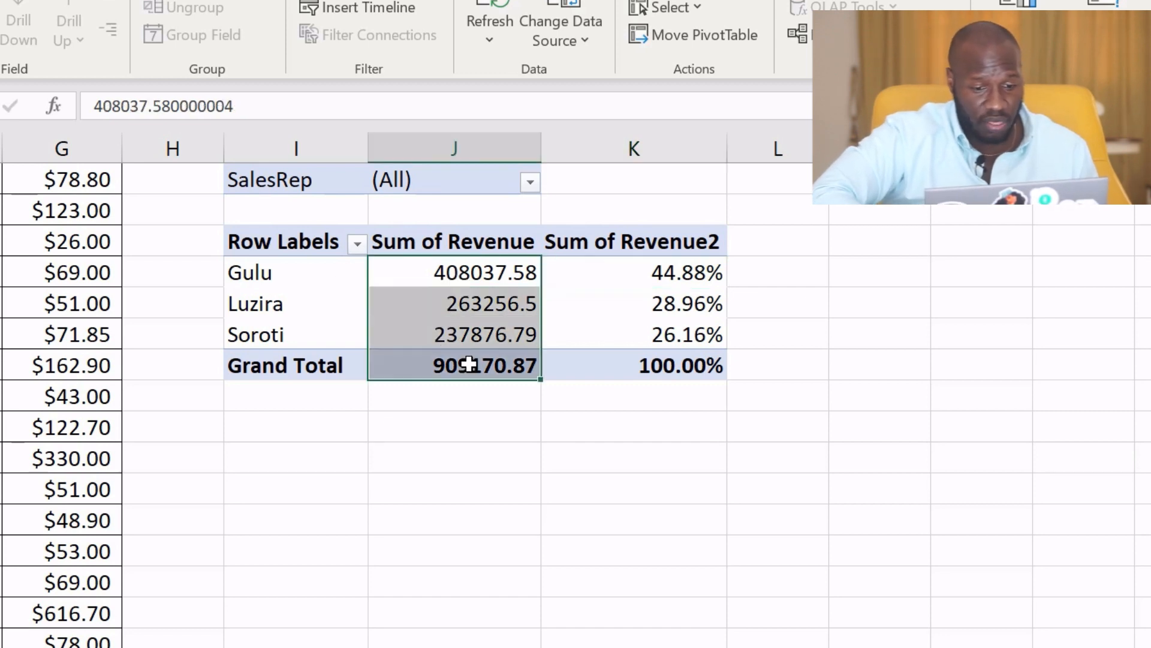
left_click(471, 447)
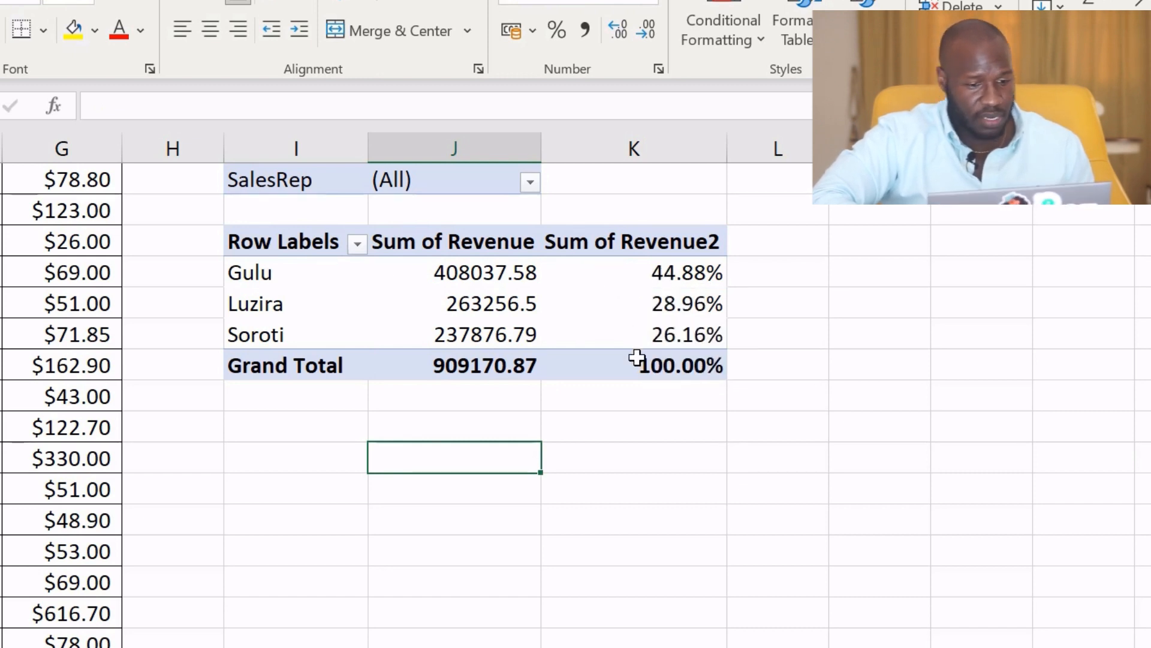
mouse_move(636, 358)
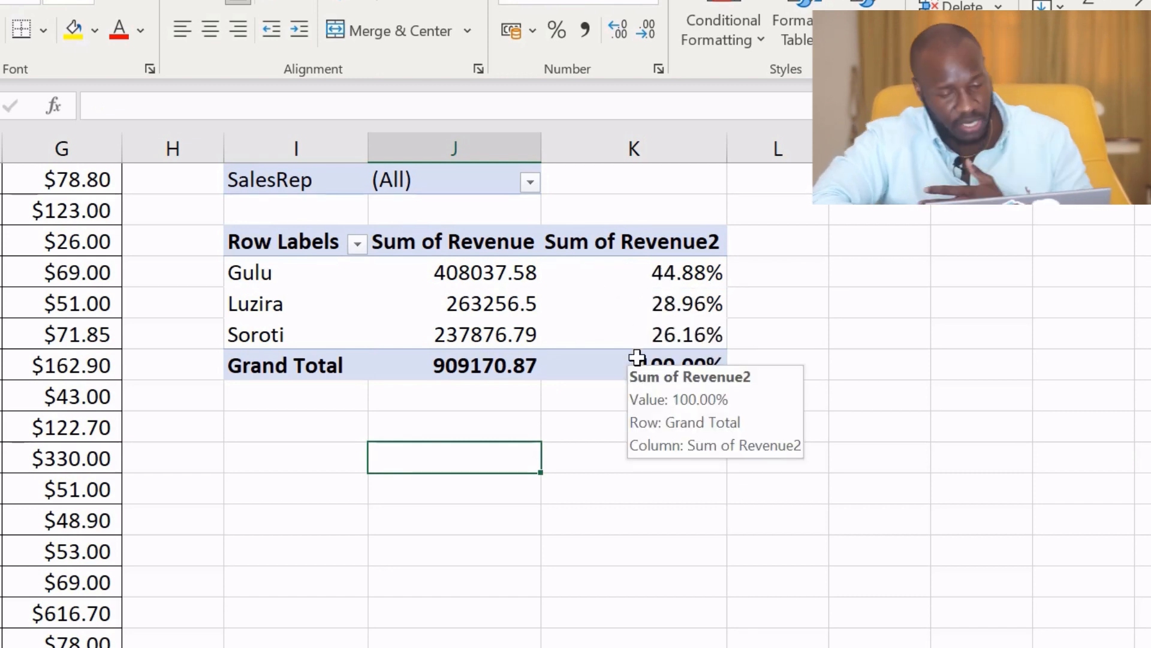
left_click(624, 267)
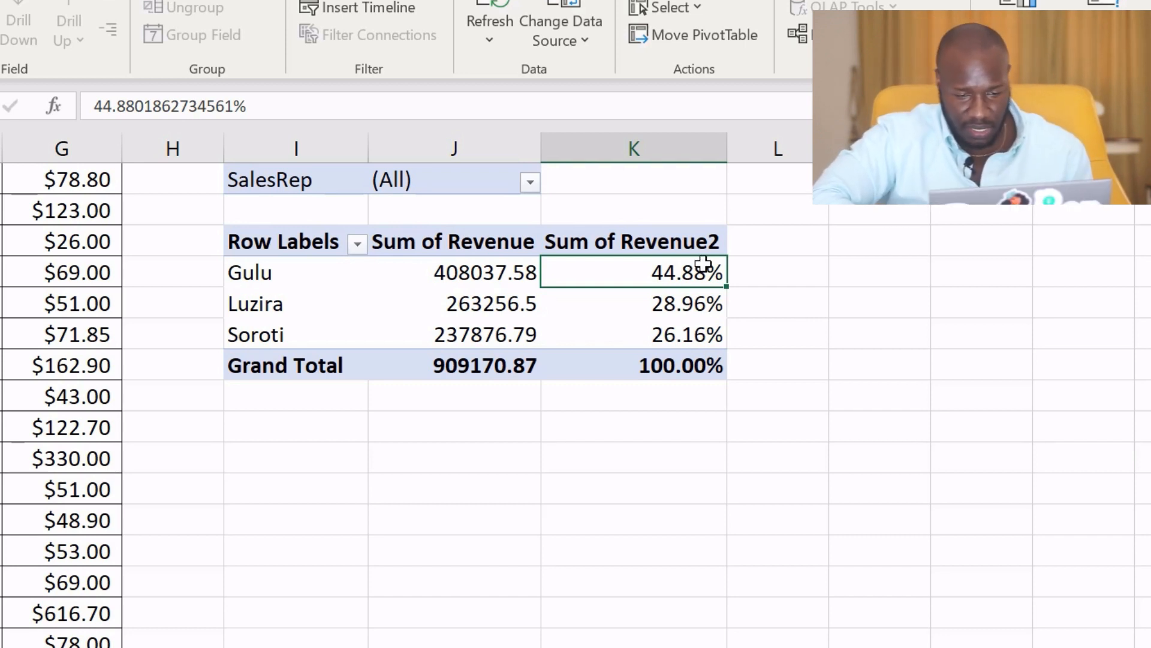
- Enter the formula =J2&" "&"Sales" in cell K2, beside the SalesRep filter, to build a dynamic heading
scroll(730, 304, "right", 2)
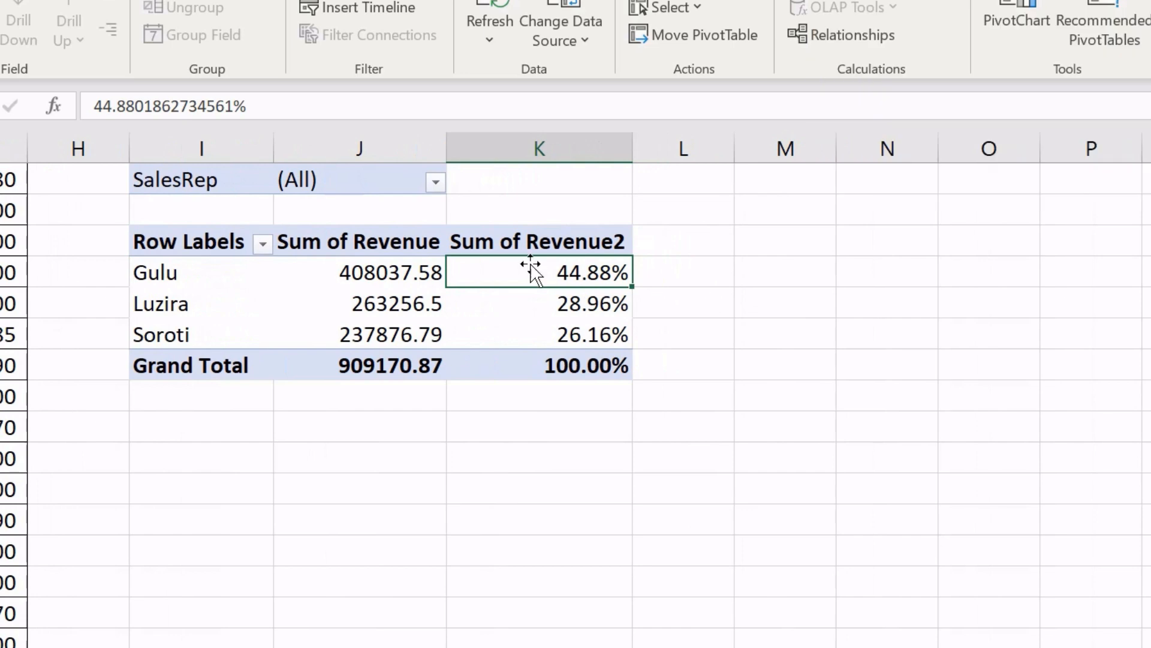
left_click(517, 182)
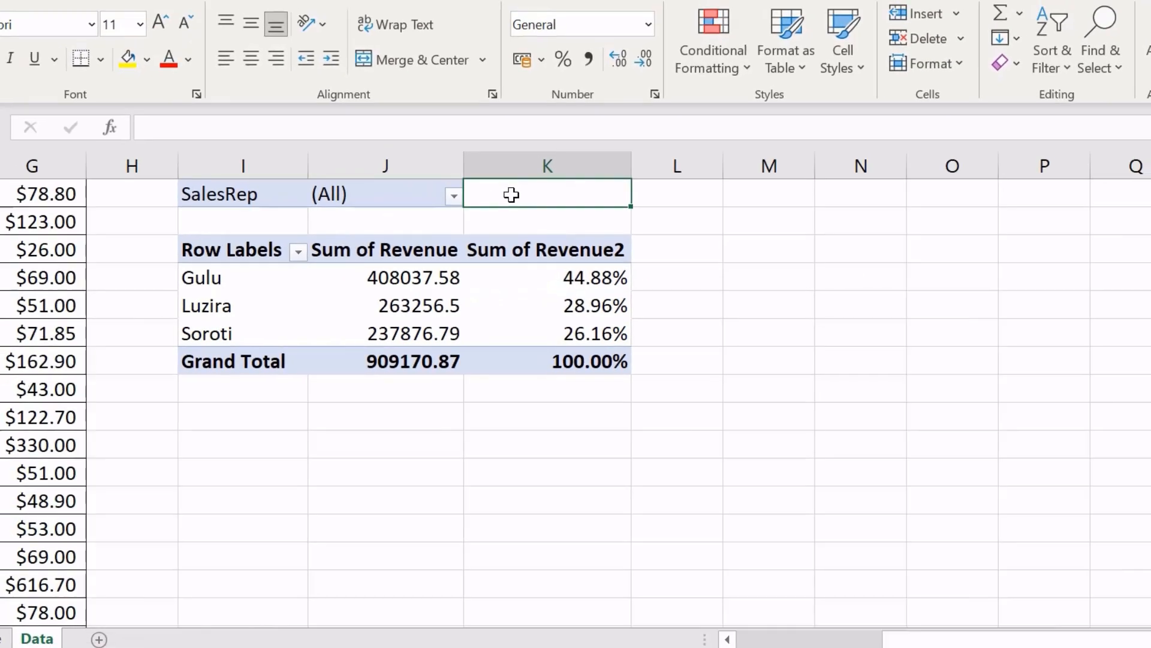
type("=")
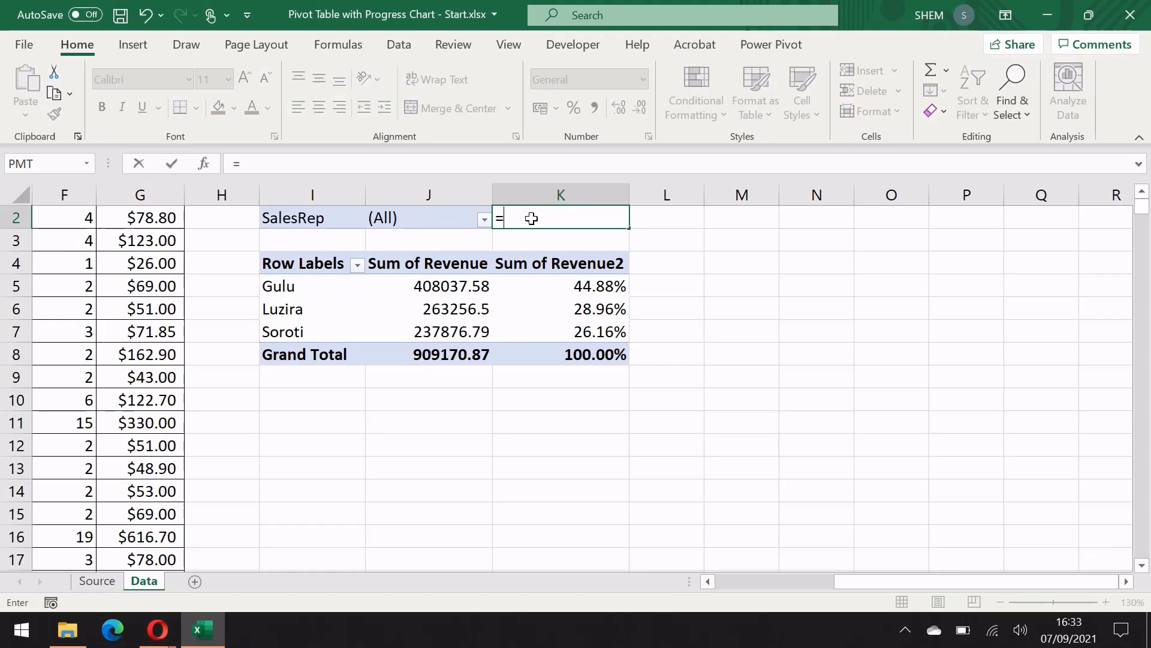
left_click(429, 220)
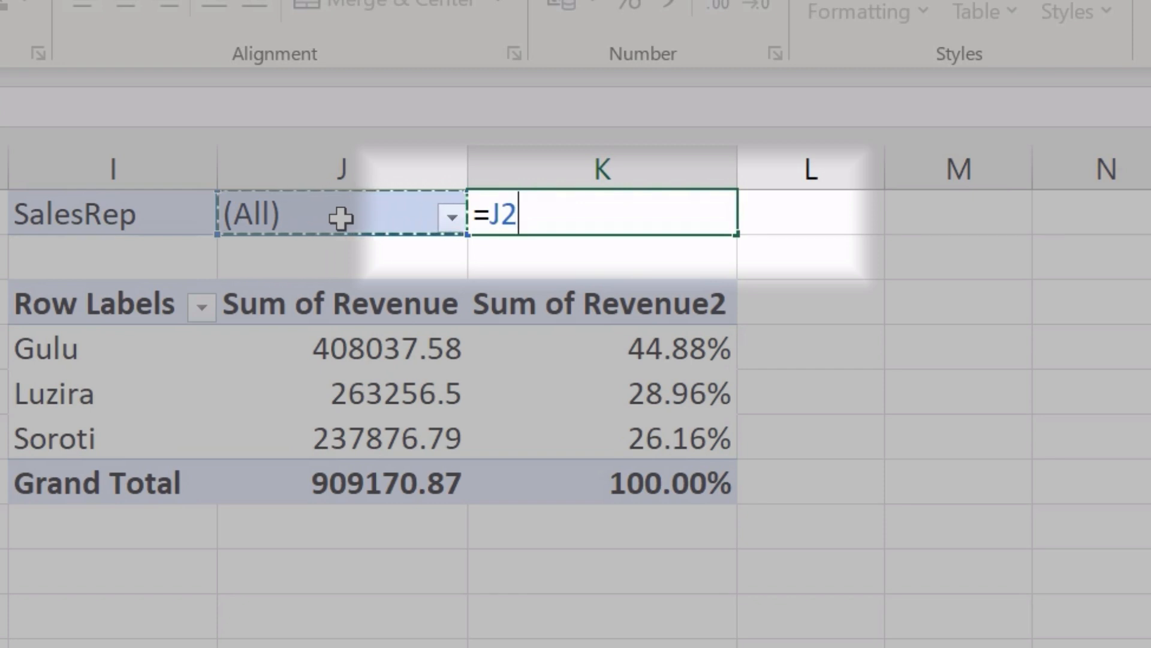
type("&")
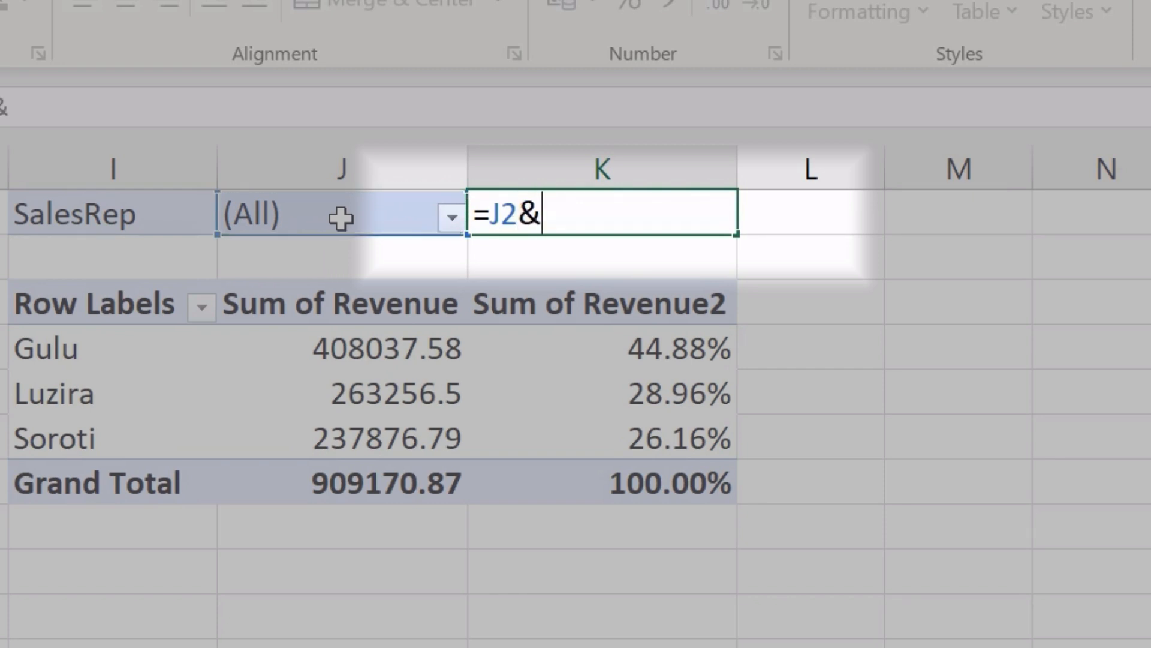
type("\" \"&")
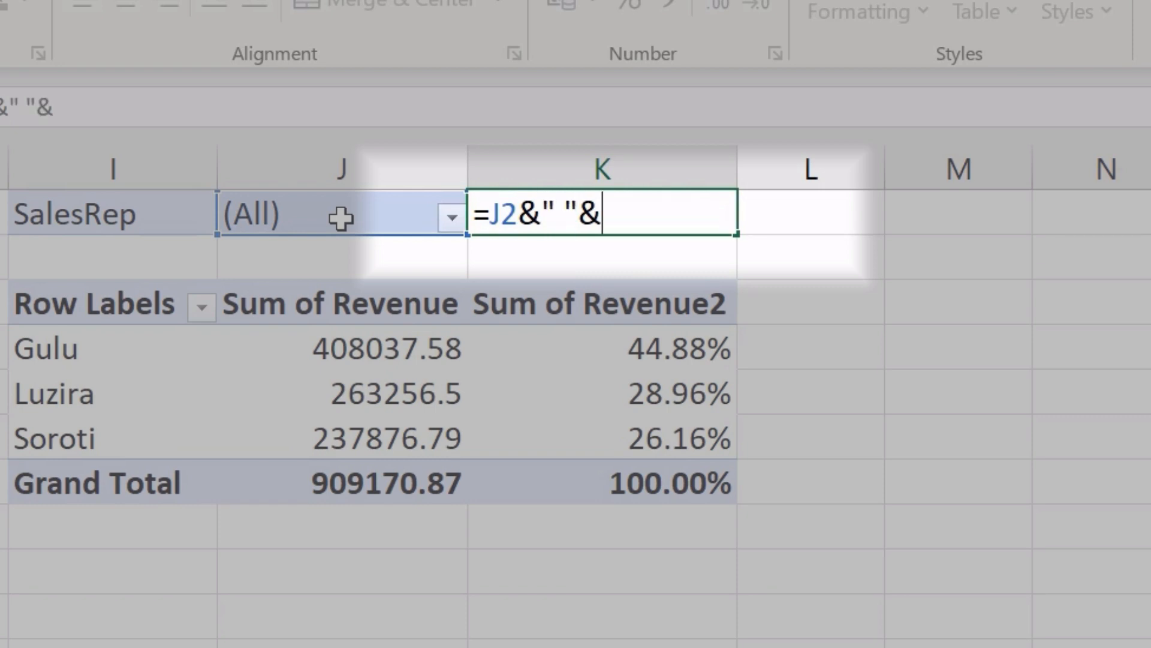
type("\"Sales")
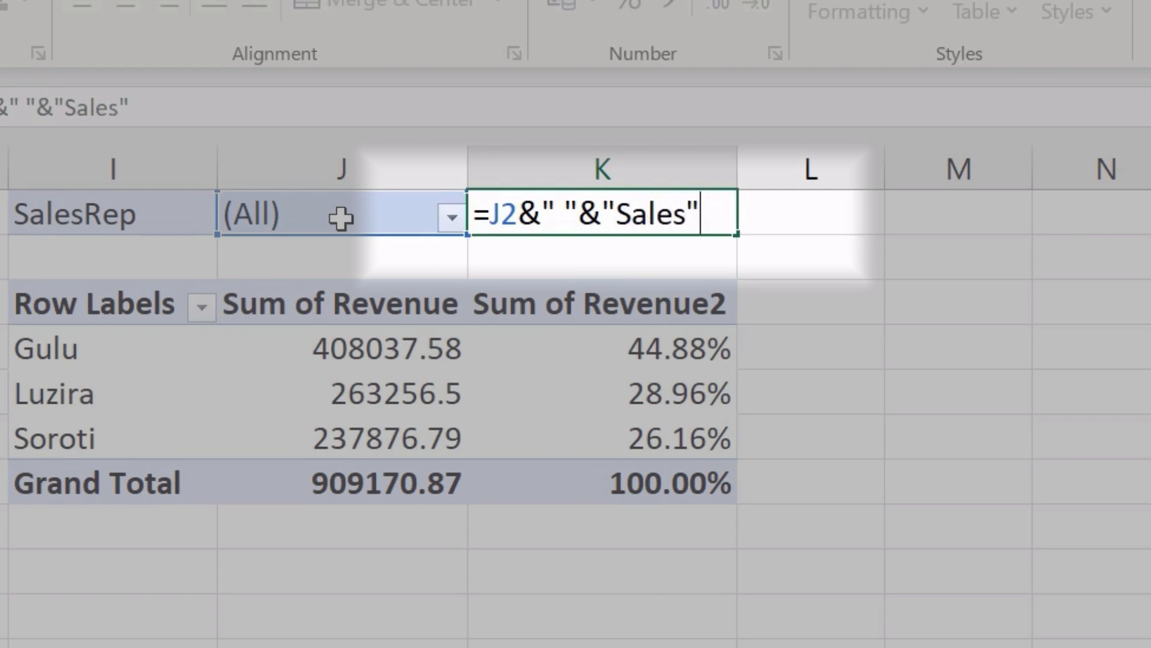
type("\"")
key("Return")
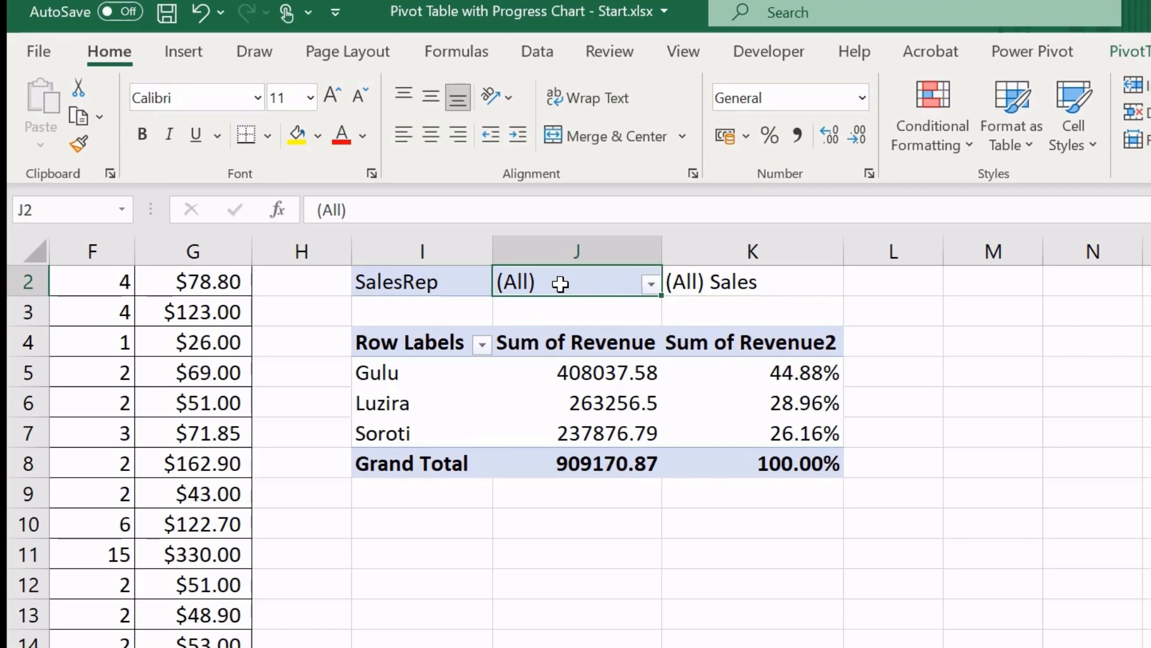
- Filter the PivotTable to only the second sales rep in the list to test the heading, and restore all sales reps
left_click(452, 217)
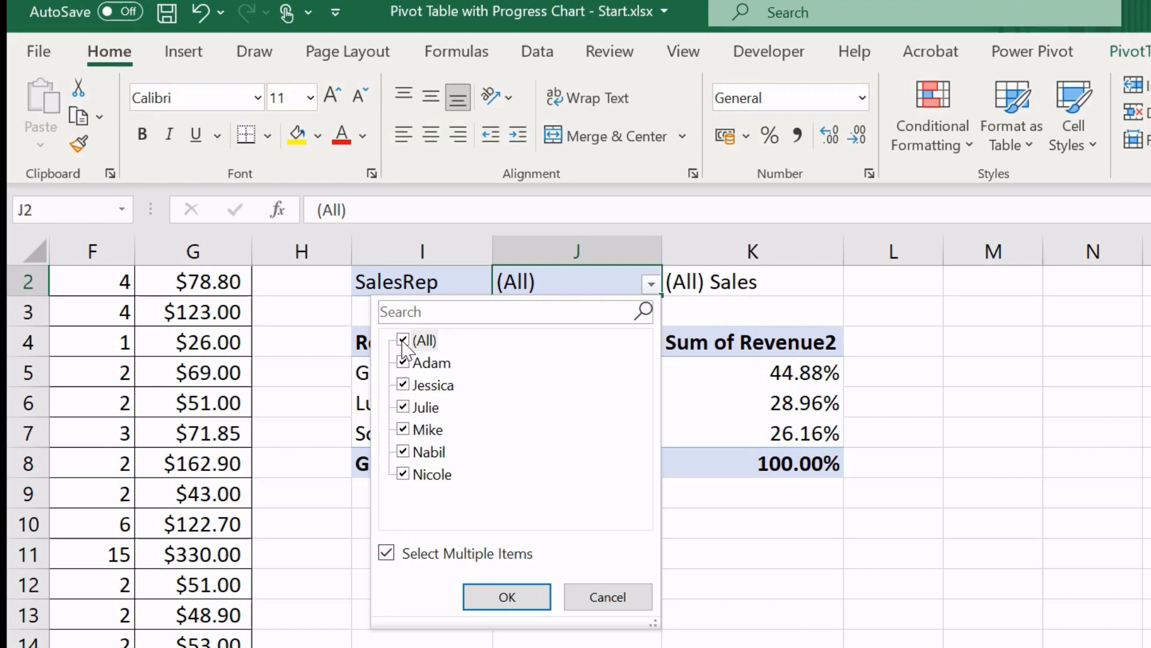
left_click(402, 340)
left_click(403, 385)
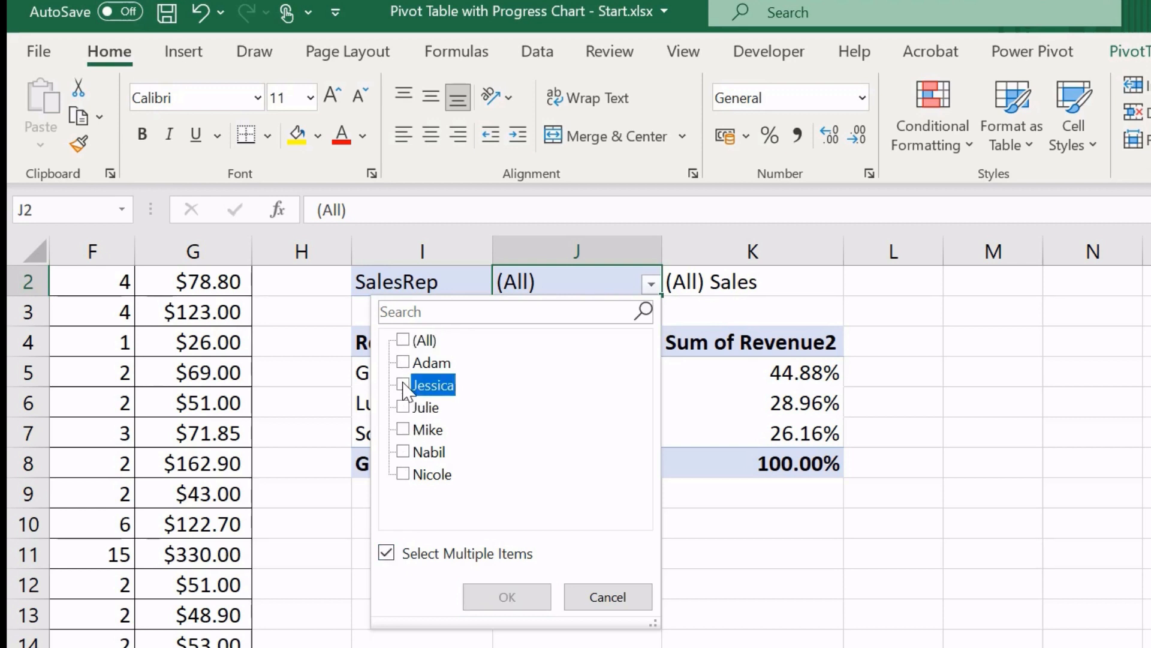
left_click(506, 597)
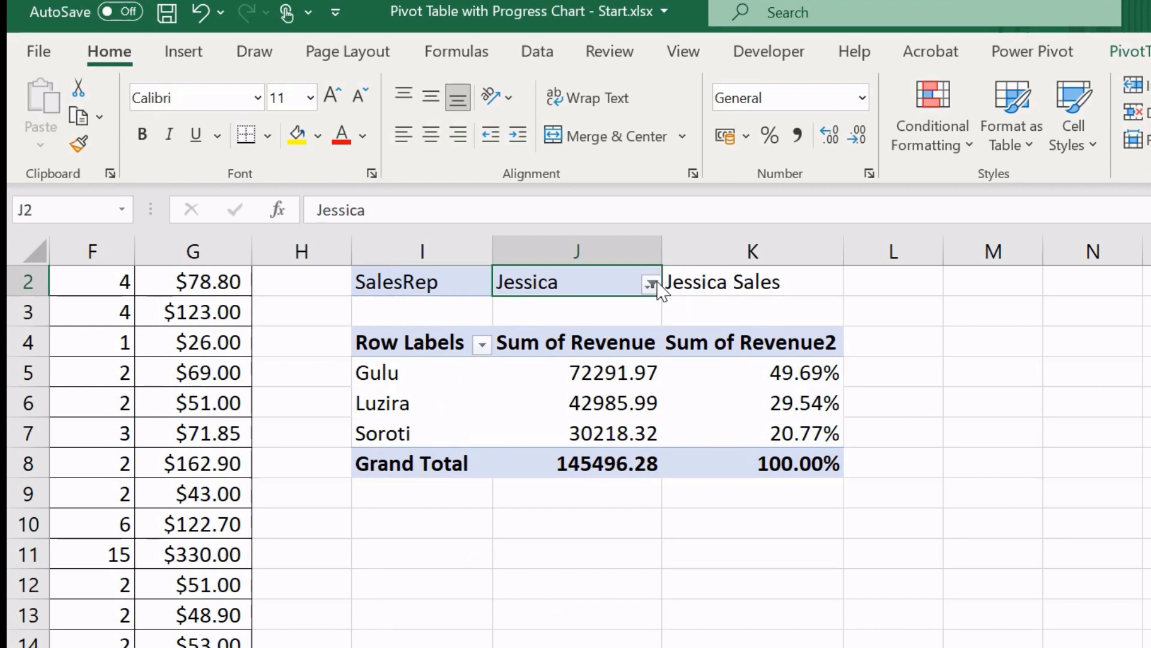
left_click(652, 284)
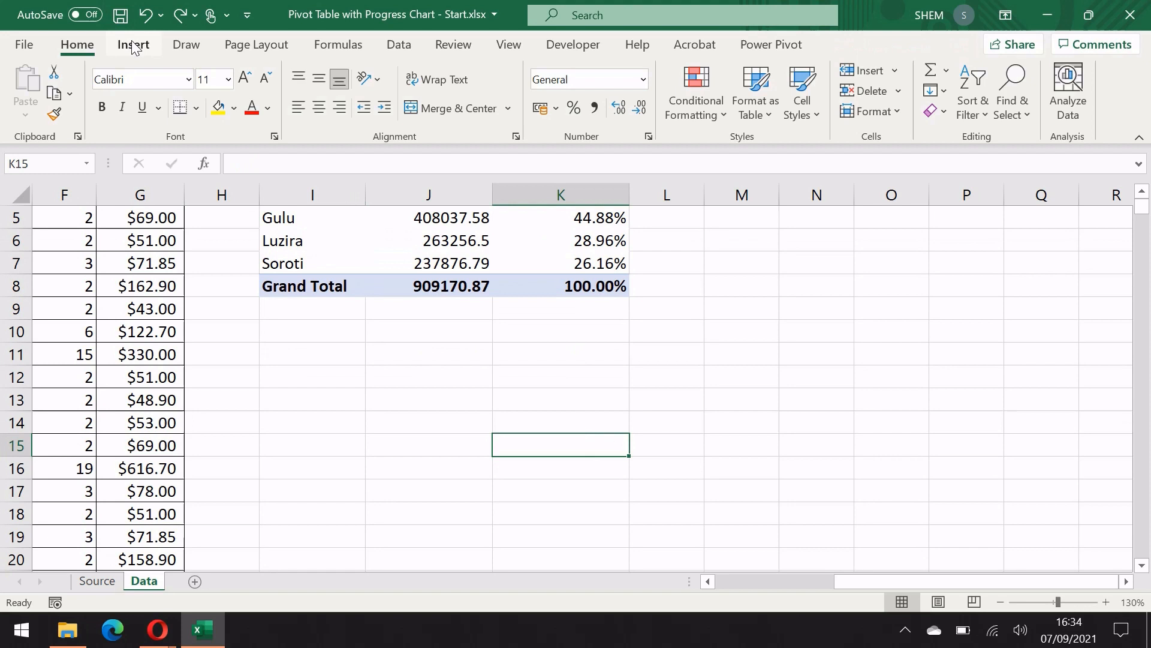
- Insert an empty doughnut chart, shrink it to about half its size and place it below the PivotTable
left_click(133, 44)
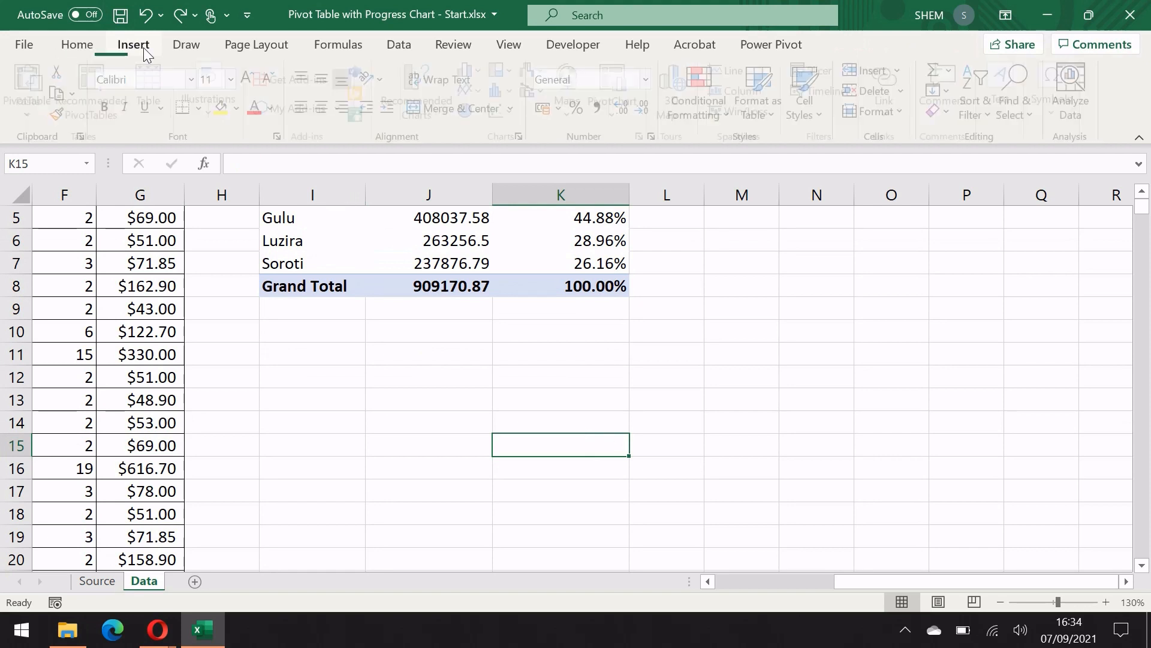
left_click(484, 114)
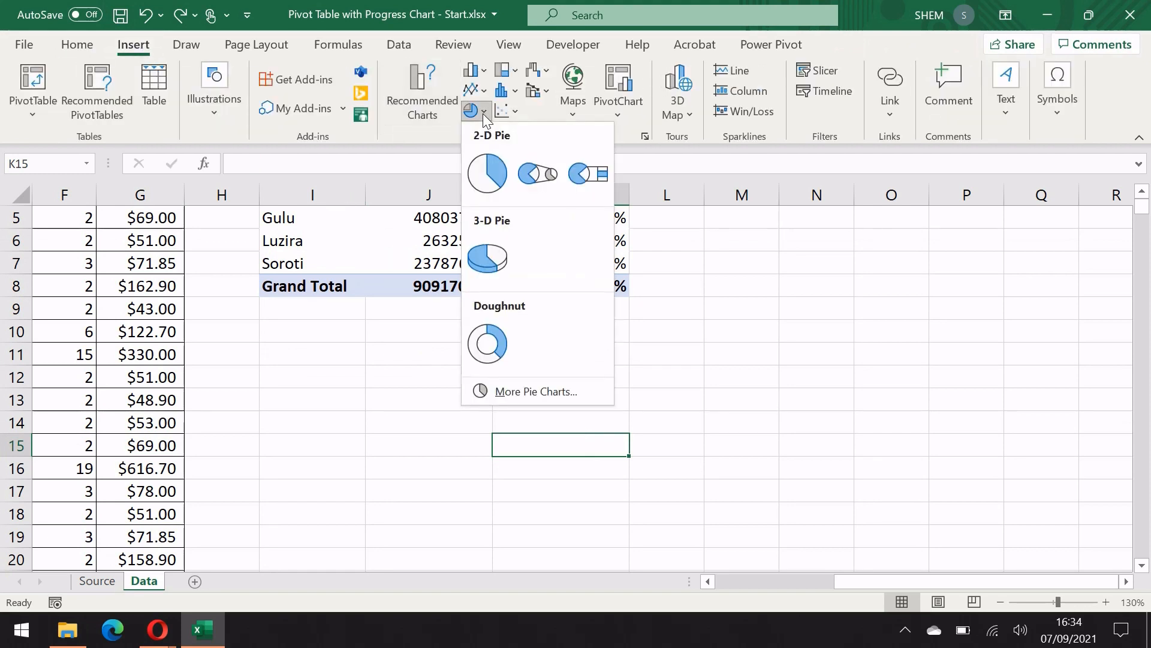
left_click(495, 348)
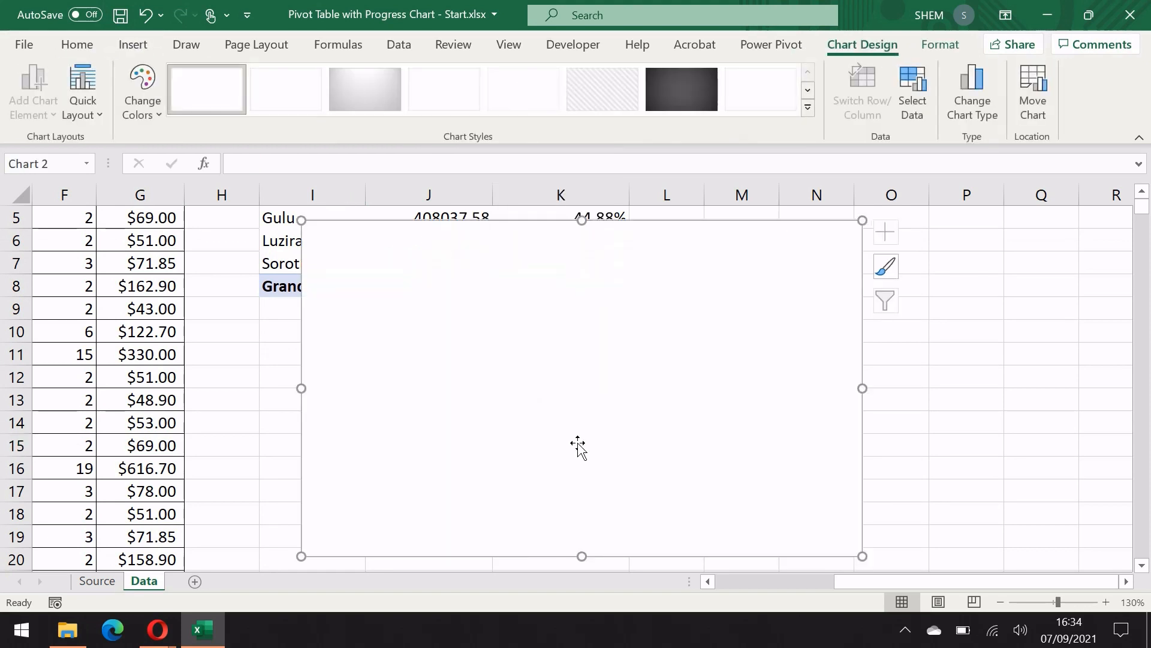
left_click_drag(862, 557, 562, 430)
left_click_drag(371, 241, 530, 349)
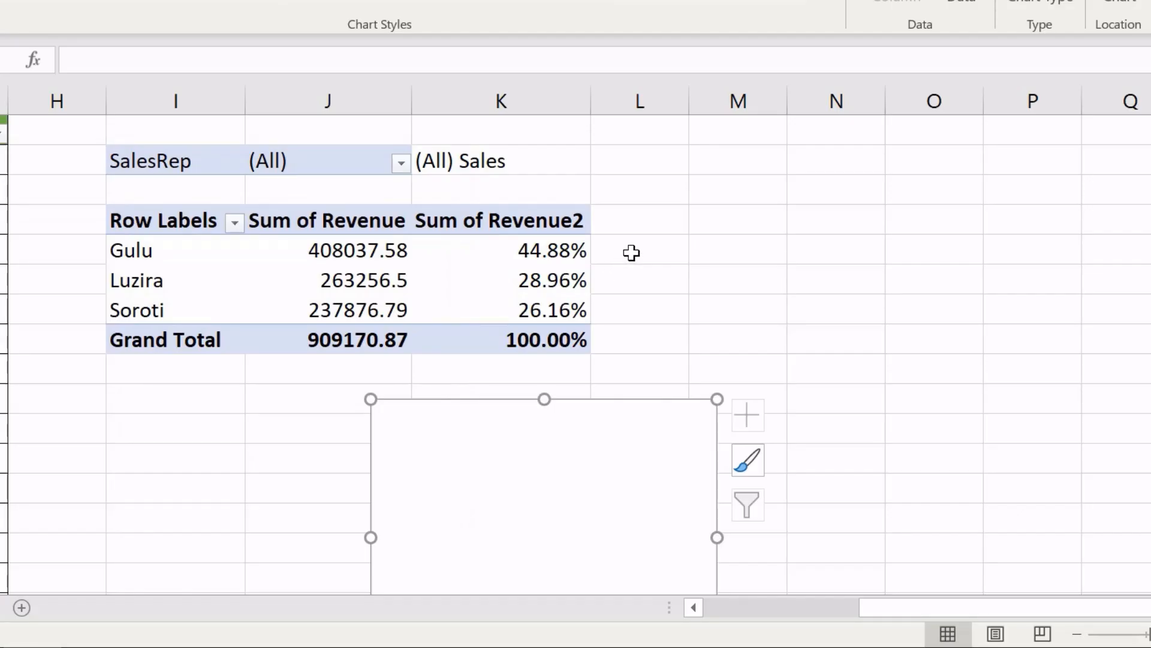
- Calculate each region's remaining share with =1-K5 in cell L5 and fill the formula down to L8
left_click(659, 218)
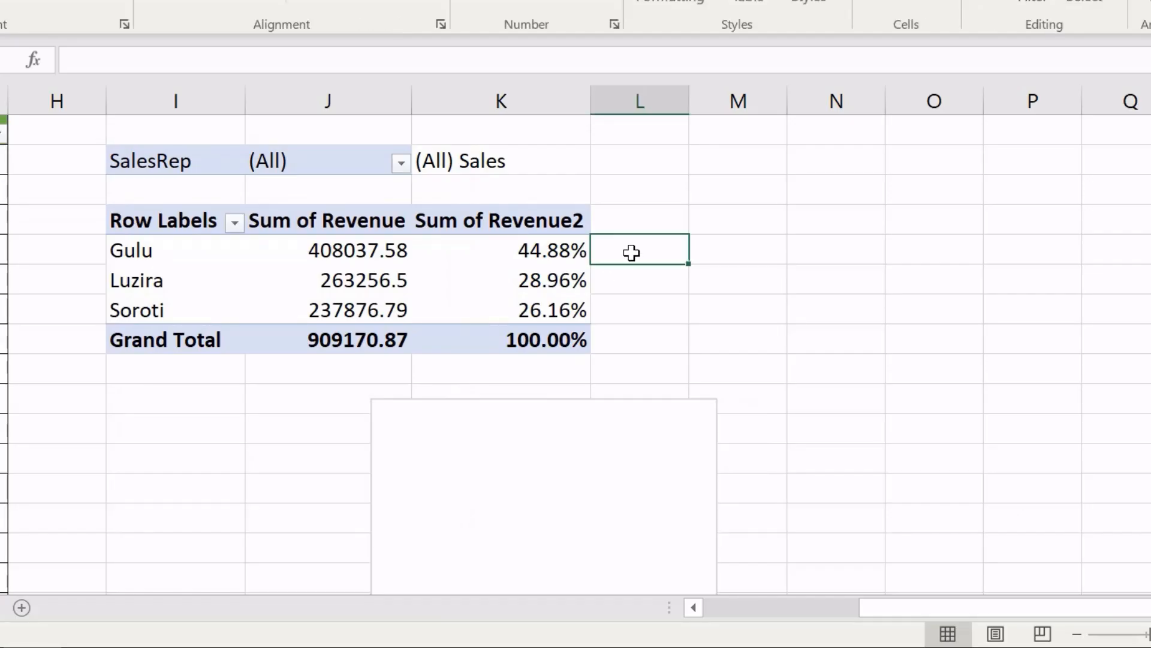
type("=1")
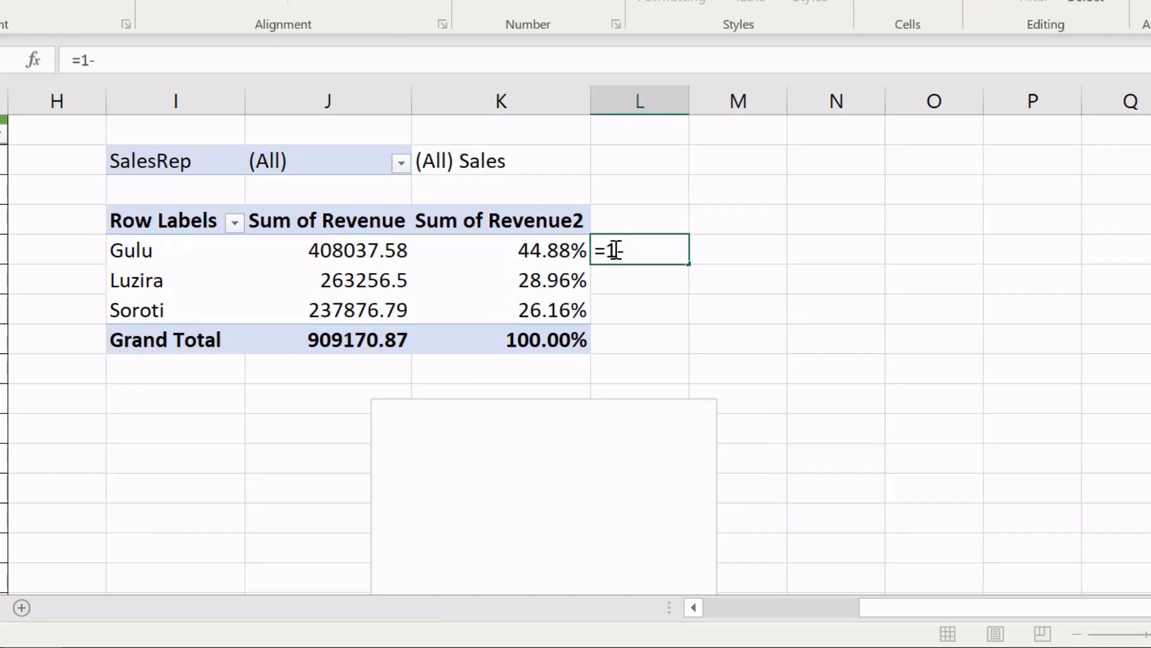
type("-")
left_click(552, 251)
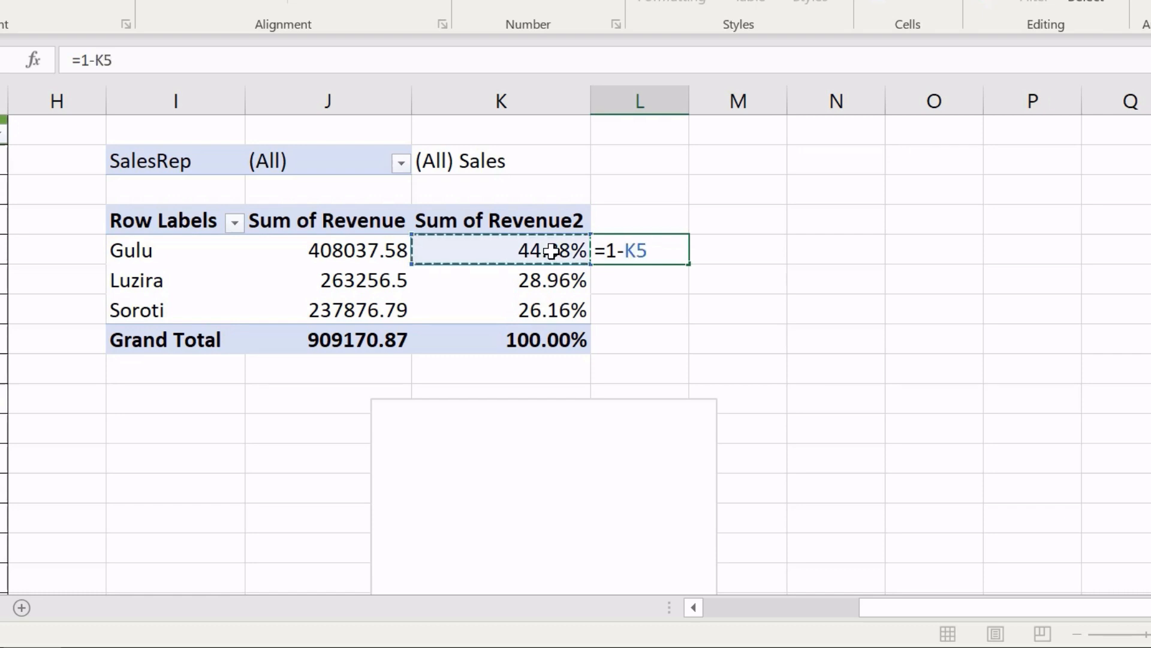
key("Return")
left_click(673, 246)
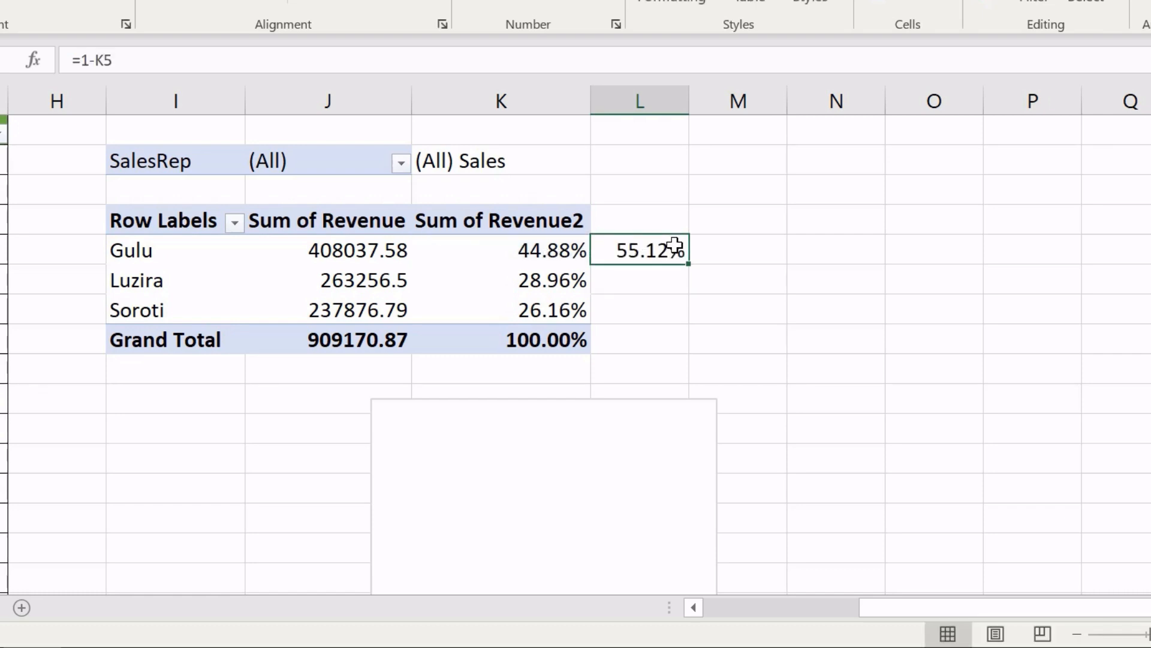
left_click_drag(689, 259, 694, 356)
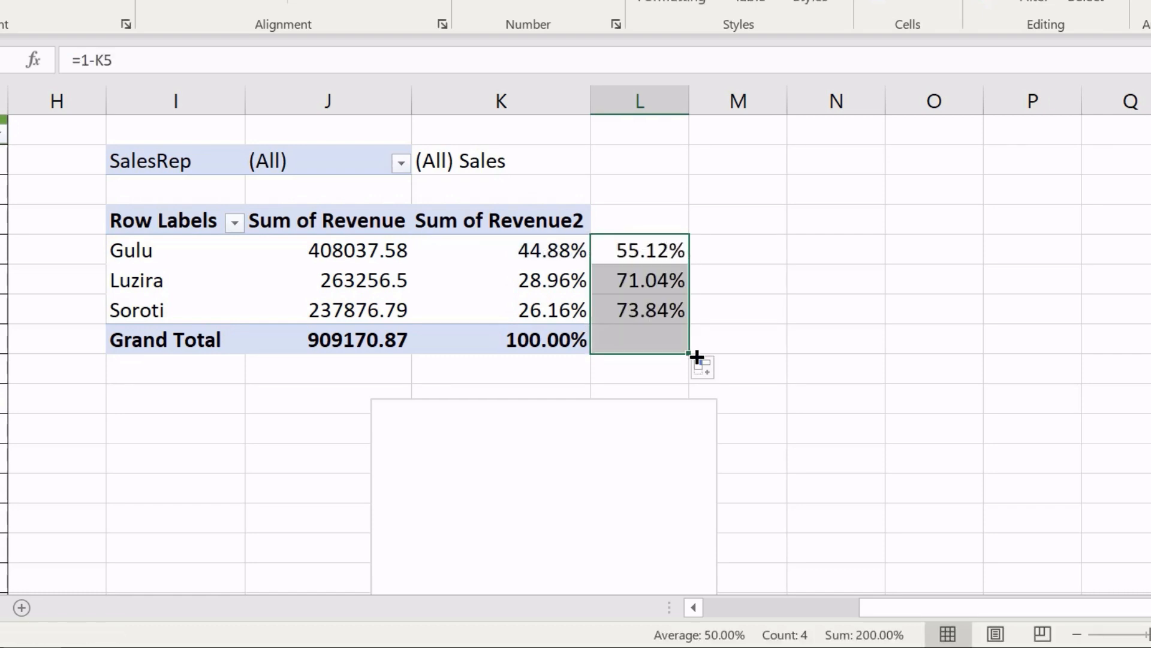
left_click(816, 338)
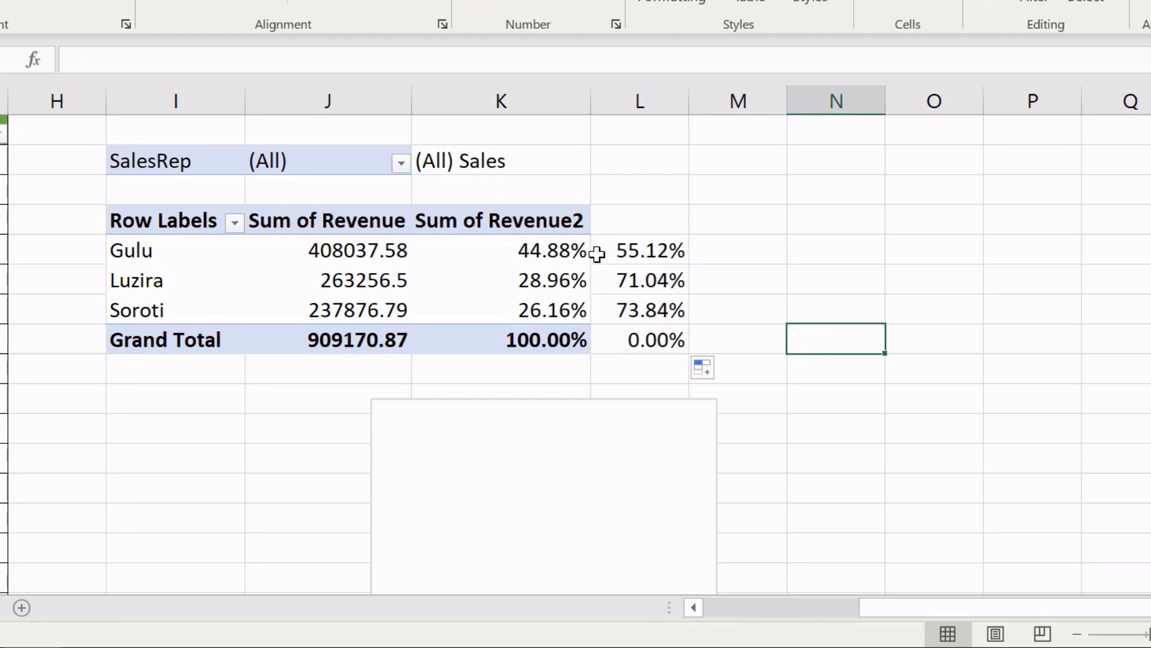
left_click(543, 251)
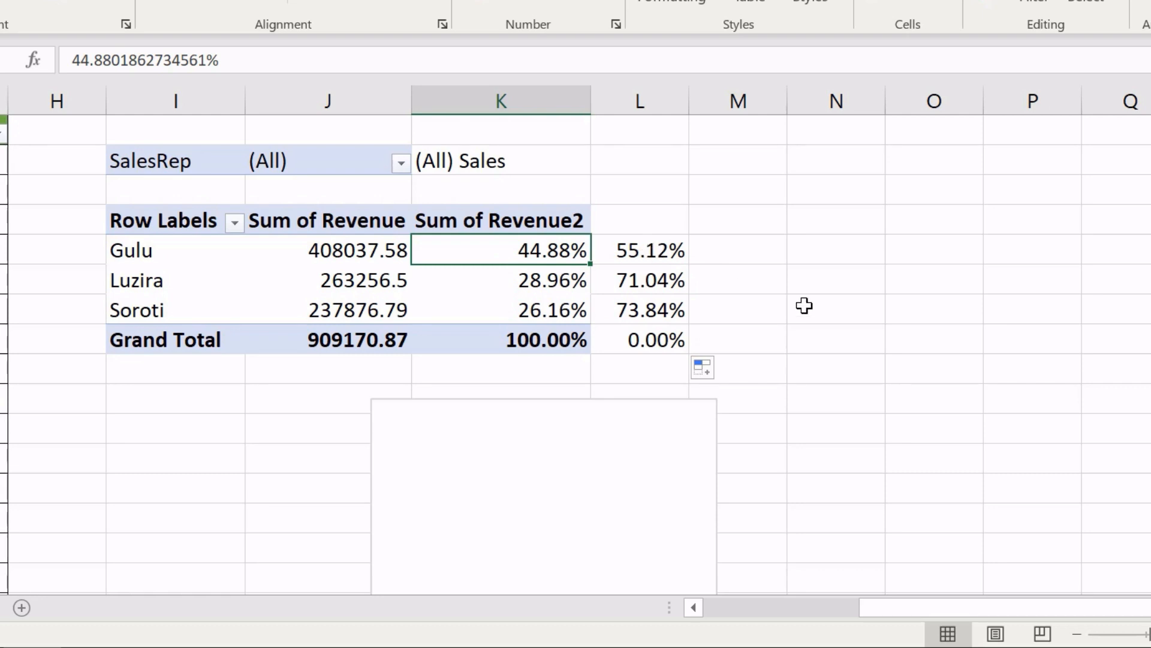
- Add a data series to the empty doughnut chart, using cell I5 (Gulu) as the series name
scroll(805, 306, "down", 2)
left_click(569, 339)
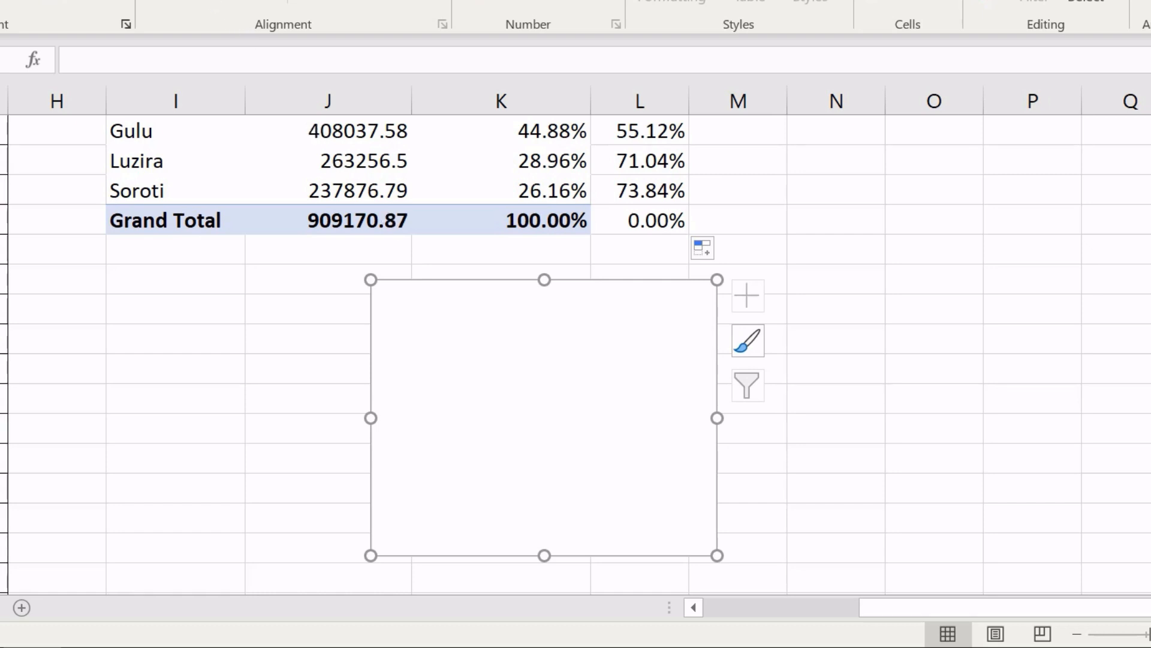
right_click(660, 362)
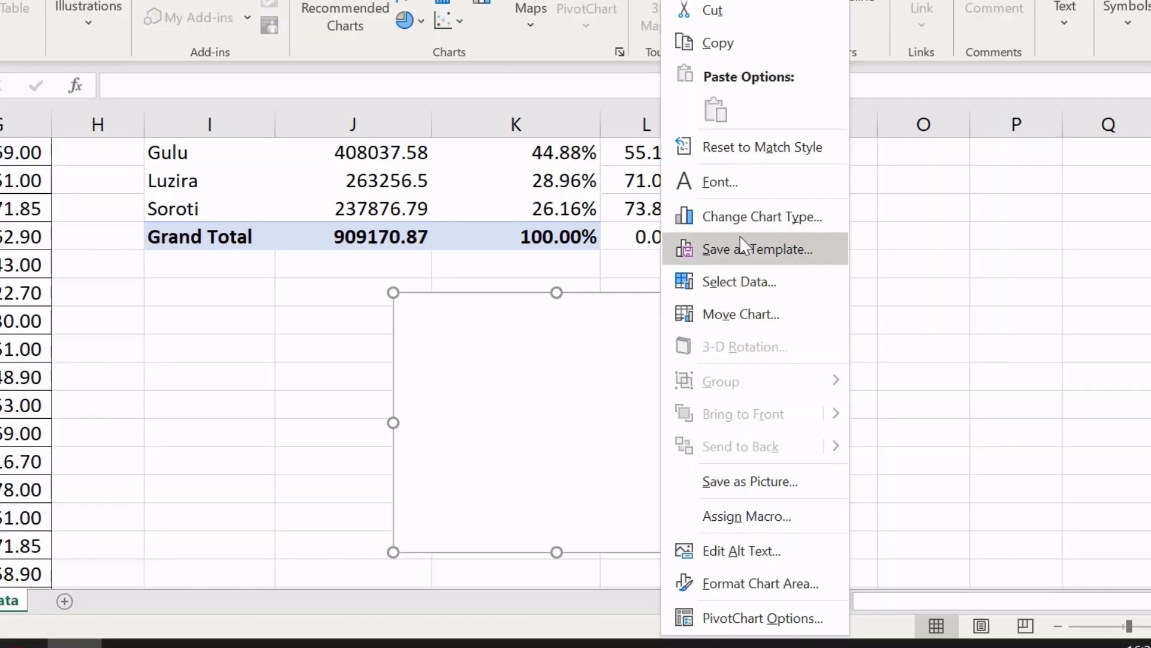
left_click(730, 279)
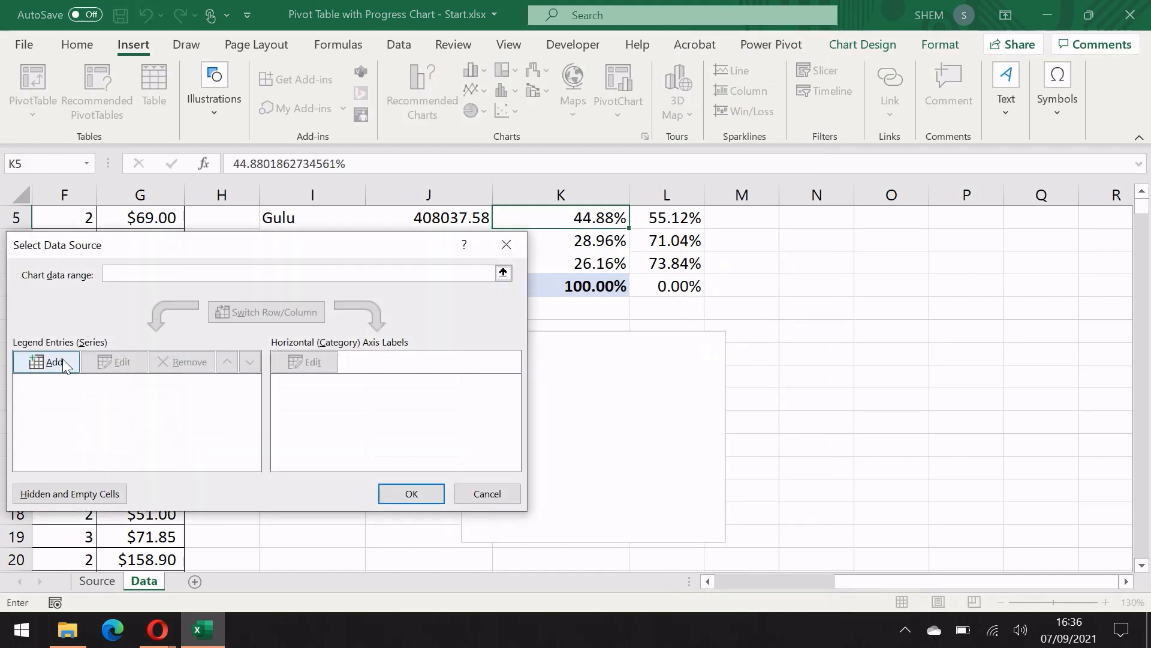
left_click(56, 362)
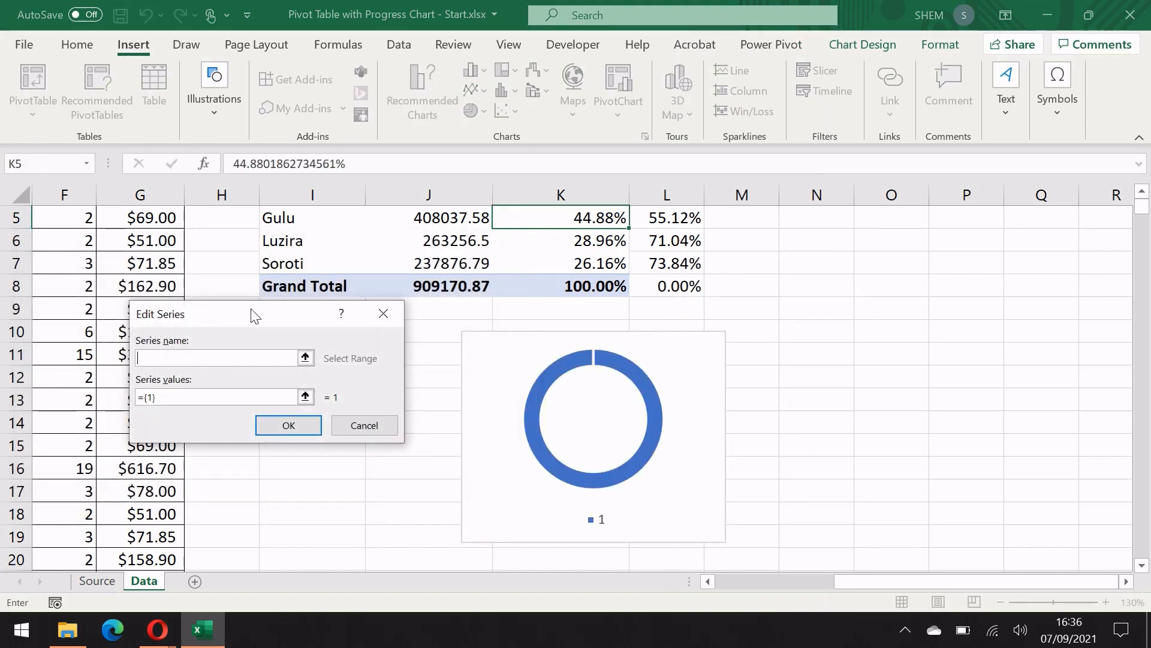
left_click_drag(256, 316, 921, 264)
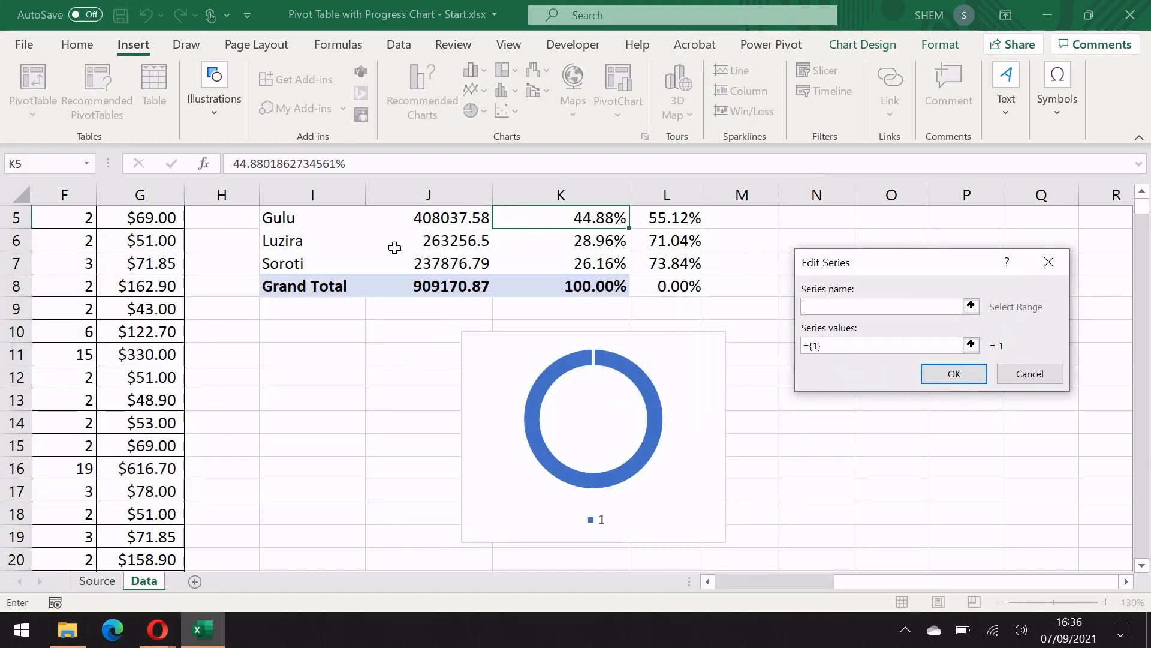
left_click(295, 220)
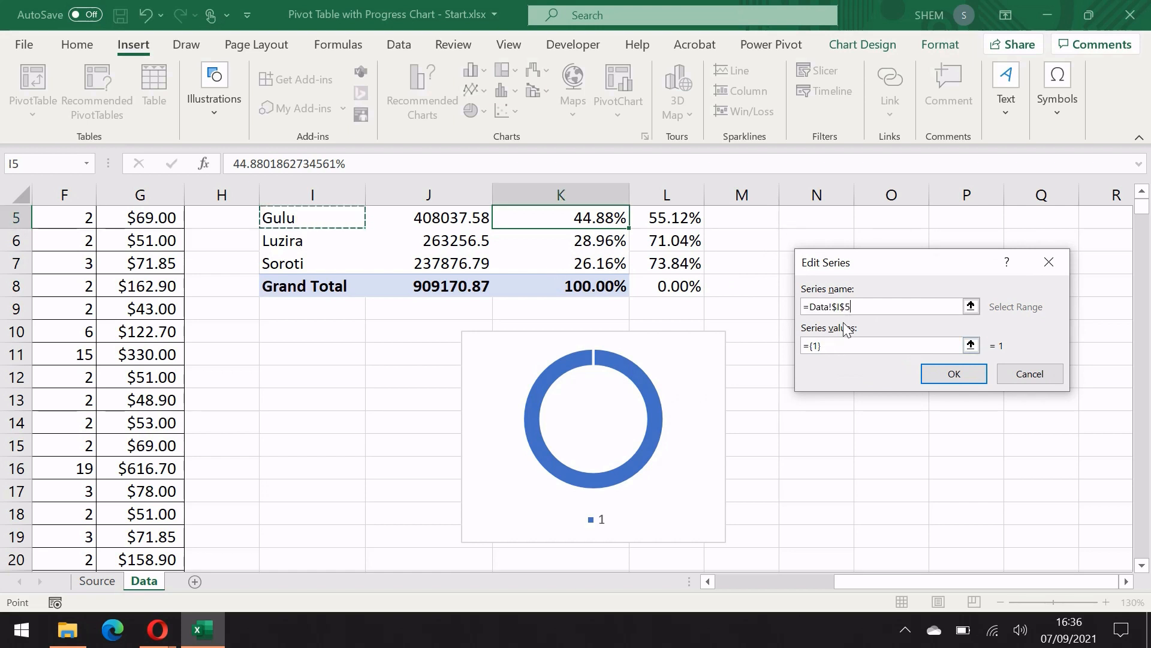
- Set the Gulu series values to Data!$K$5:$L$5 and apply the chart's data source
left_click(840, 345)
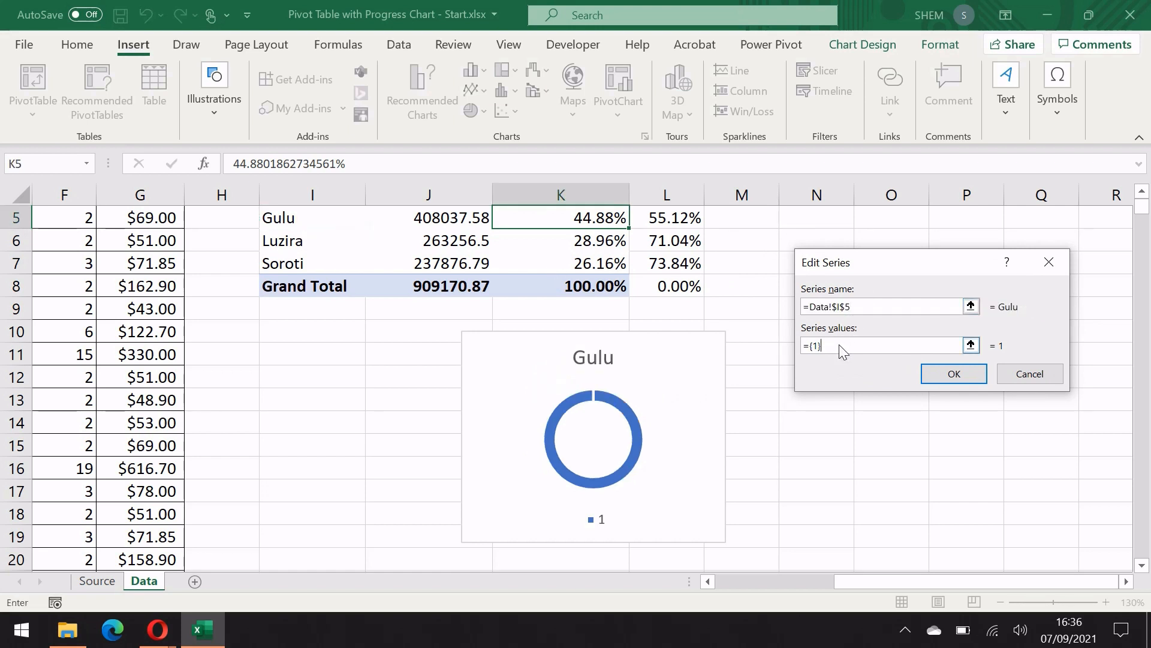
key("ctrl+a")
key("BackSpace")
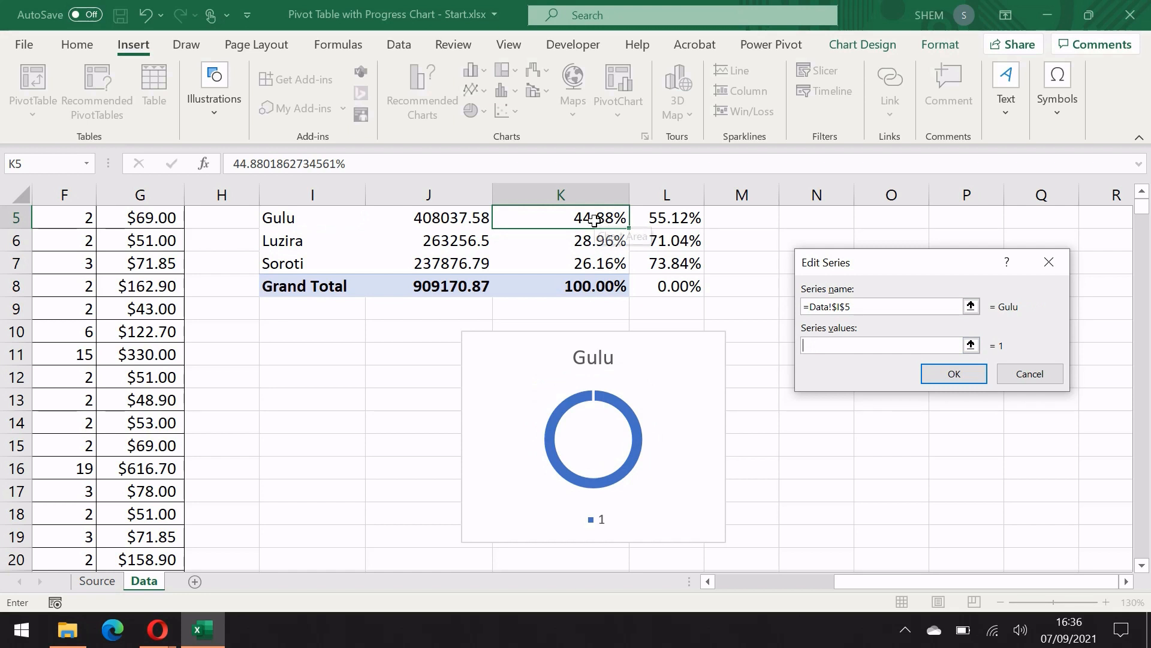
left_click_drag(598, 217, 681, 218)
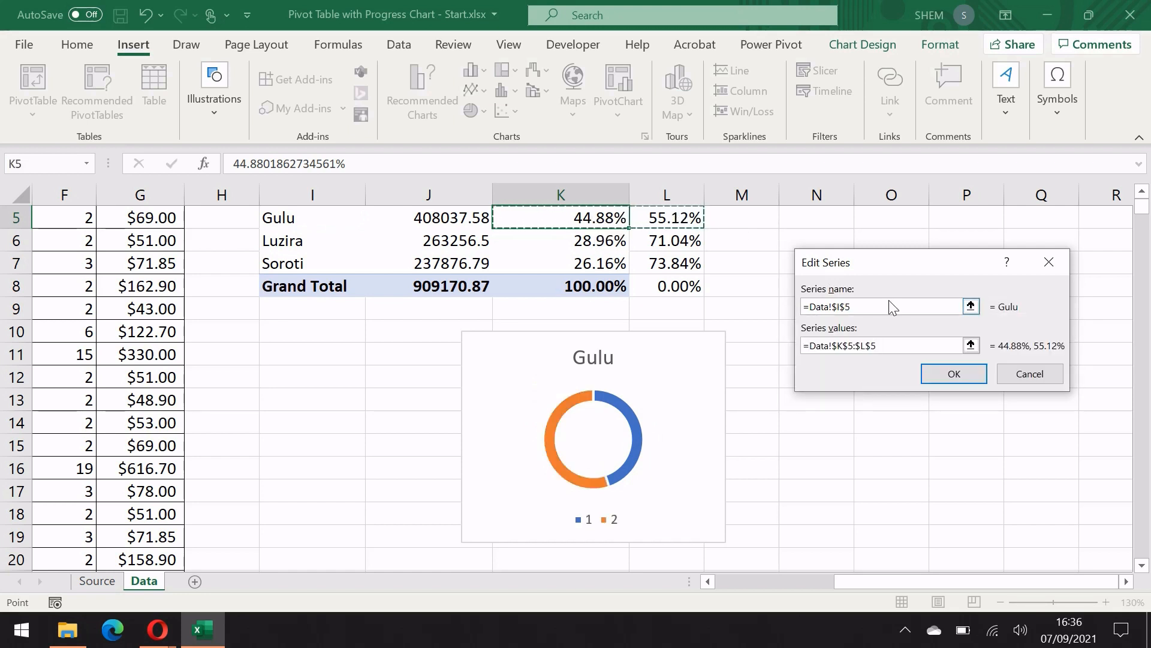
left_click(961, 375)
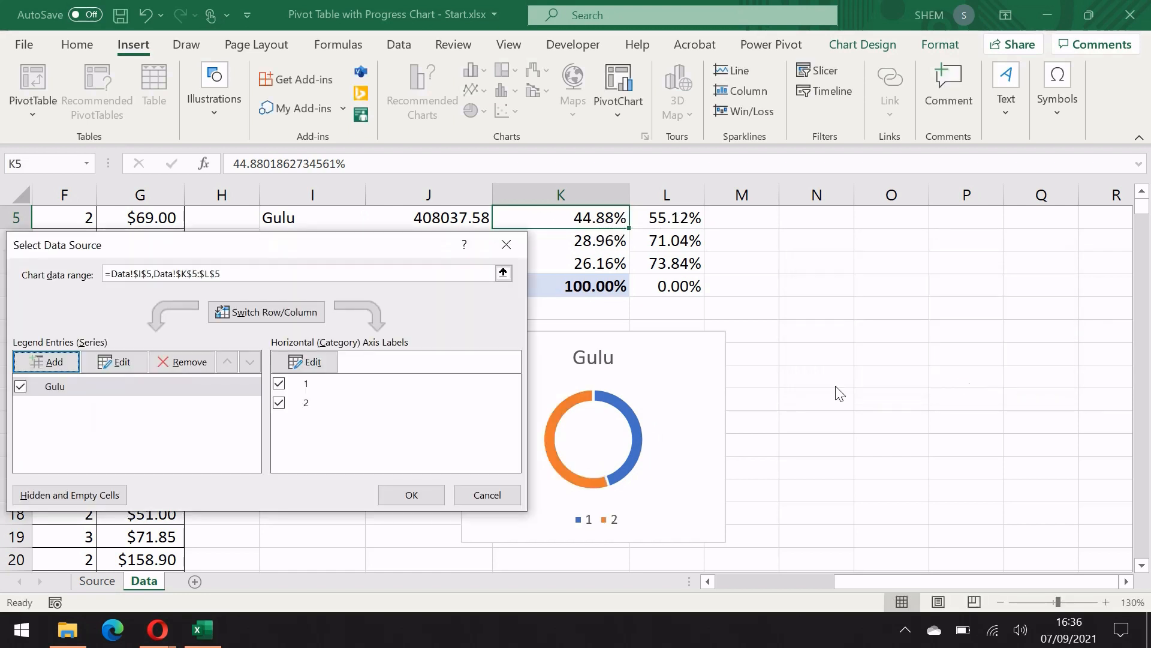
left_click(408, 497)
- Delete the legend and the chart title from the Gulu doughnut chart
scroll(543, 465, "right", 3)
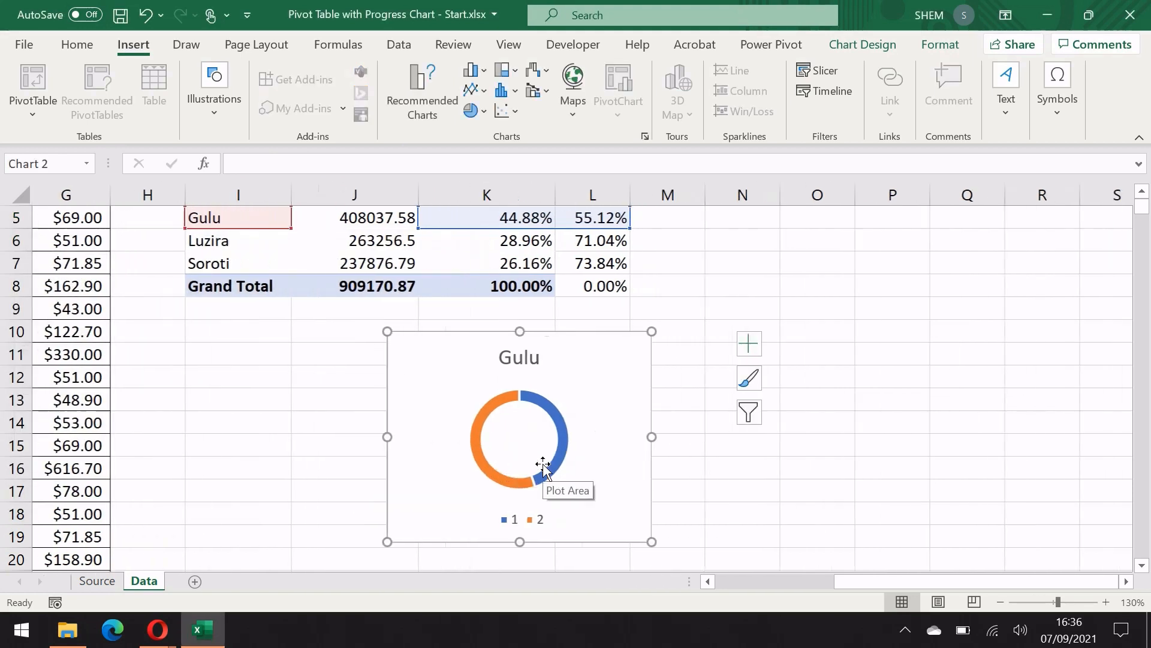
scroll(570, 420, "down", 1)
left_click(451, 497)
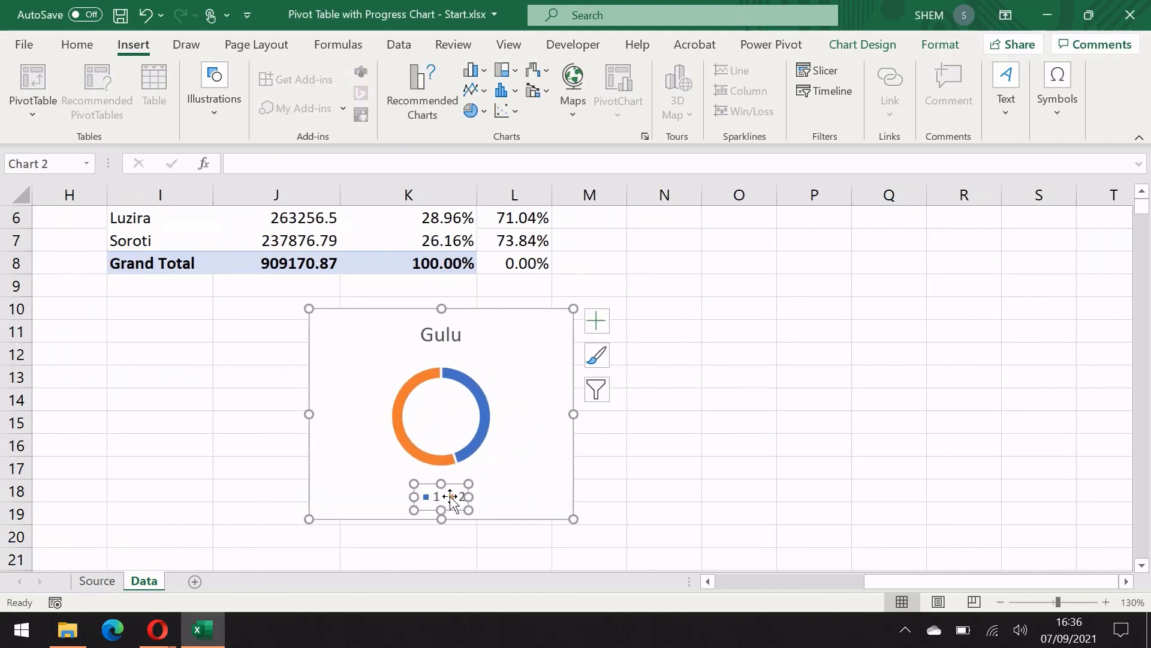
key("Delete")
left_click(448, 331)
key("Delete")
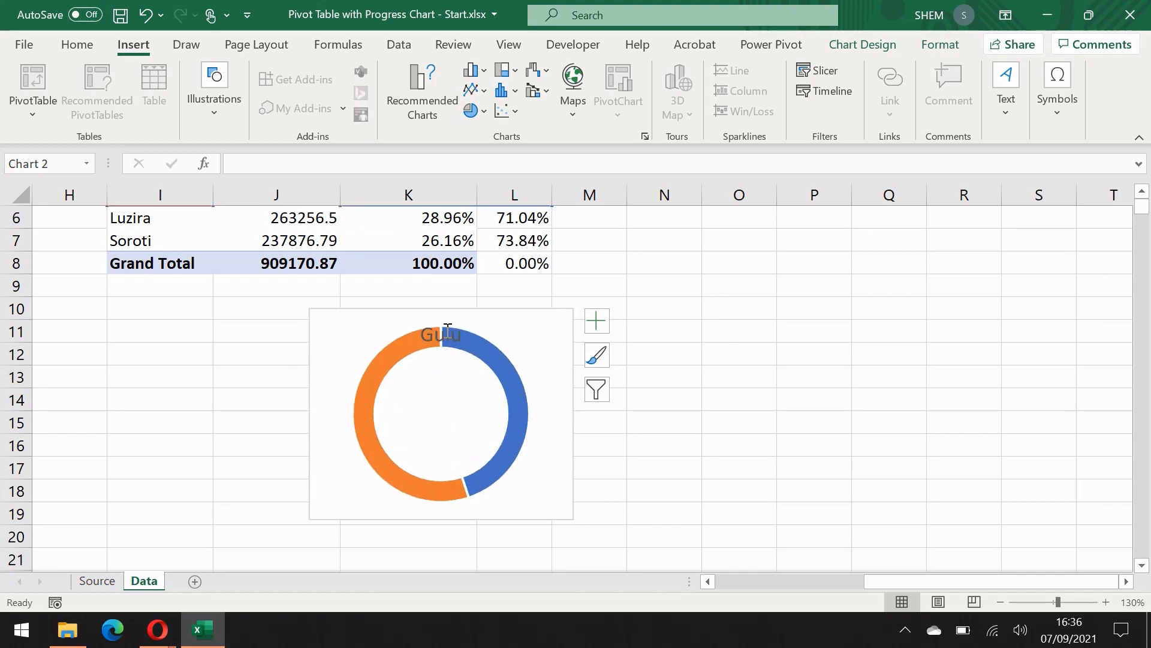
- Set the doughnut hole size of the Gulu series to about 51%
right_click(487, 360)
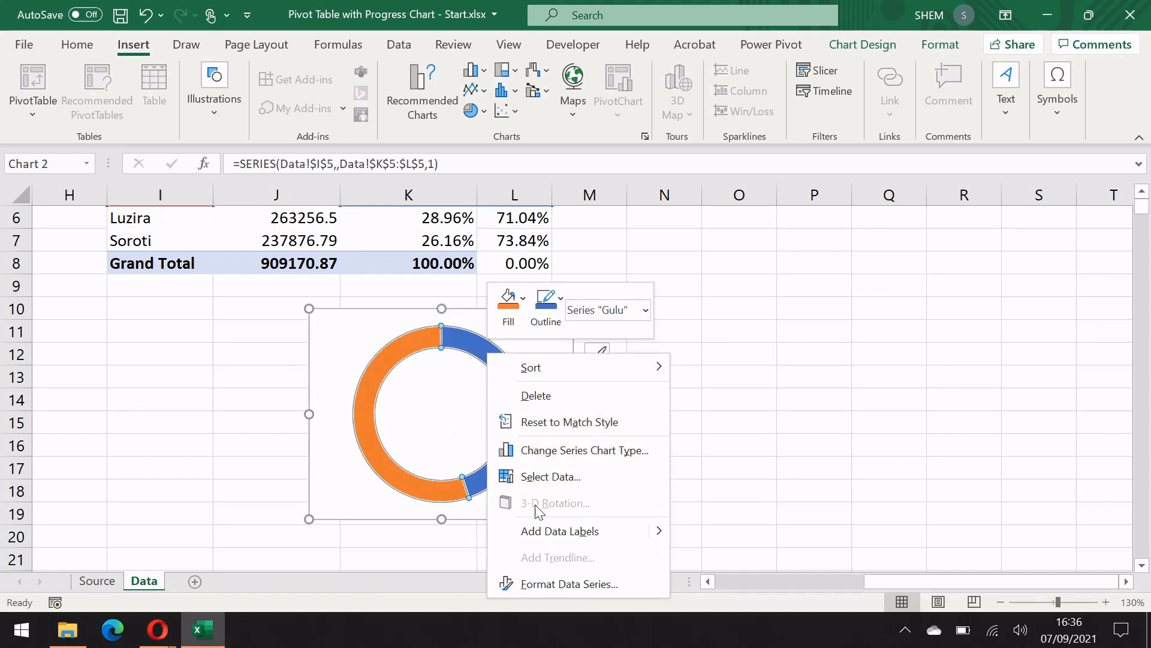
left_click(580, 585)
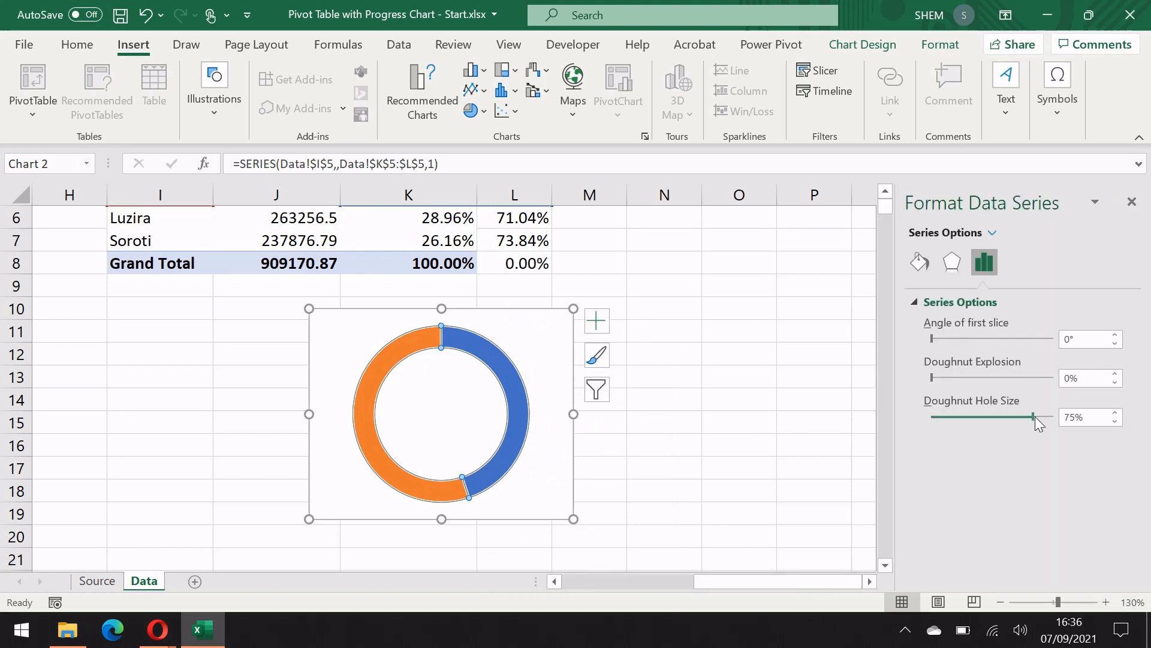
left_click_drag(1034, 416, 1001, 420)
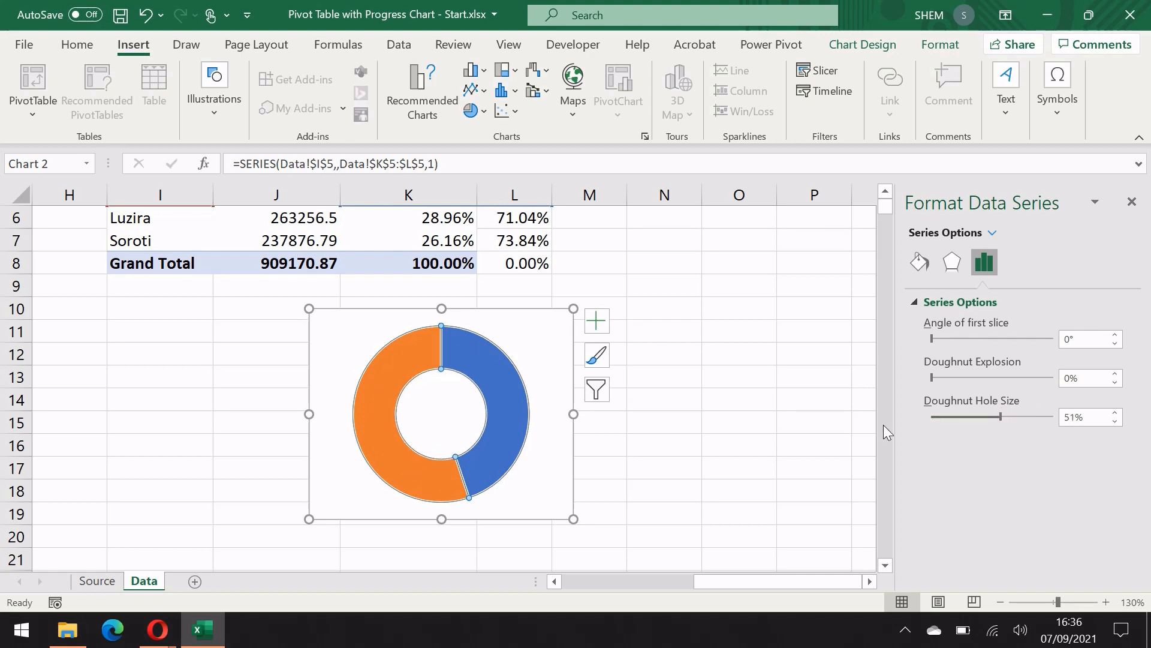
- Duplicate the doughnut chart twice and spread the copies out in a row beside the original
left_click(534, 321)
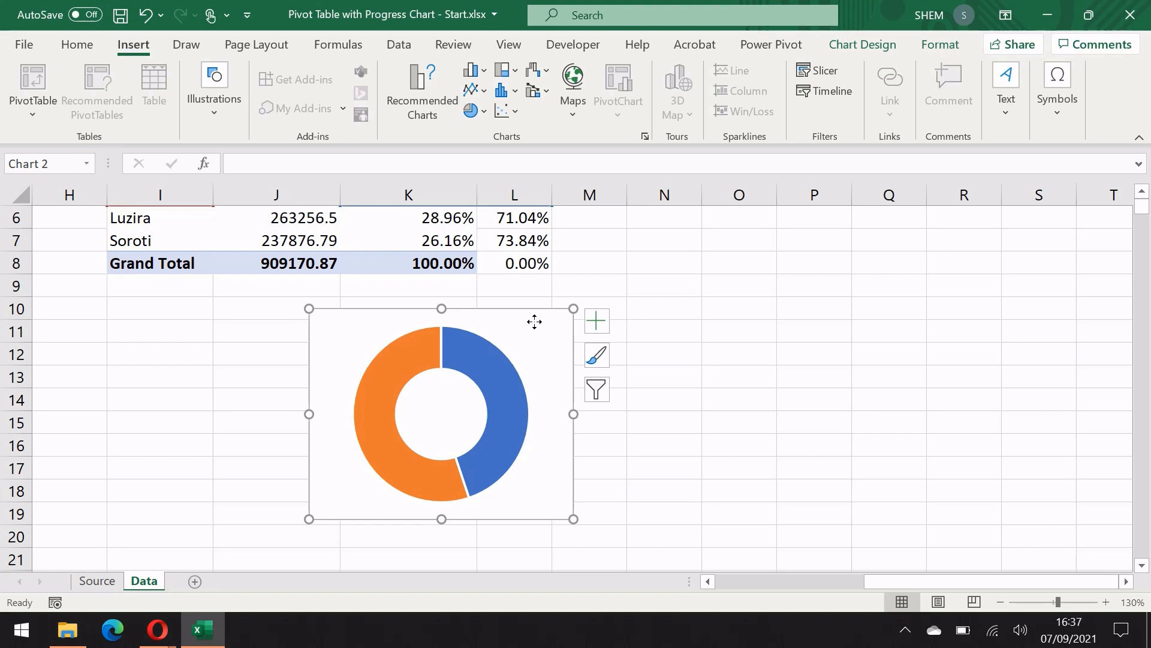
key("ctrl+d")
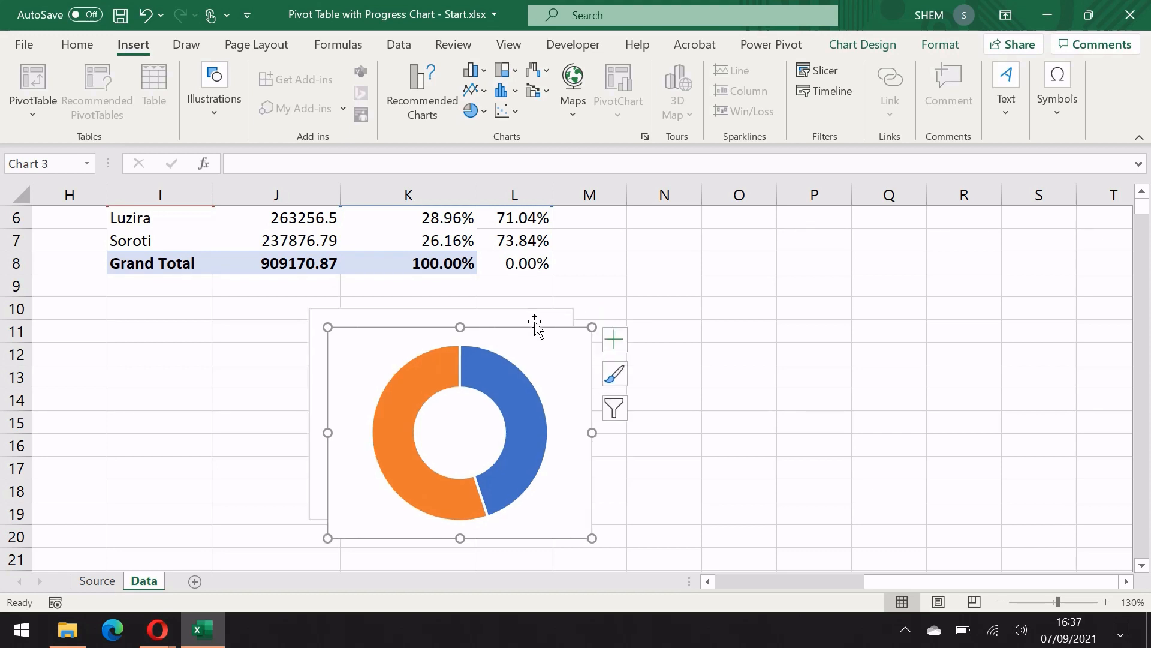
key("ctrl+d")
left_click_drag(568, 373, 838, 369)
key("ctrl+z")
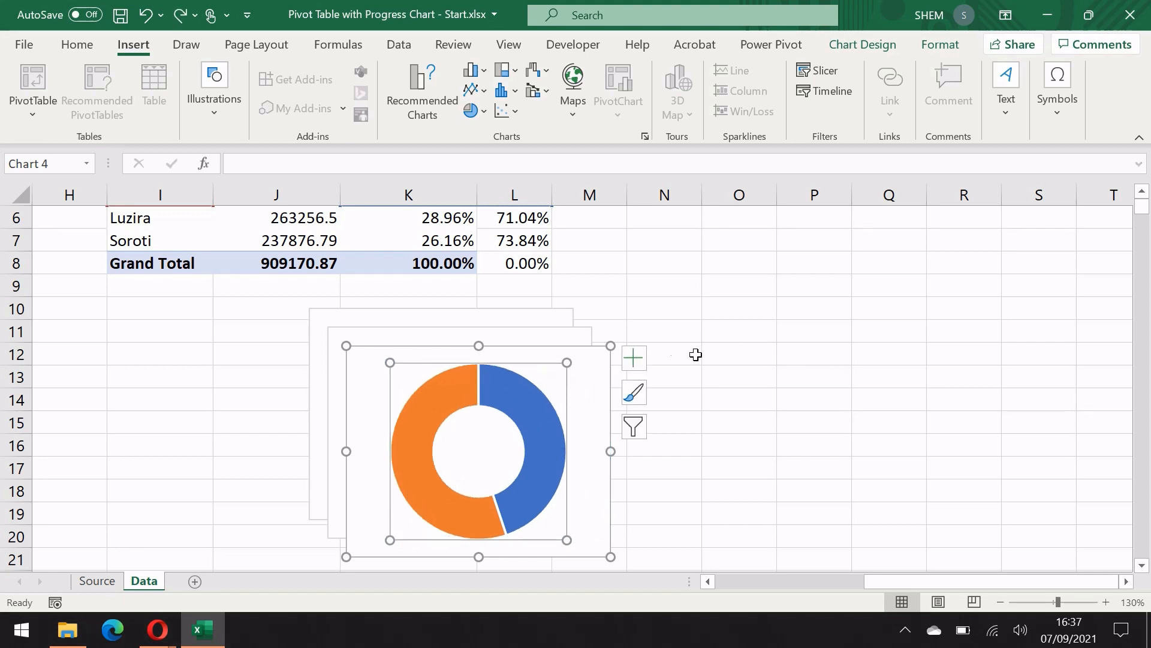
left_click_drag(595, 372, 1123, 307)
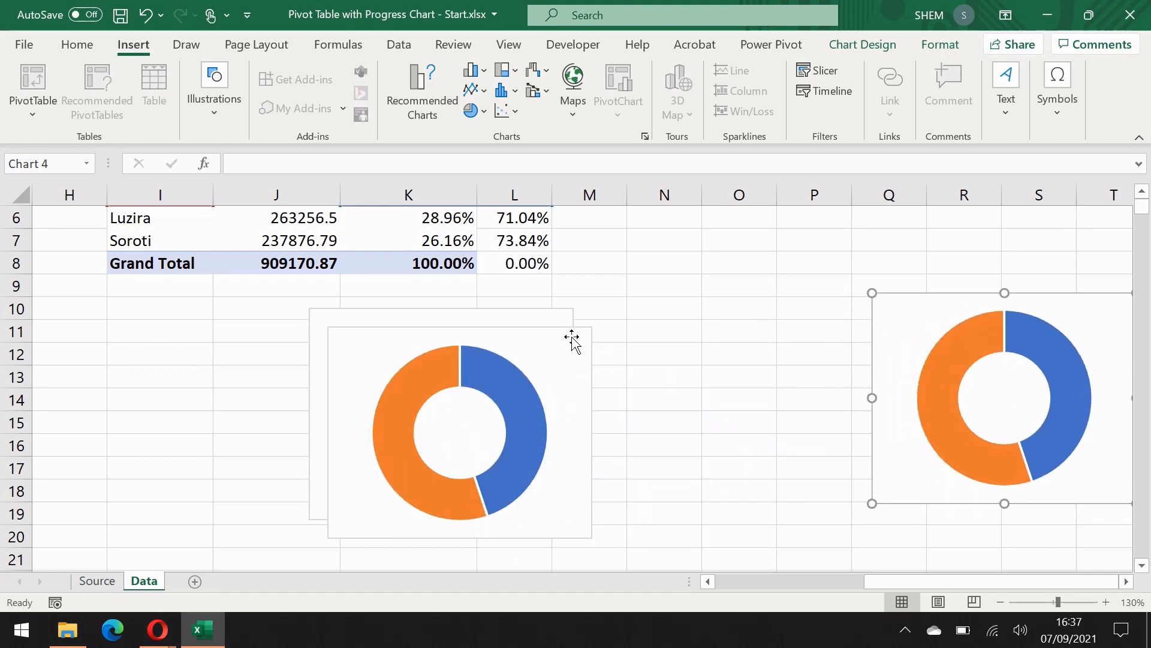
left_click_drag(572, 340, 833, 317)
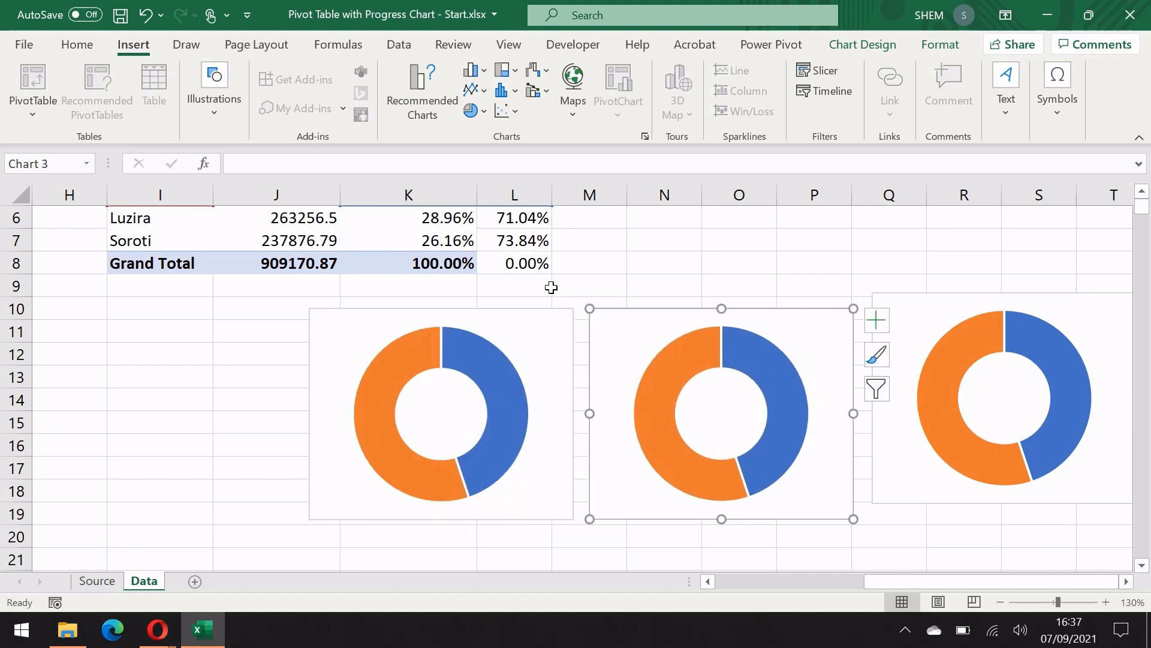
- Align the three doughnut charts level with each other, just below row 9 of the sheet
left_click_drag(463, 327, 461, 315)
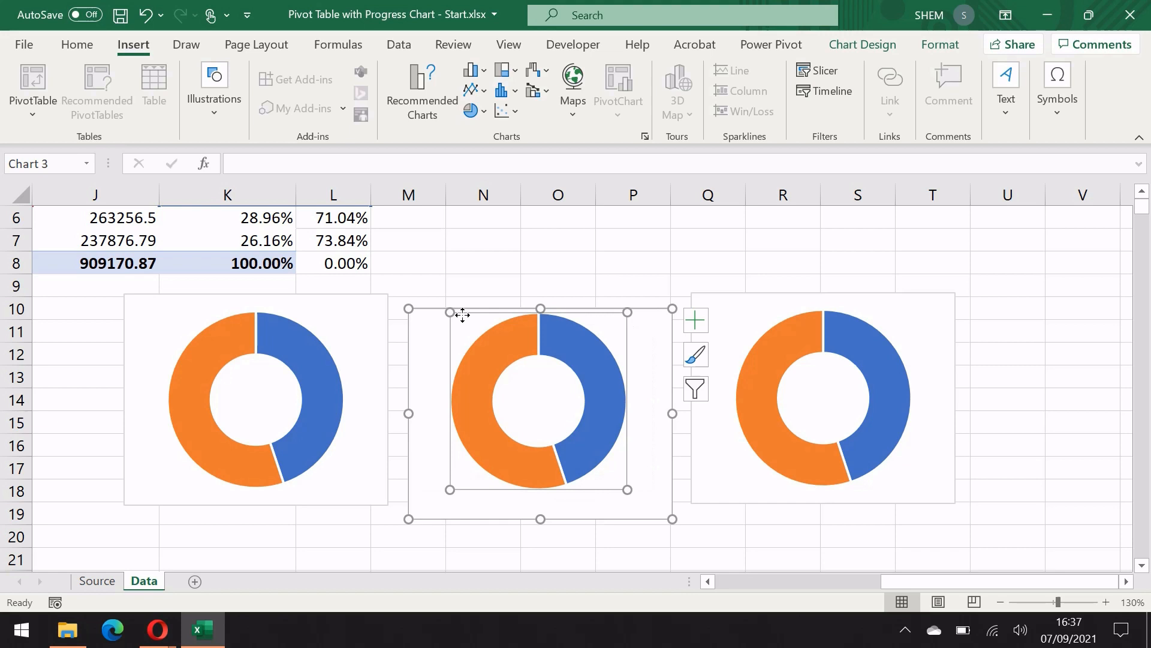
key("ctrl+z")
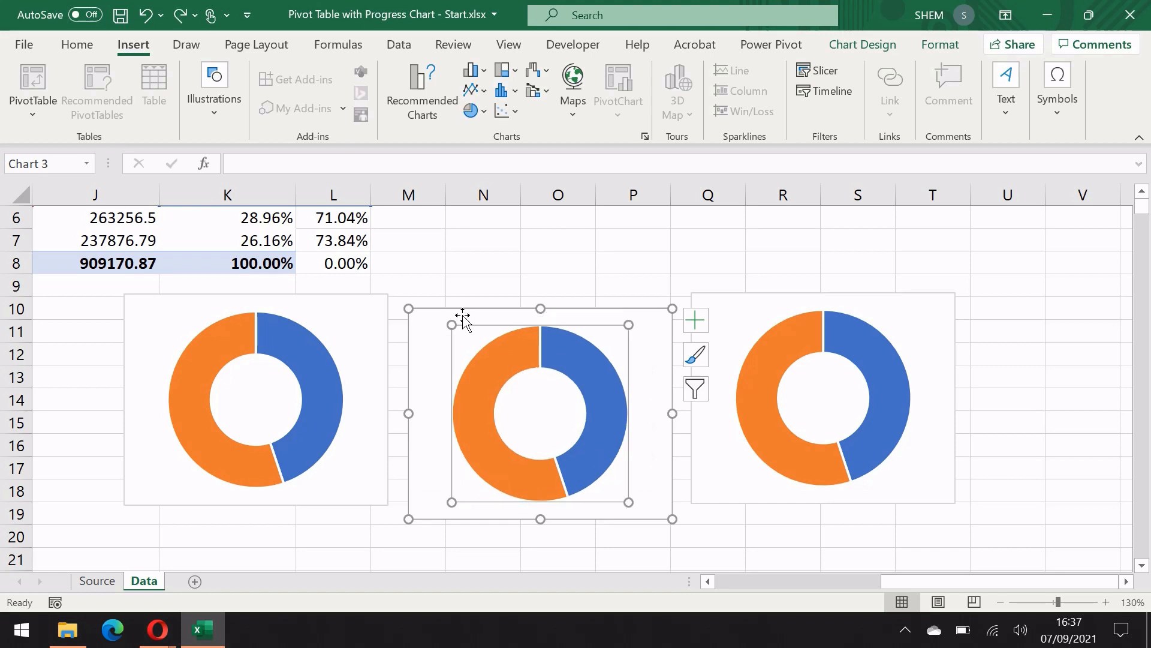
double_click(420, 319)
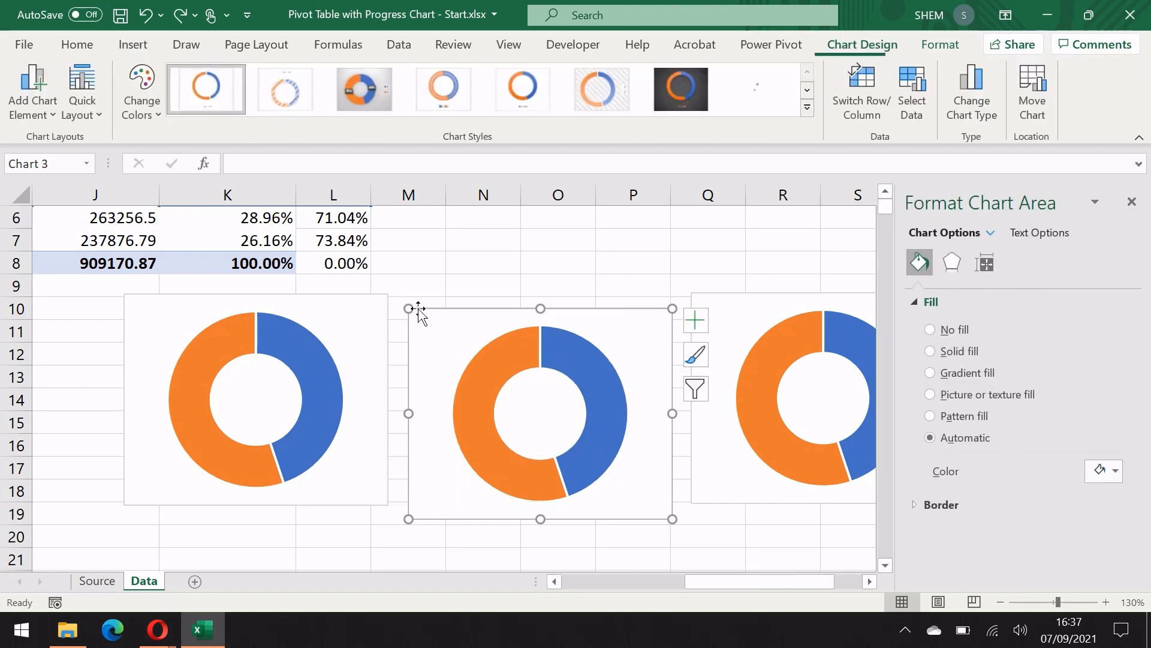
left_click(1131, 203)
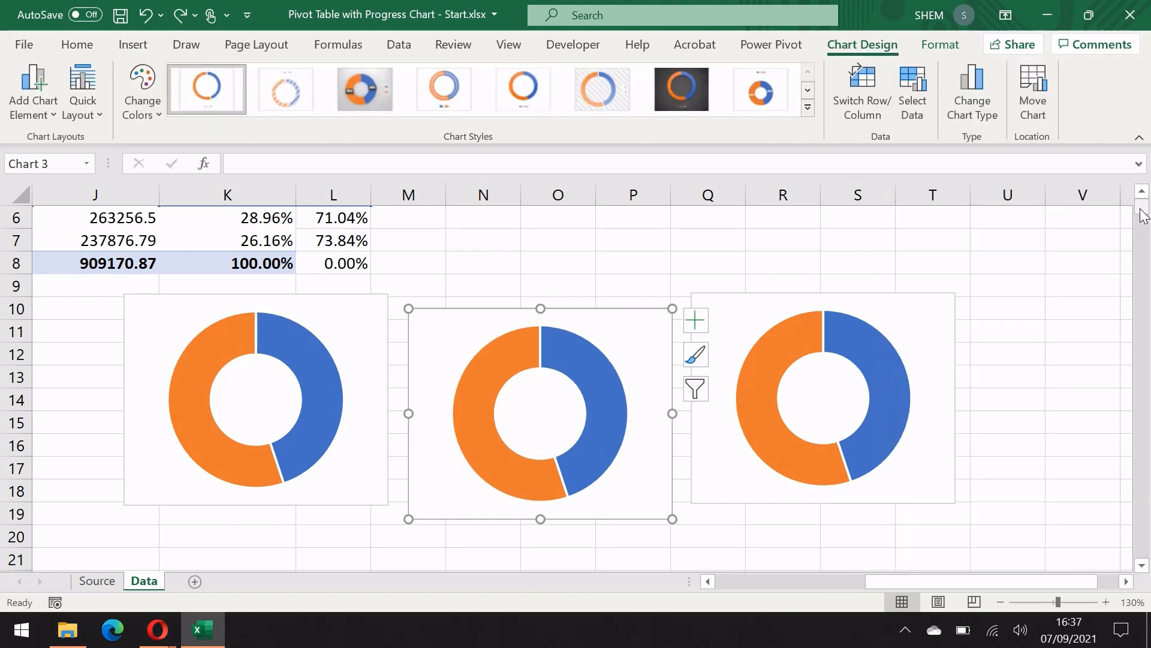
left_click_drag(437, 316, 434, 303)
left_click(434, 302)
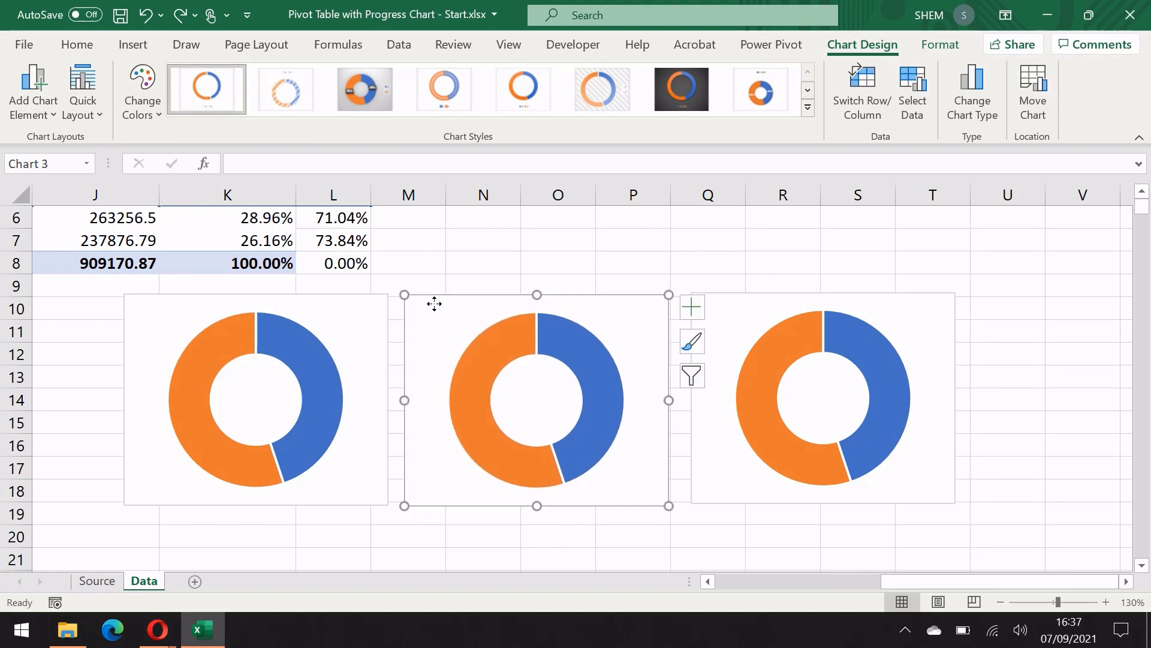
left_click(726, 313)
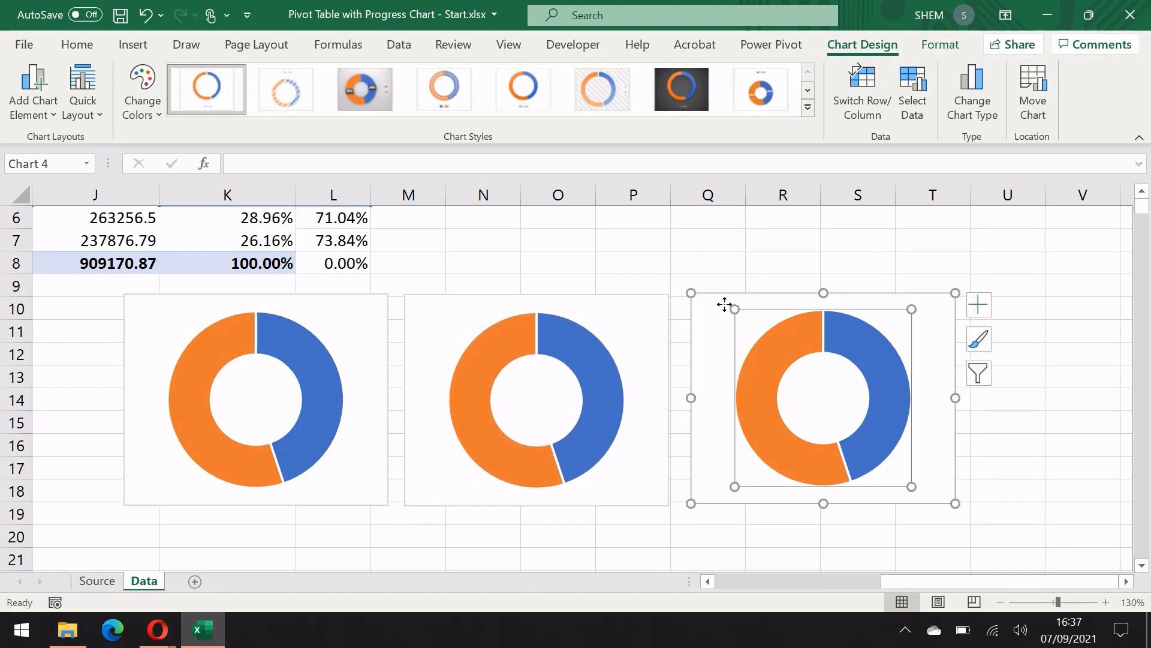
left_click_drag(727, 305, 718, 303)
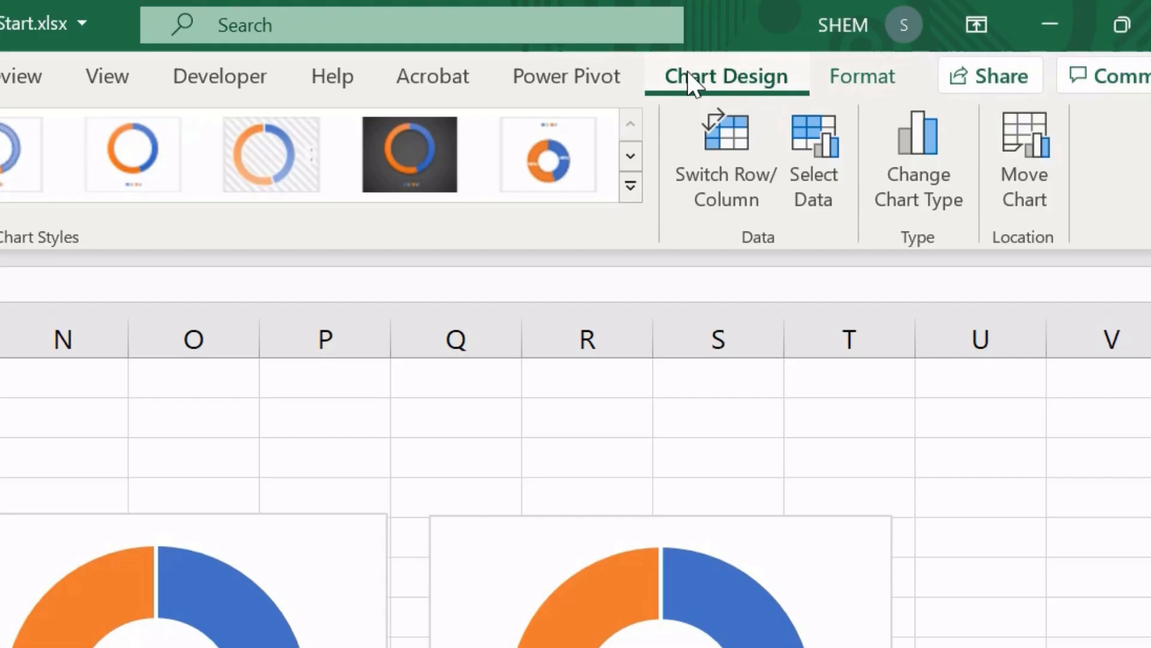
- Remove the outline and the fill from the chart area of the first doughnut chart
left_click(940, 45)
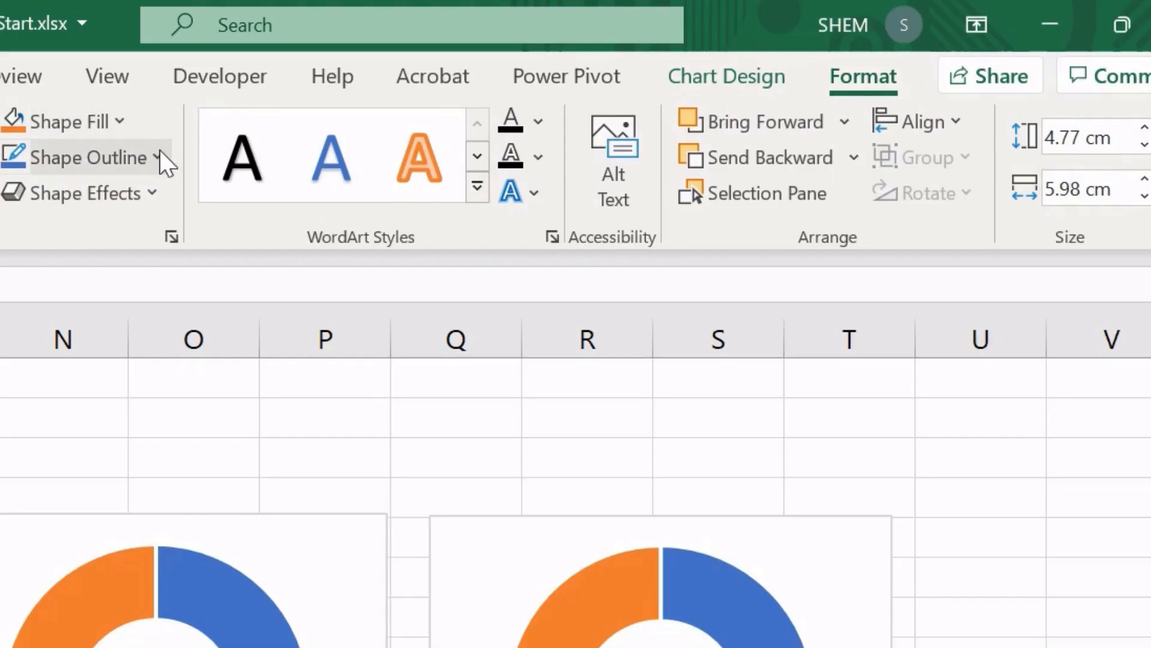
left_click(158, 155)
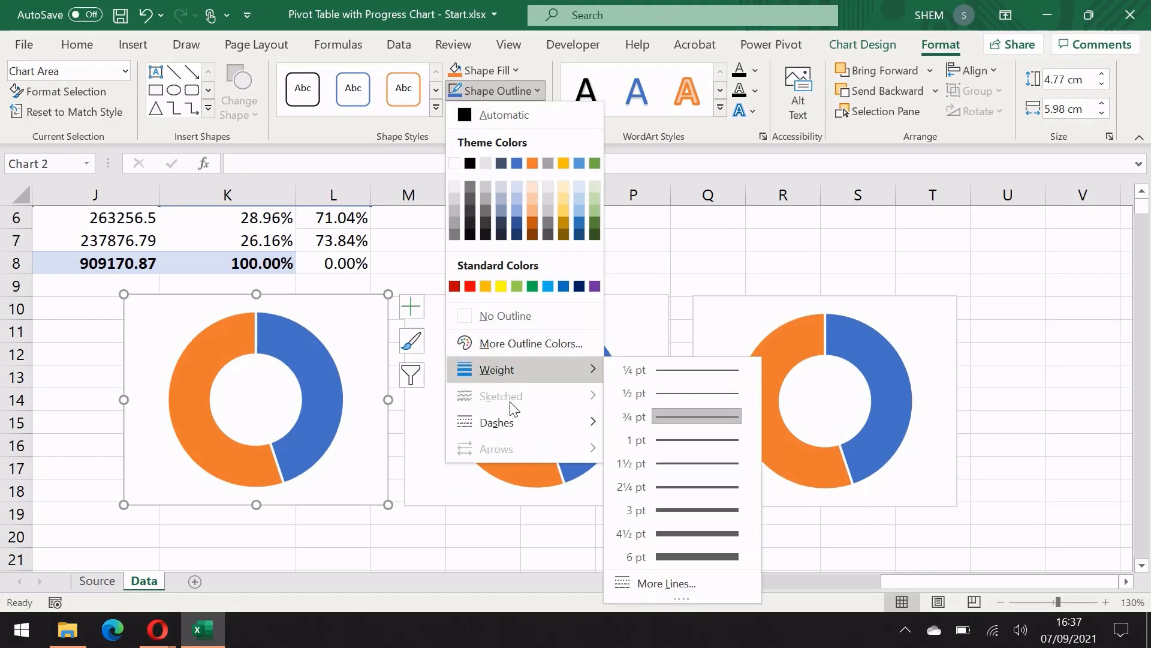
left_click(533, 319)
left_click(517, 70)
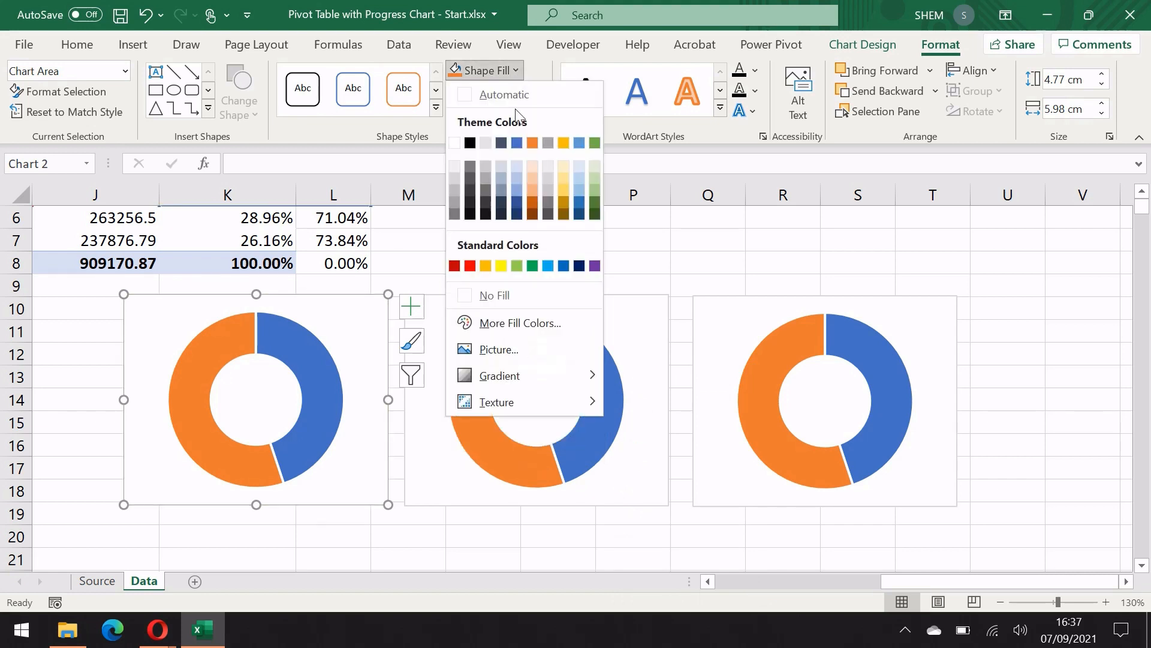
left_click(542, 289)
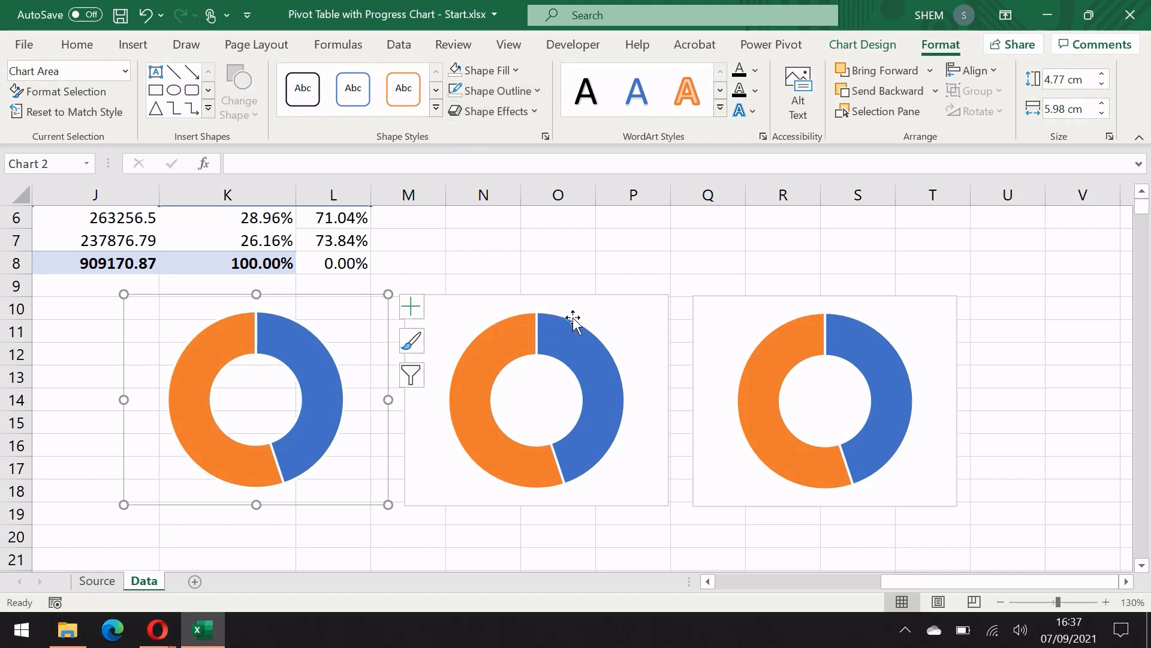
- Set the chart area of the middle doughnut chart to No Fill and No Outline
left_click(628, 316)
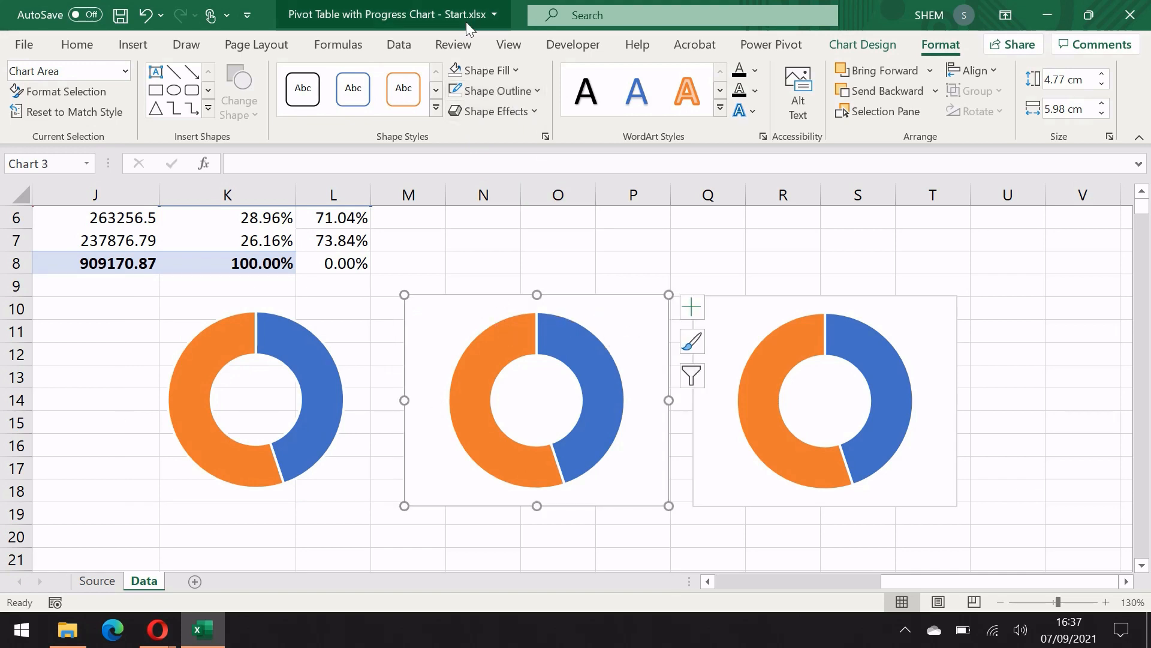
left_click(513, 70)
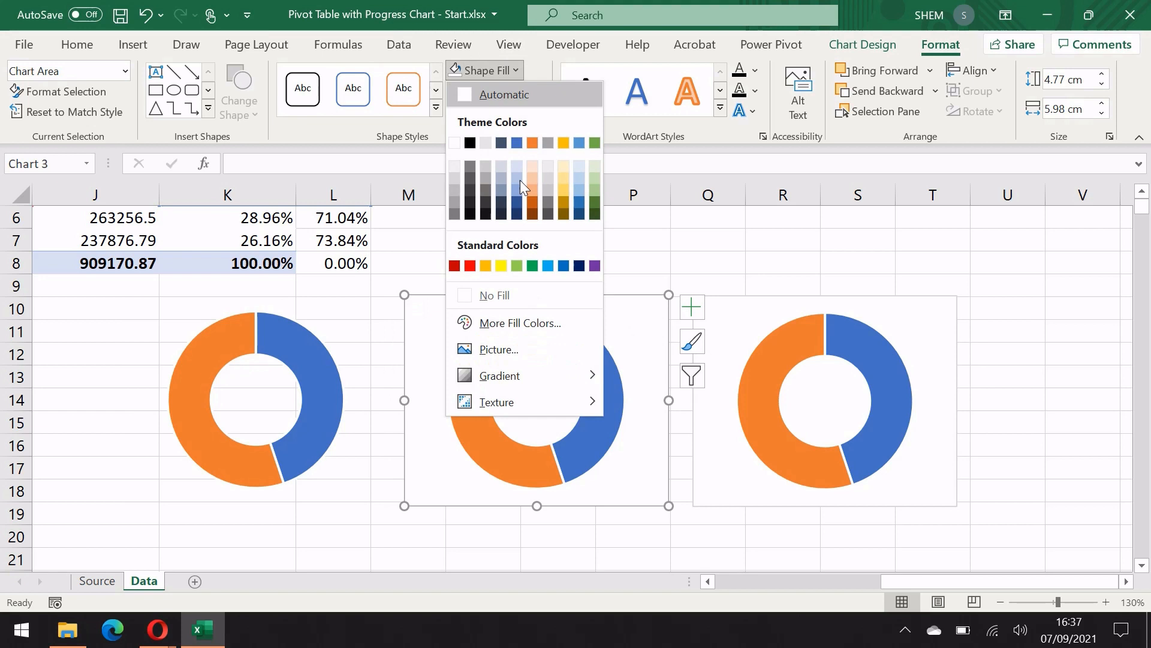
left_click(552, 301)
left_click(538, 91)
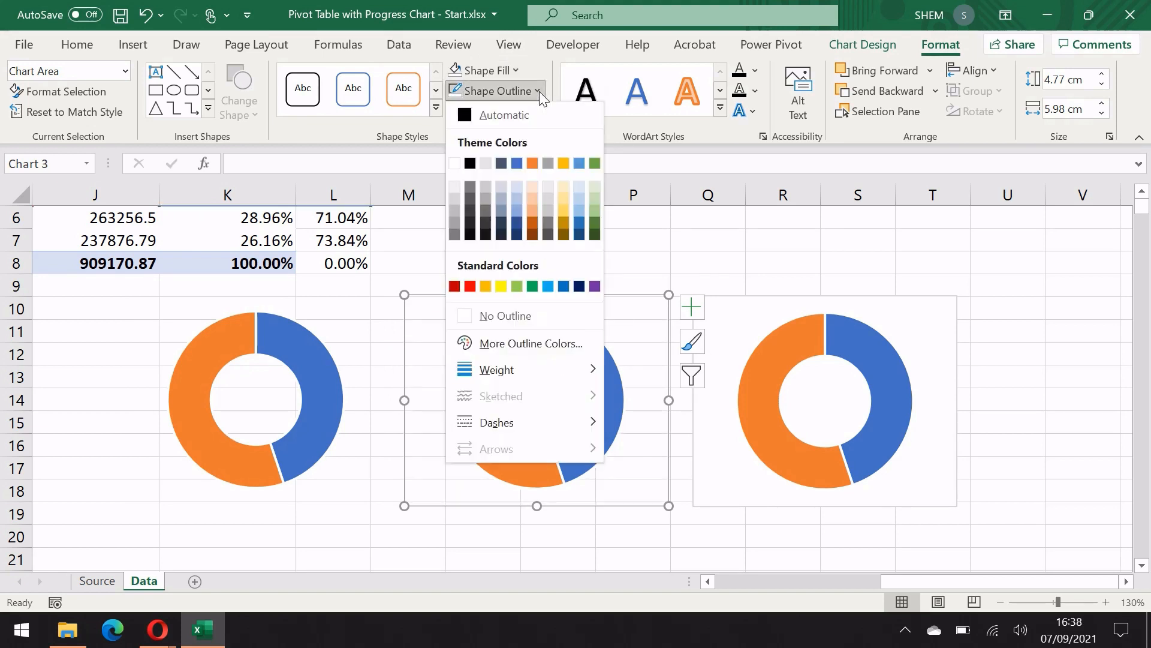
left_click(552, 317)
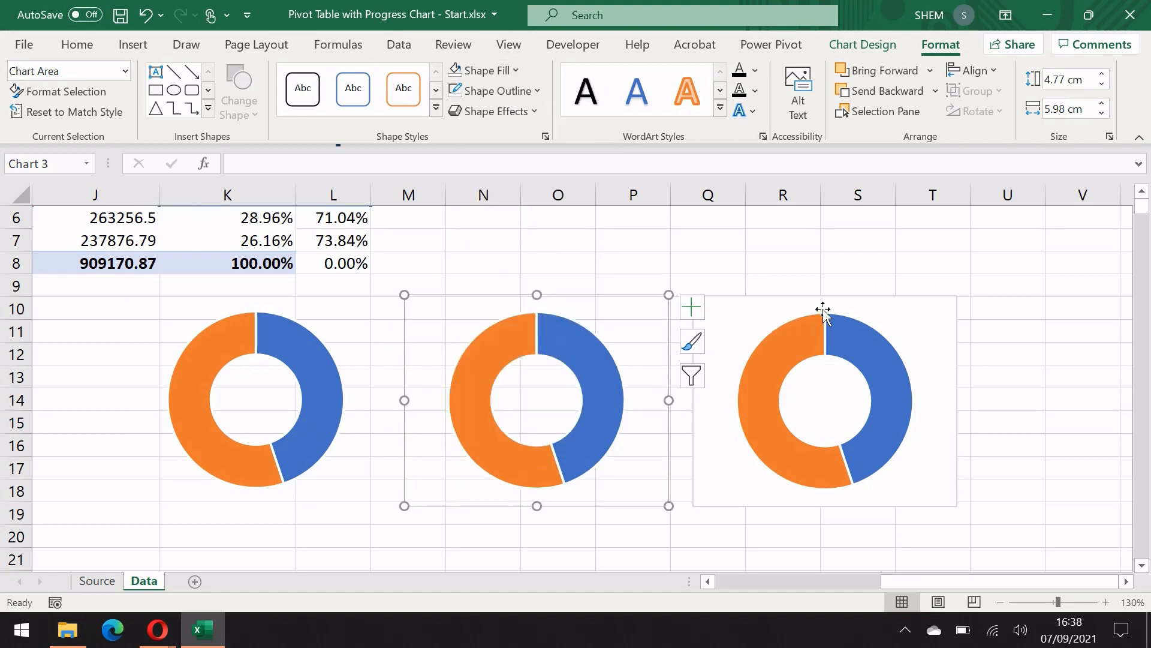
- Set the chart area of the third doughnut chart to No Fill and No Outline
left_click(932, 318)
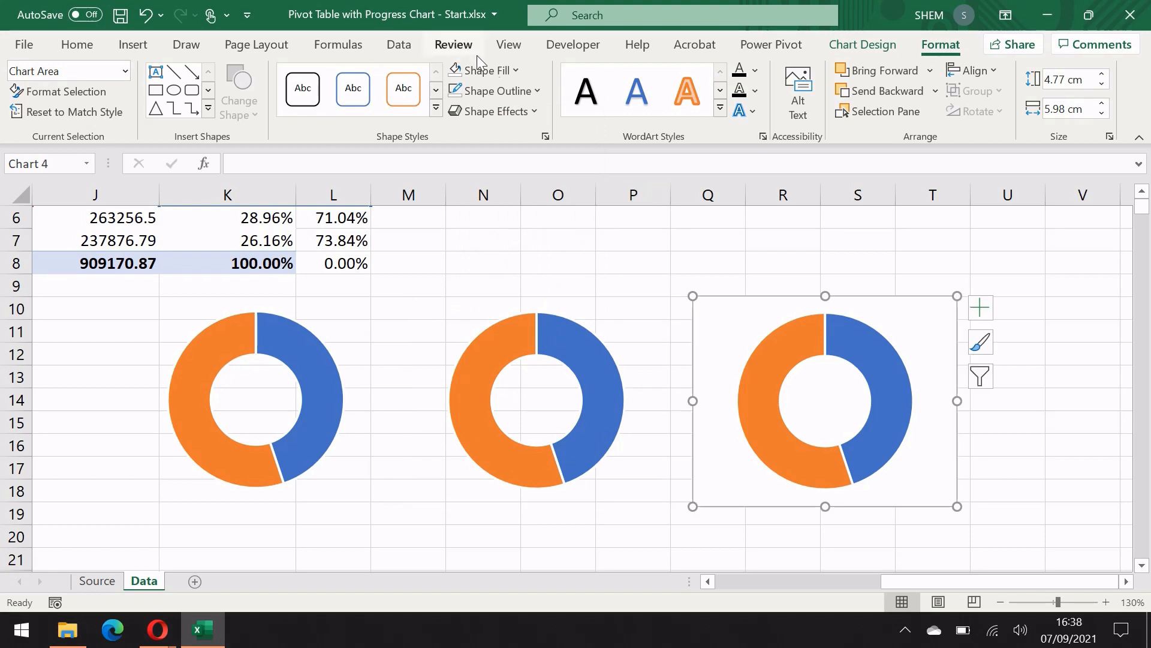
left_click(516, 77)
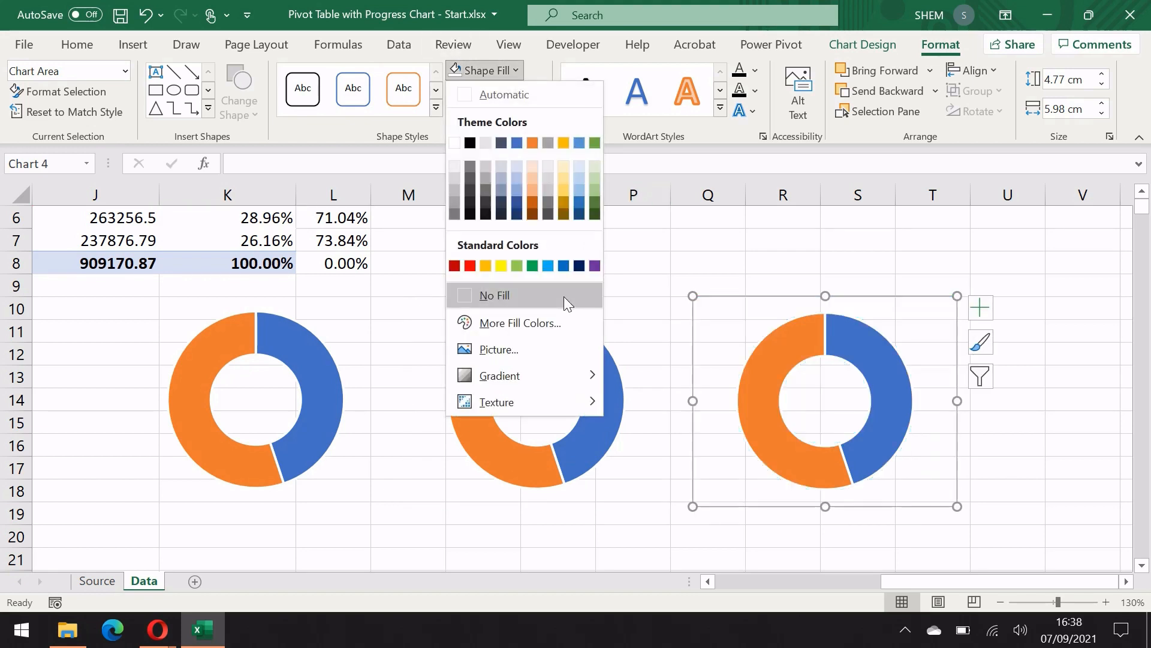
left_click(564, 298)
left_click(537, 90)
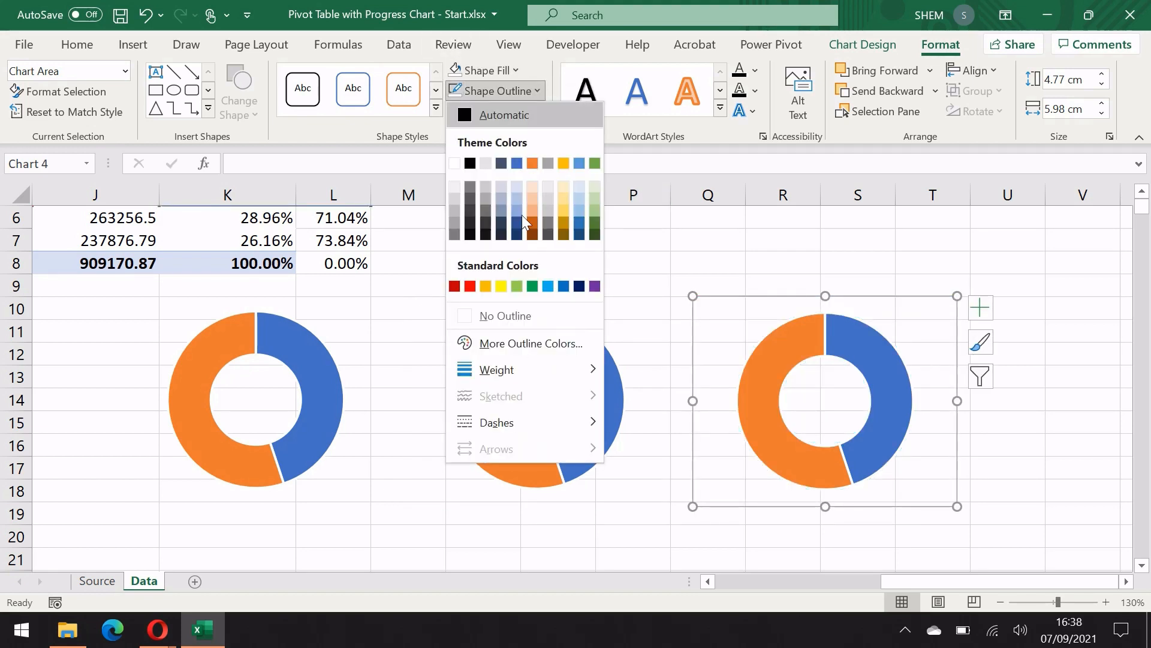
left_click(538, 316)
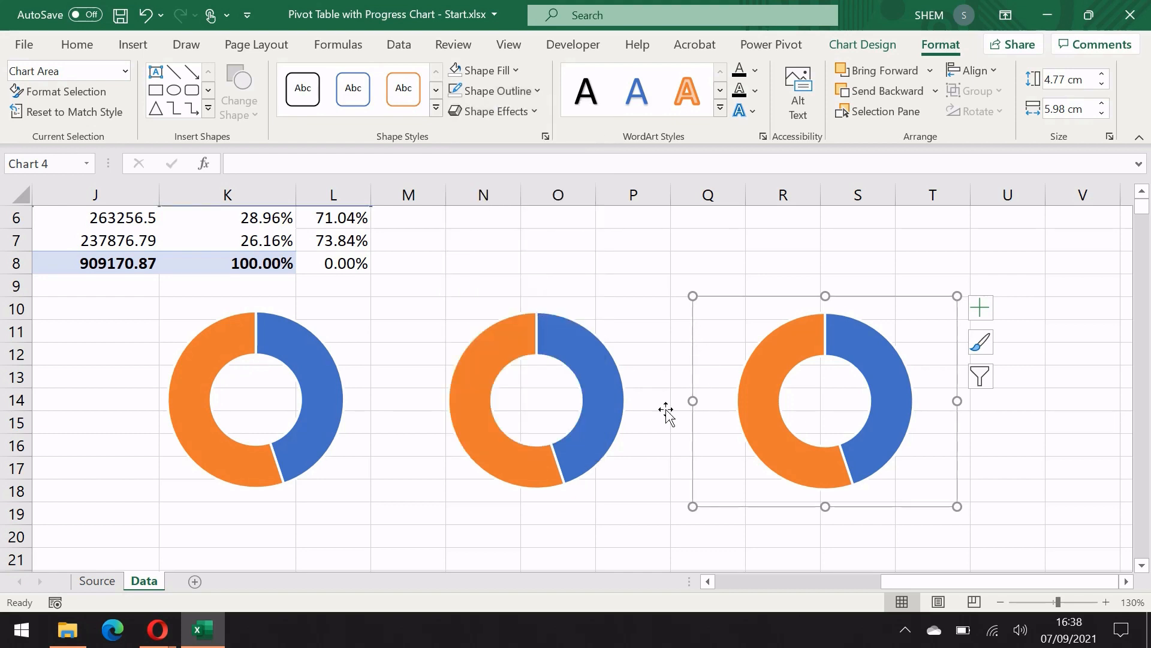
left_click(914, 484)
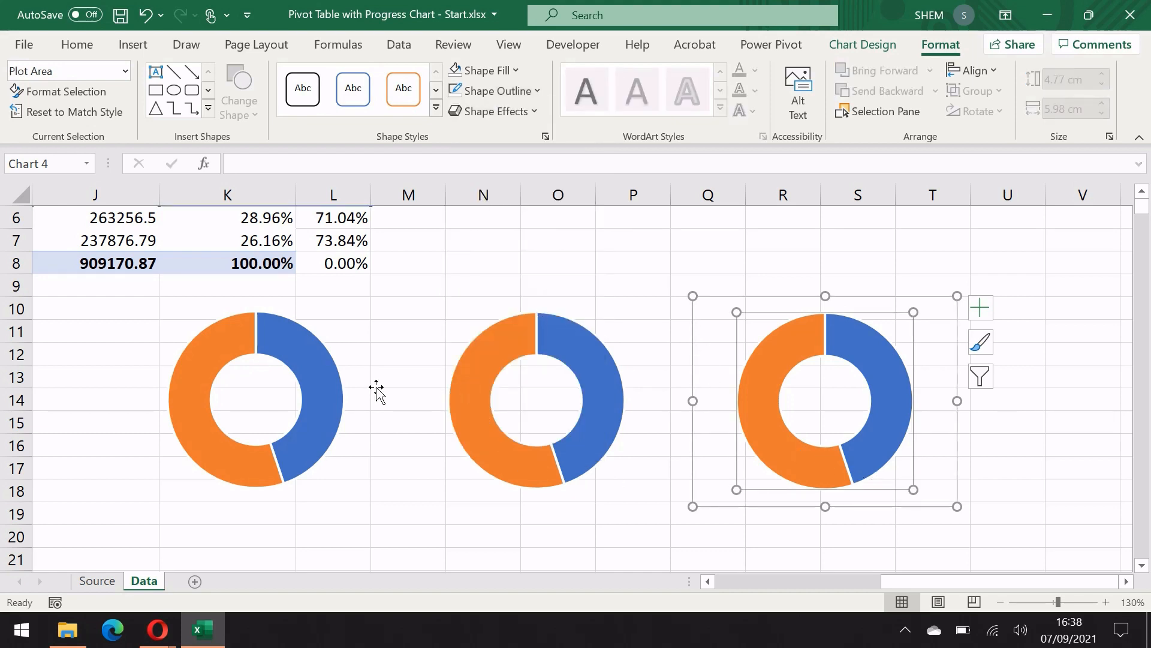
left_click(292, 355)
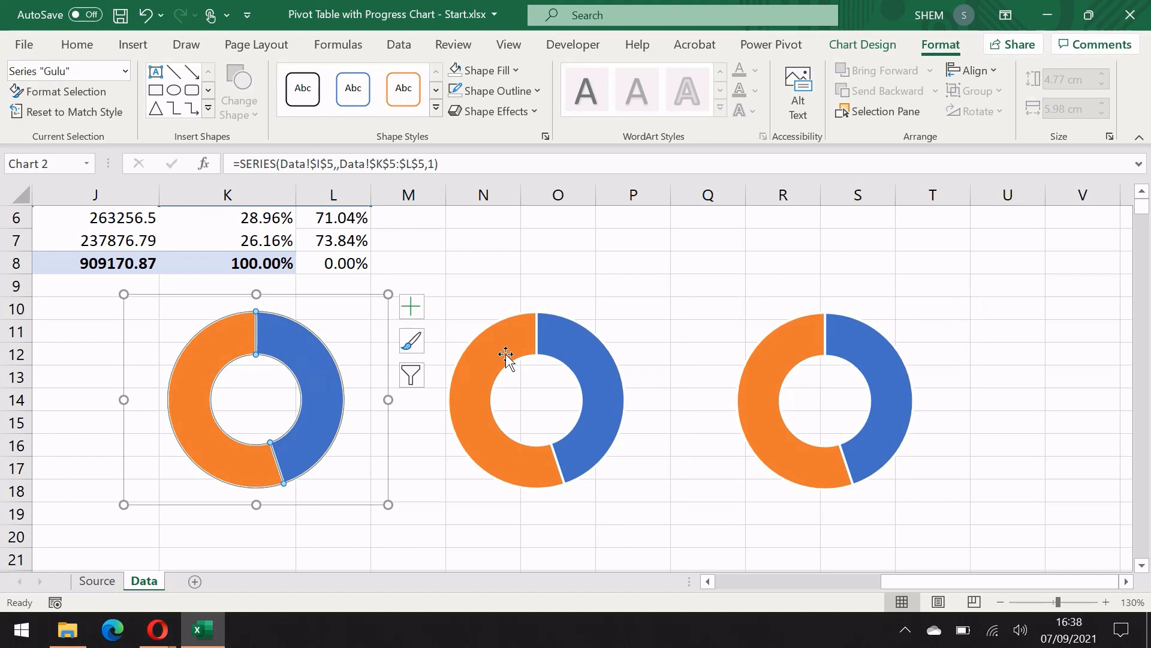
left_click(696, 283)
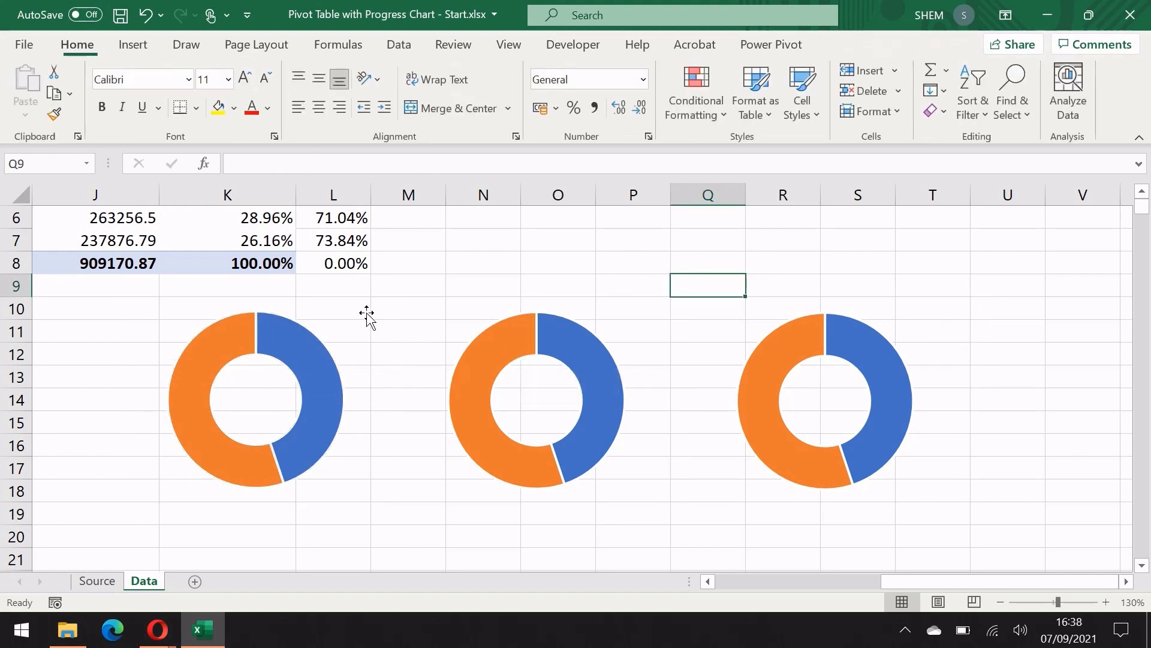
left_click(199, 323)
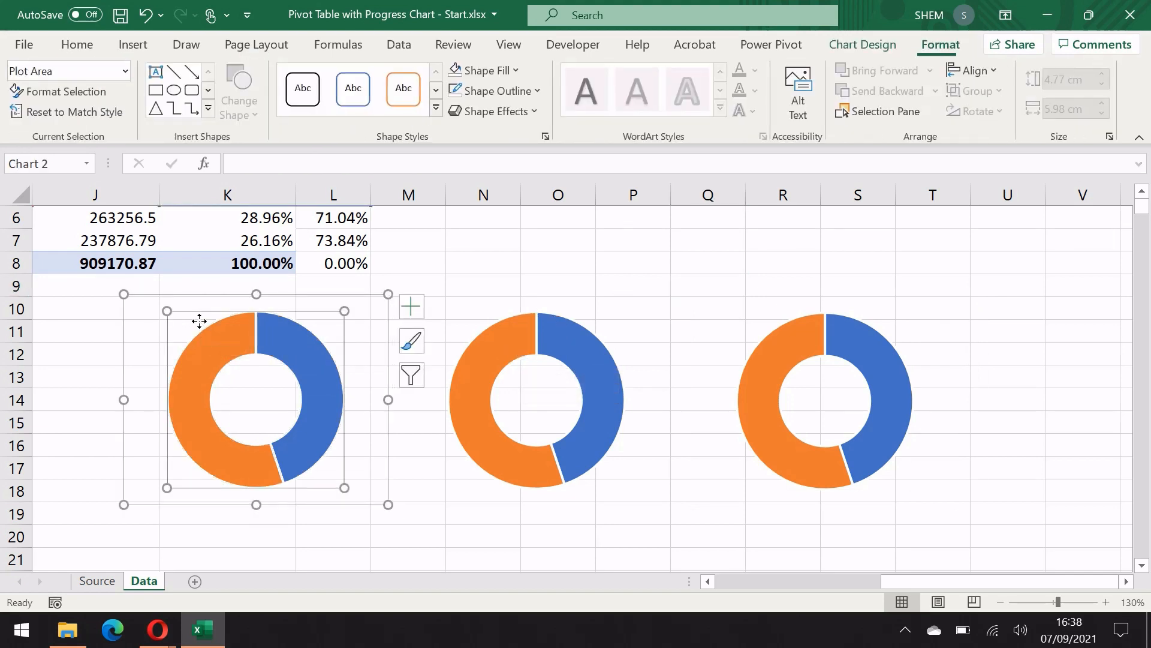
left_click(129, 321)
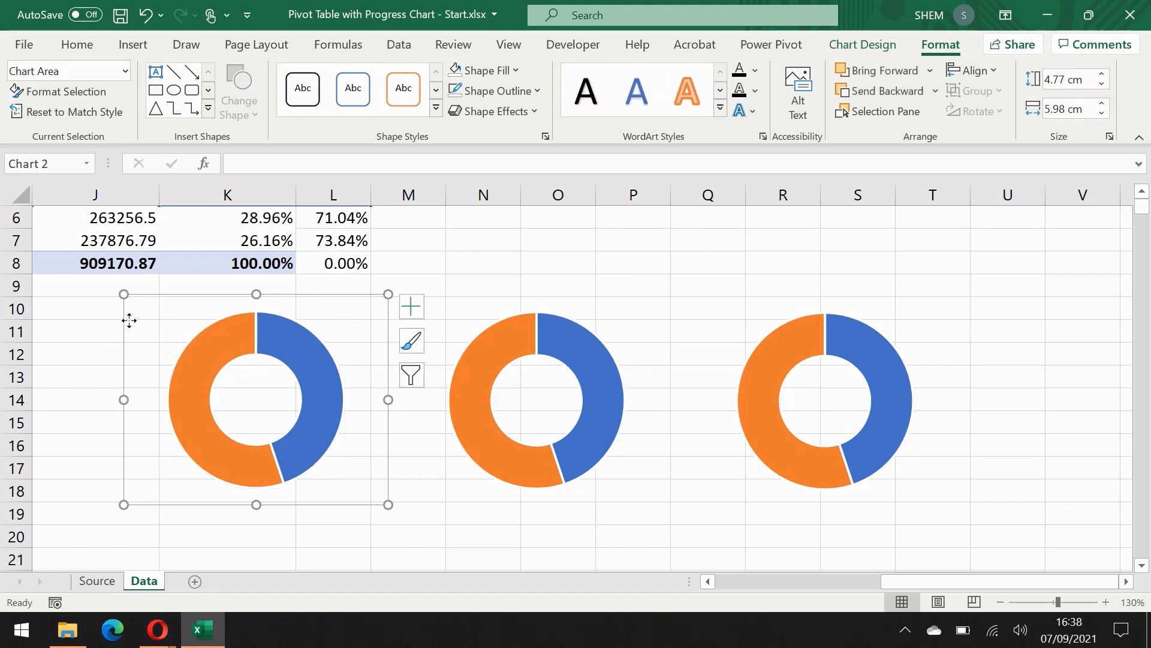
- Align all three doughnut charts with Align Middle and distribute them horizontally
left_click(484, 316, "ctrl")
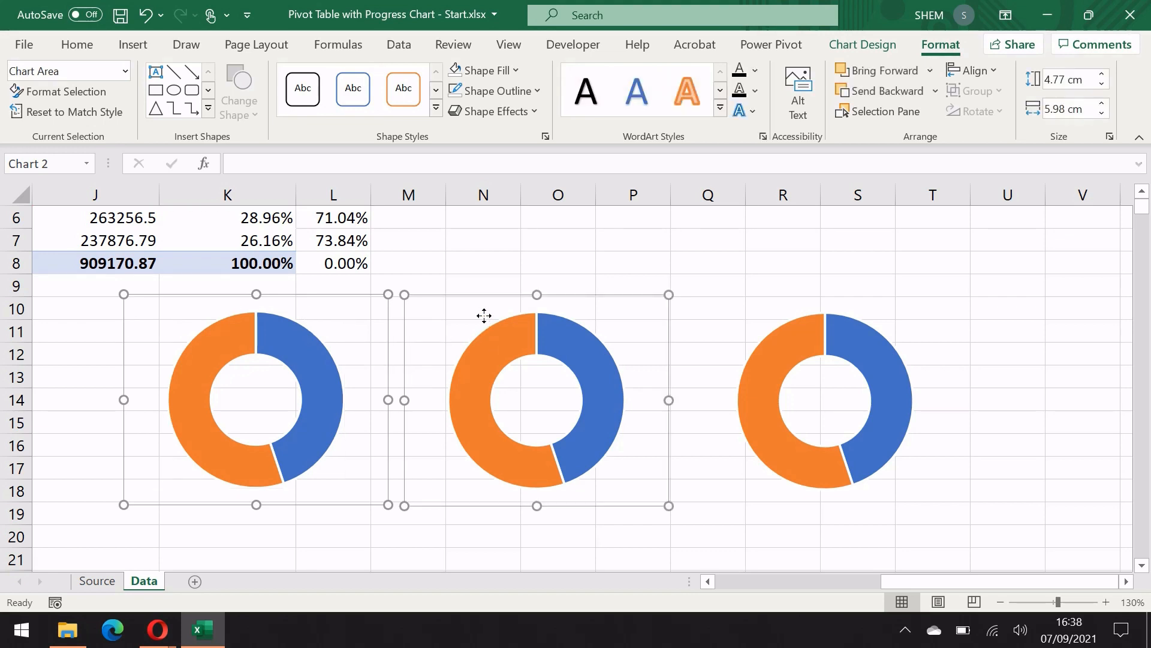
left_click(740, 326, "ctrl")
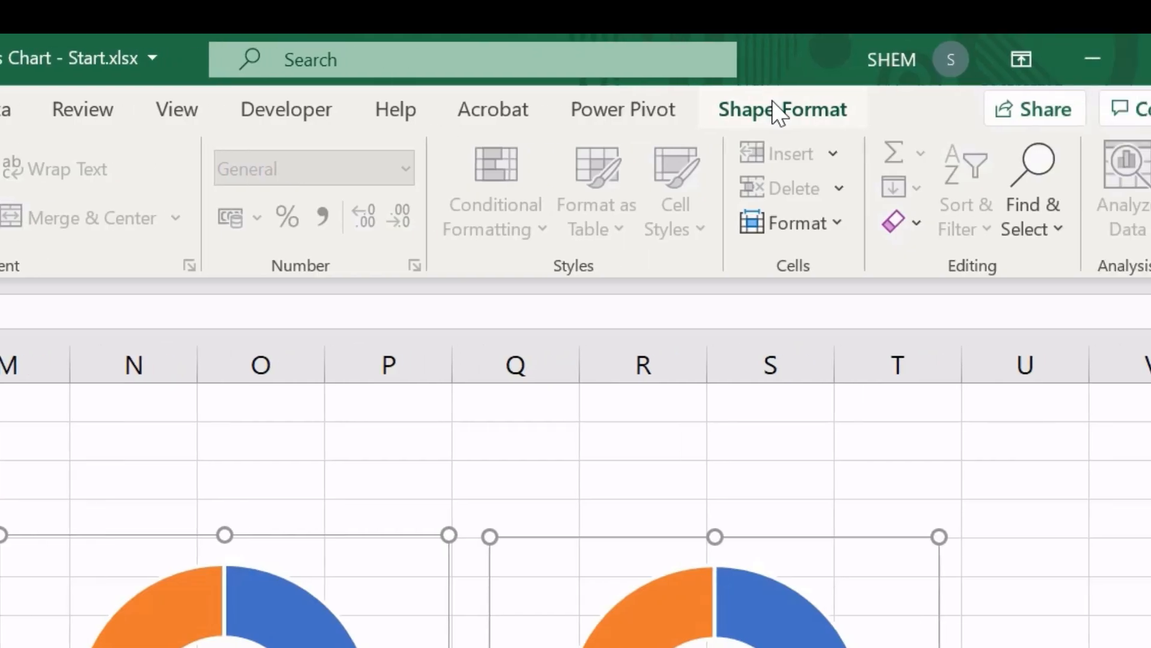
left_click(774, 111)
left_click(1020, 159)
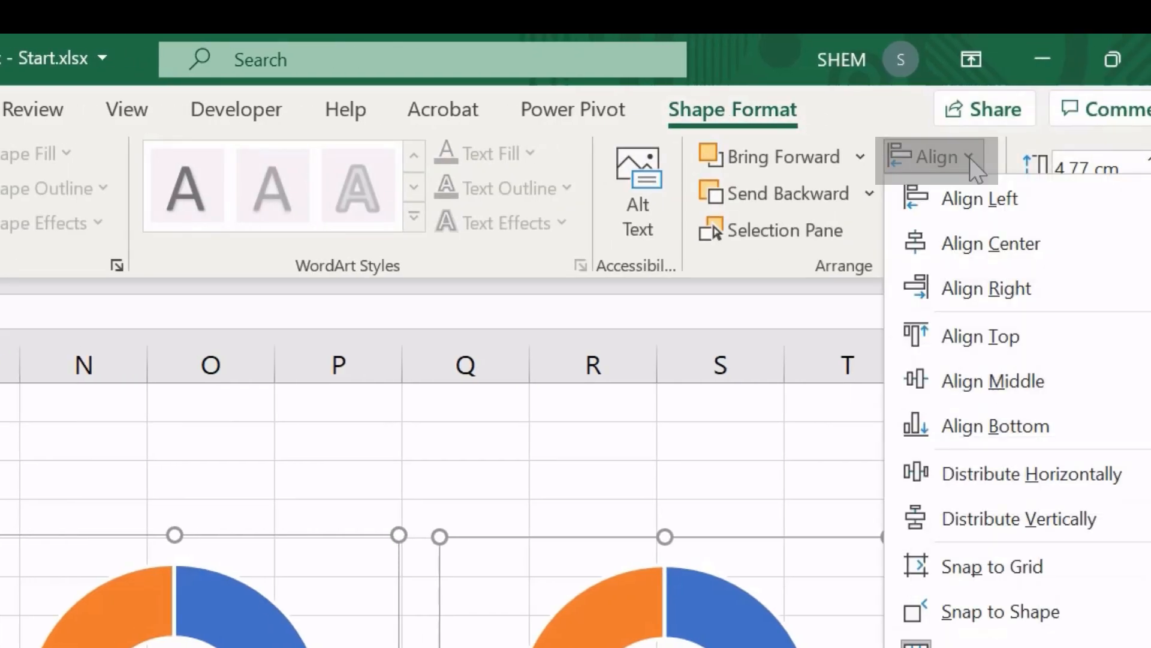
left_click(986, 383)
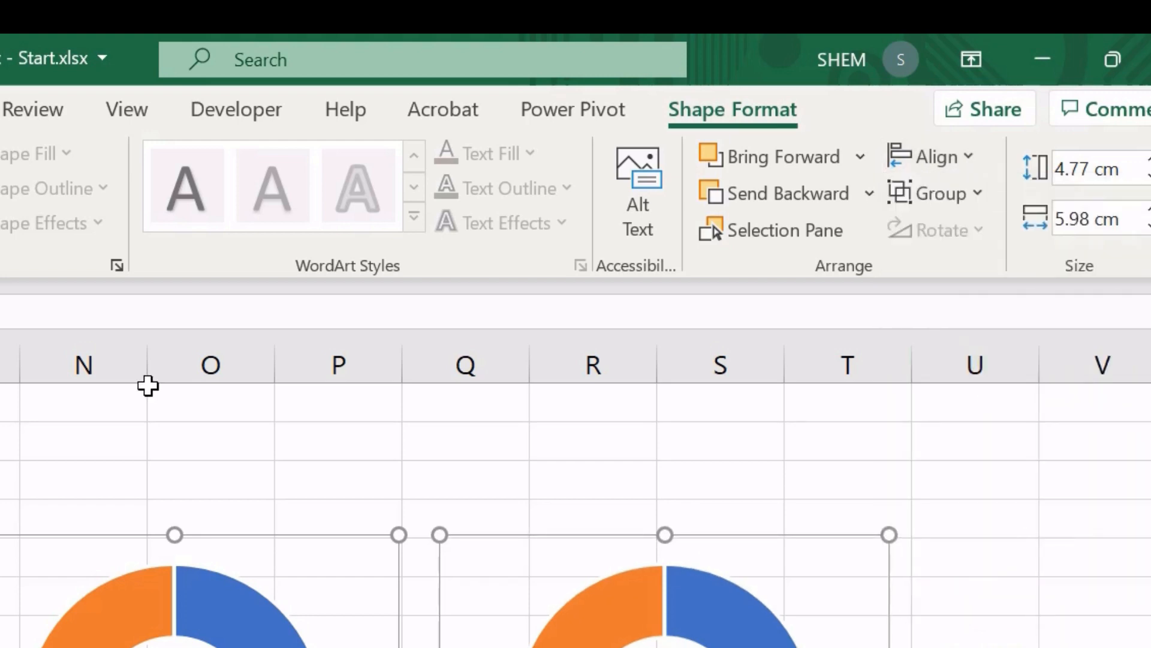
left_click(970, 163)
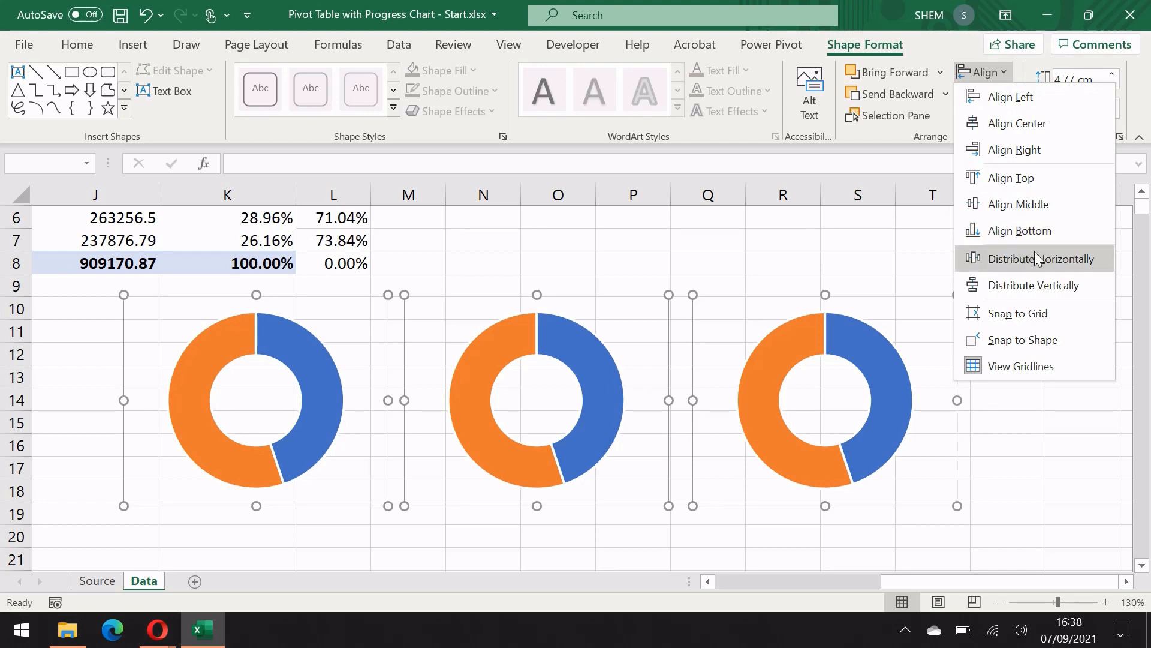
left_click(1032, 474)
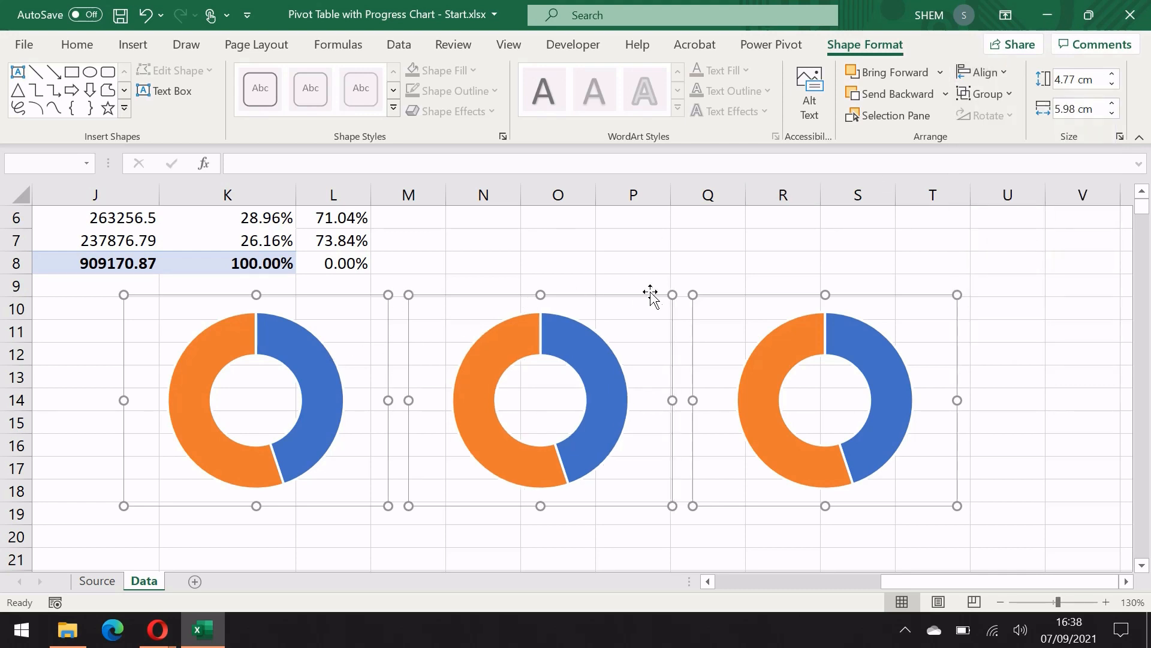
- Check which PivotTable cells supply the first doughnut chart's series
left_click(310, 343)
scroll(268, 393, "up", 2)
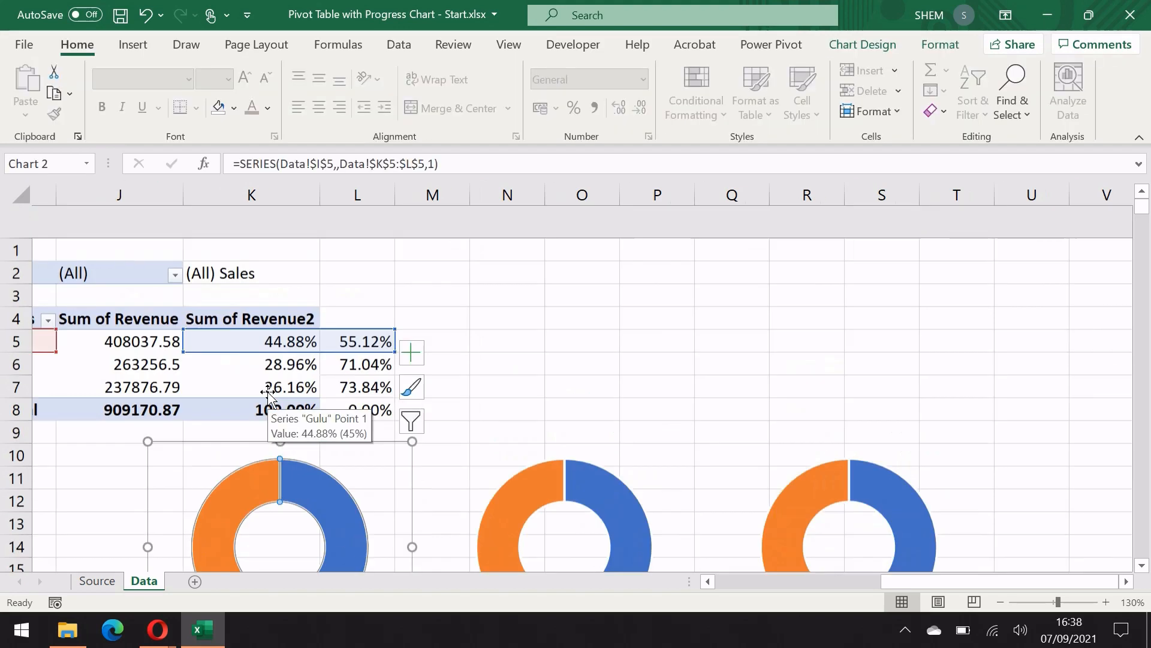
scroll(268, 393, "left", 3)
scroll(268, 393, "down", 1)
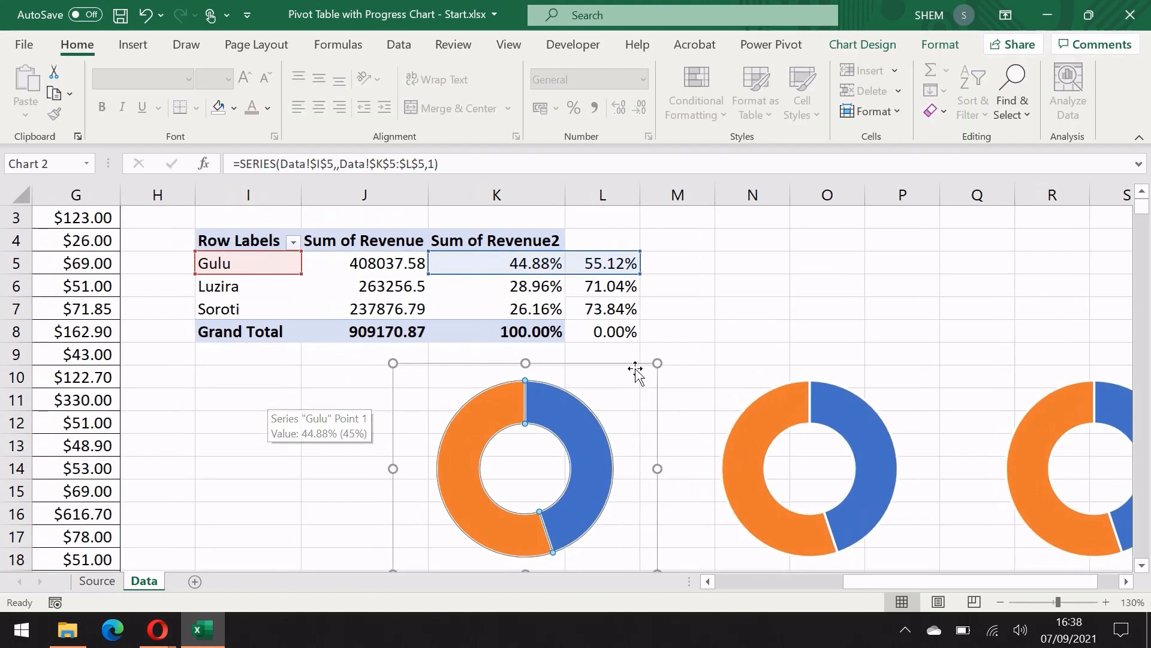
- Try to shift the middle doughnut chart's source range to the Luzira row, and undo the attempt
left_click(764, 382)
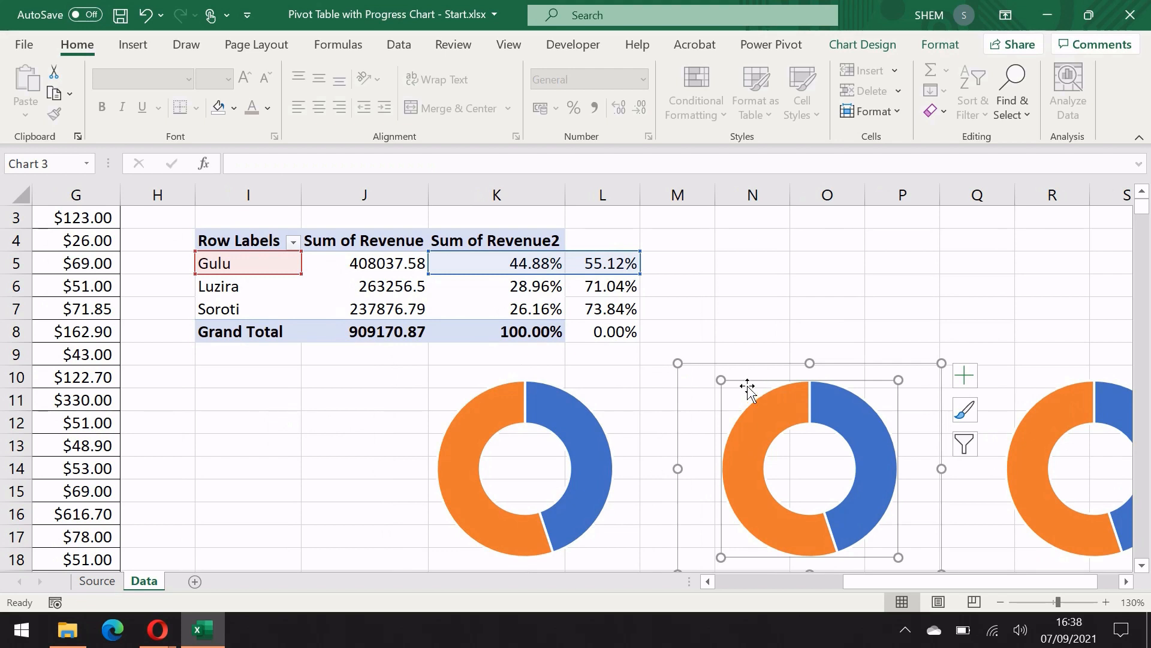
left_click(694, 387)
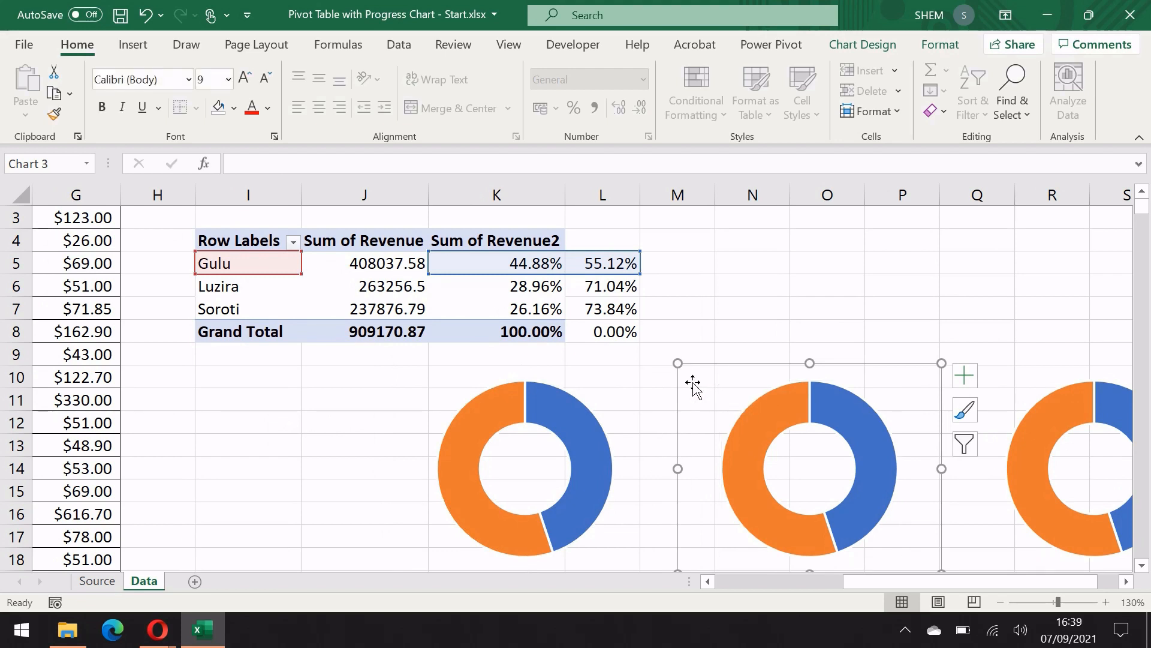
left_click_drag(267, 274, 269, 294)
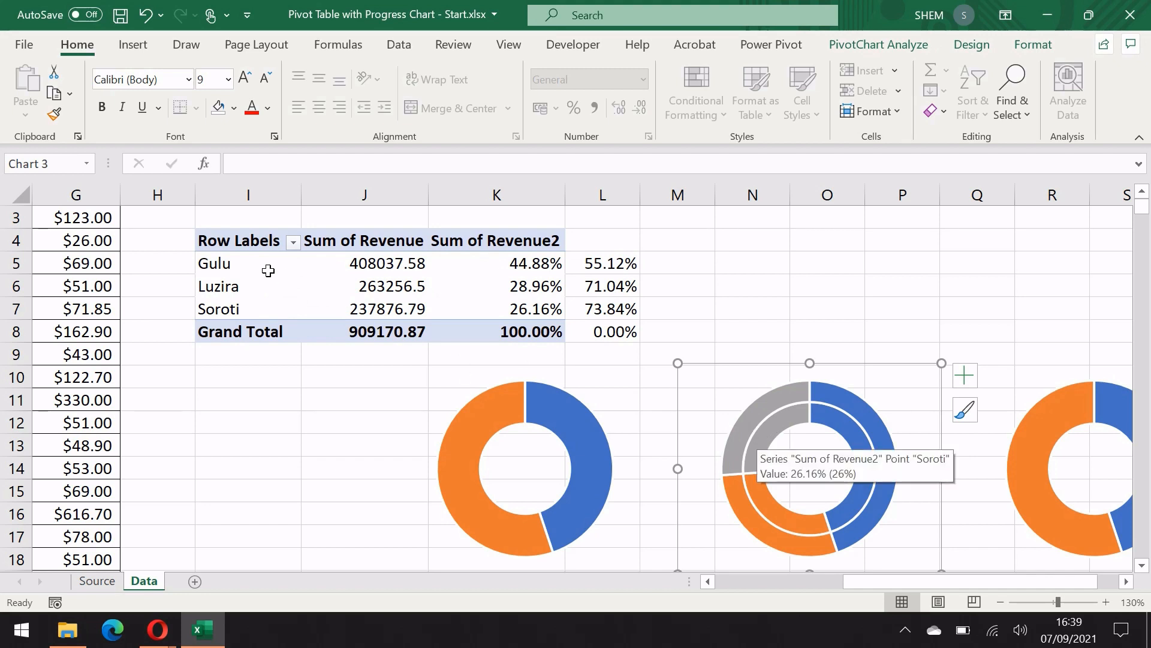
left_click(243, 289)
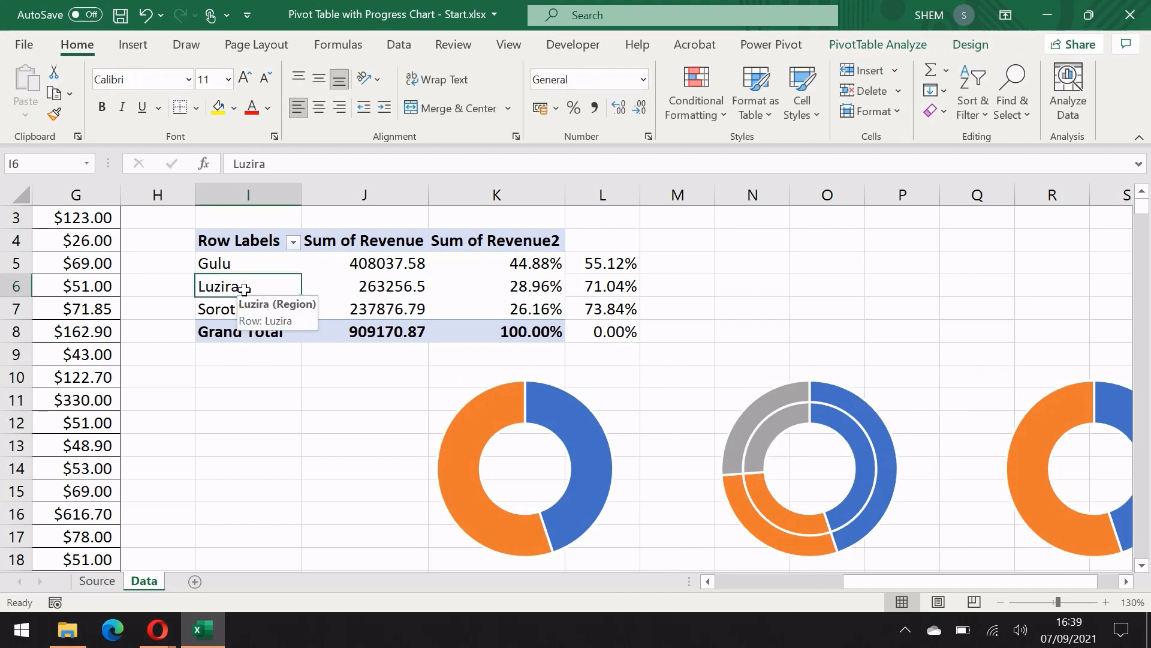
key("ctrl+z")
- Edit the middle doughnut chart's data series and link its series name to the Luzira cell, =Data!$I$6
left_click(767, 423)
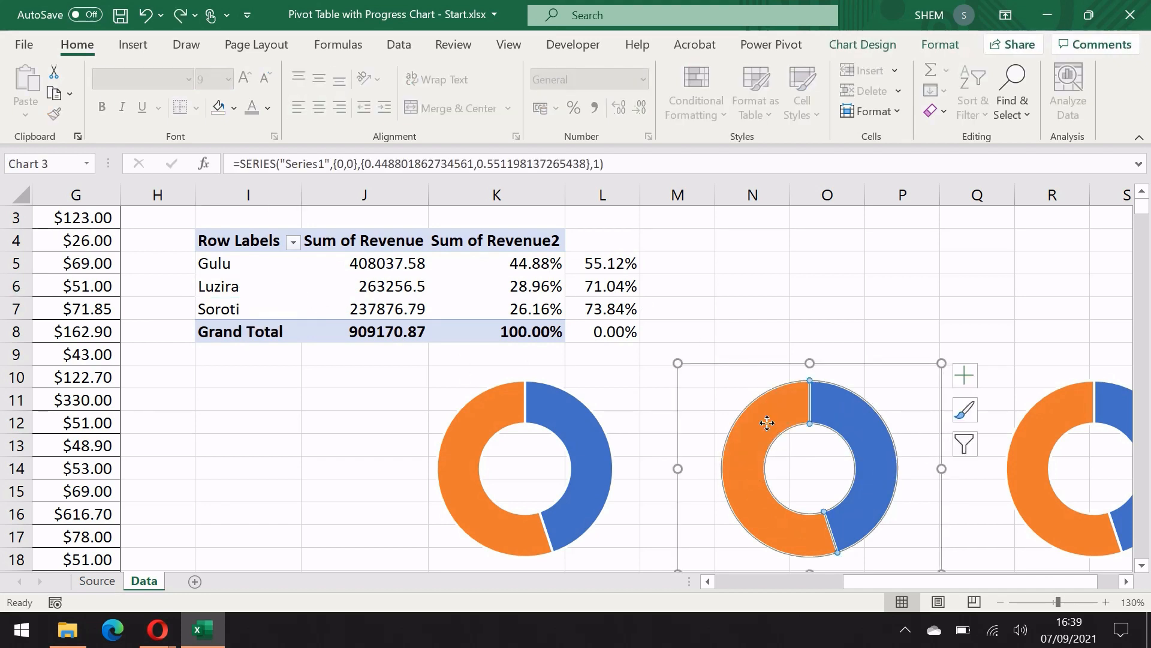
right_click(767, 423)
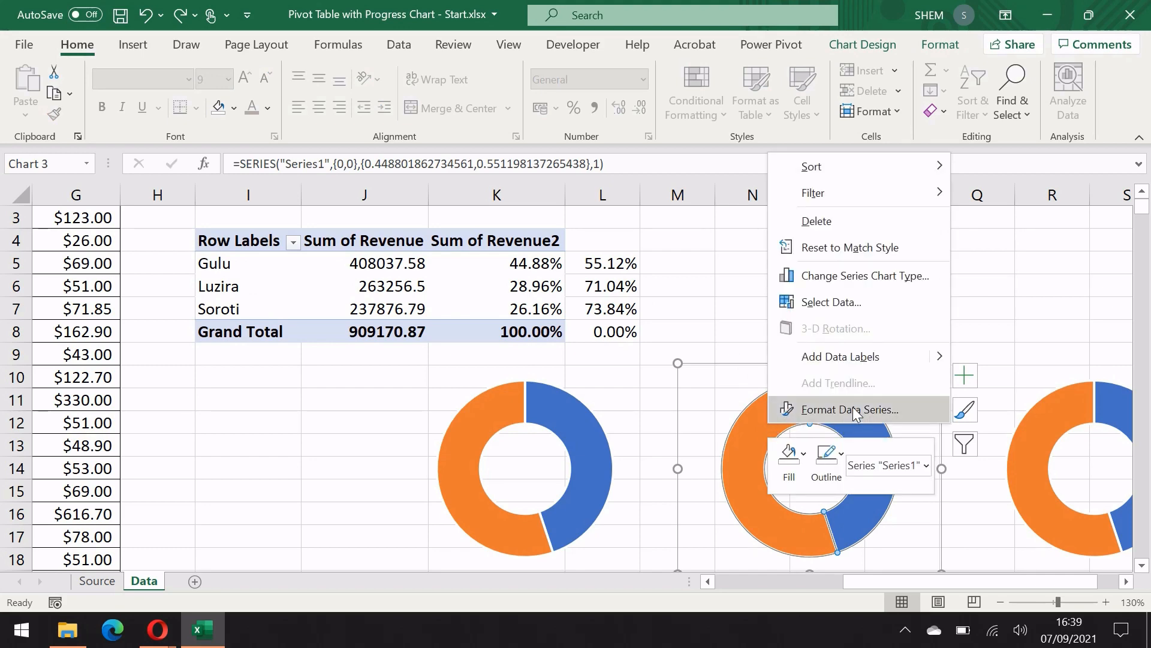
left_click(846, 301)
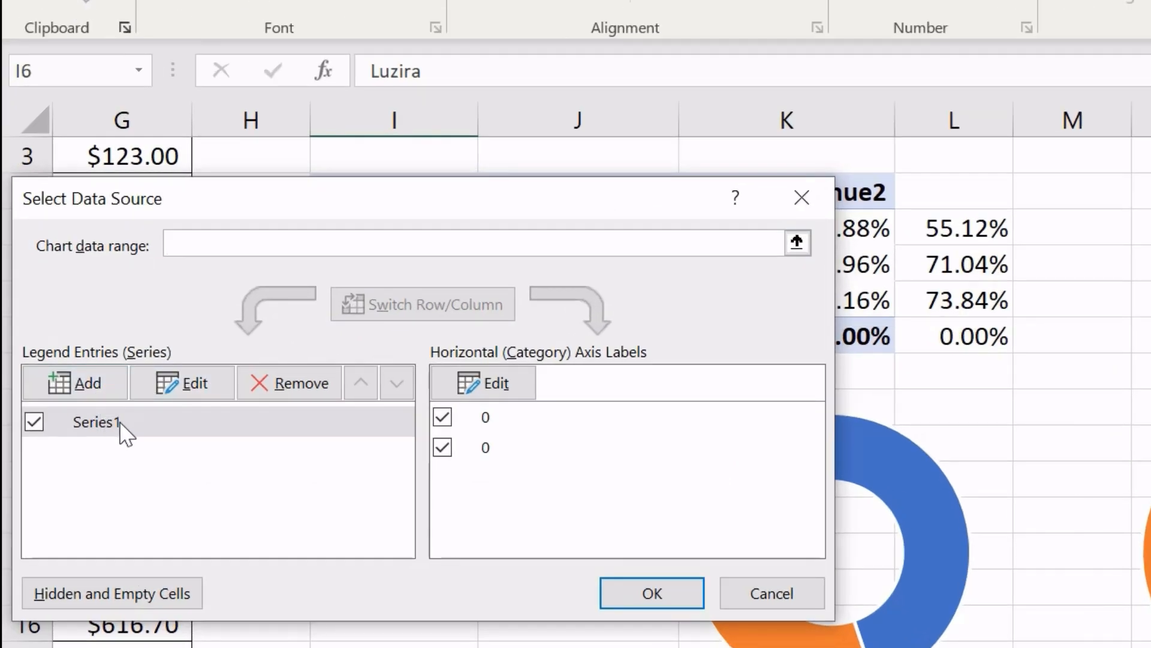
left_click(176, 420)
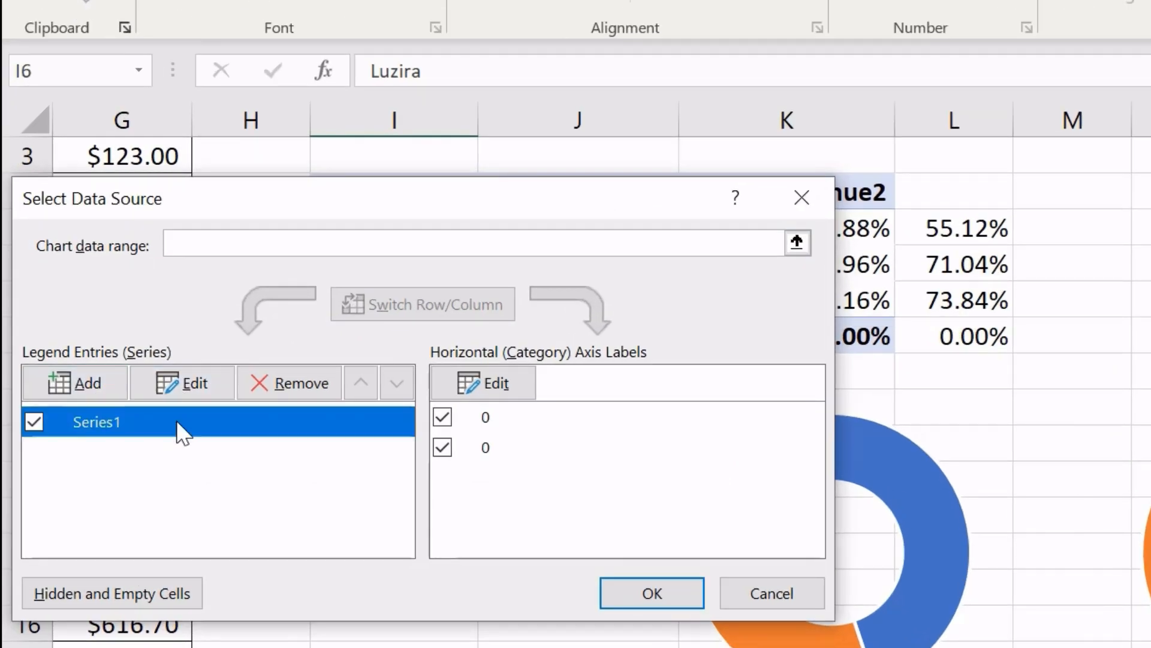
left_click(198, 378)
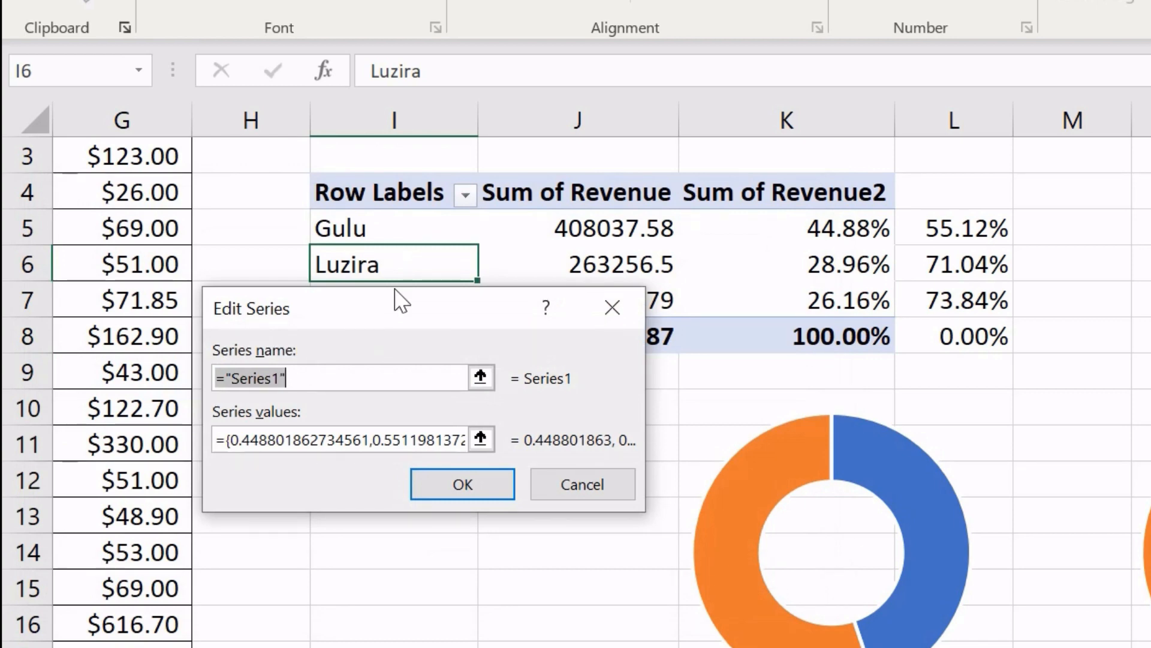
left_click_drag(398, 308, 1150, 153)
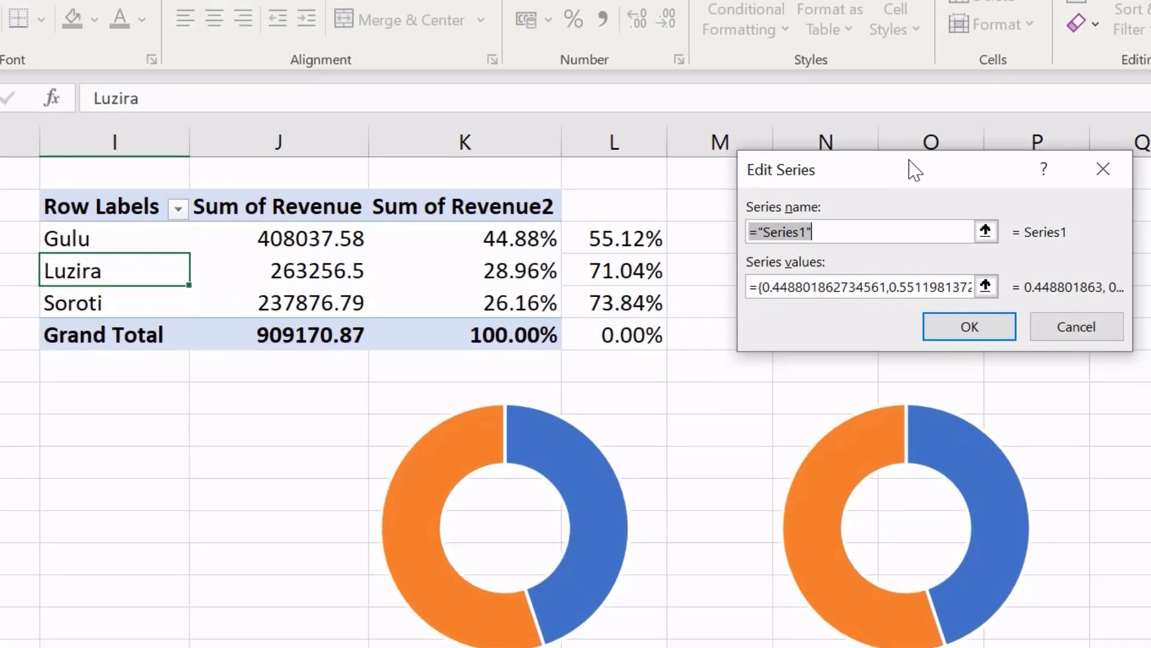
left_click(111, 264)
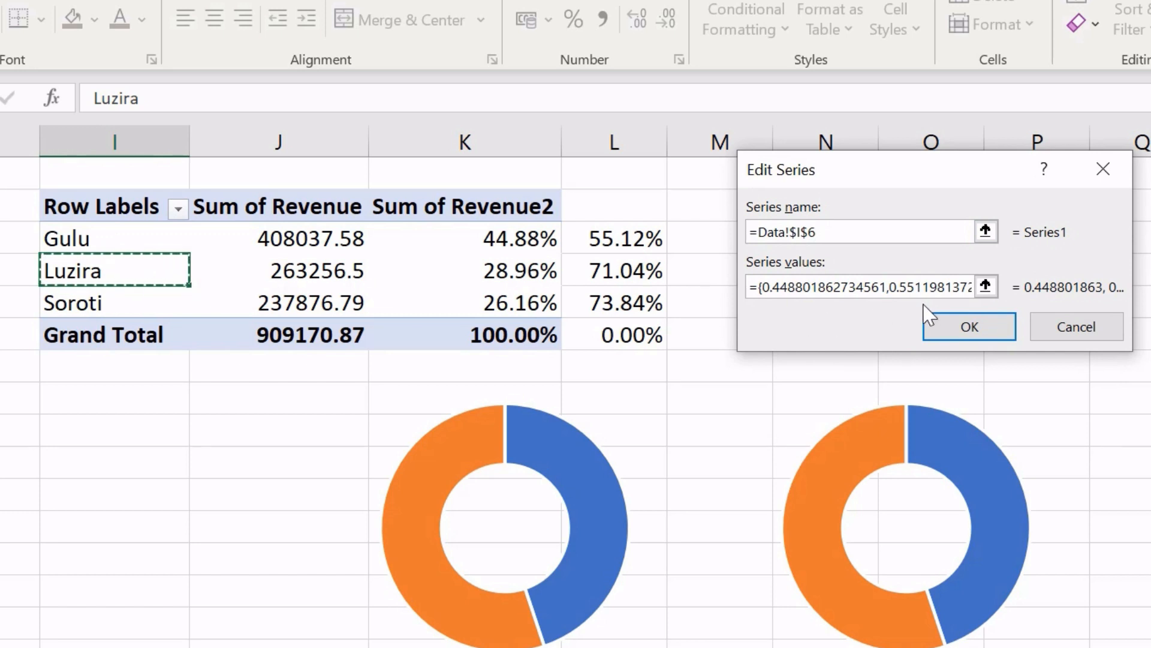
- Replace the middle chart's series values with =Data!$K$6:$L$6 and apply the new data source
left_click(924, 287)
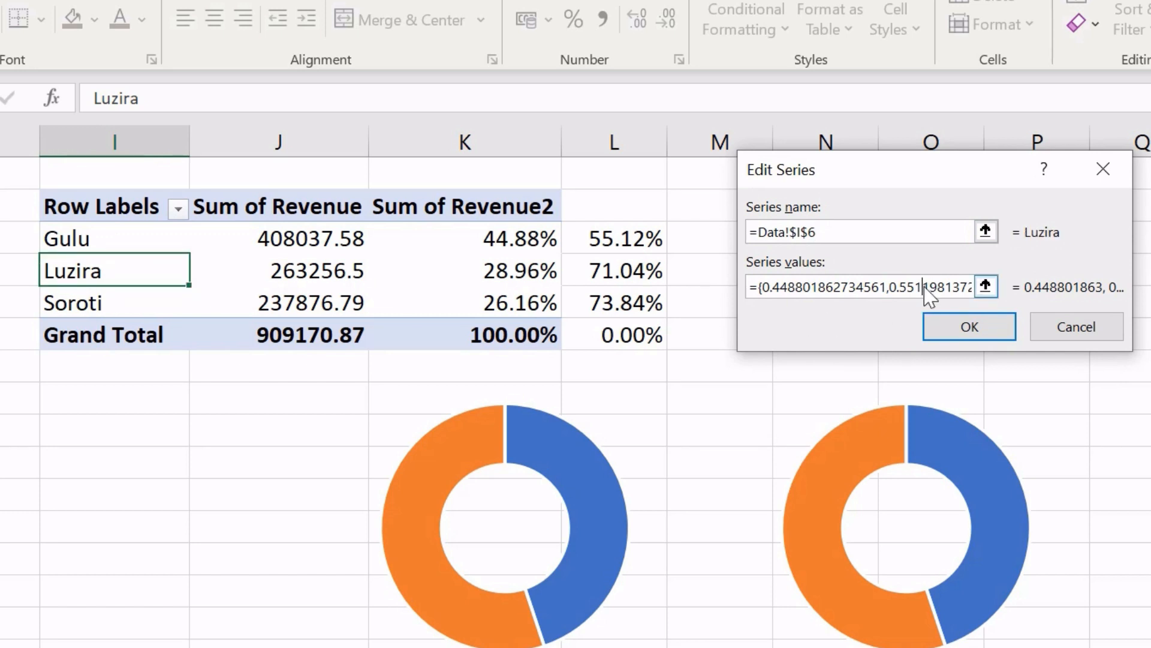
key("BackSpace")
key("BackSpace")
key("BackSpace")
key("BackSpace")
key("BackSpace")
key("BackSpace")
key("BackSpace")
key("BackSpace")
key("BackSpace")
key("BackSpace")
key("BackSpace")
left_click_drag(764, 299, 742, 286)
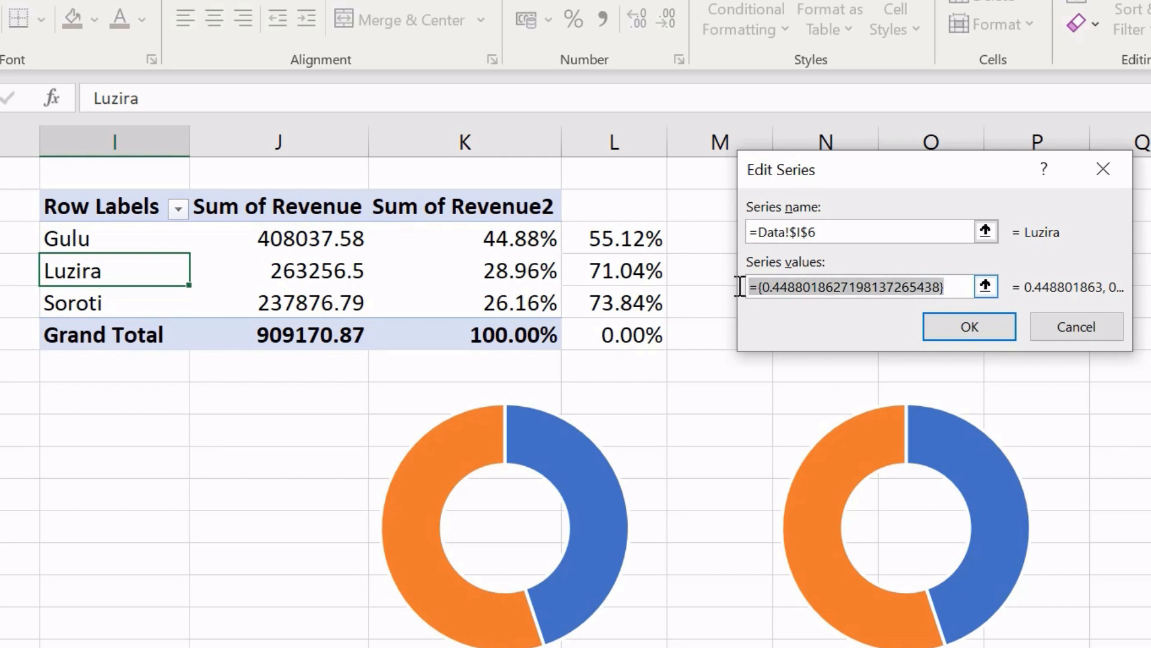
key("BackSpace")
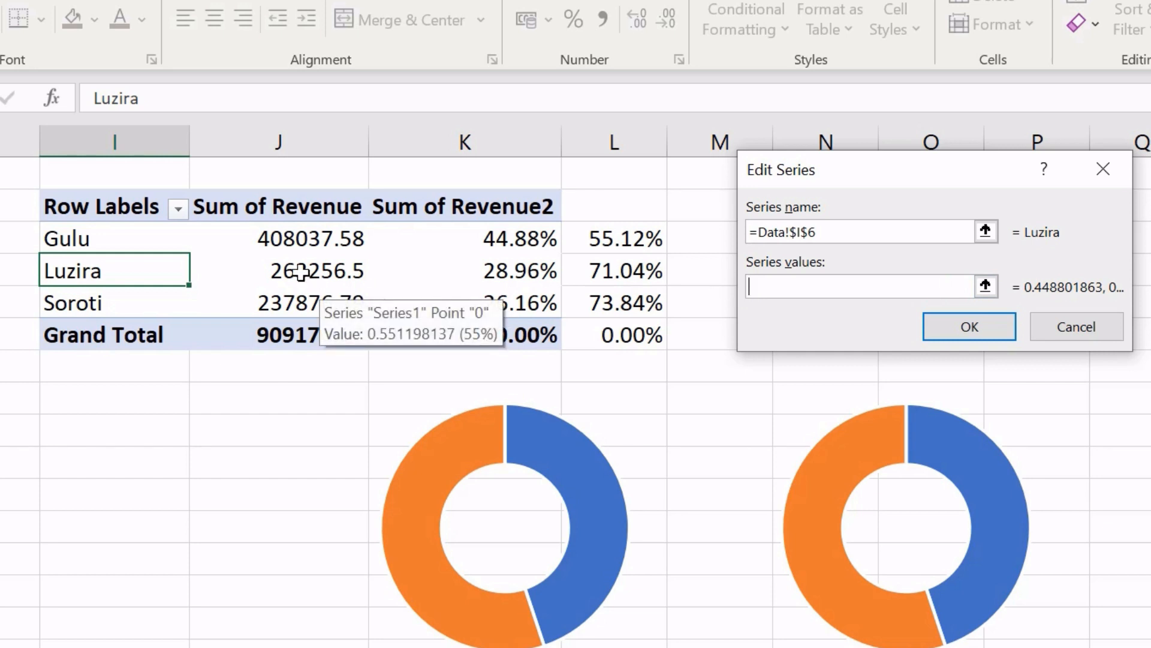
left_click_drag(469, 271, 620, 269)
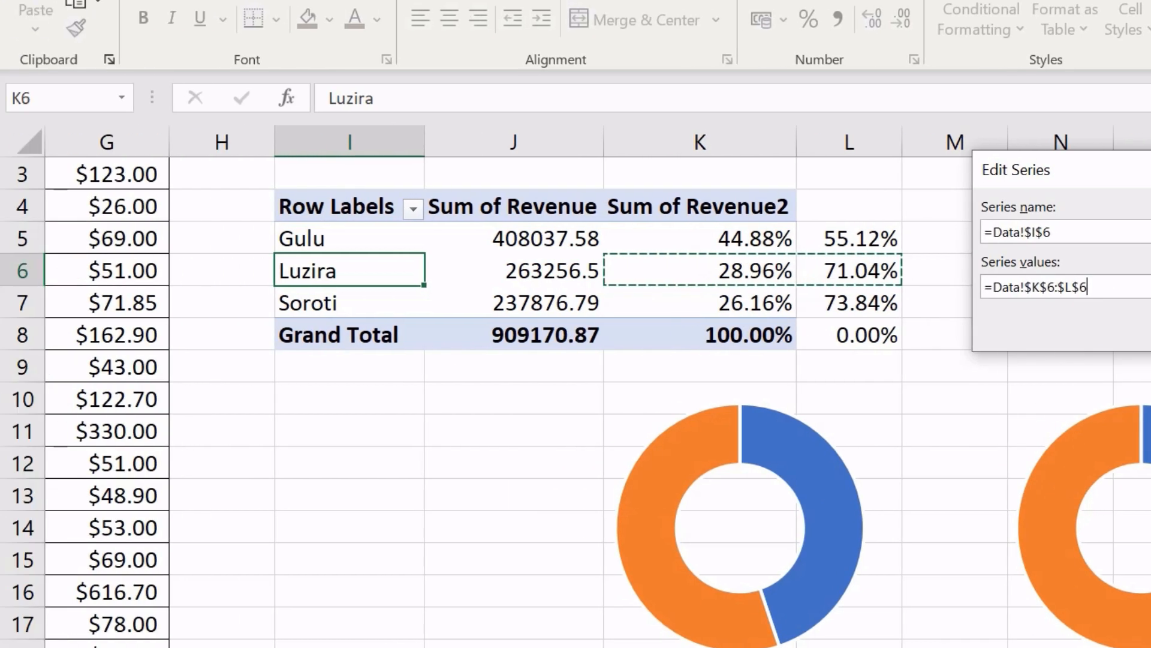
left_click(1150, 326)
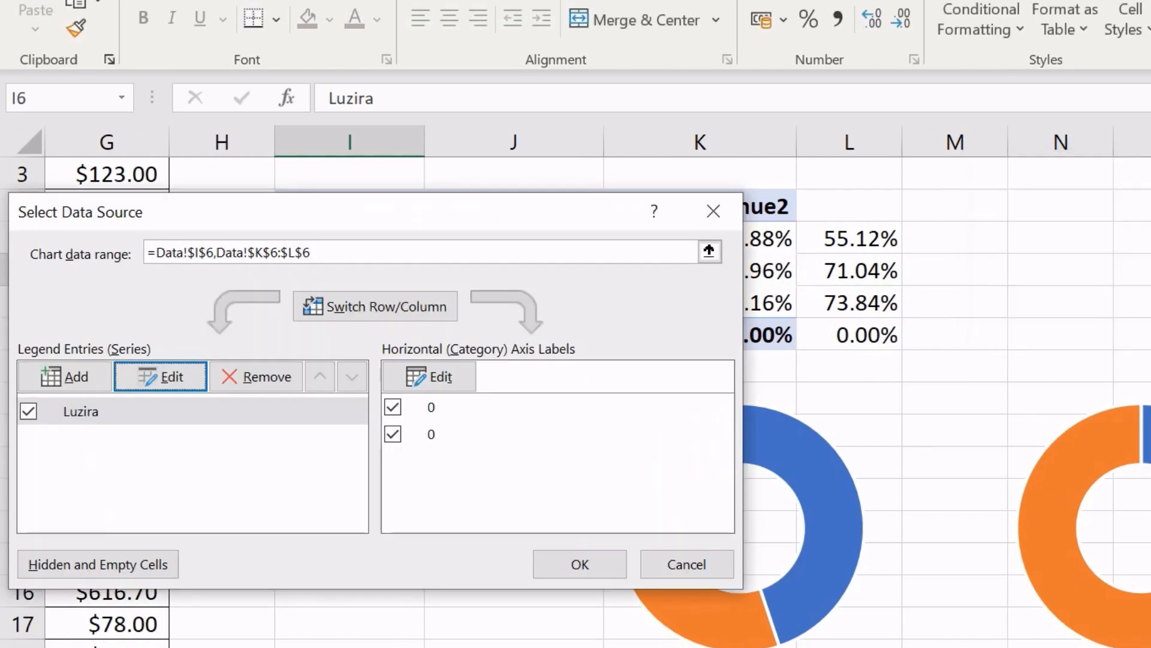
left_click(551, 579)
- Edit the third doughnut chart's data series and link its series name to the Soroti cell, =Data!$I$7
scroll(958, 530, "right", 3)
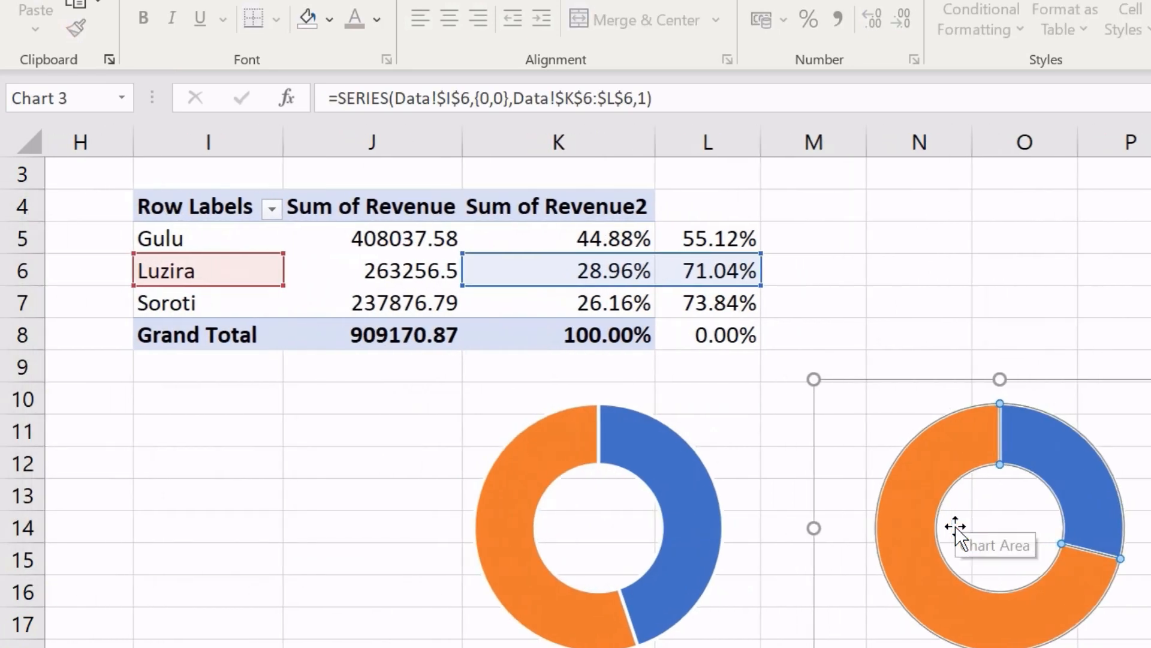
left_click(1150, 528)
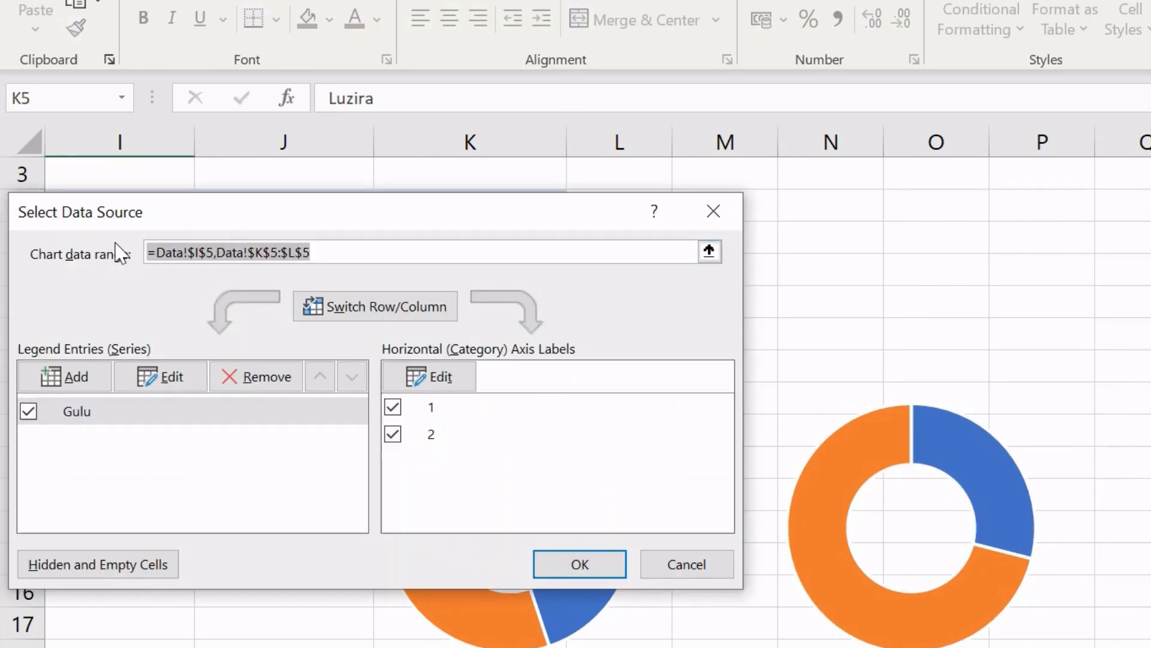
left_click(141, 409)
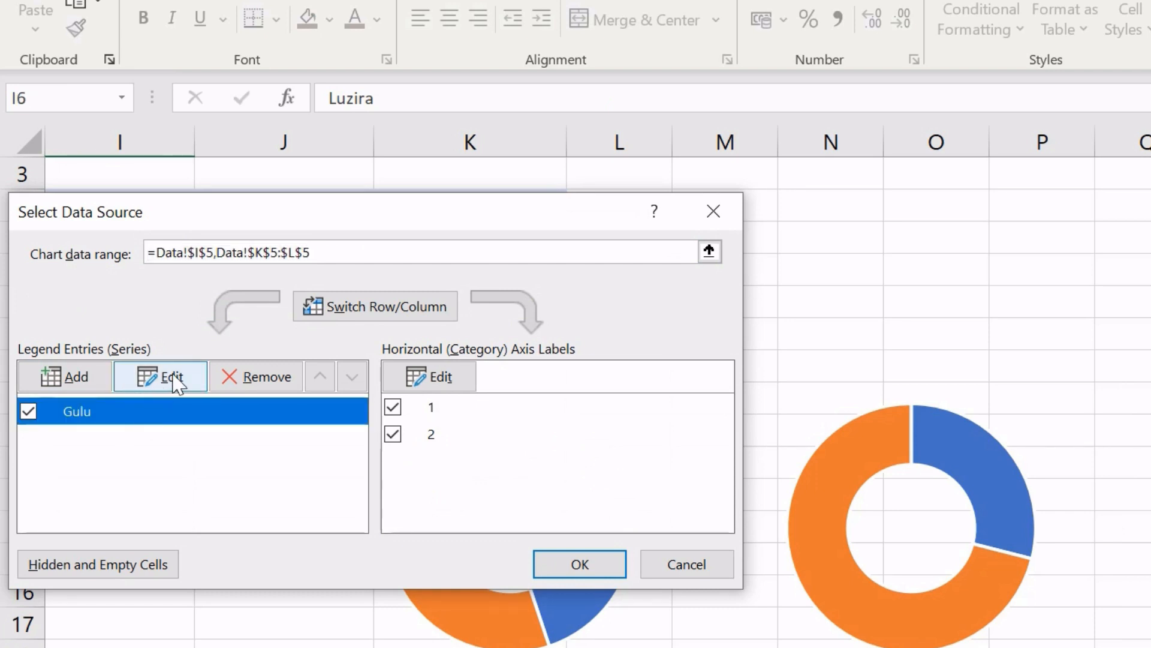
left_click(175, 381)
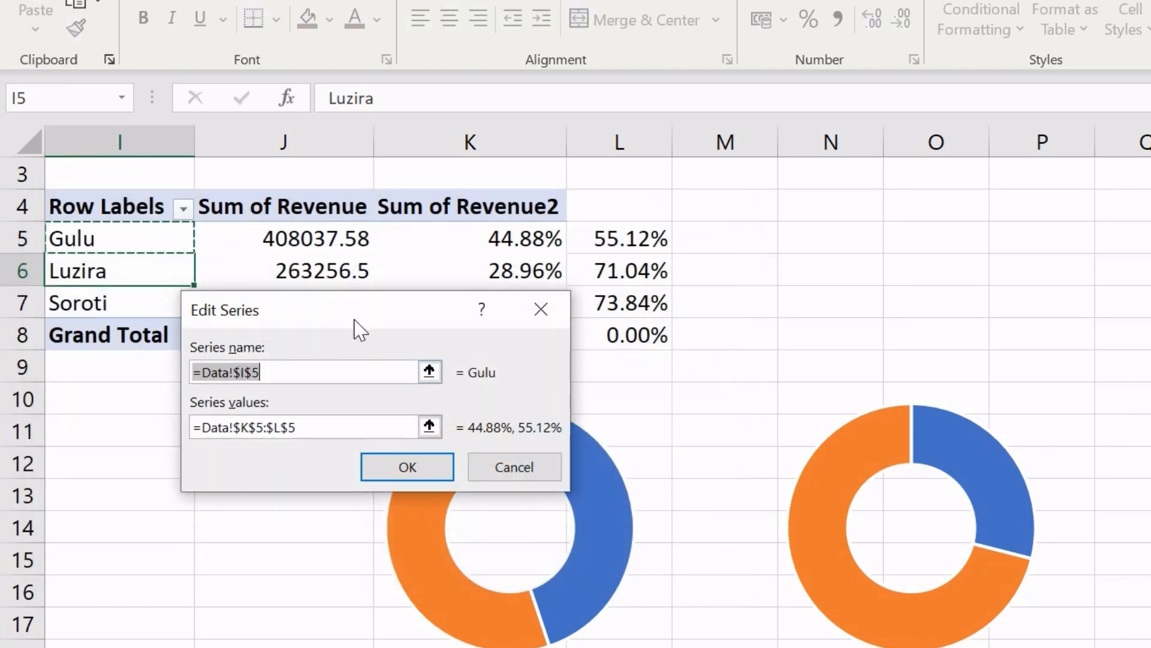
left_click_drag(376, 334, 1016, 206)
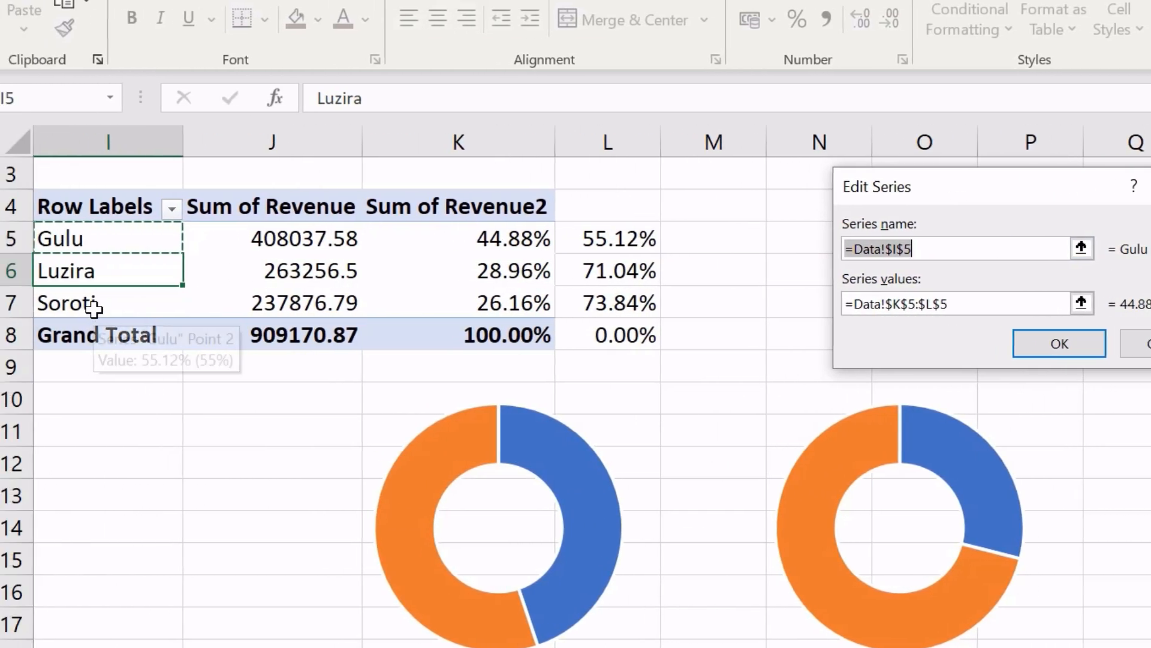
left_click(91, 304)
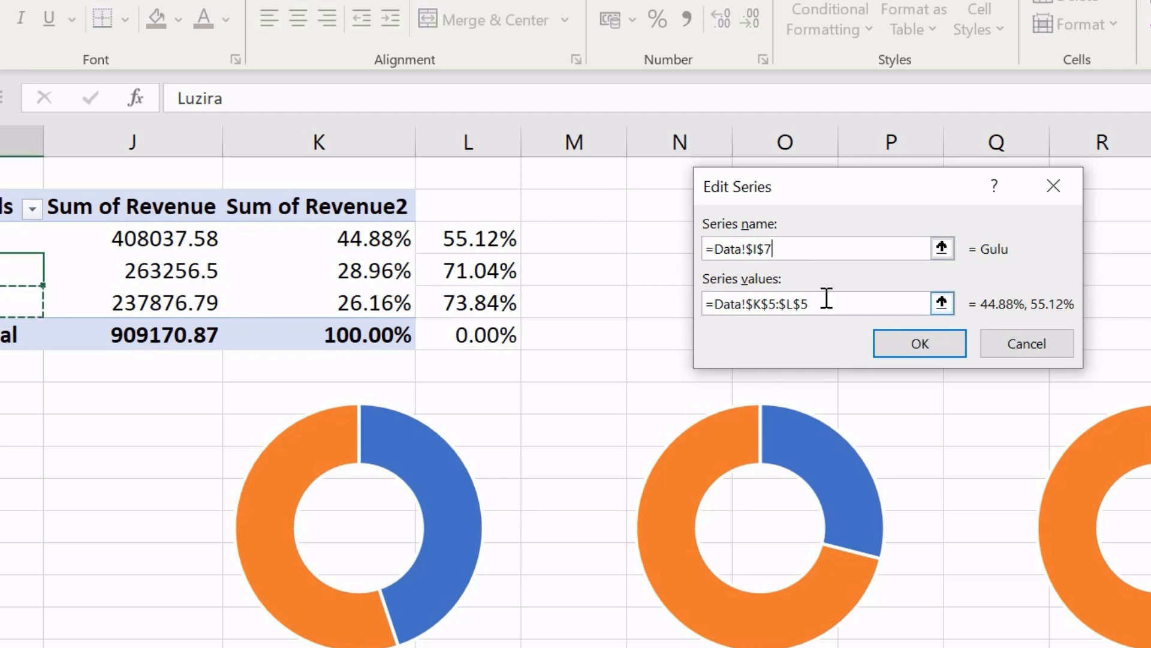
- Replace the third chart's series values with =Data!$K$7:$L$7, apply the data source, and deselect the chart
left_click(977, 304)
left_click_drag(826, 304, 699, 309)
key("BackSpace")
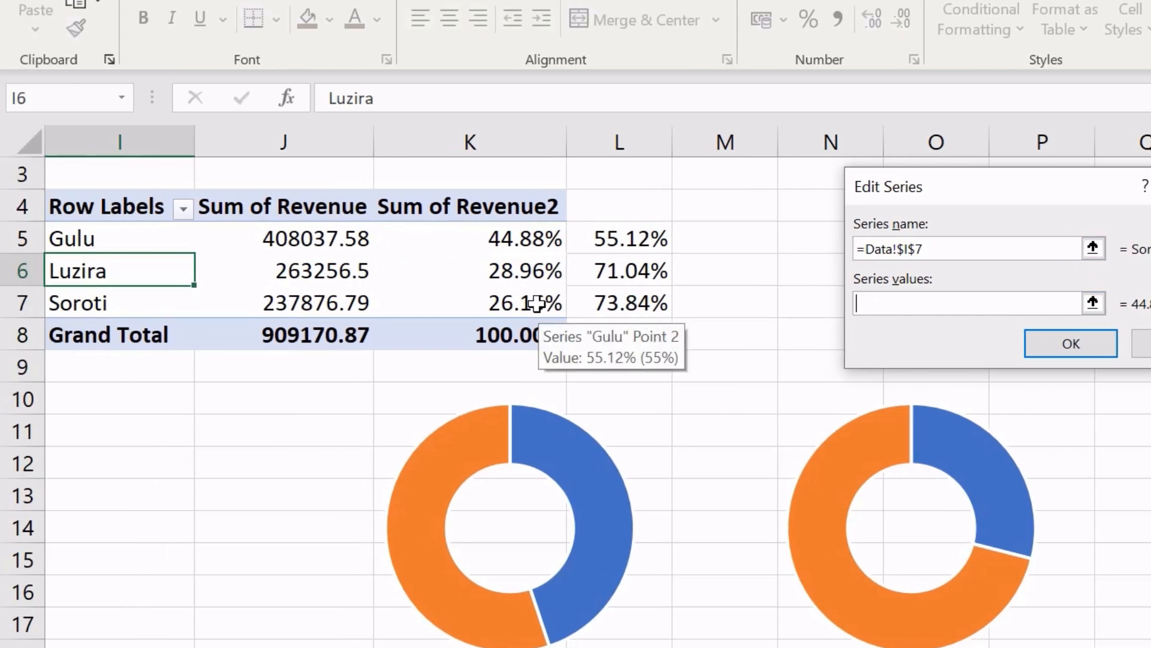
left_click(387, 304)
left_click_drag(507, 303, 600, 304)
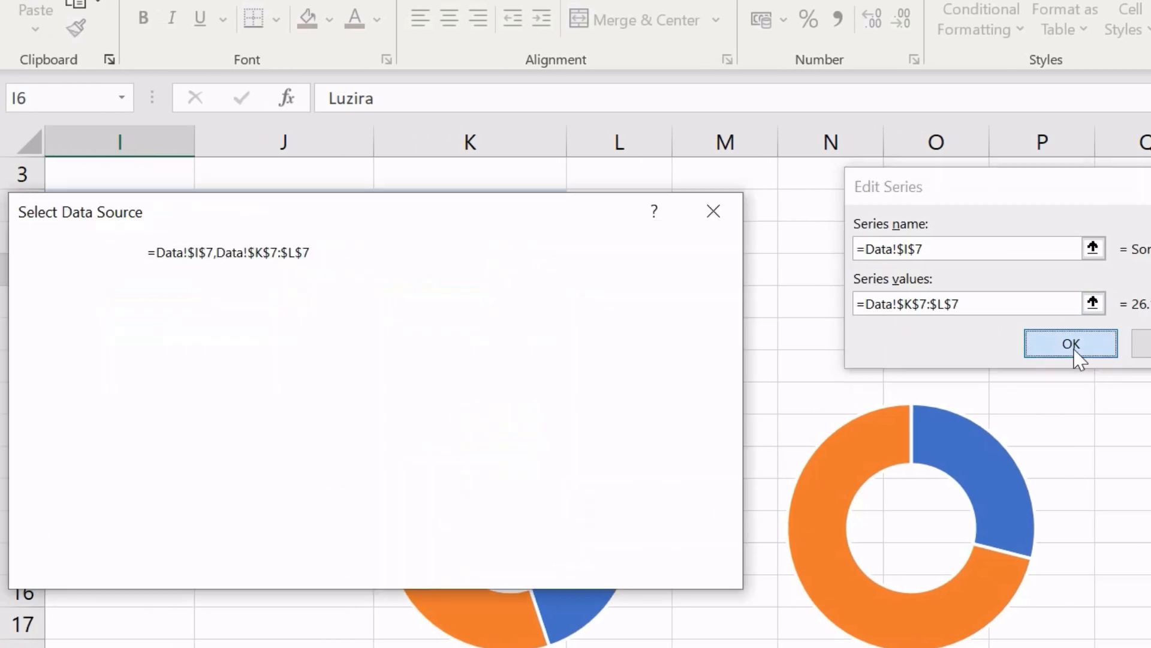
left_click(943, 349)
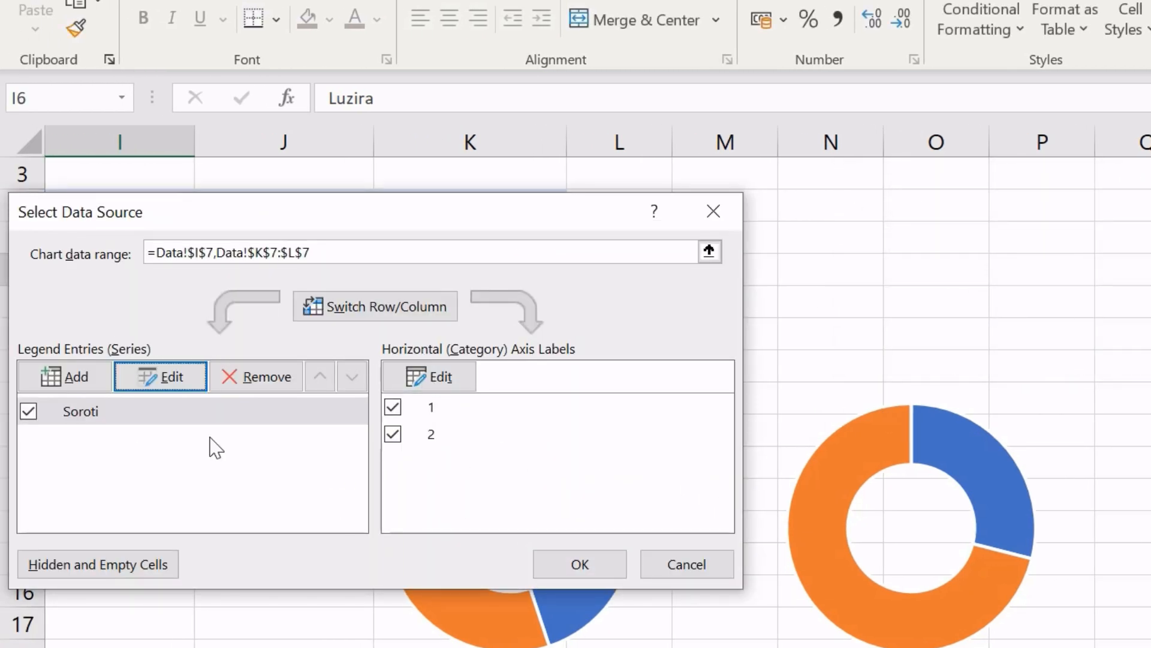
left_click(579, 567)
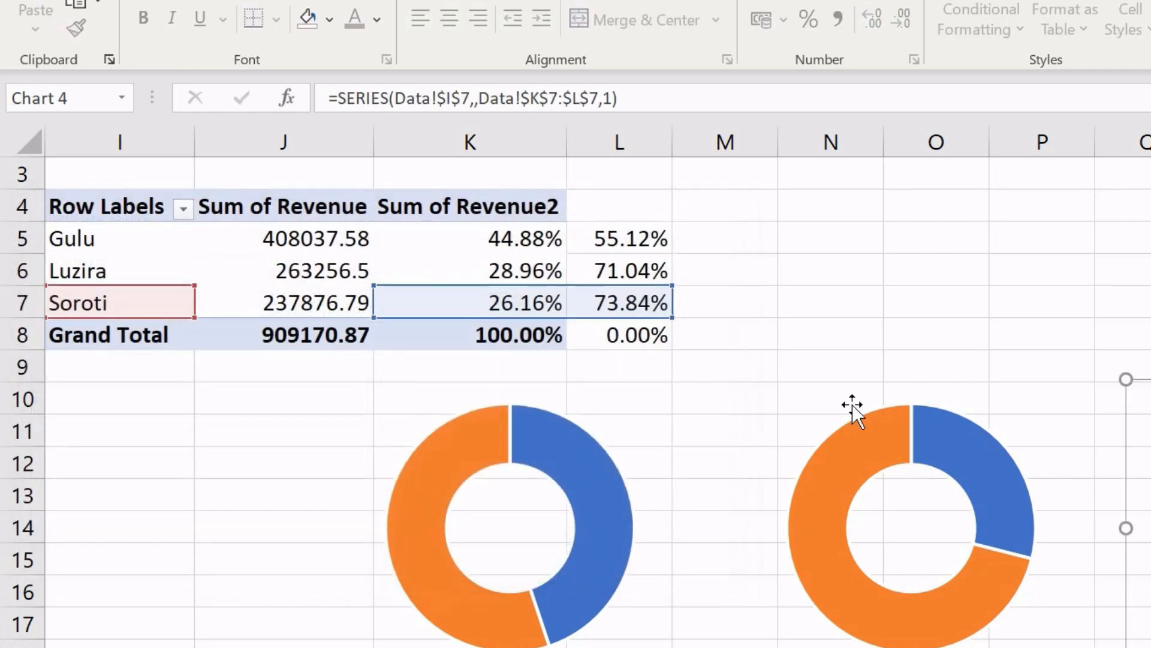
scroll(852, 405, "down", 1)
key("Escape")
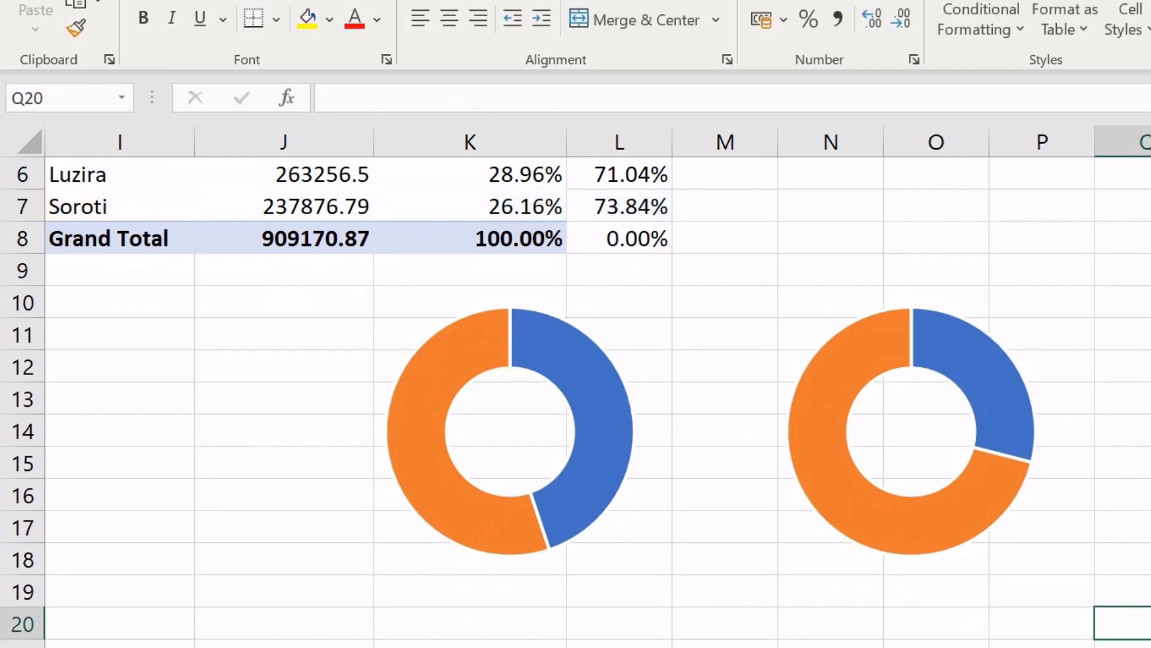
- Insert a text box about 1.66 cm high and 2.67 cm wide below the first doughnut chart, reading "Gulu"
scroll(634, 534, "up", 1)
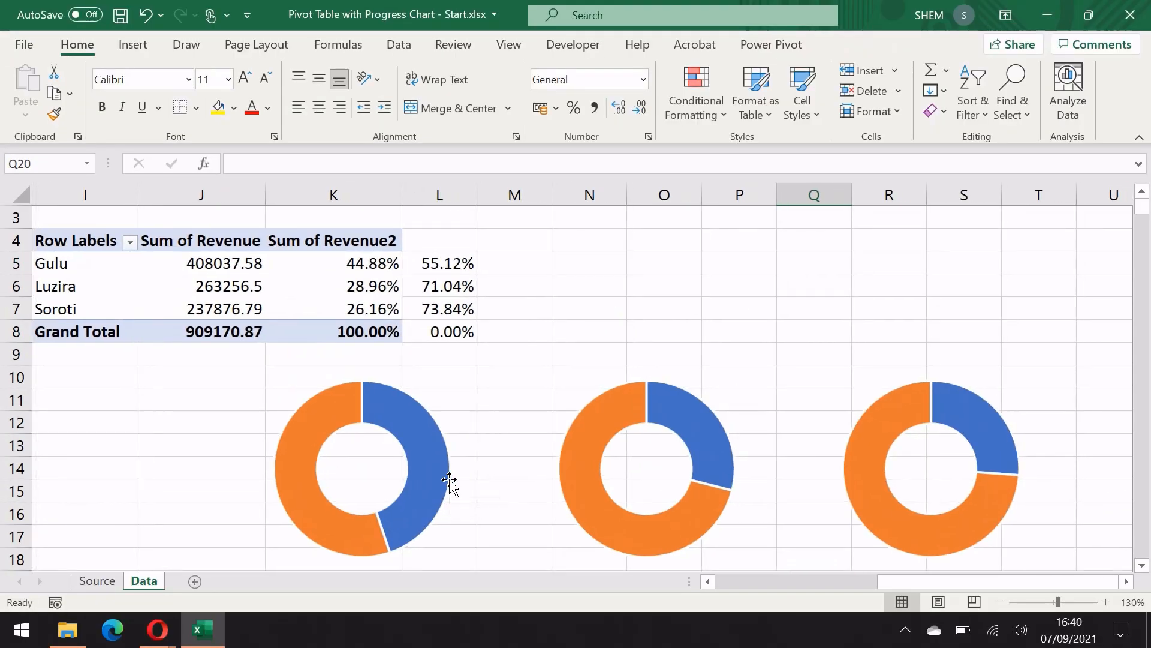
scroll(345, 543, "down", 1)
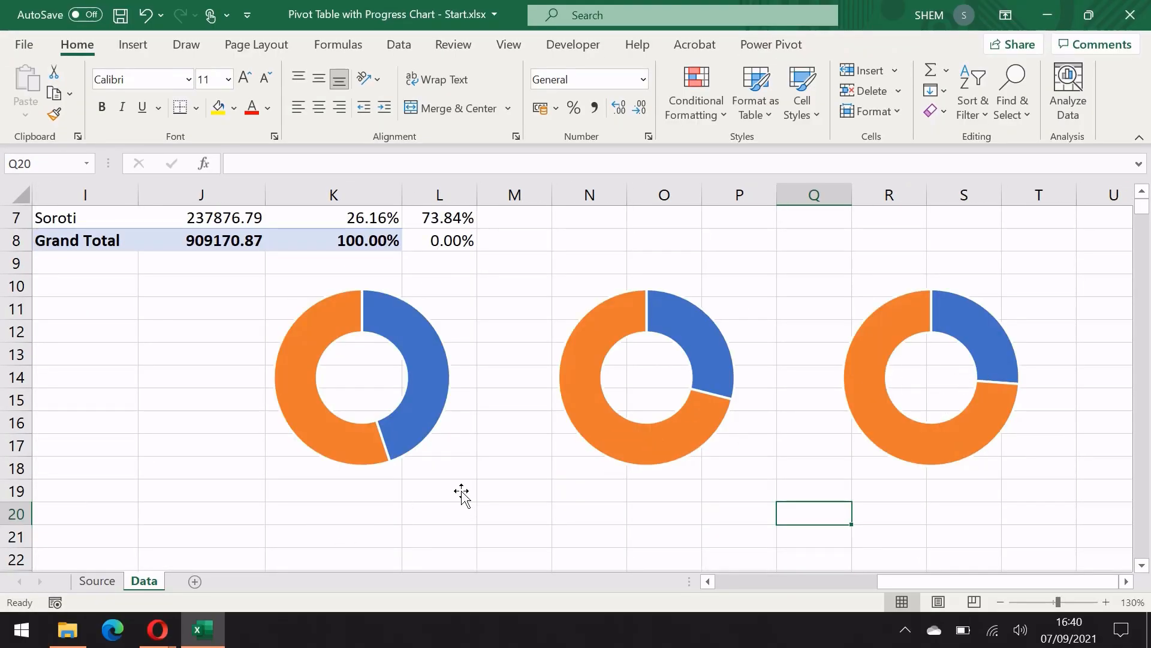
left_click(134, 46)
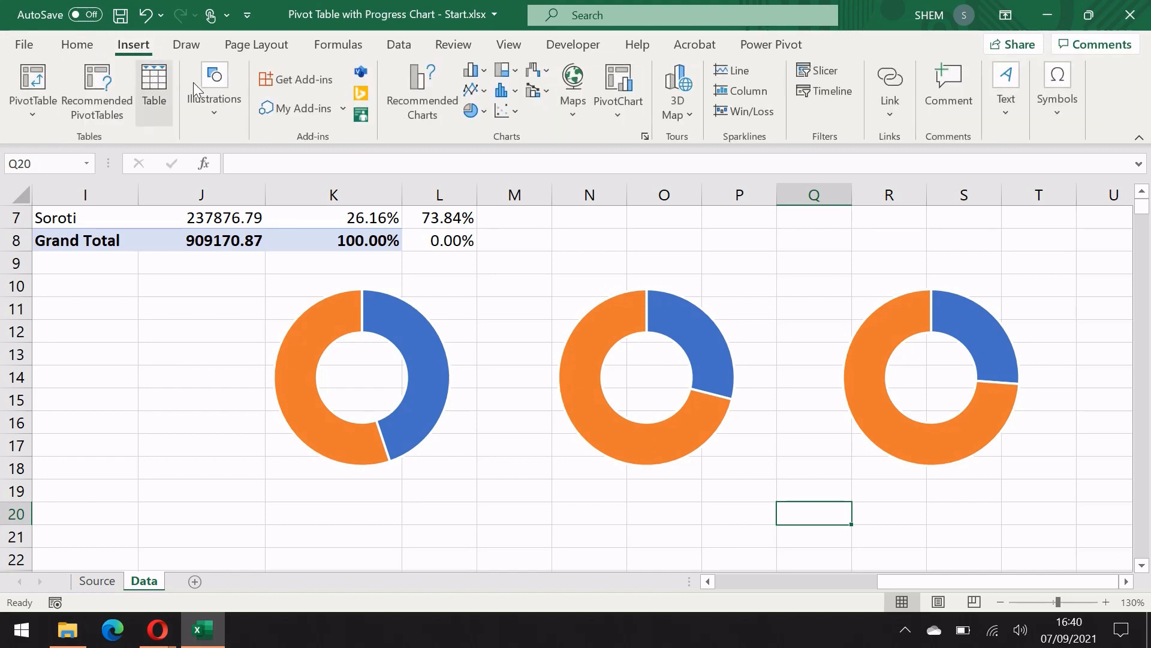
left_click(219, 101)
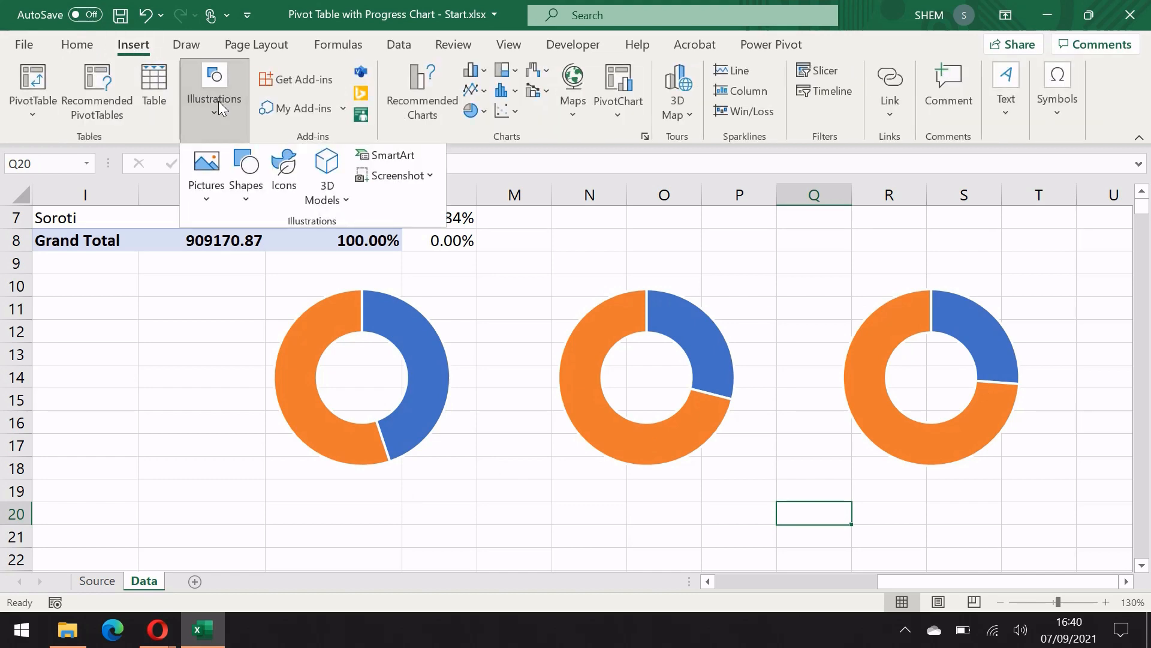
left_click(251, 194)
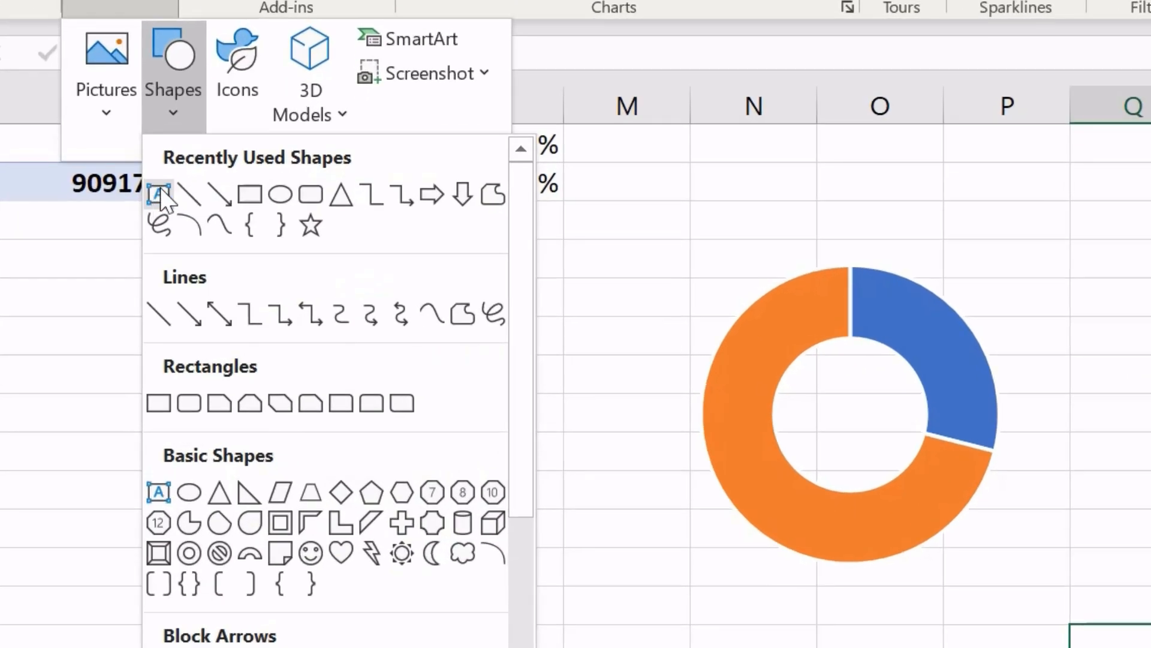
left_click(160, 194)
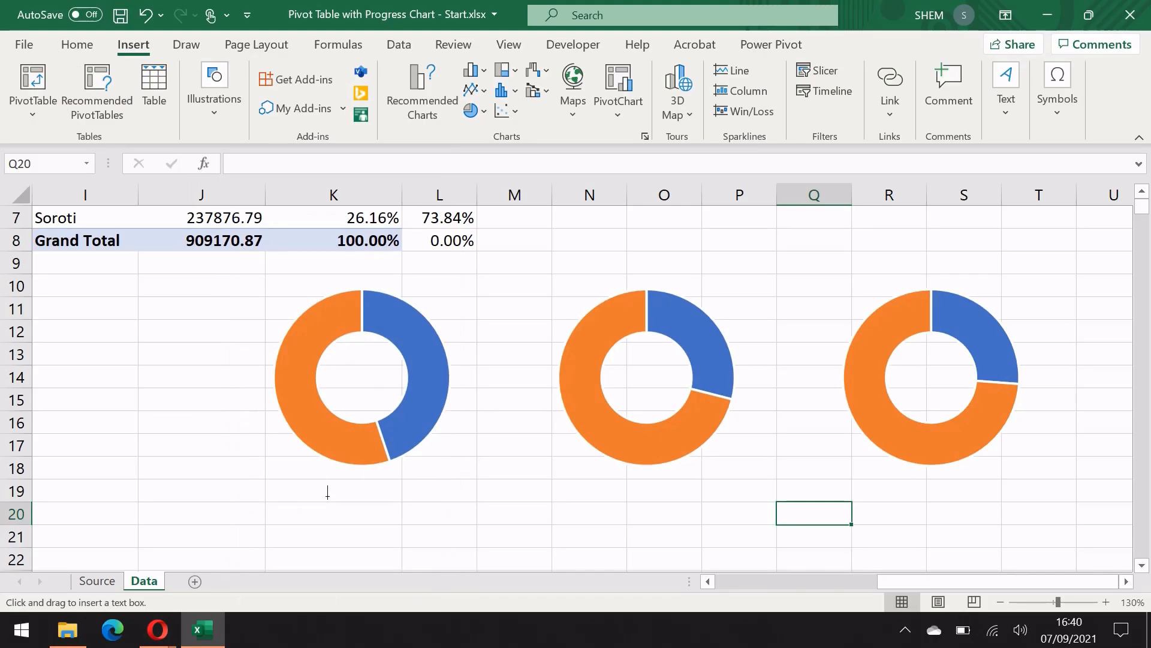
scroll(328, 491, "down", 2)
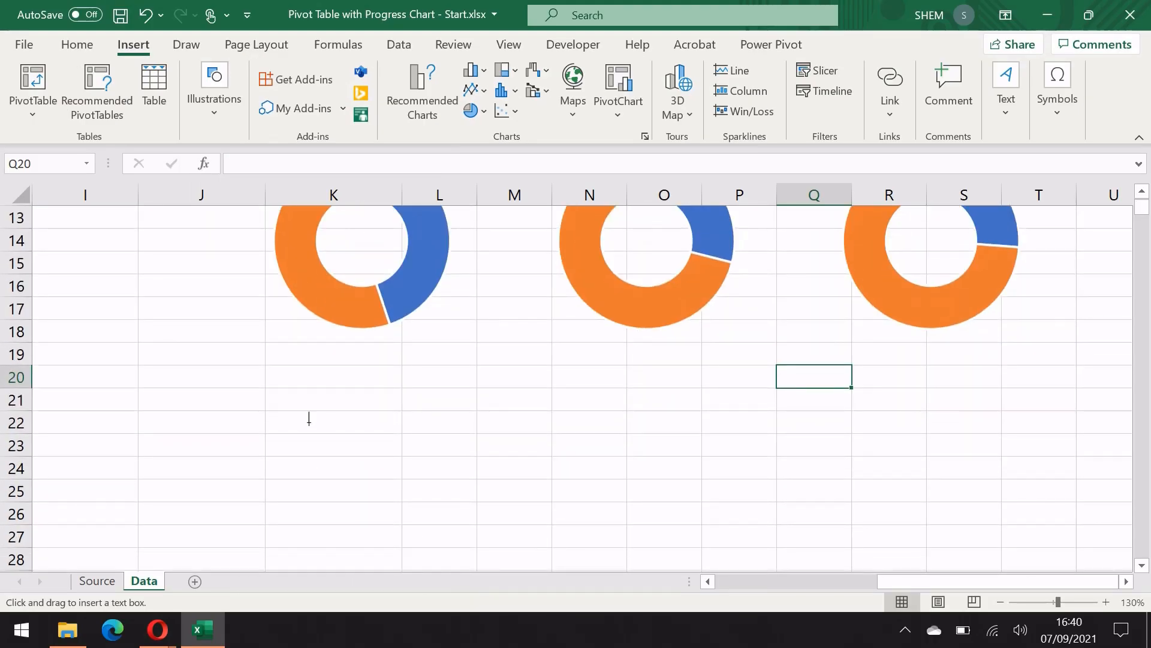
left_click_drag(302, 377, 421, 451)
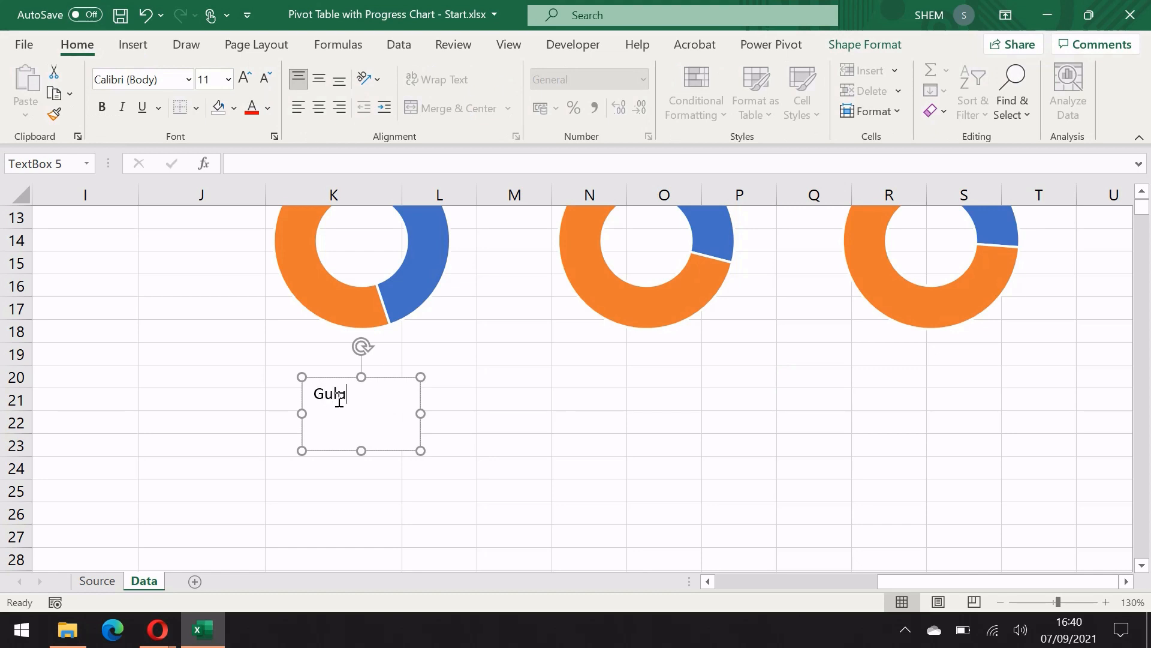
- Format the Gulu label's text in the Impact font at size 18
double_click(360, 393)
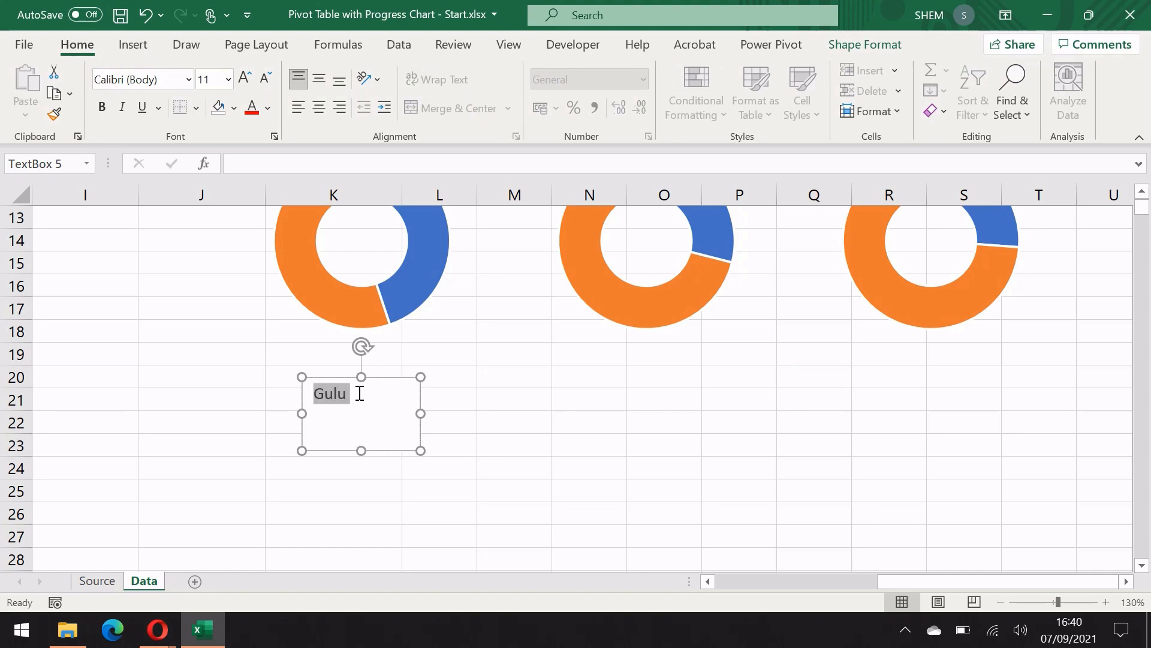
left_click(161, 80)
type("Imp")
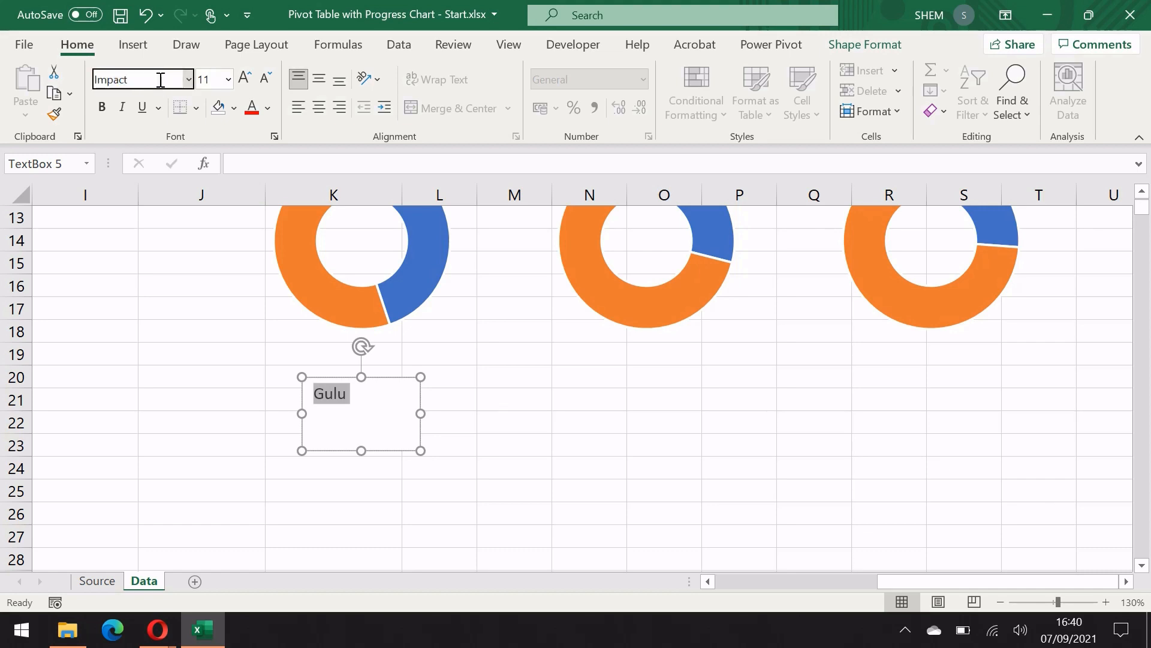
type("act")
key("Return")
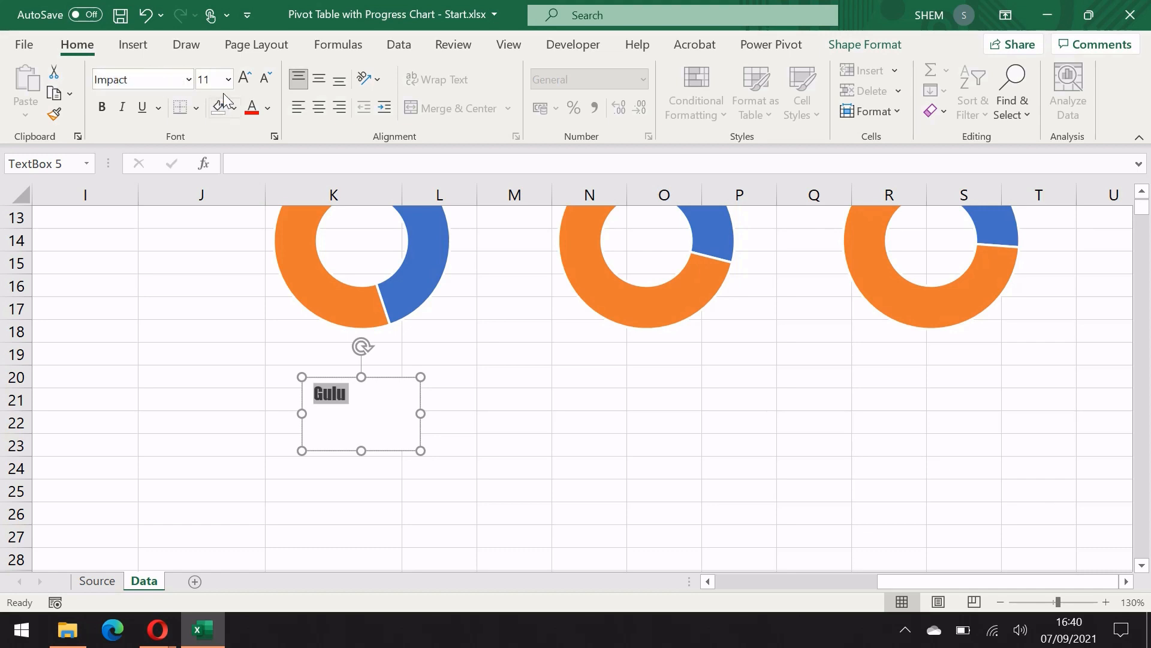
left_click(243, 78)
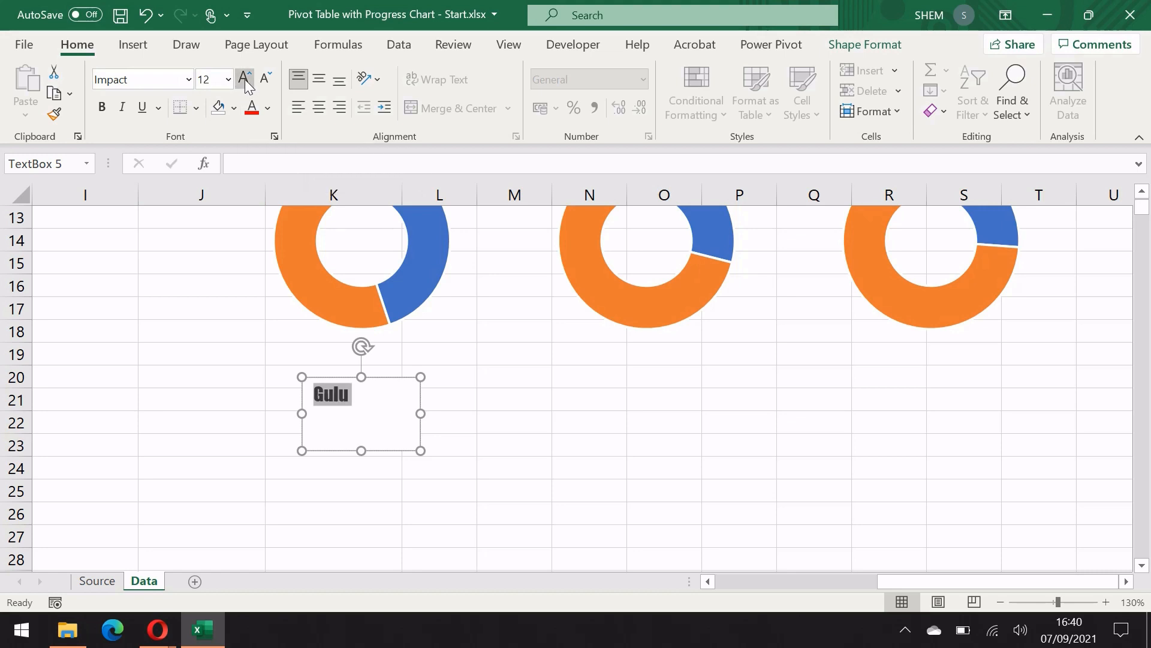
left_click(243, 79)
left_click(244, 79)
left_click(243, 78)
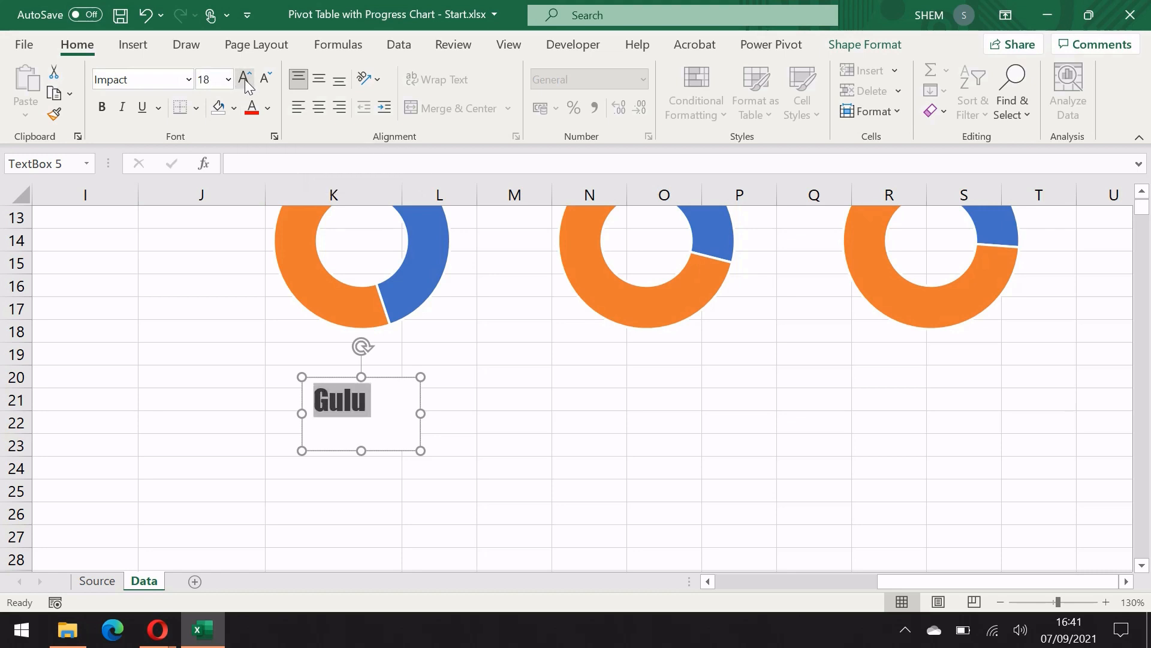
- Centre the Gulu text vertically and horizontally in its box and colour it the theme blue of the chart slice
left_click(319, 79)
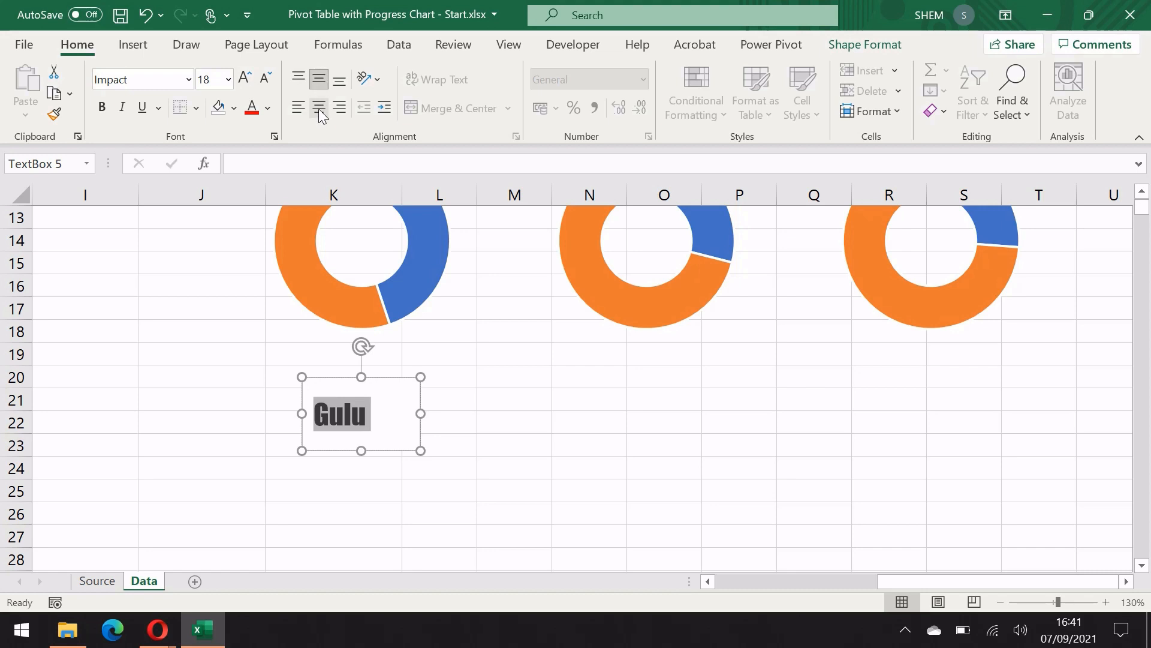
left_click(320, 110)
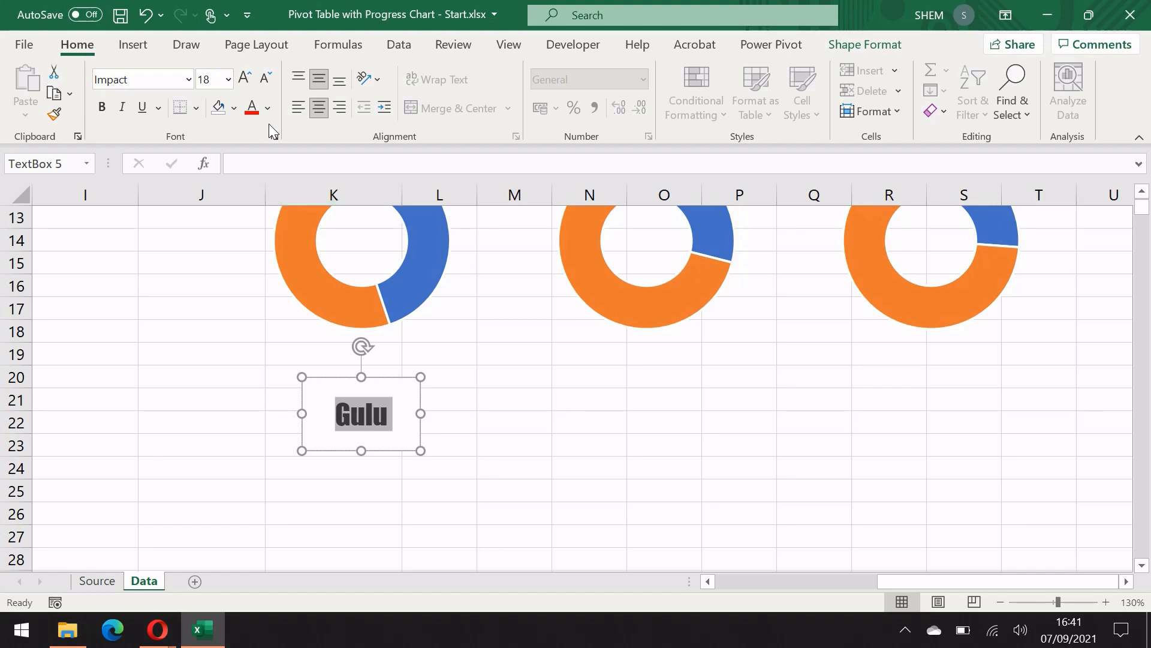
left_click(267, 108)
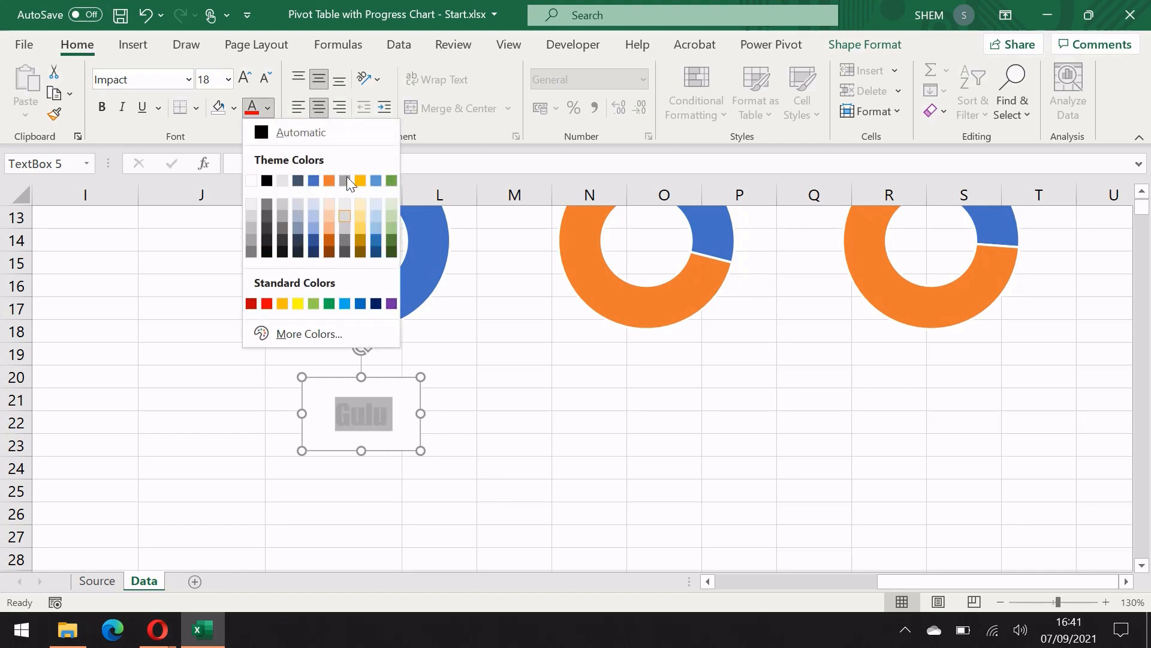
left_click(313, 181)
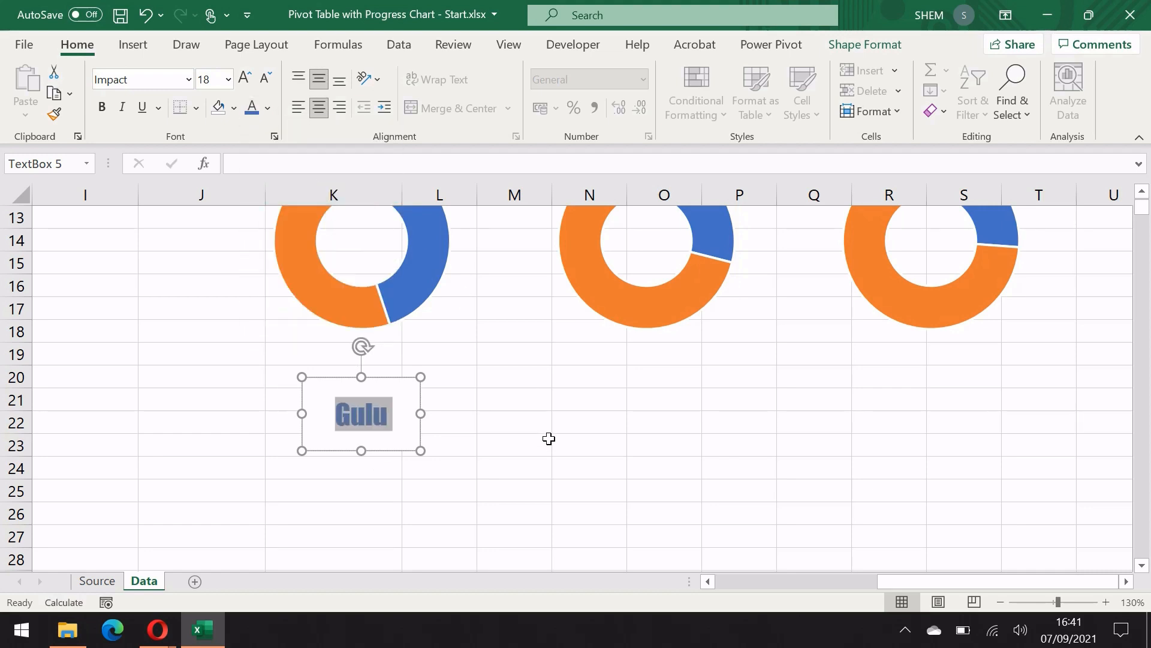
left_click(548, 439)
scroll(431, 469, "up", 1)
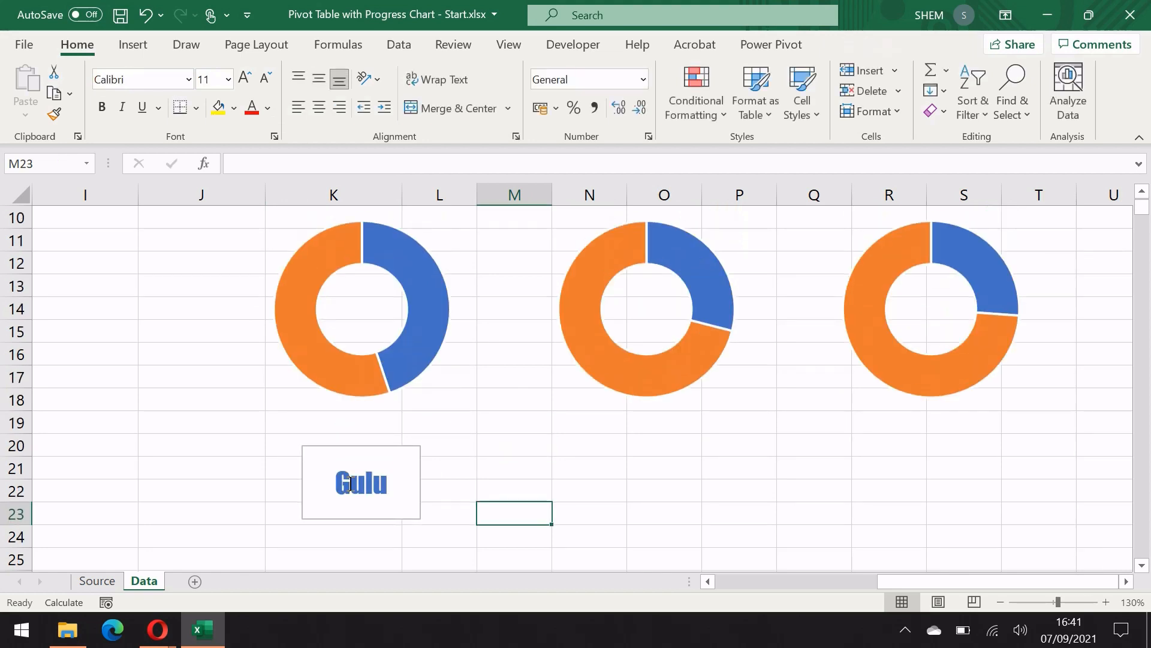
- Remove both the outline and the fill from the Gulu text box
left_click(308, 462)
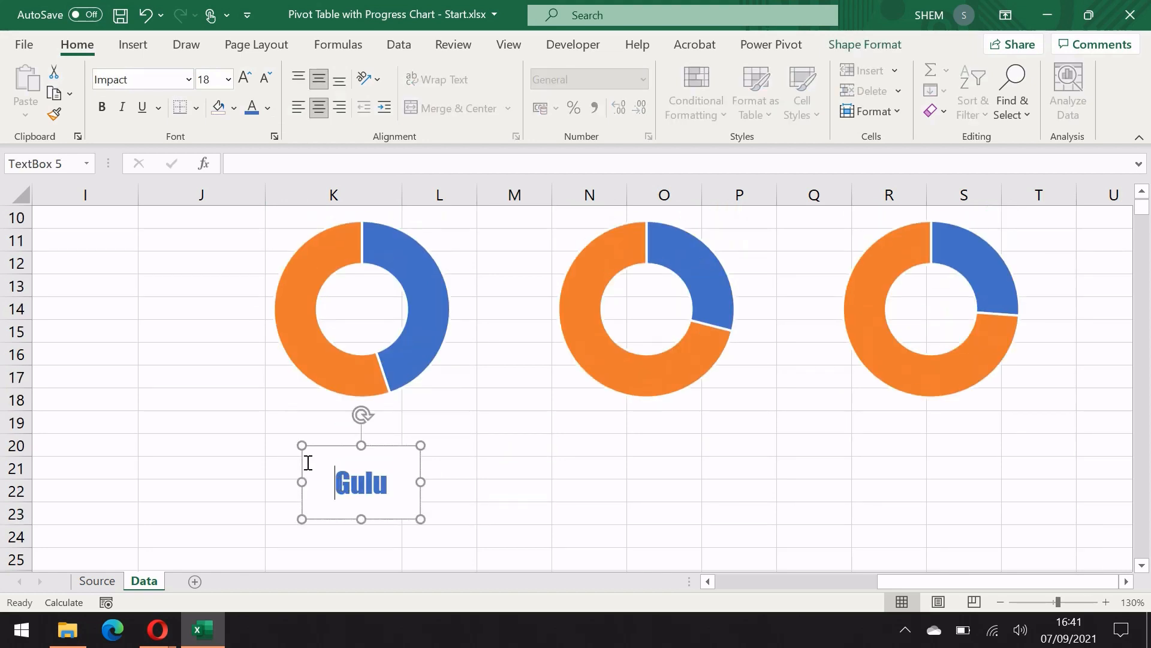
left_click(878, 46)
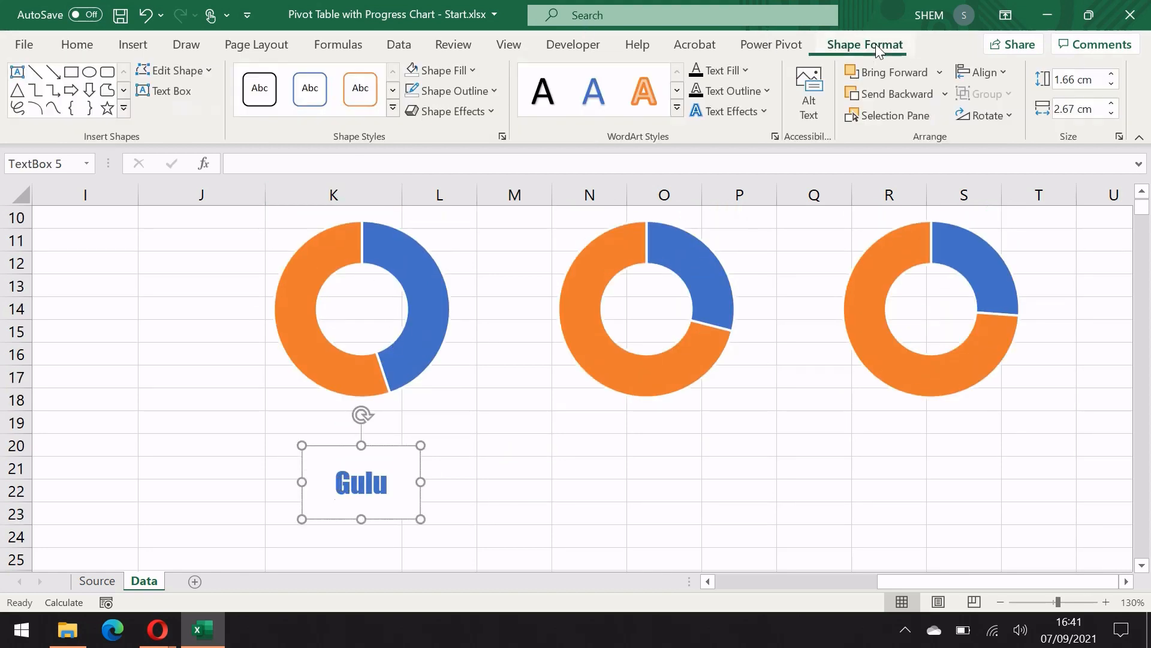
left_click(497, 93)
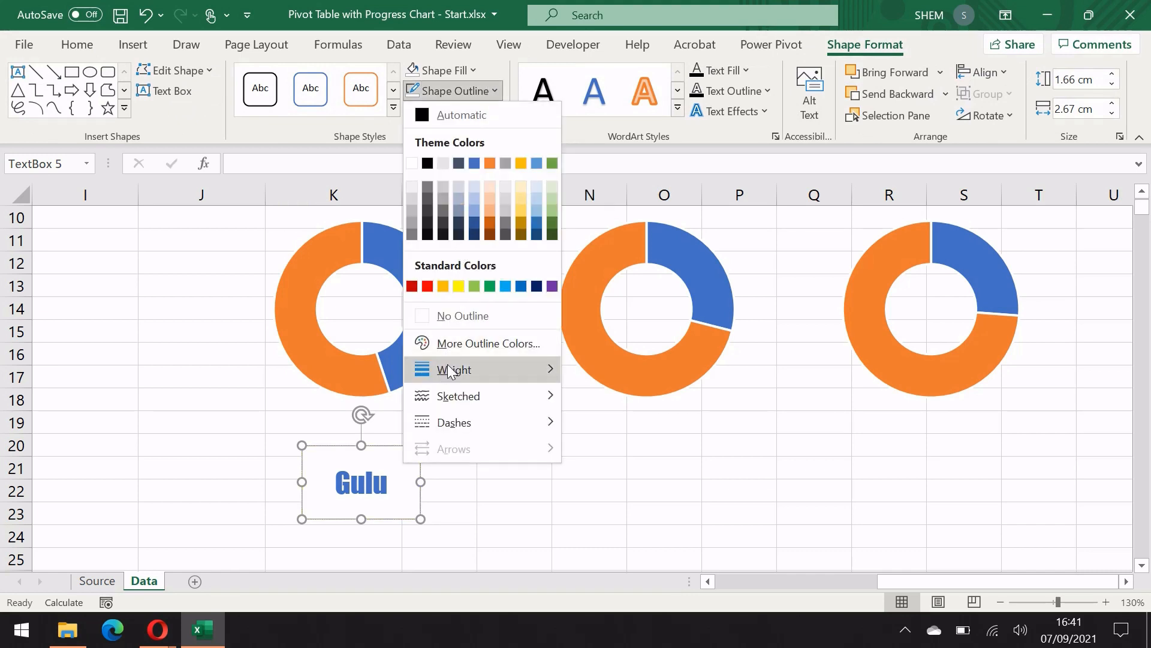
left_click(495, 318)
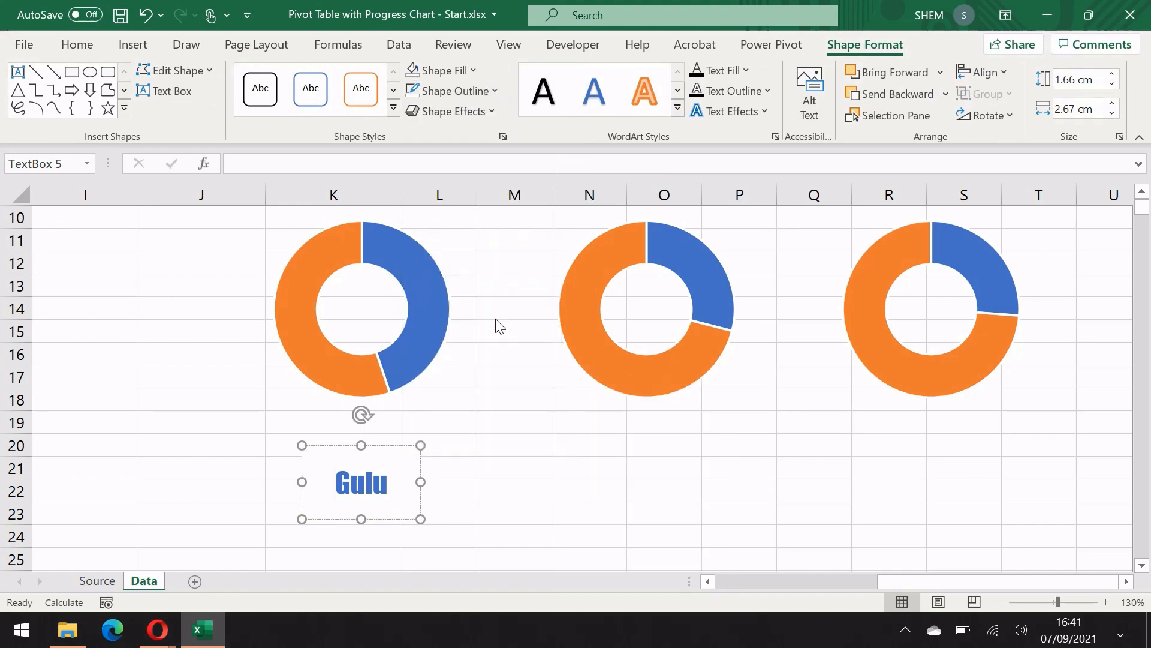
left_click(473, 68)
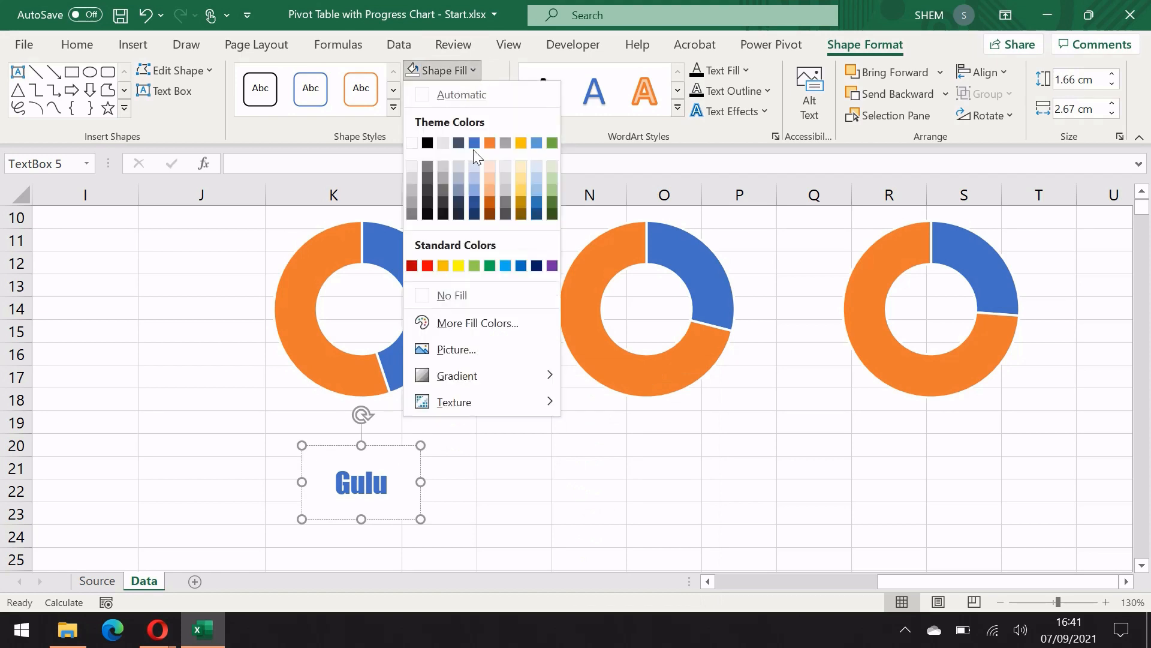
left_click(500, 295)
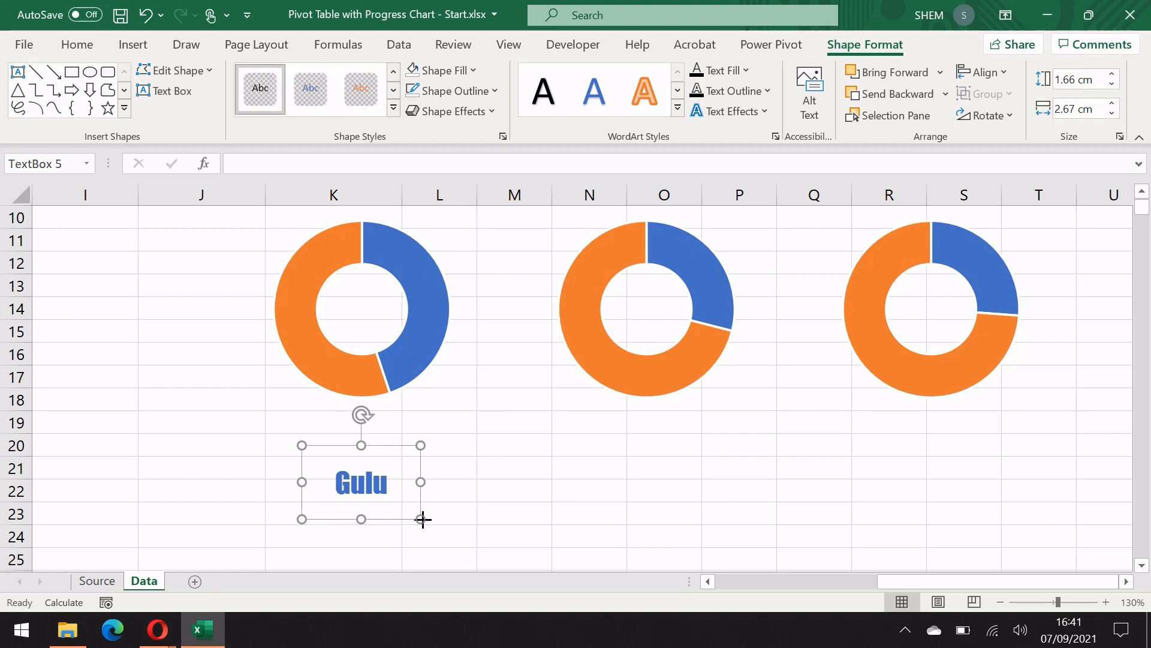
- Duplicate the Gulu text box twice and place the copies below the middle and third doughnut charts
key("ctrl+d")
key("ctrl+d")
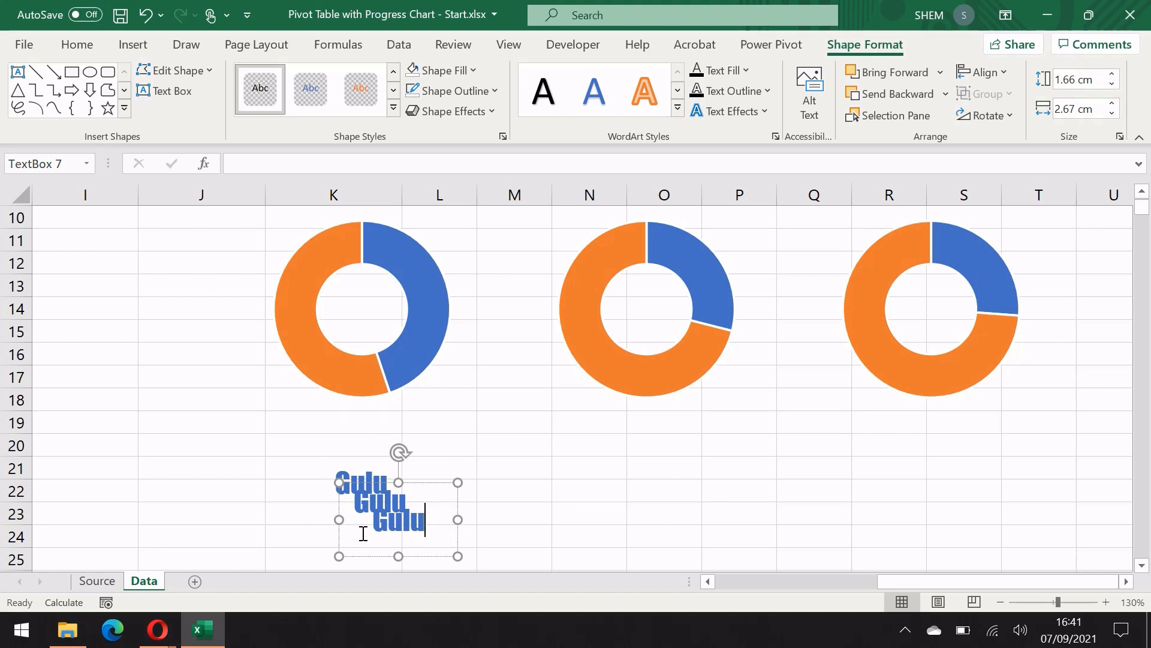
left_click(216, 493)
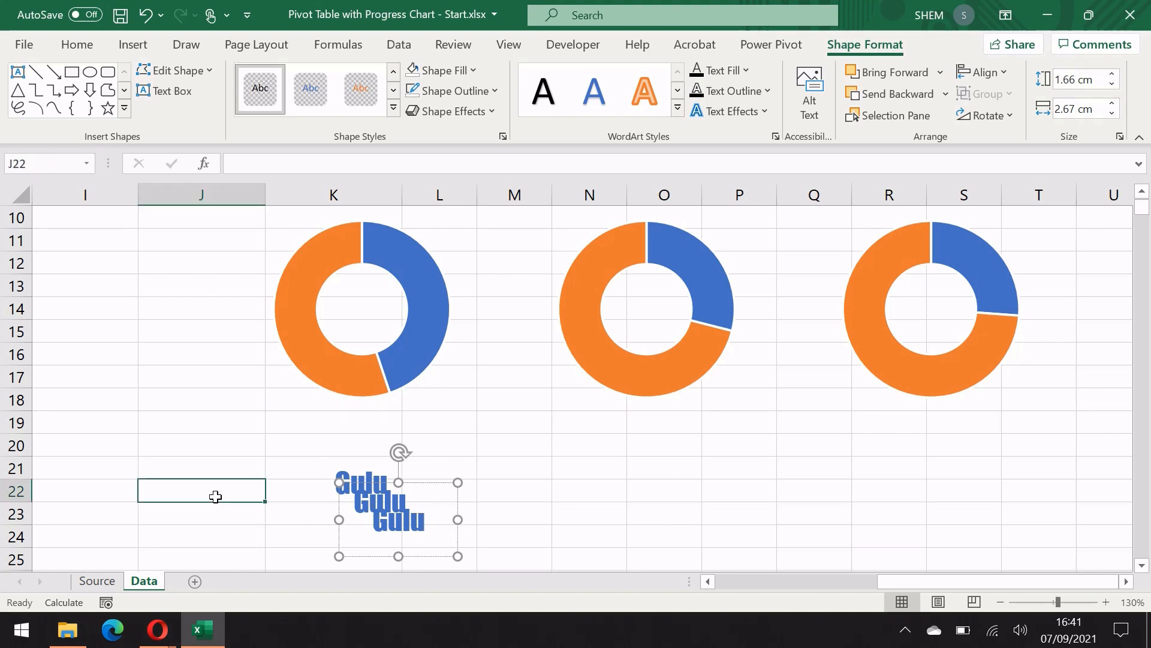
left_click(417, 517)
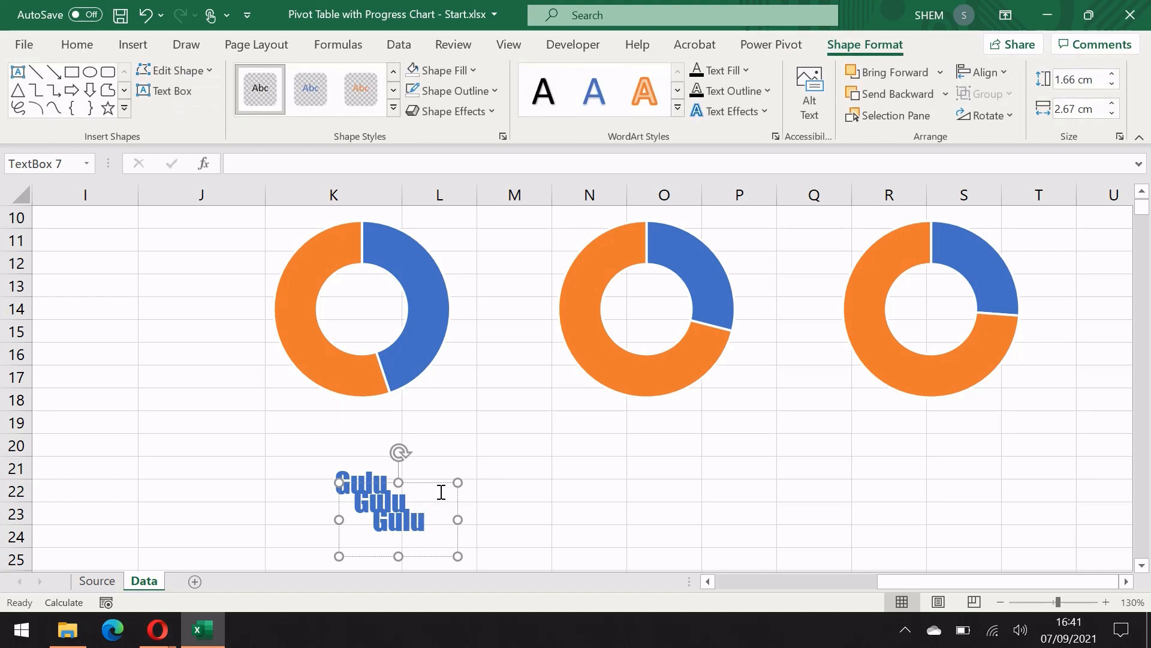
left_click_drag(442, 484, 682, 447)
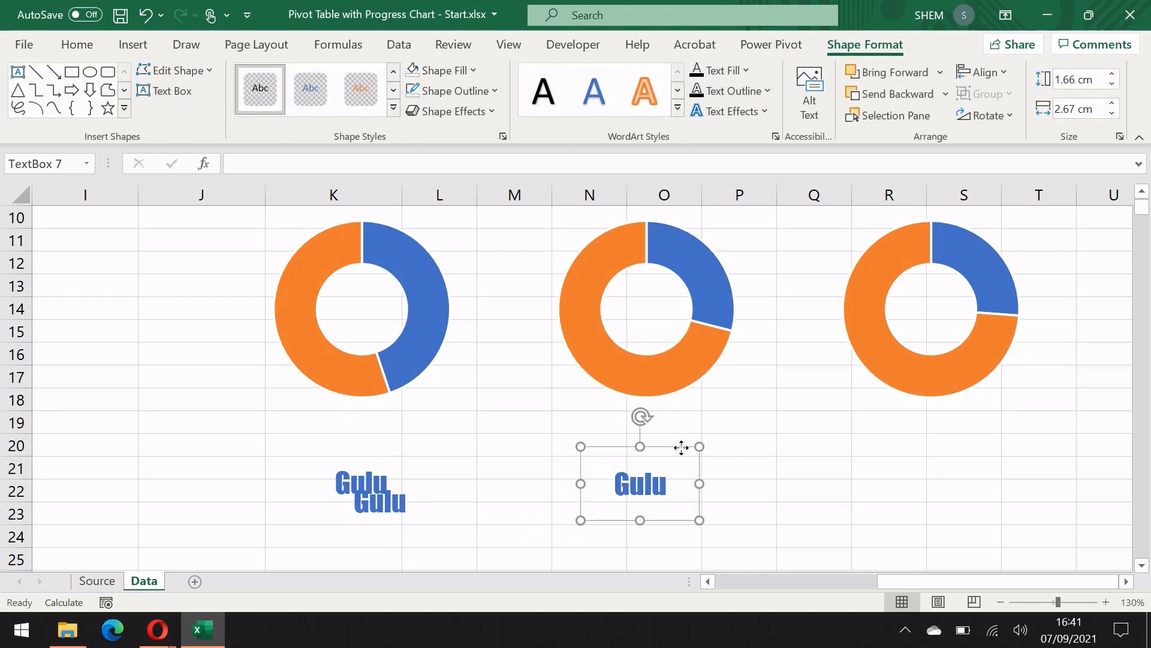
left_click(409, 506)
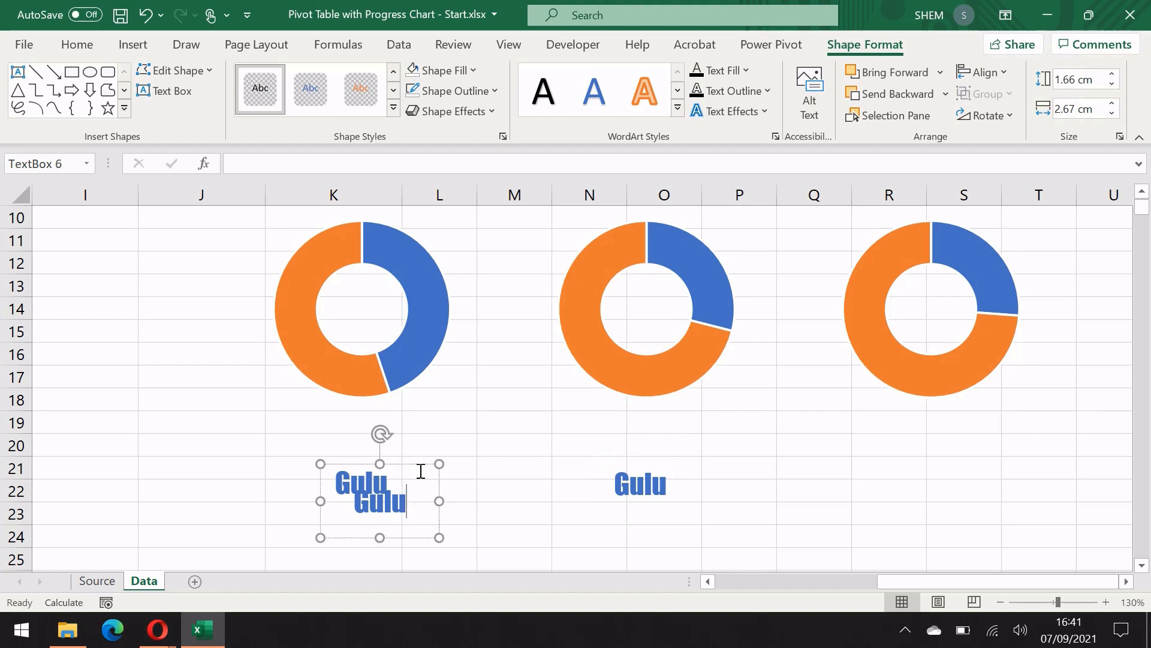
left_click_drag(424, 463, 982, 441)
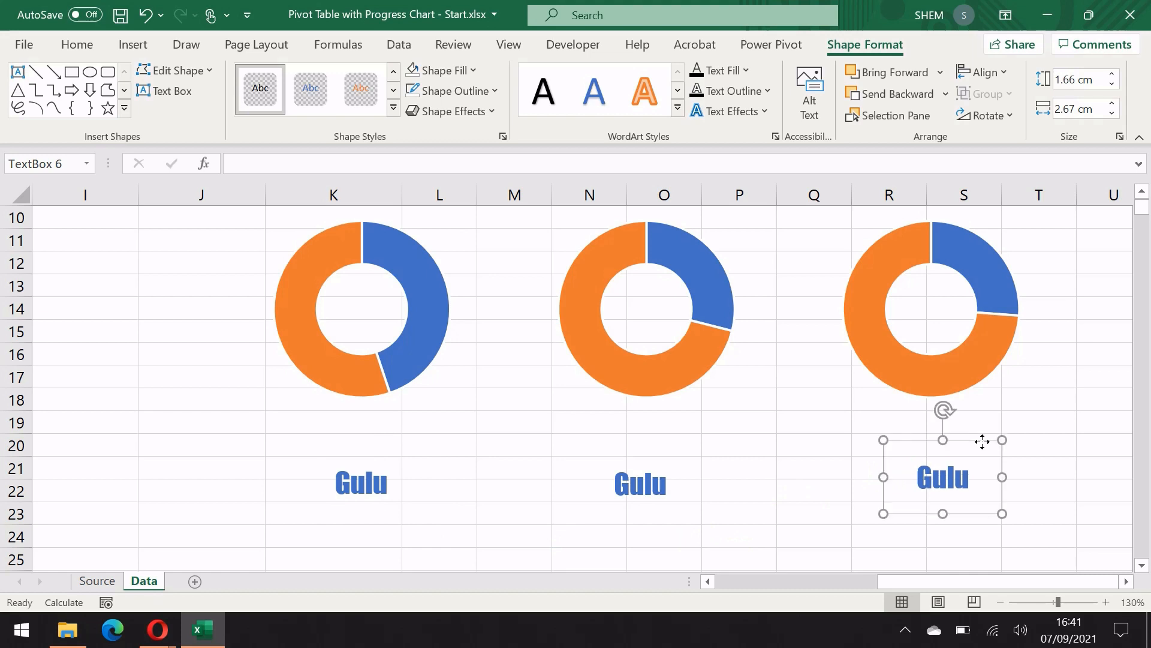
- Give the orange remainder slice of the first doughnut chart a solid blue fill
scroll(660, 501, "down", 1)
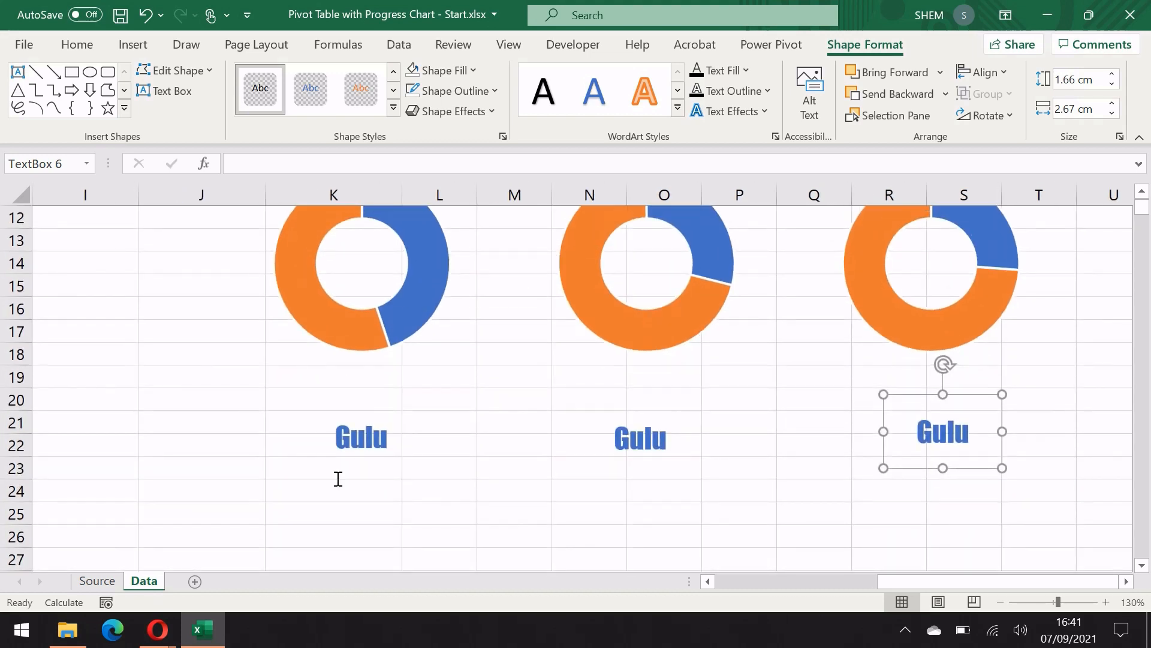
scroll(336, 480, "up", 1)
scroll(337, 480, "up", 1)
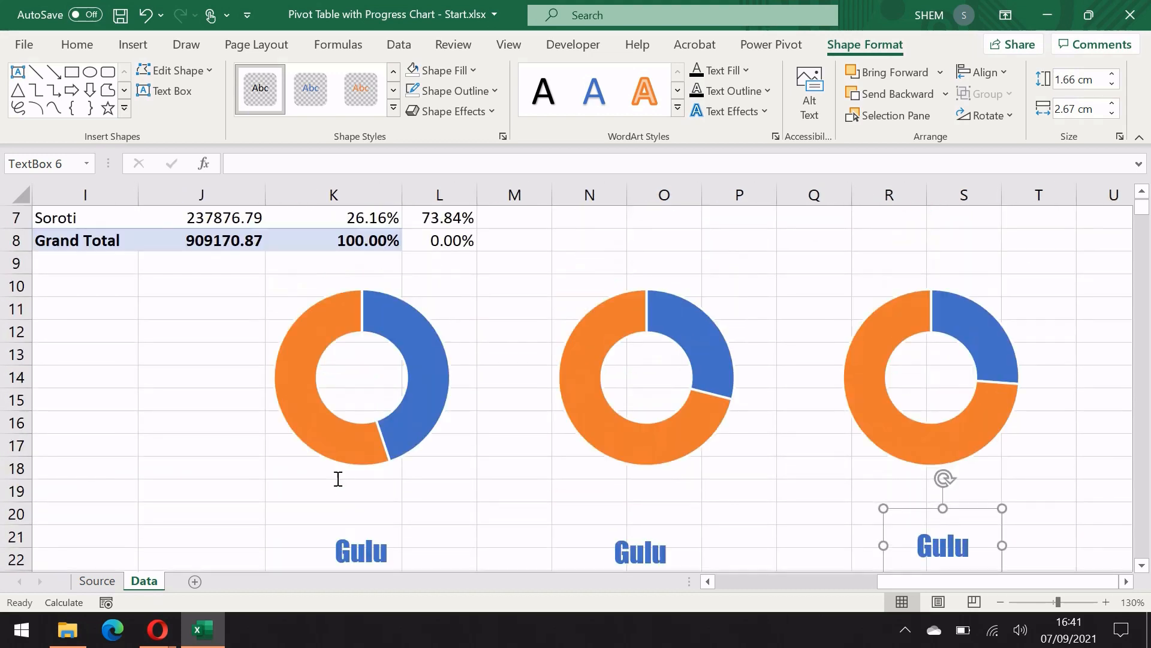
left_click(308, 330)
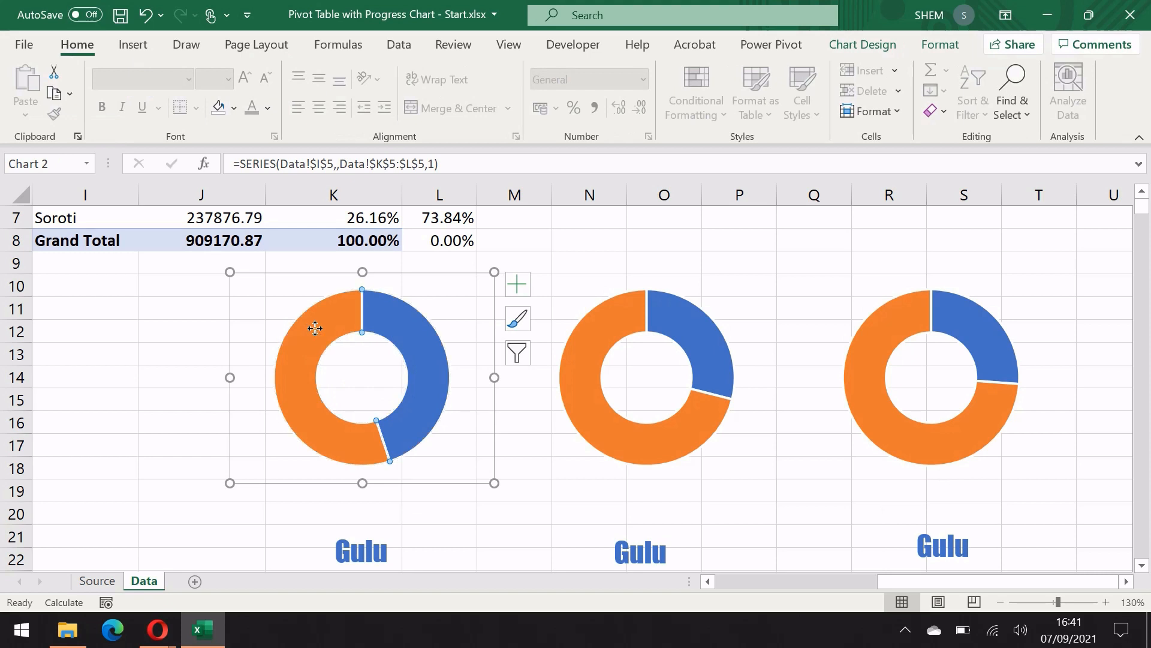
right_click(315, 328)
left_click(408, 530)
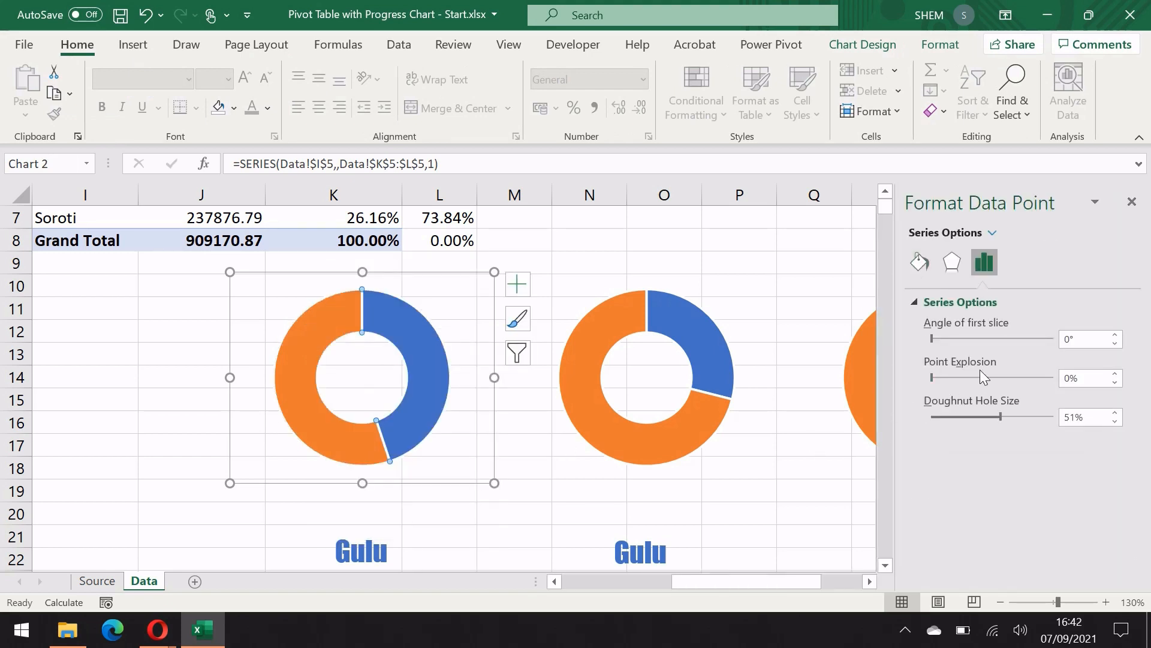
left_click(918, 264)
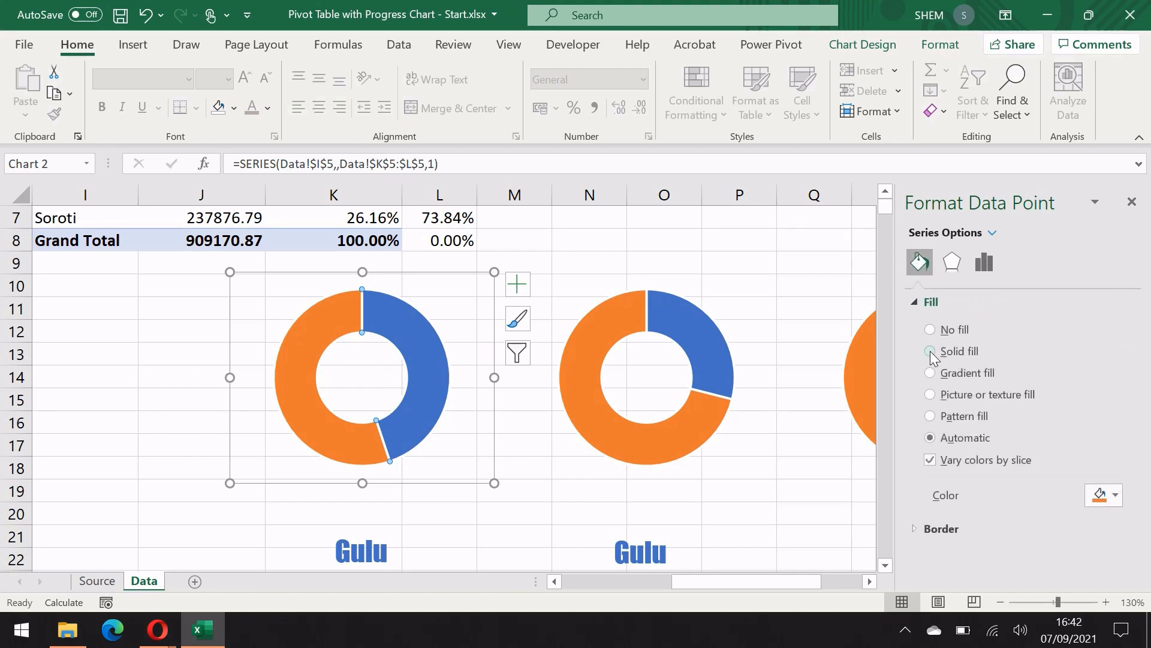
left_click(930, 351)
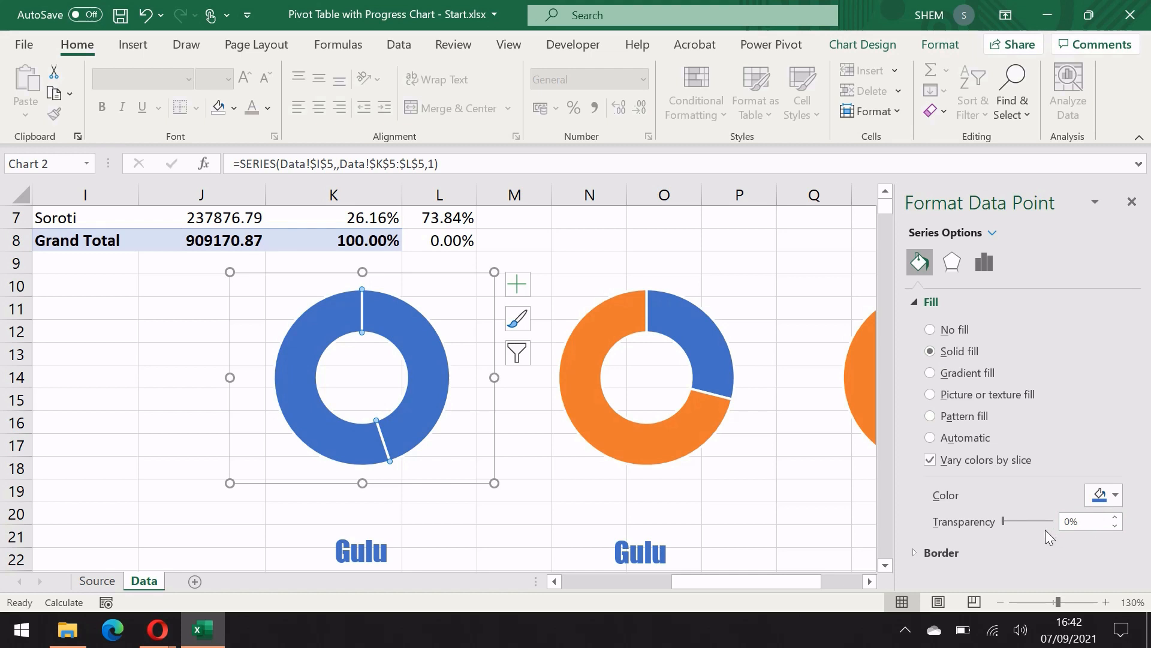
- Set the fill transparency of the first chart's remainder slice to 75%
left_click_drag(1003, 521, 1042, 527)
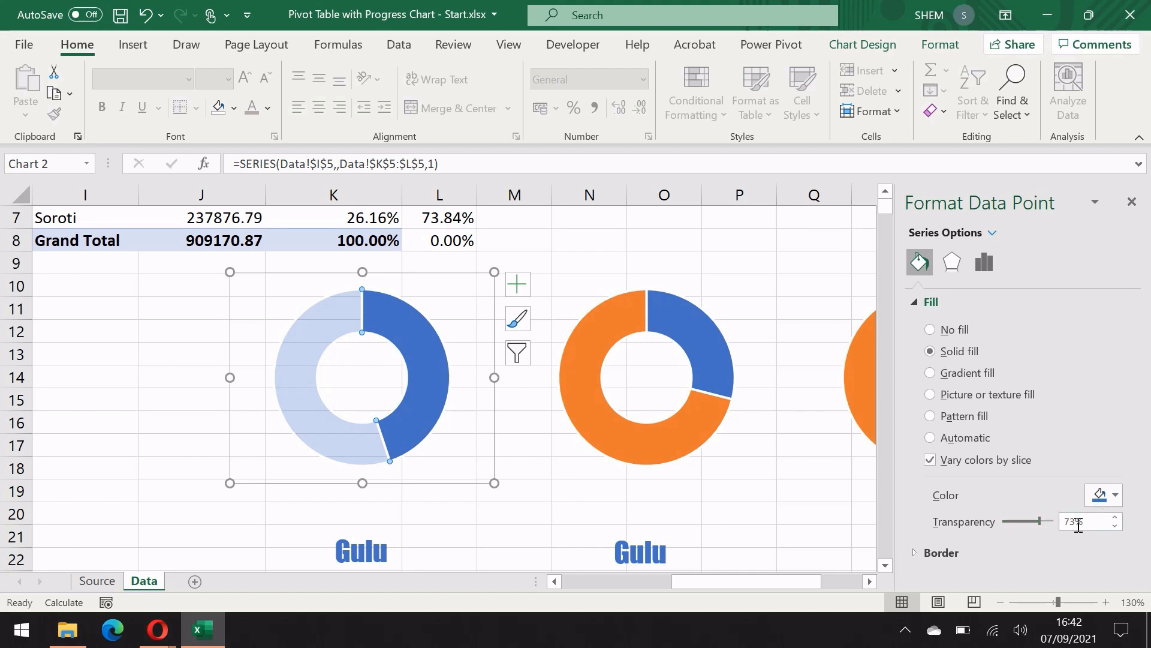
left_click(1078, 525)
key("BackSpace")
key("BackSpace")
type("75")
- Fill the blue progress slice of the middle doughnut chart with solid standard red
left_click(595, 323)
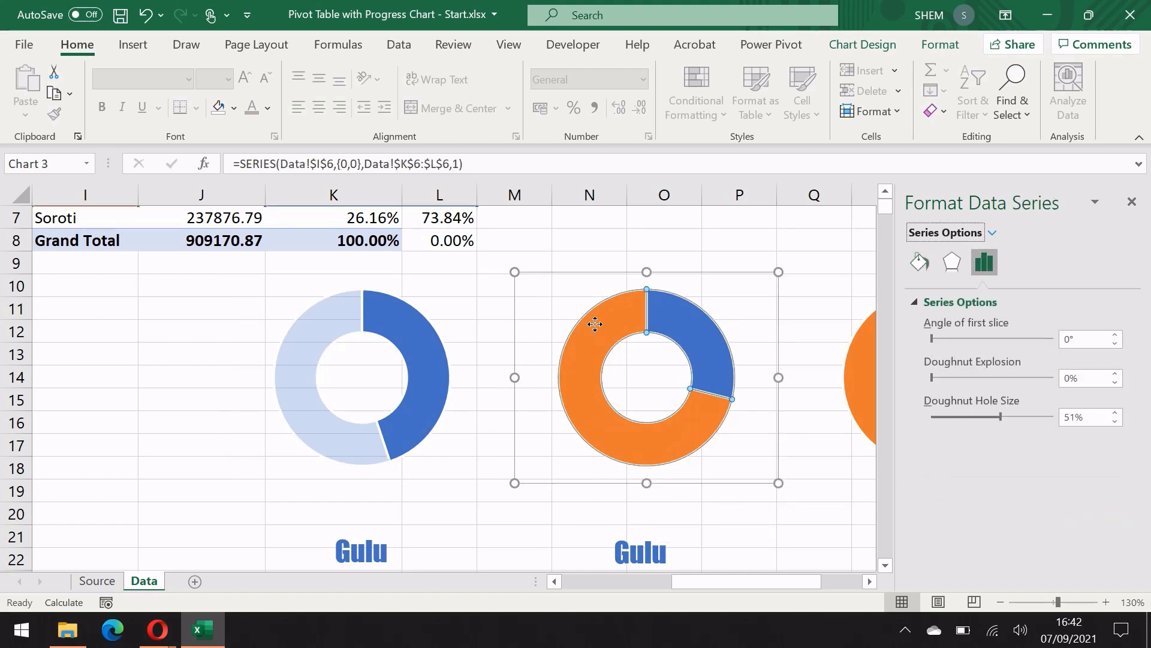
left_click(595, 323)
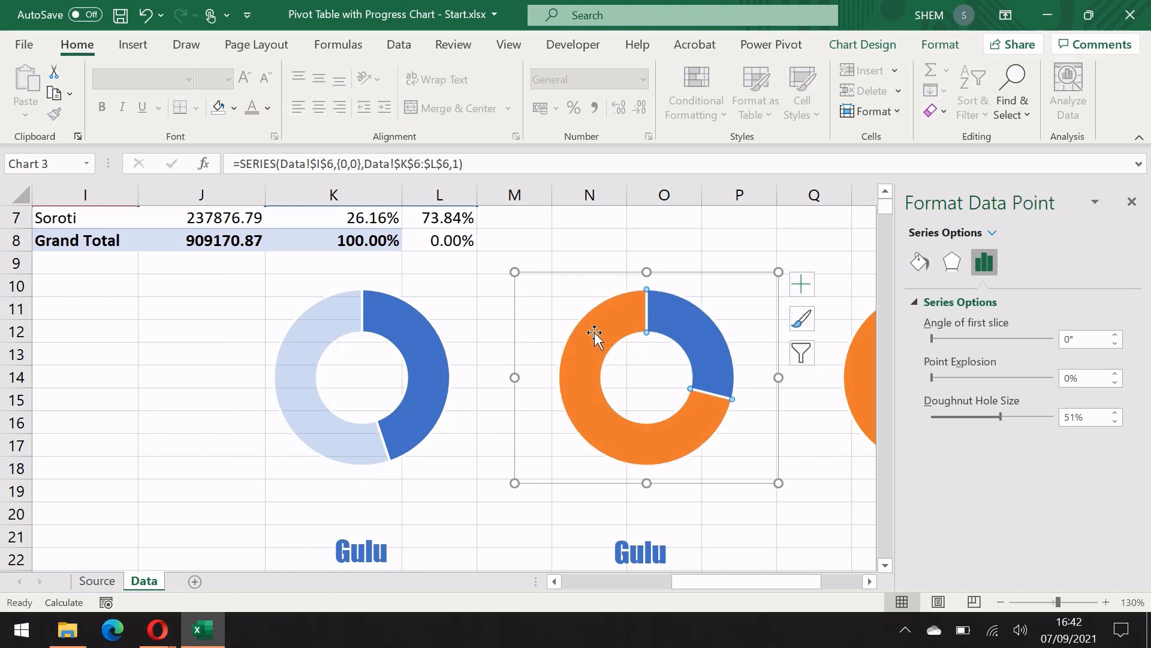
left_click(920, 263)
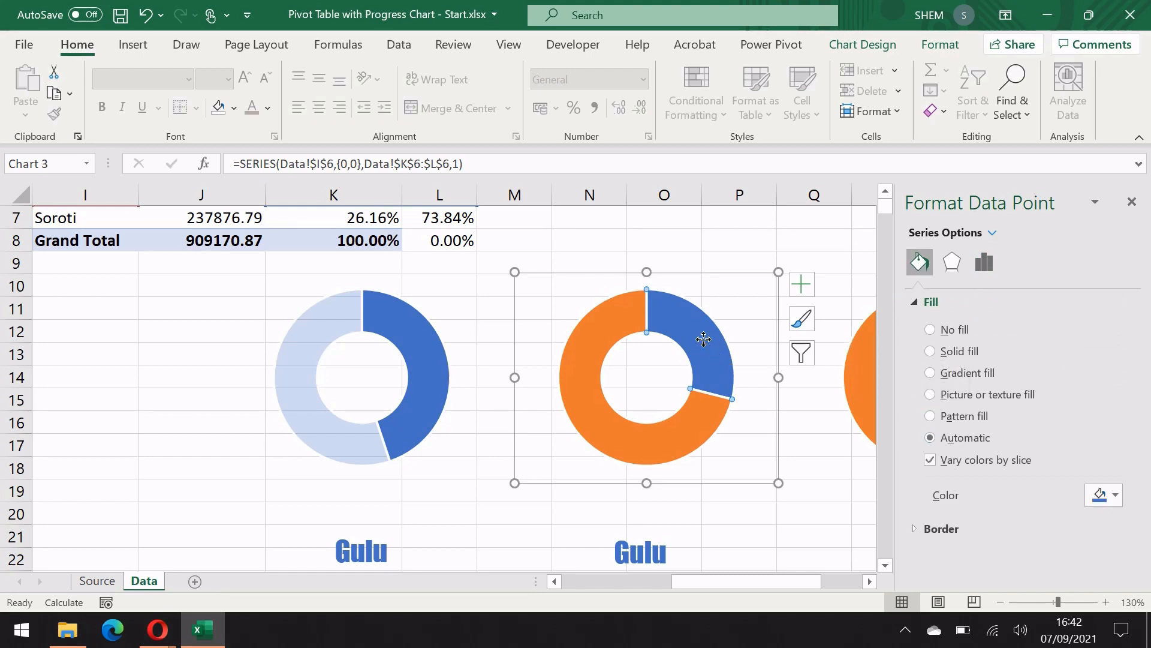
left_click(930, 351)
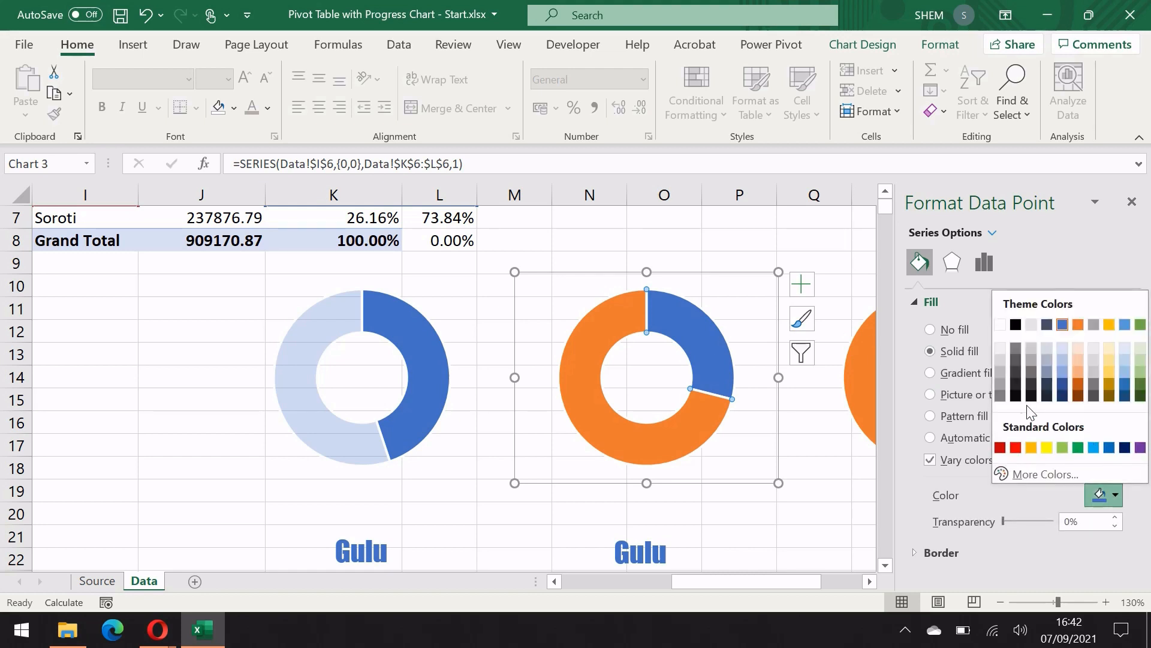
left_click(1016, 447)
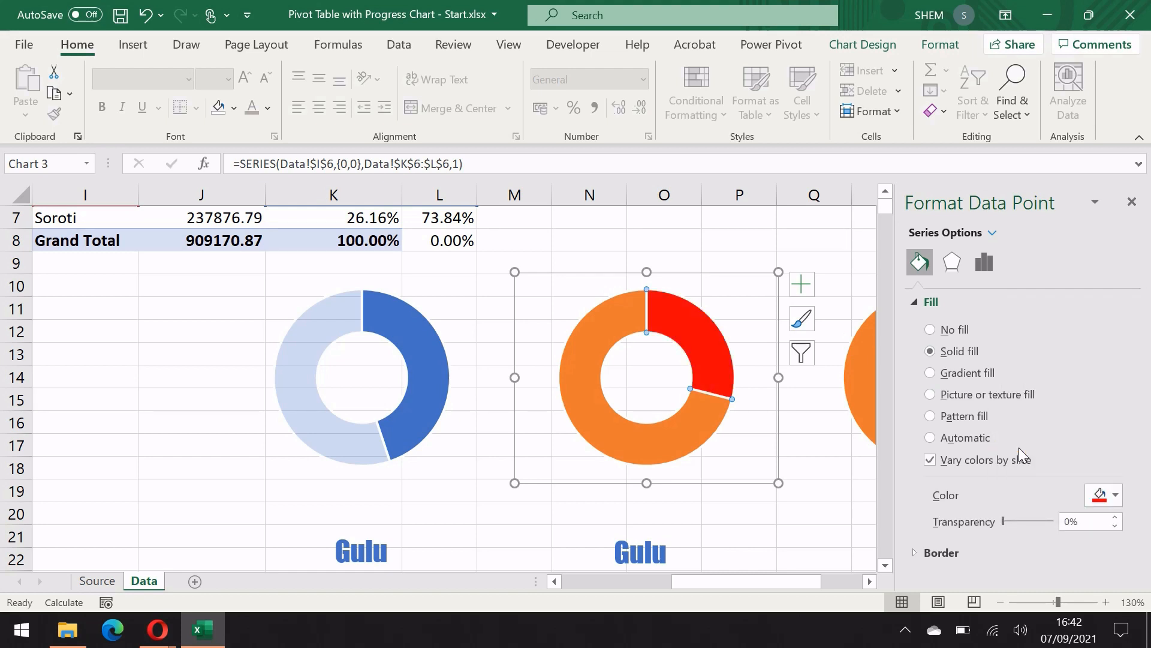
- Fill the middle chart's orange remainder slice with solid red at 75% transparency and close the formatting pane
left_click(587, 354)
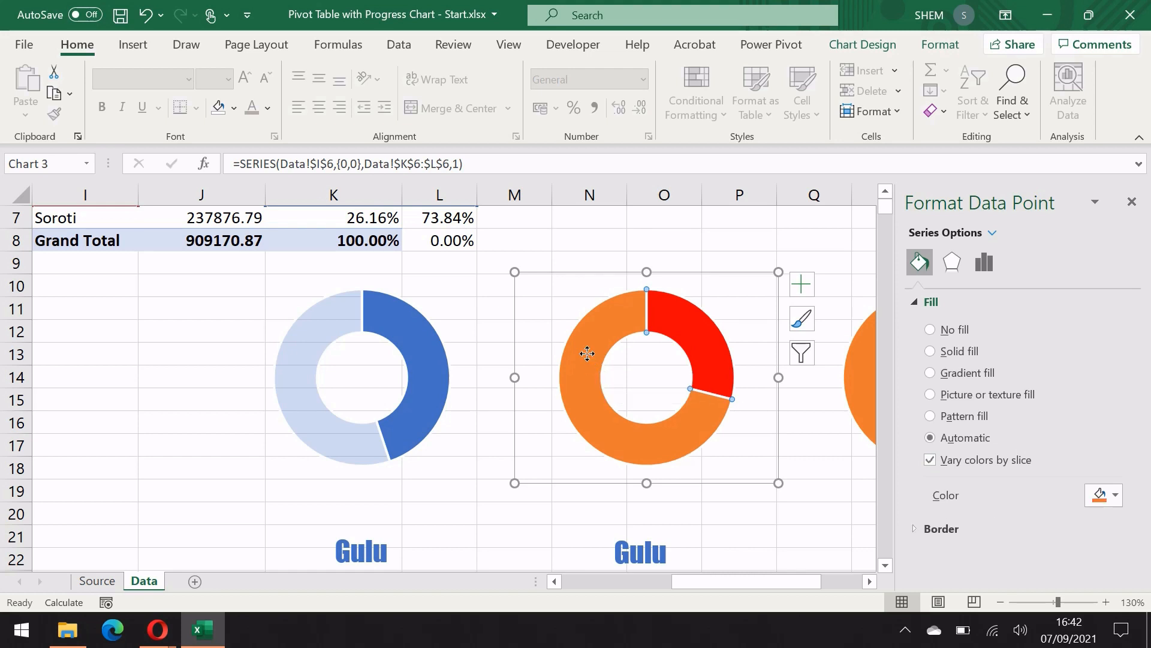
left_click(931, 352)
left_click(1105, 495)
left_click(1018, 447)
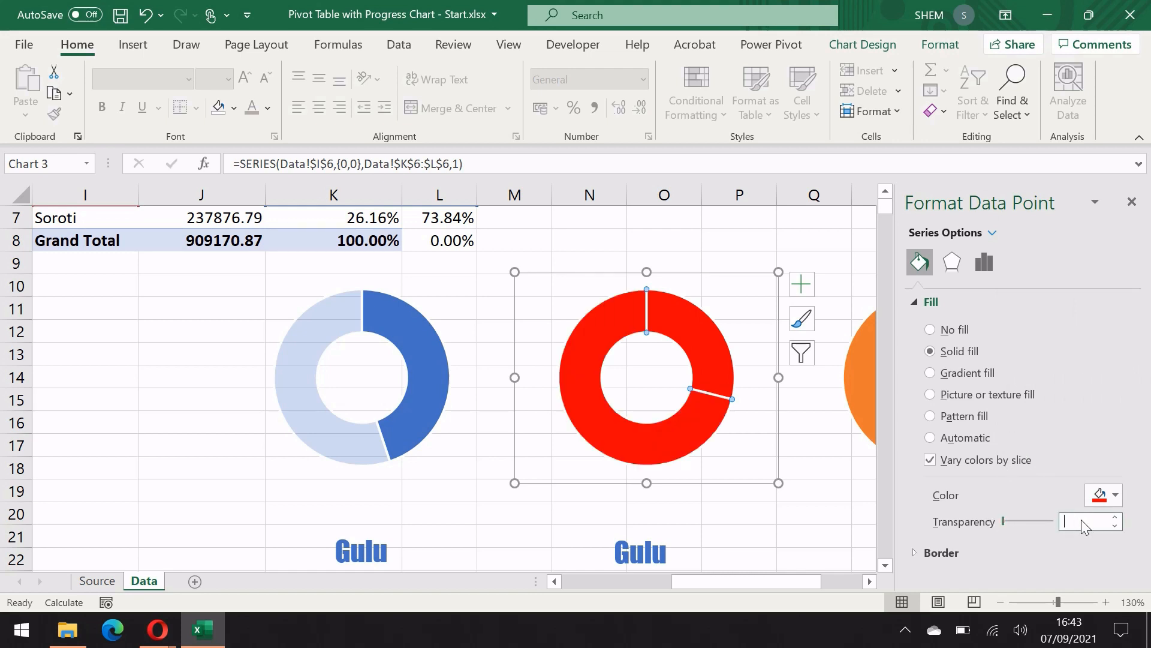
left_click(1084, 525)
type("75")
key("Return")
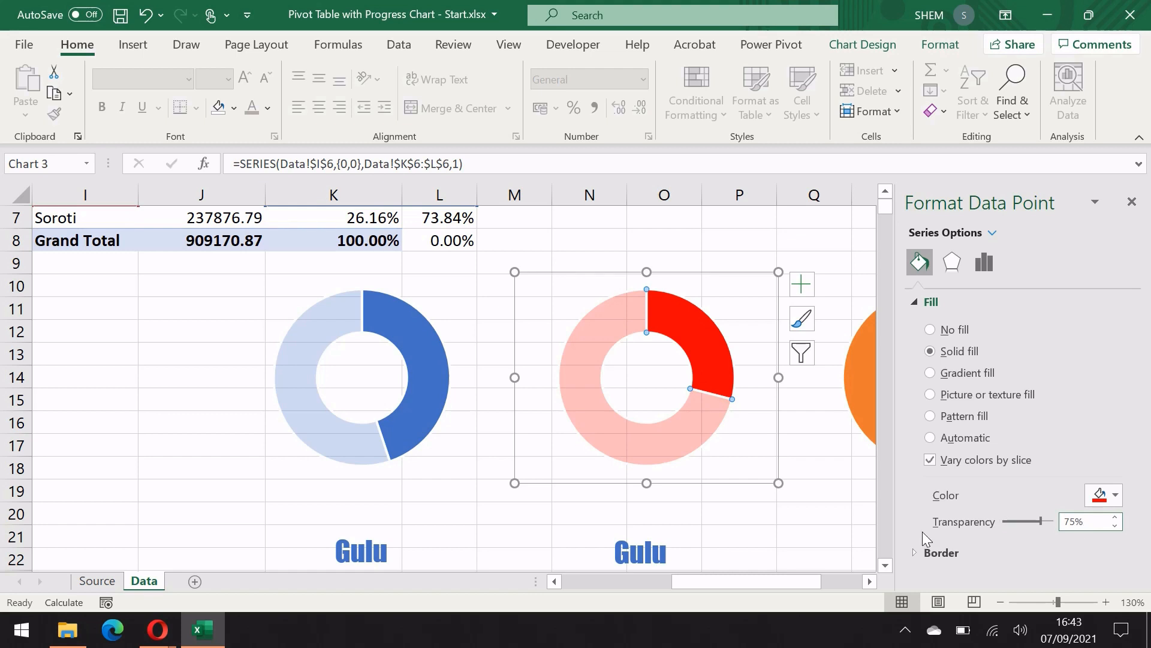
left_click(774, 528)
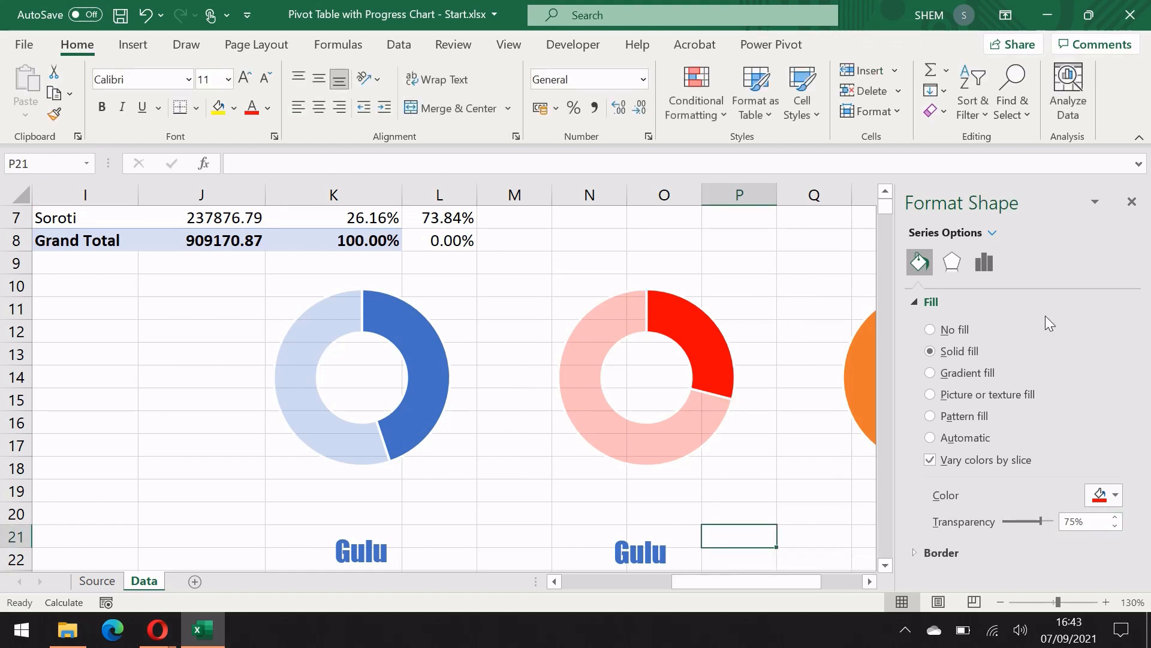
left_click(1131, 203)
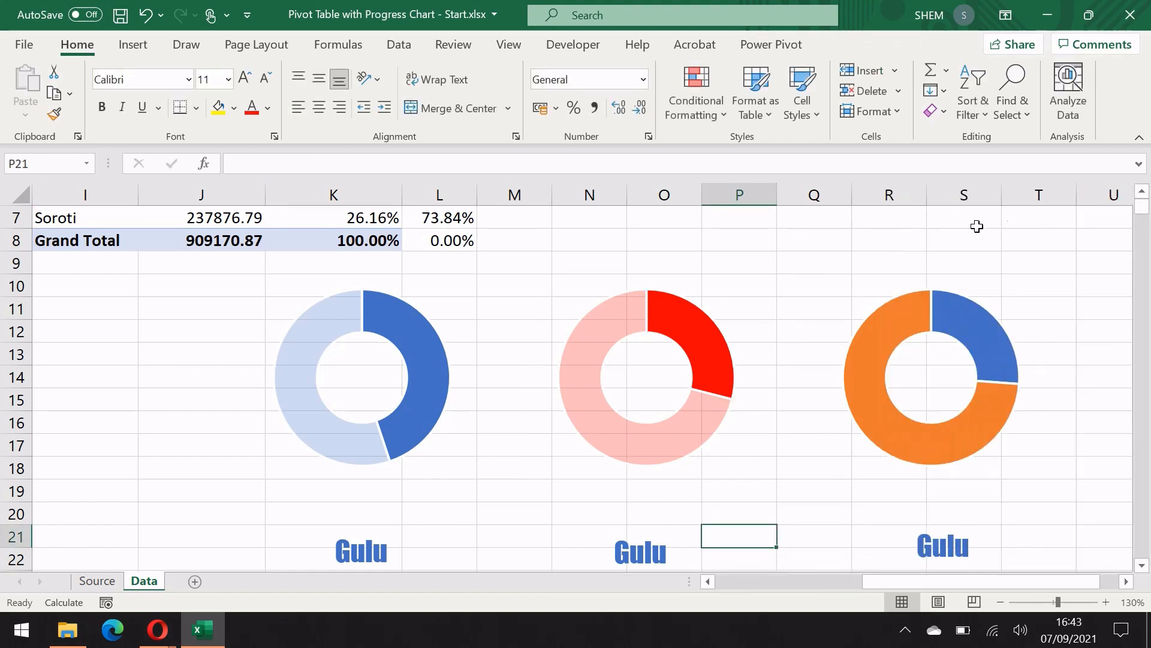
- Fill the blue progress slice of the third doughnut chart with solid standard green
left_click(980, 340)
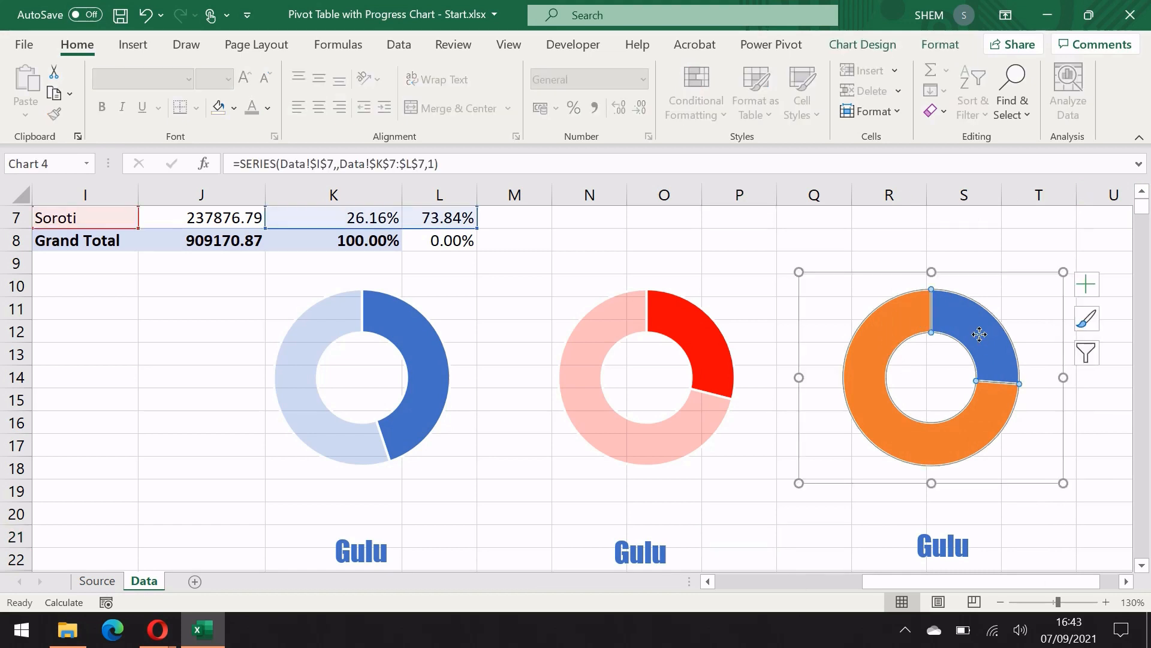
right_click(980, 341)
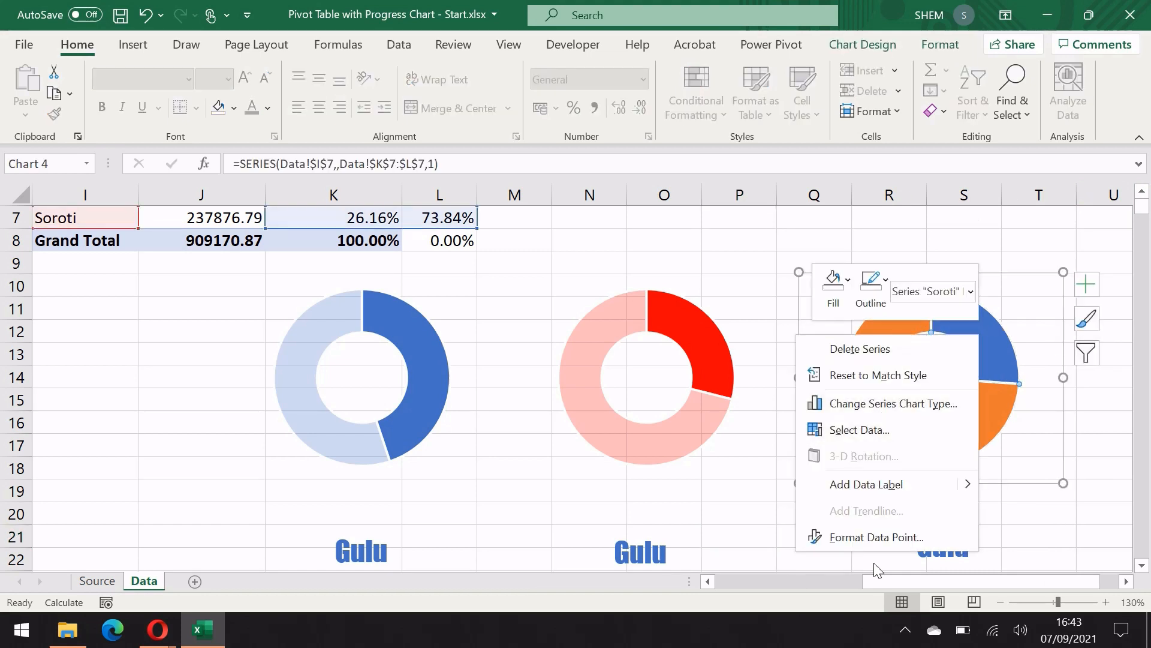
left_click(876, 543)
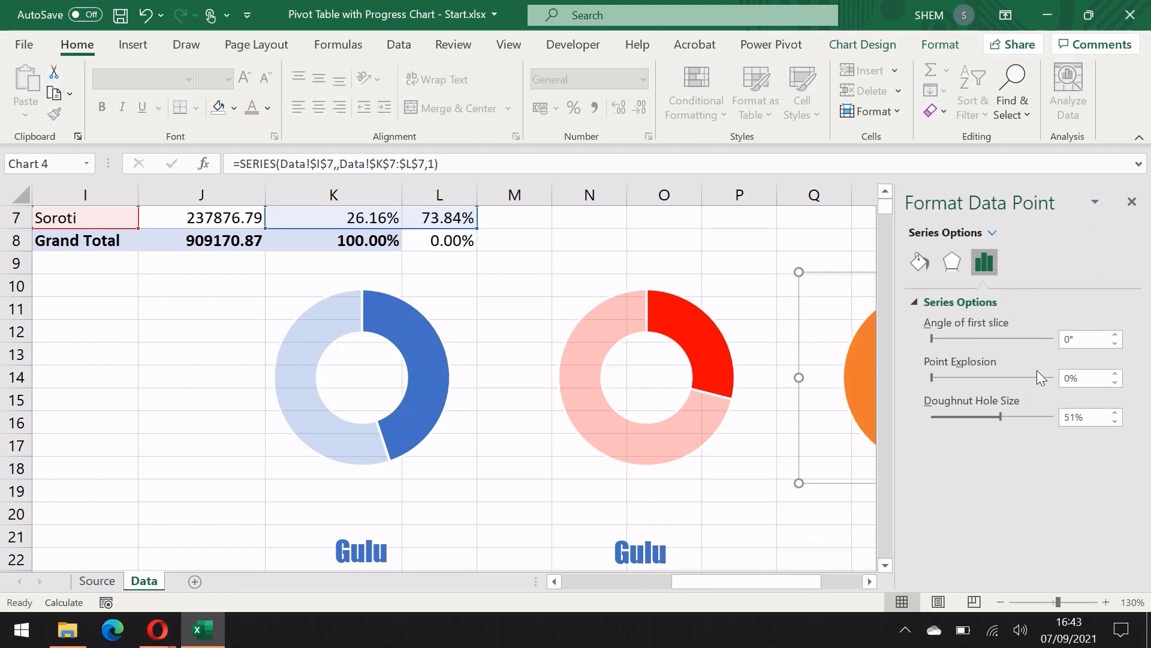
left_click(921, 259)
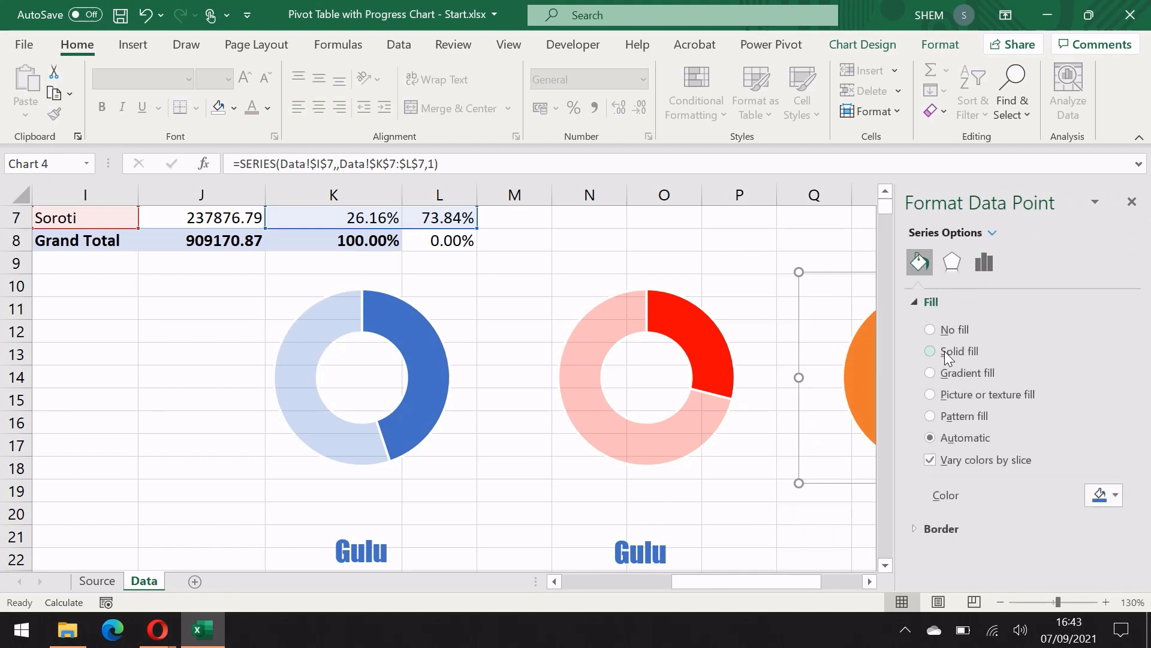
left_click(930, 351)
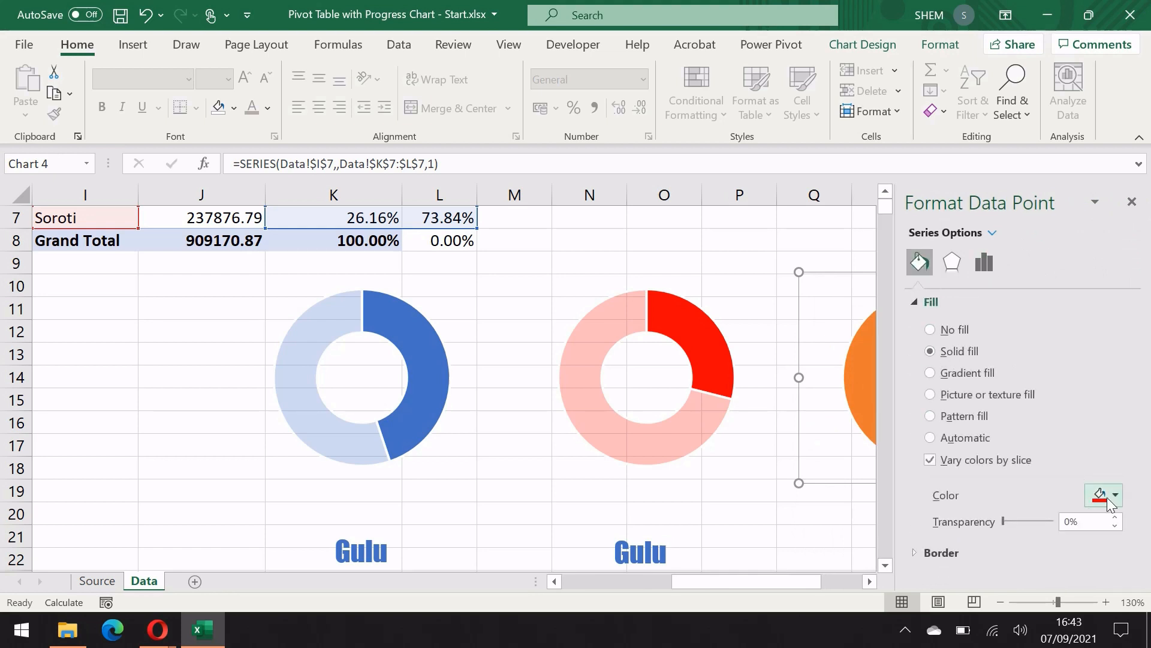
left_click(1116, 496)
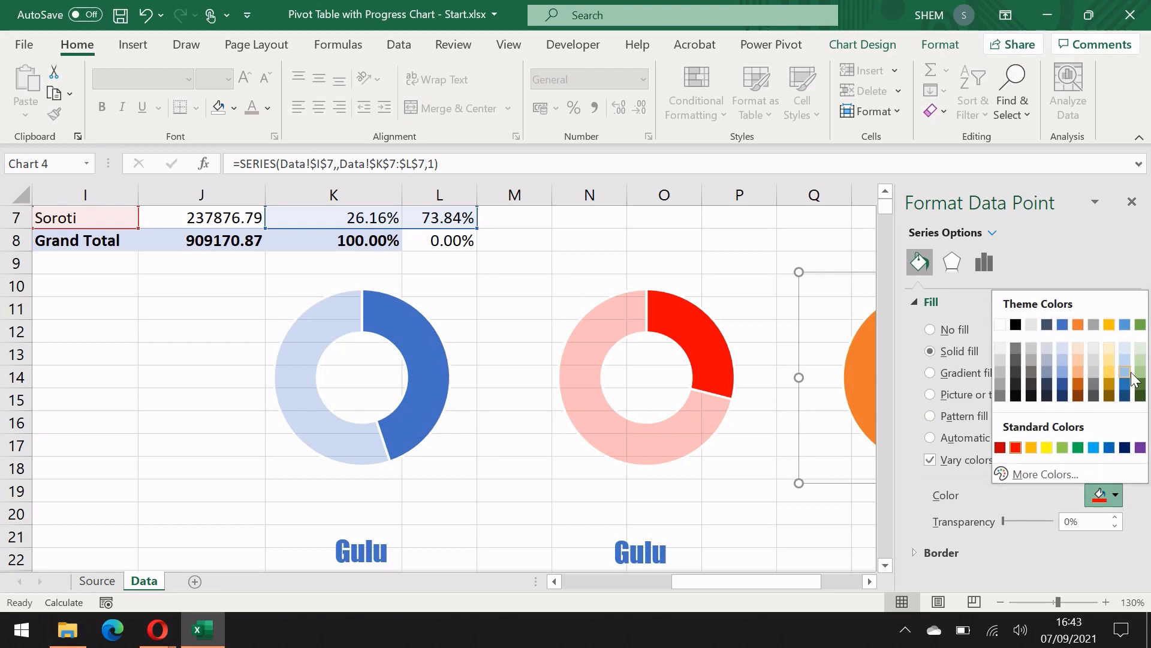
left_click(1078, 448)
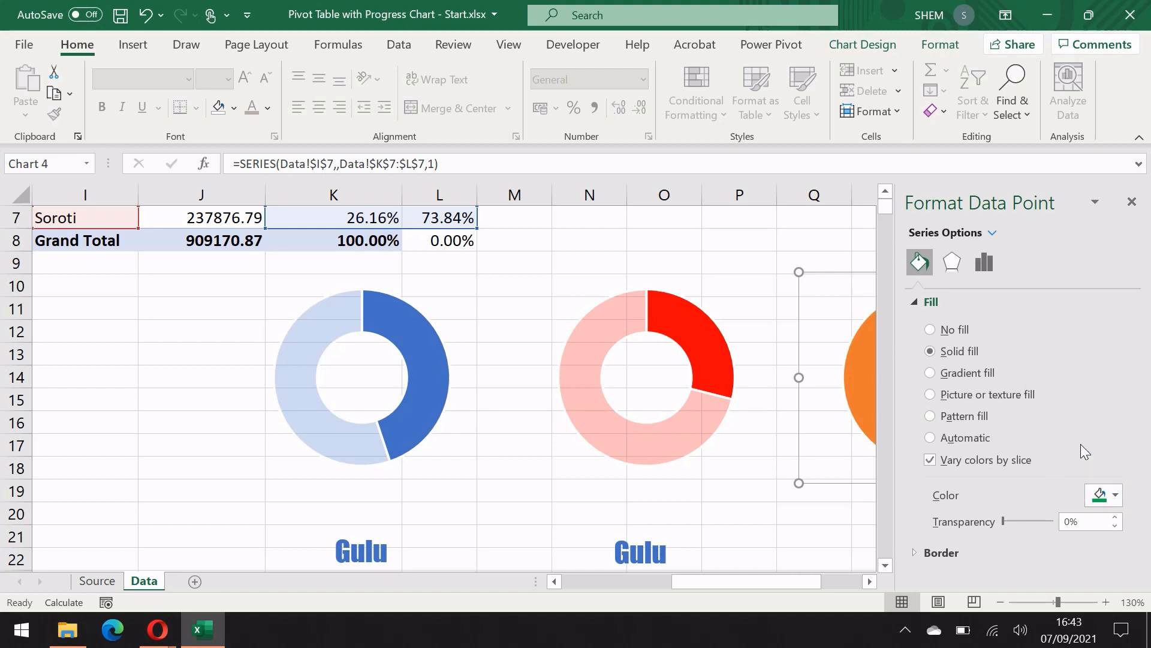
- Fill the third chart's orange remainder slice with solid green at 75% transparency and close the formatting pane
left_click(862, 395)
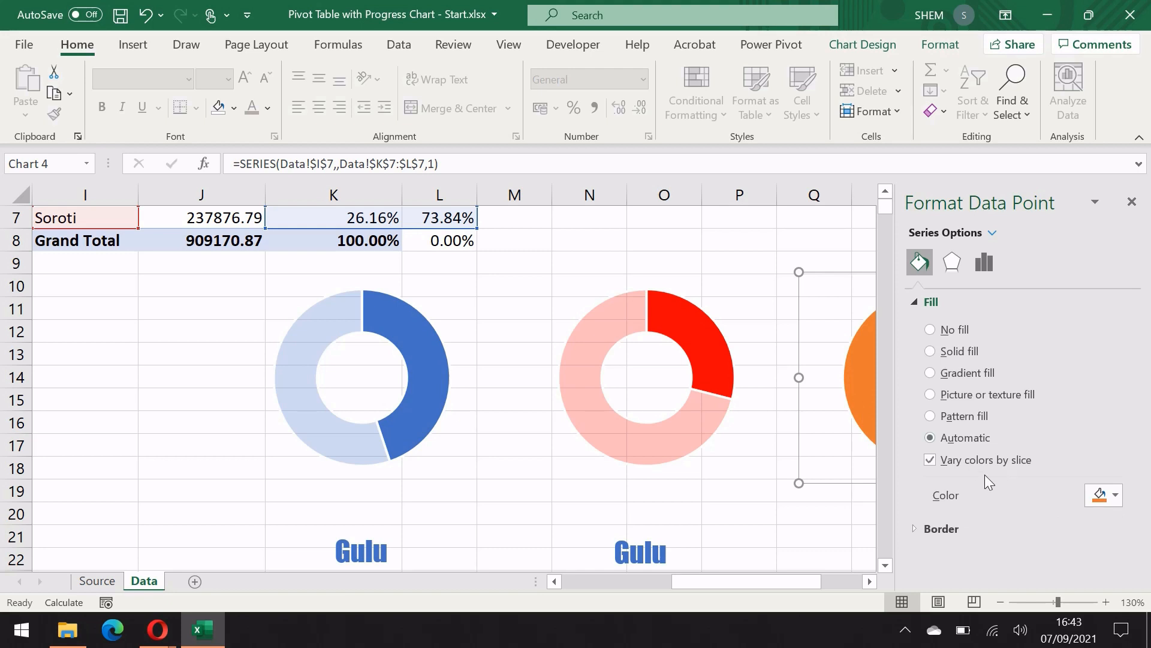
left_click(931, 354)
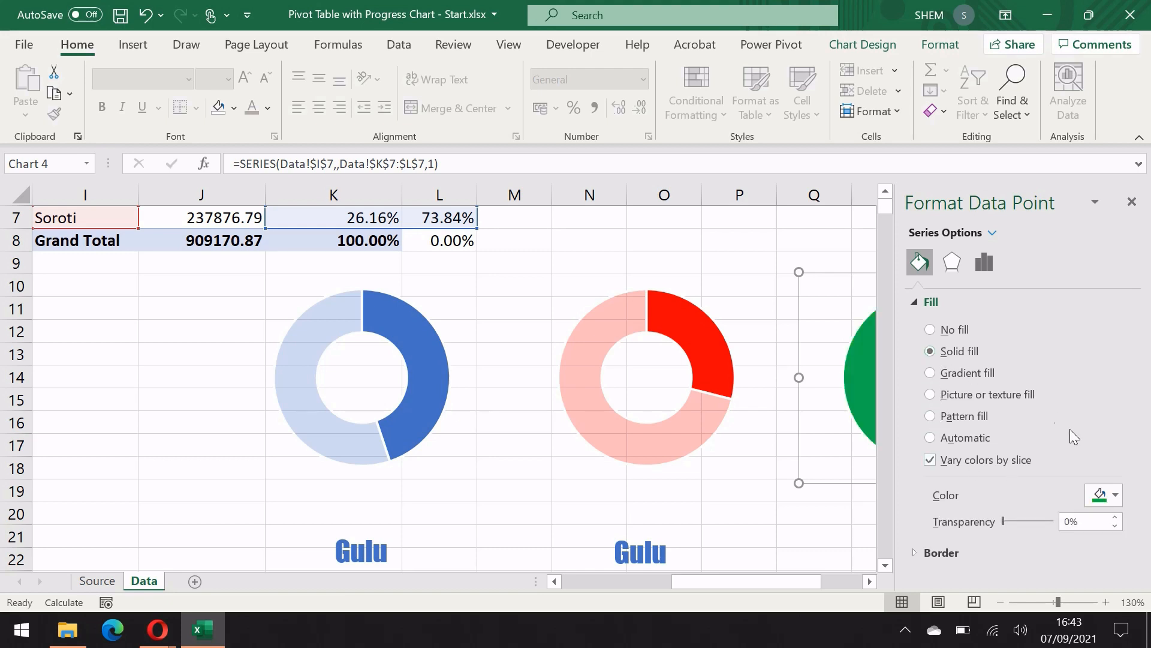
left_click(1078, 521)
type("75")
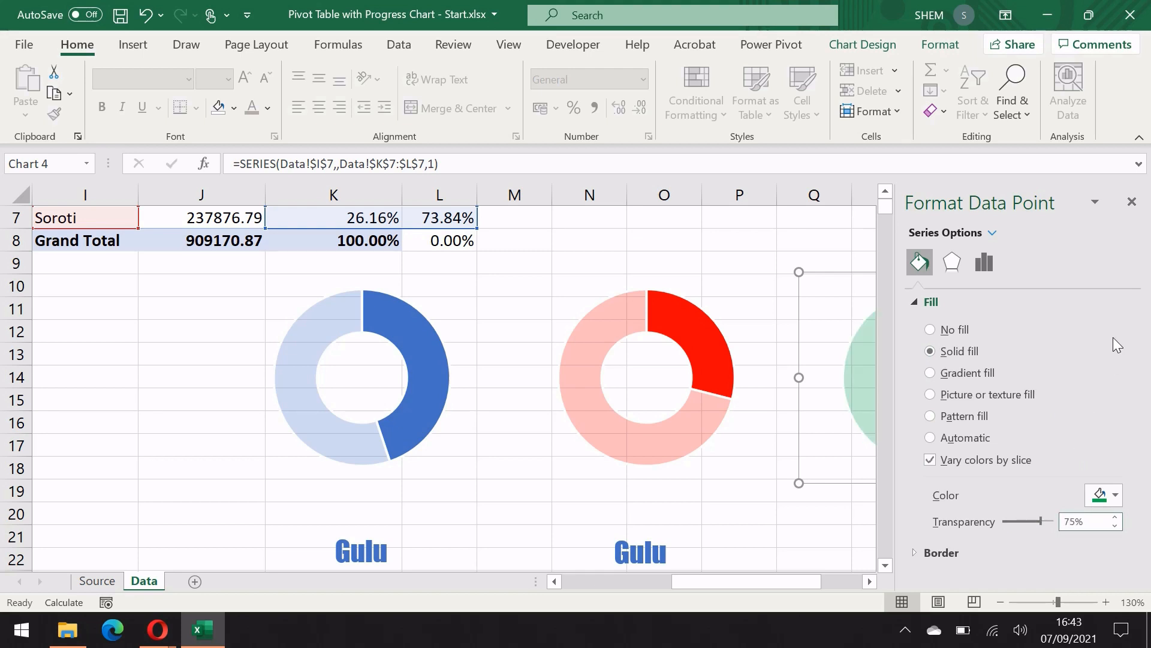
left_click(1132, 202)
- Link the text box below the first chart to the Gulu row label with the formula =$I$5
scroll(530, 396, "down", 1)
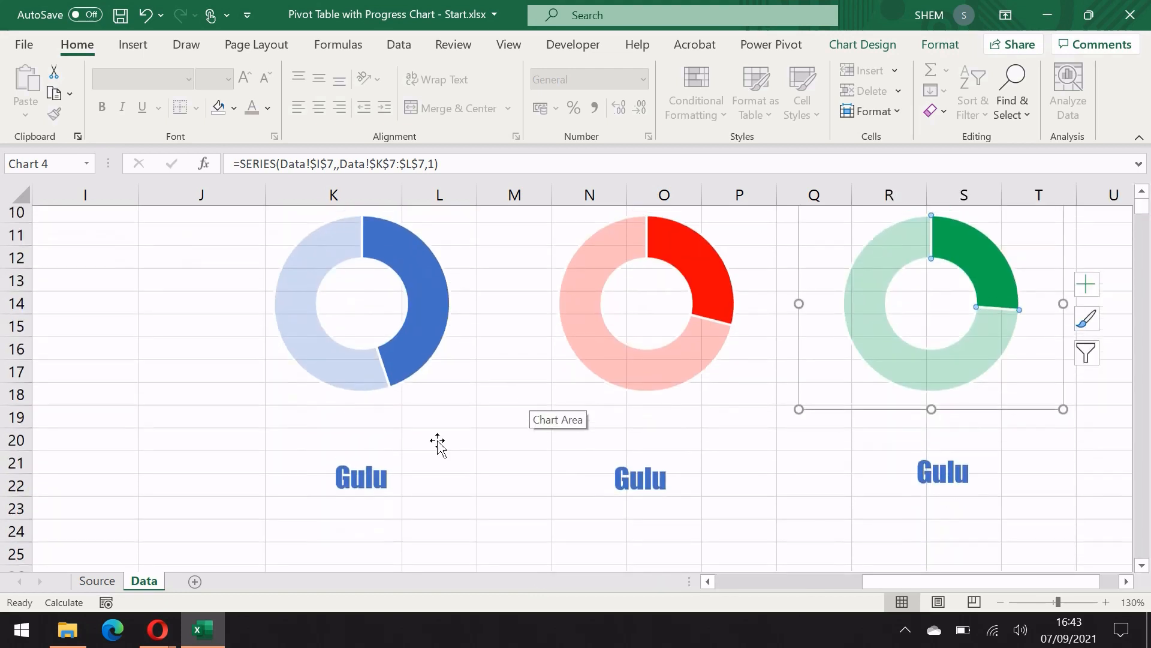
left_click(343, 478)
type("=")
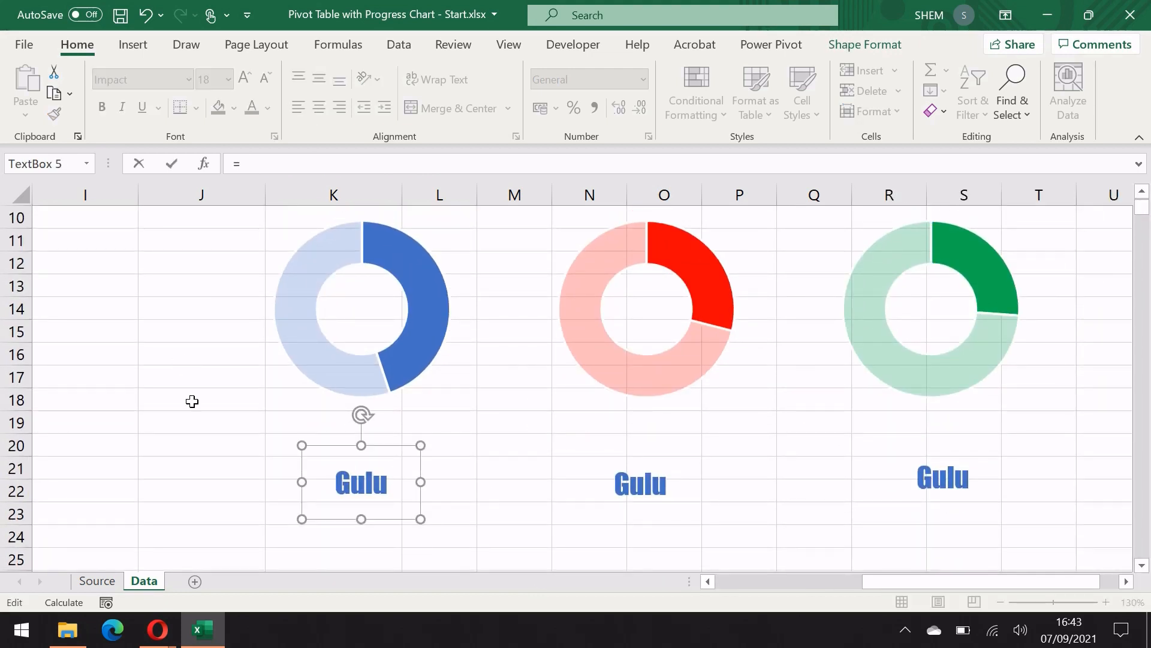
scroll(192, 401, "up", 2)
scroll(352, 419, "down", 2)
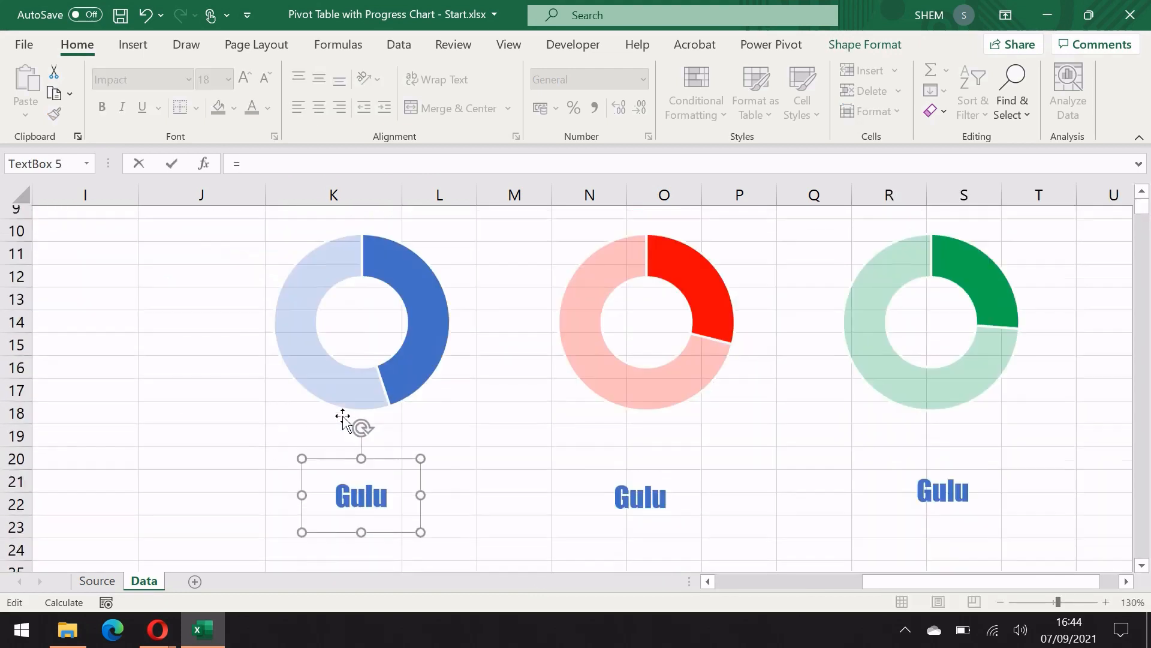
scroll(252, 336, "up", 2)
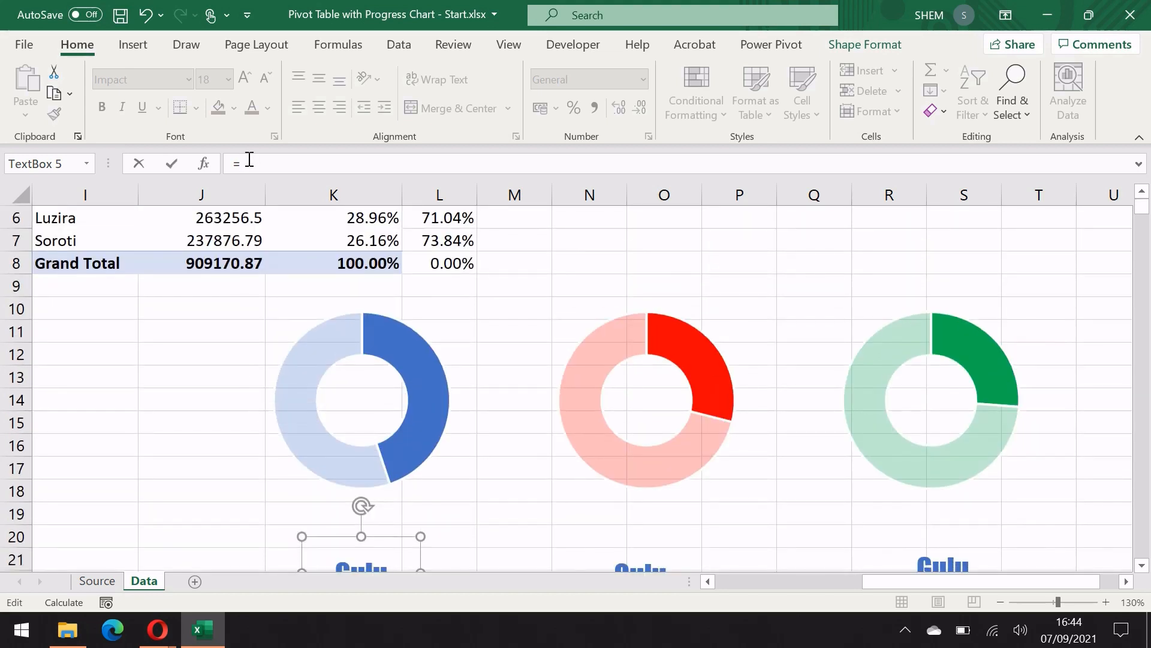
scroll(216, 312, "up", 1)
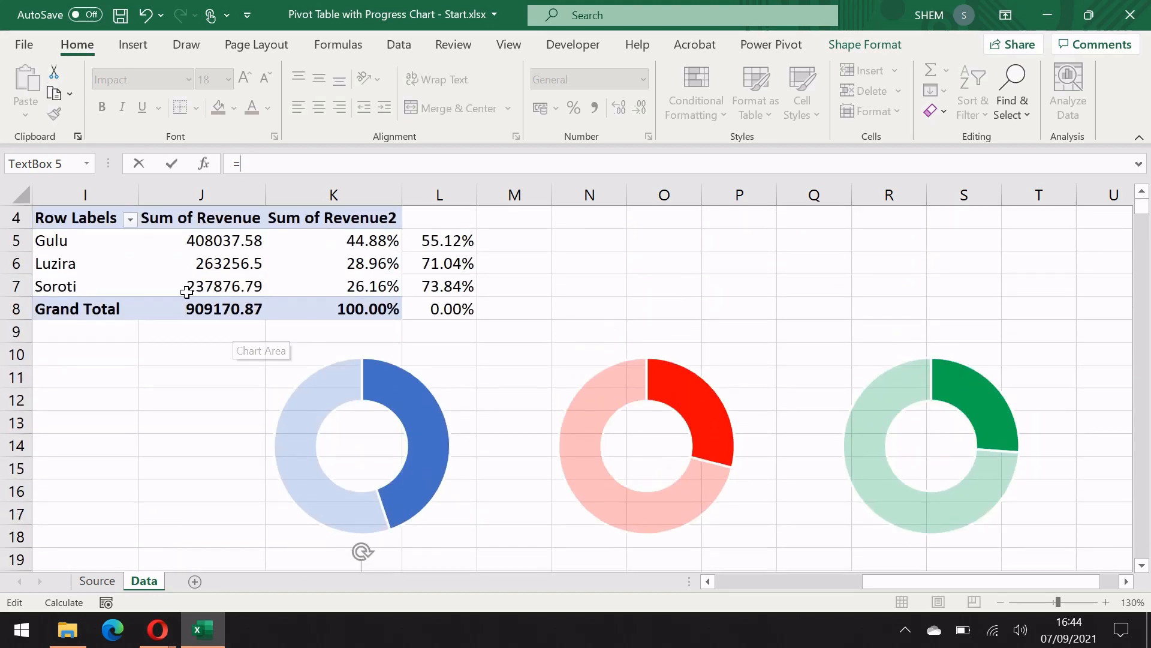
left_click(78, 242)
key("Return")
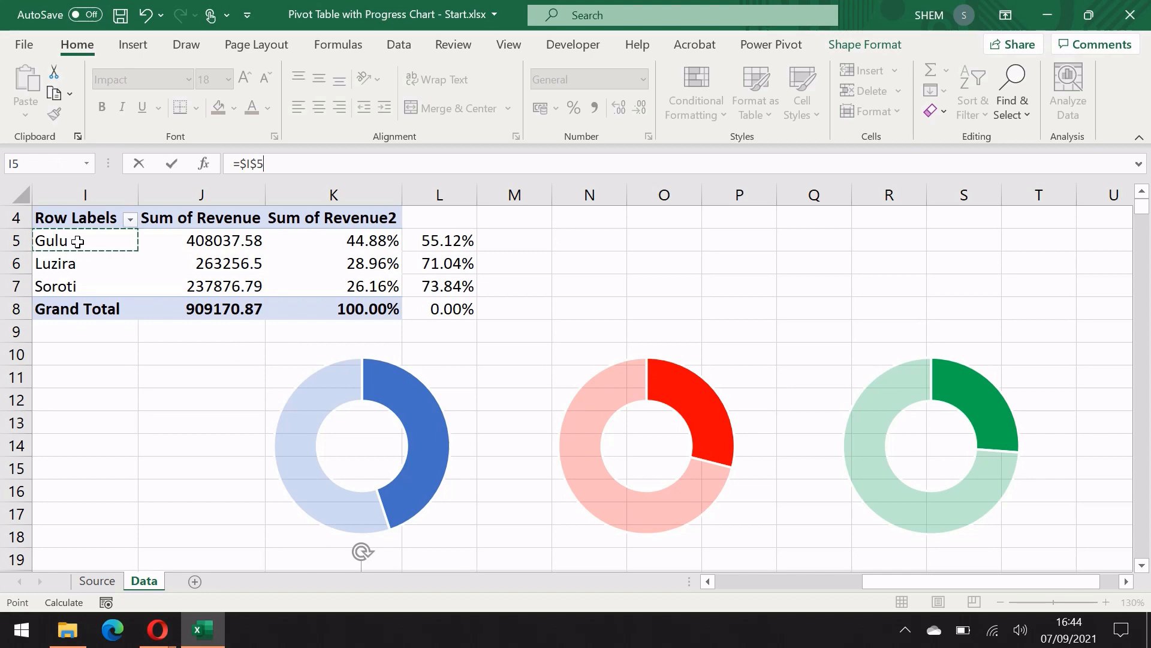
scroll(208, 492, "down", 5)
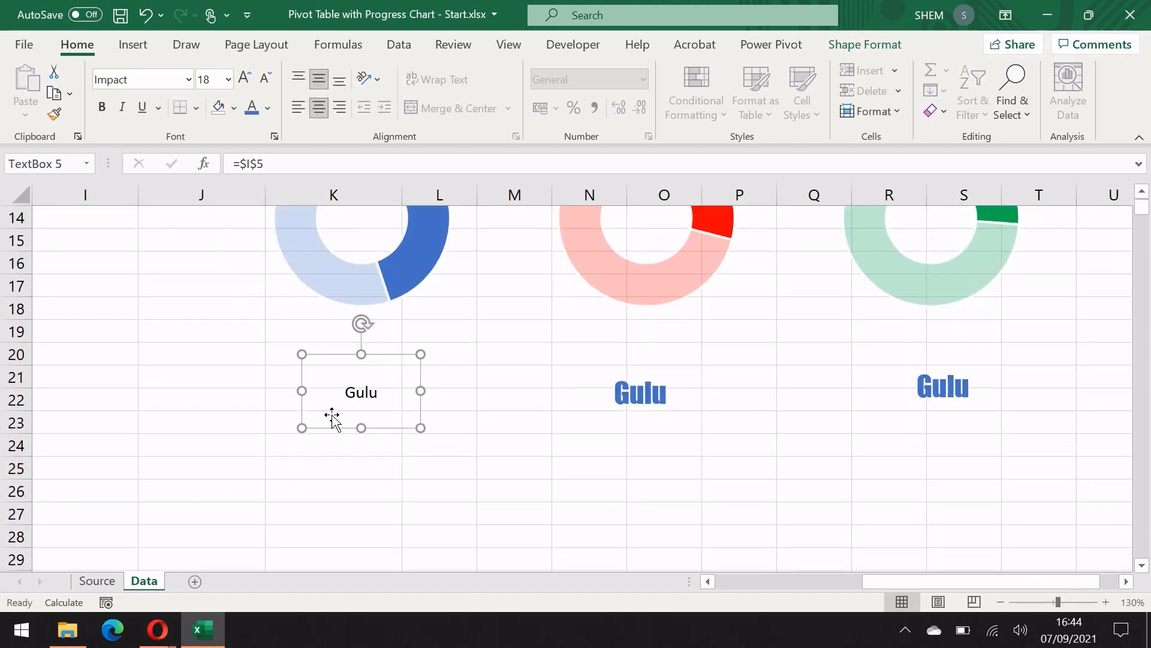
- Copy the formatting of the text box below the middle chart onto the linked Gulu label below the first chart
left_click(630, 393)
left_click(581, 356)
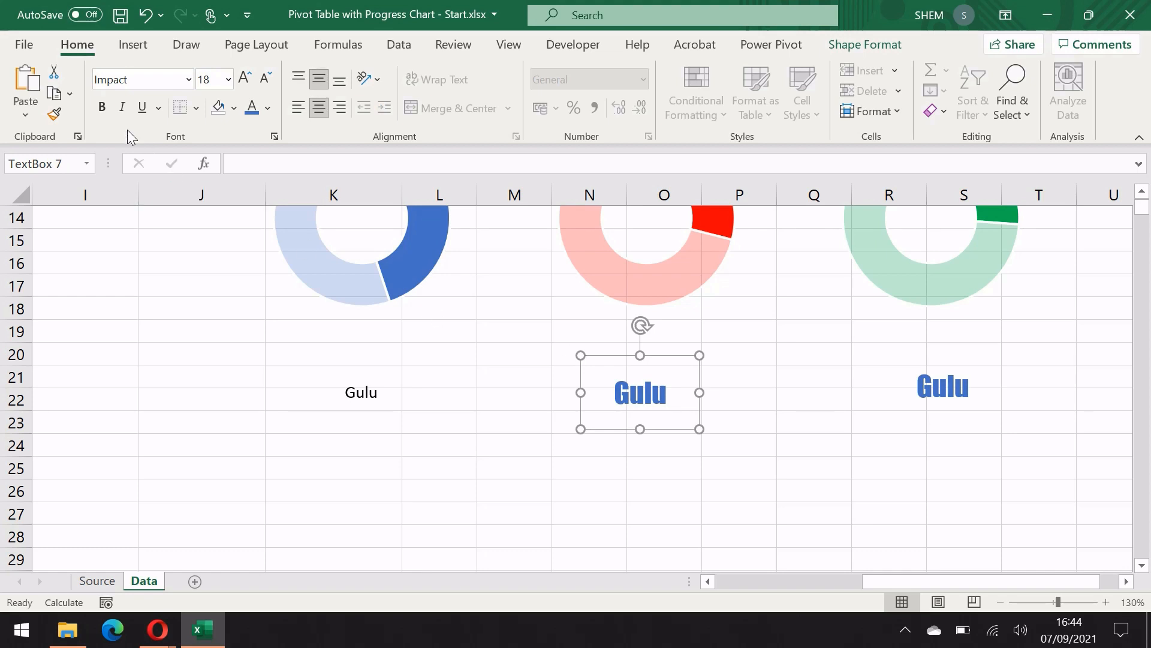
left_click(53, 114)
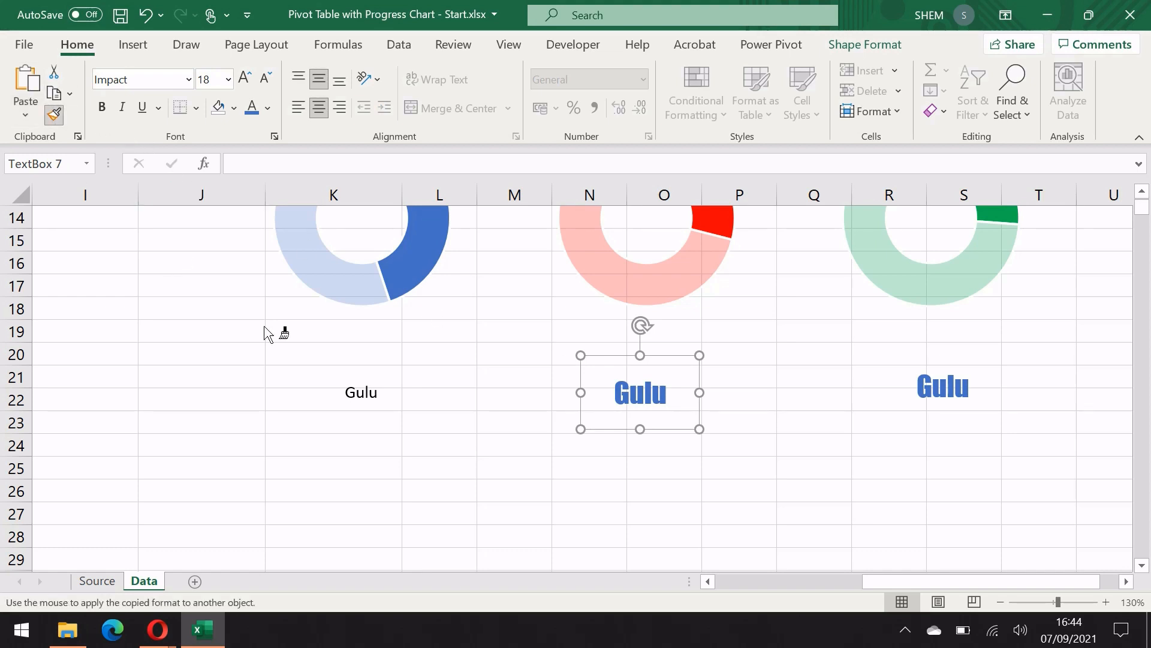
left_click(359, 390)
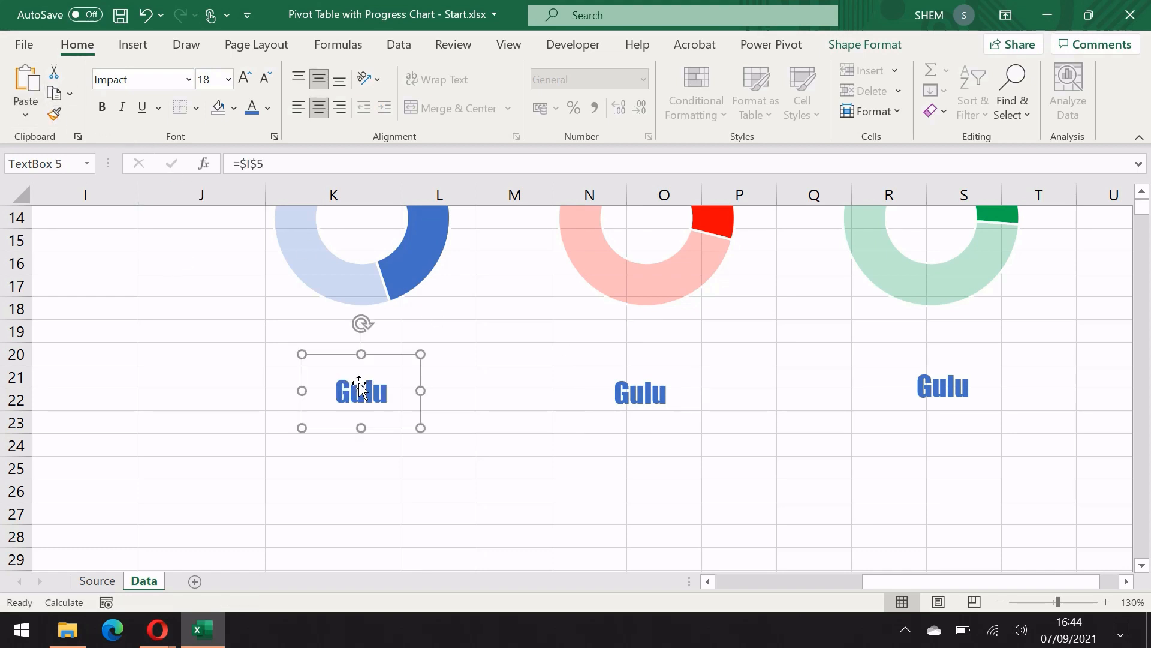
left_click(667, 500)
- Link the text box below the middle chart to the Luzira row label with the formula =$I$6
left_click(649, 390)
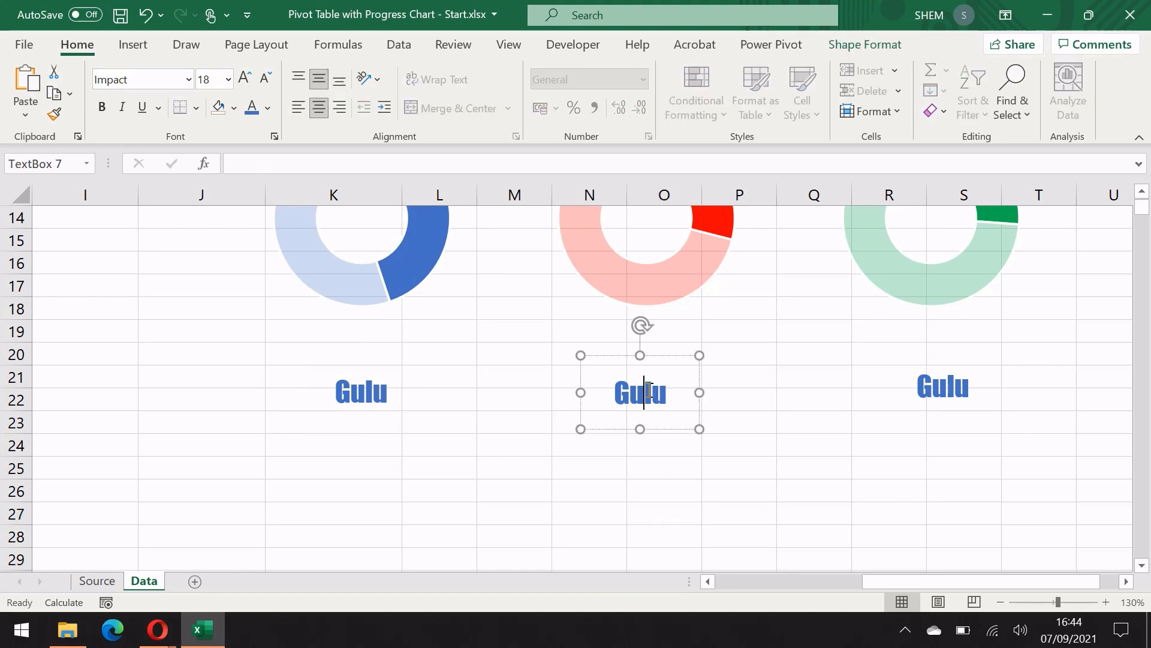
scroll(413, 416, "up", 1)
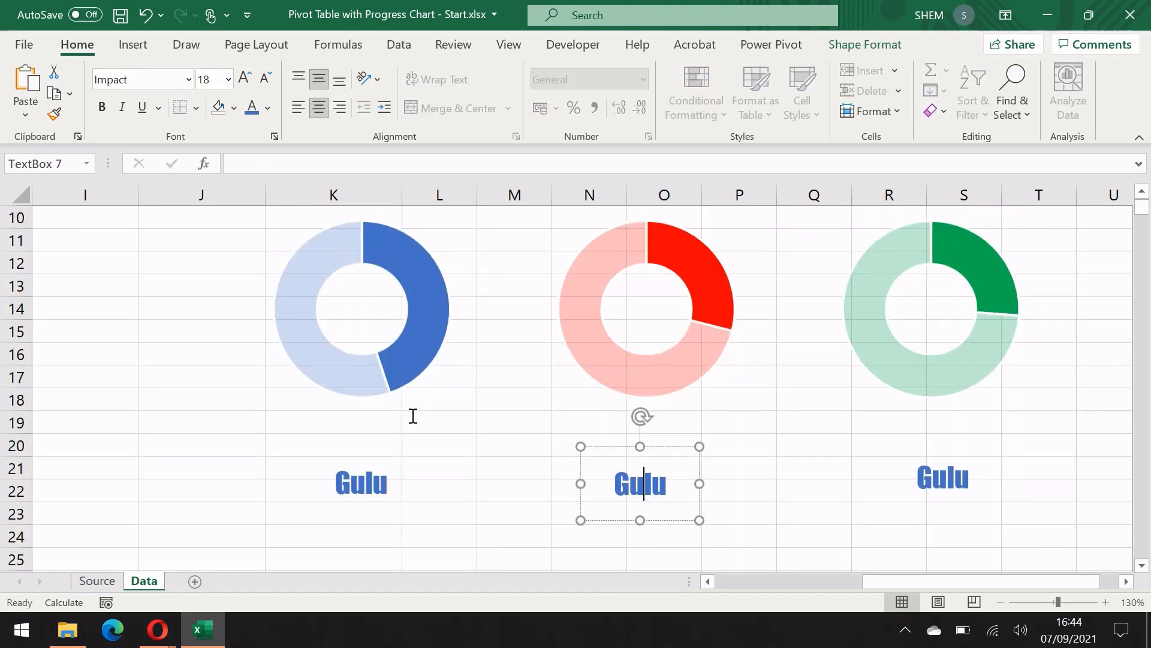
left_click(253, 162)
type("=")
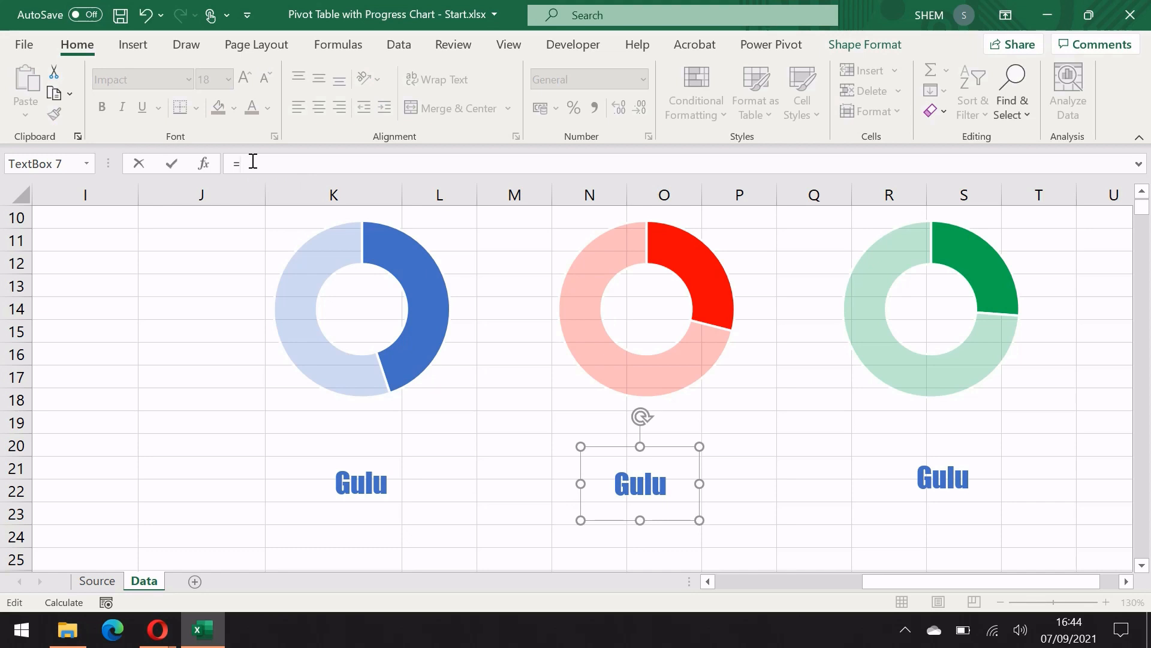
scroll(264, 408, "up", 3)
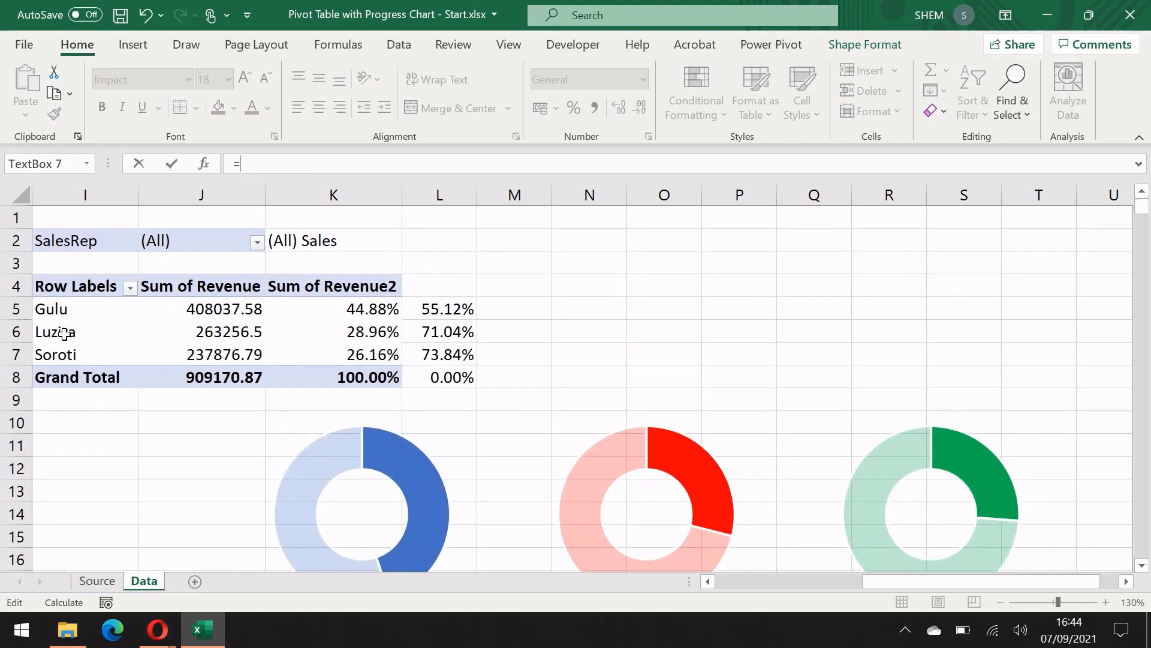
left_click(64, 333)
key("Return")
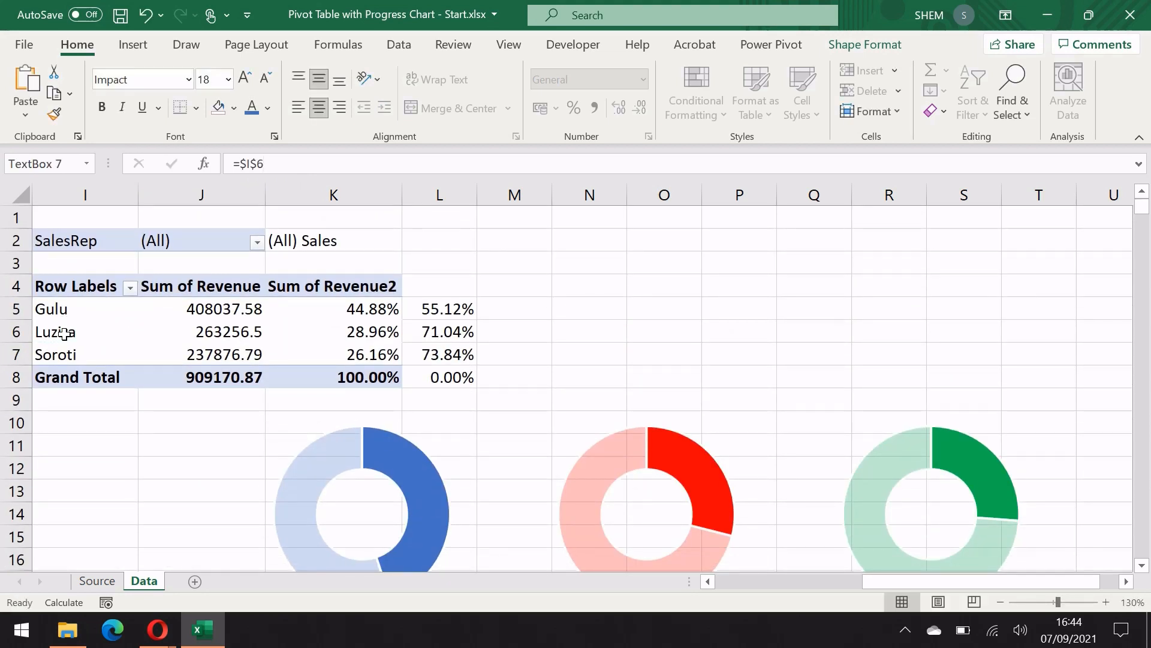
- Copy the Gulu label's formatting onto the Luzira label below the middle chart
scroll(670, 443, "down", 4)
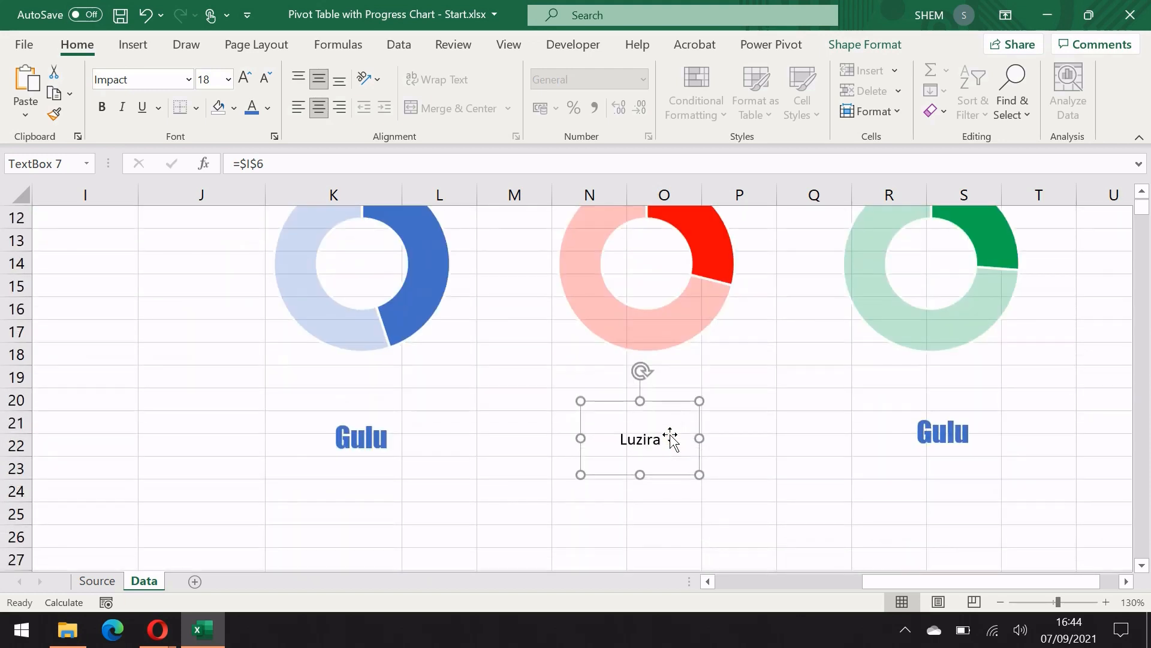
left_click(387, 433)
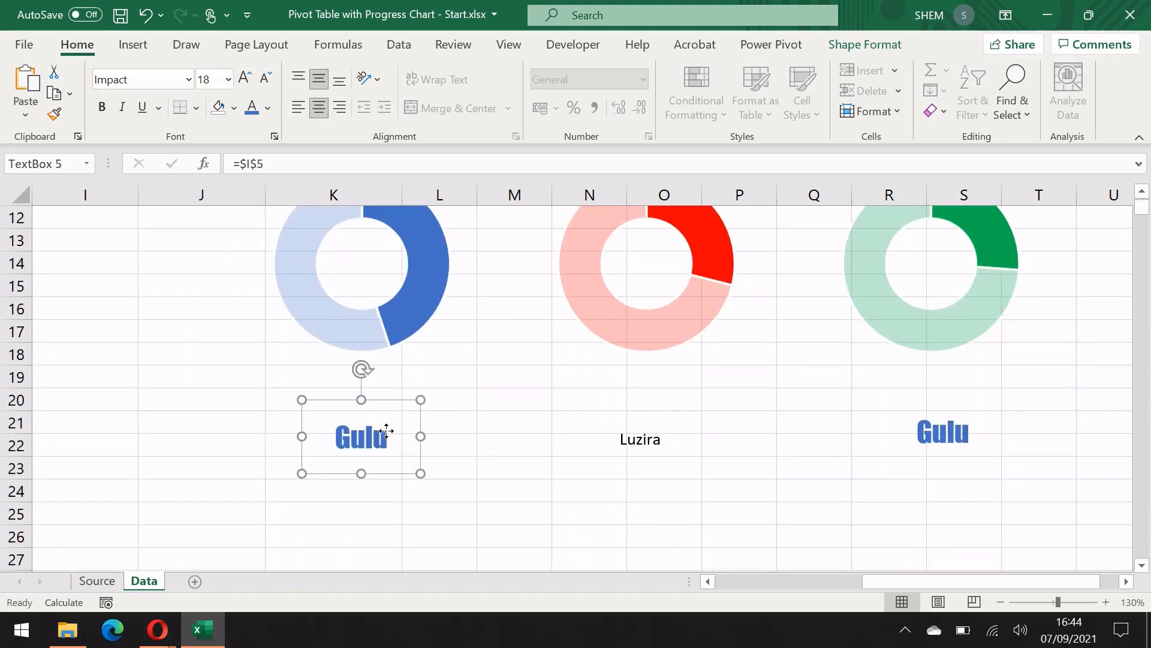
left_click(54, 114)
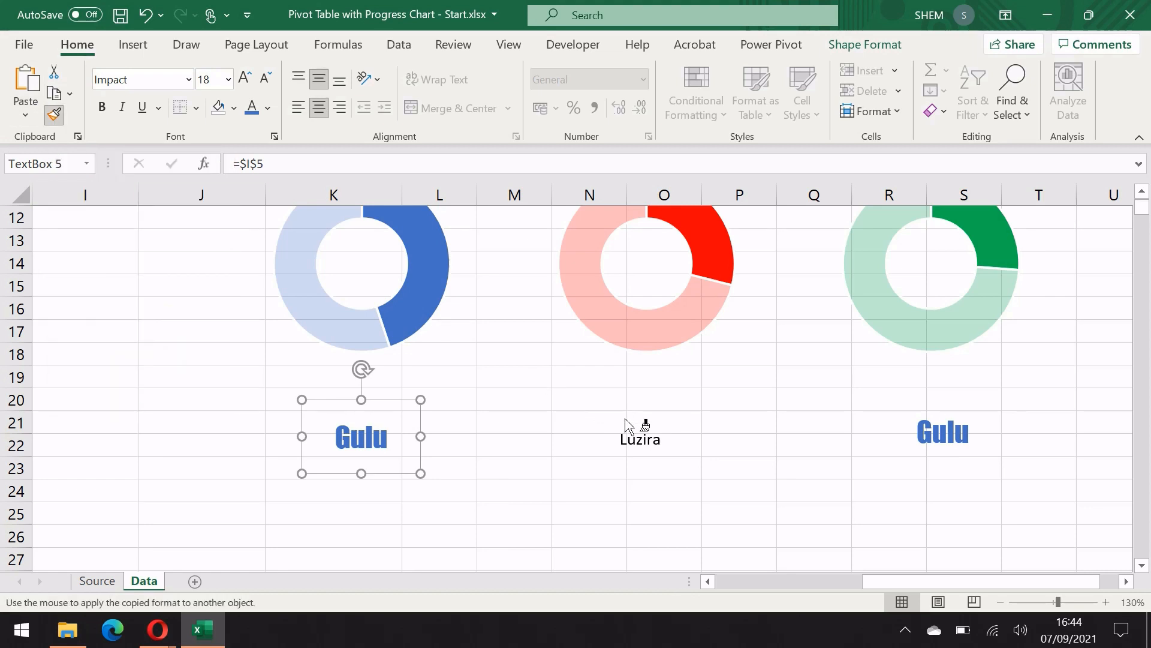
left_click(640, 442)
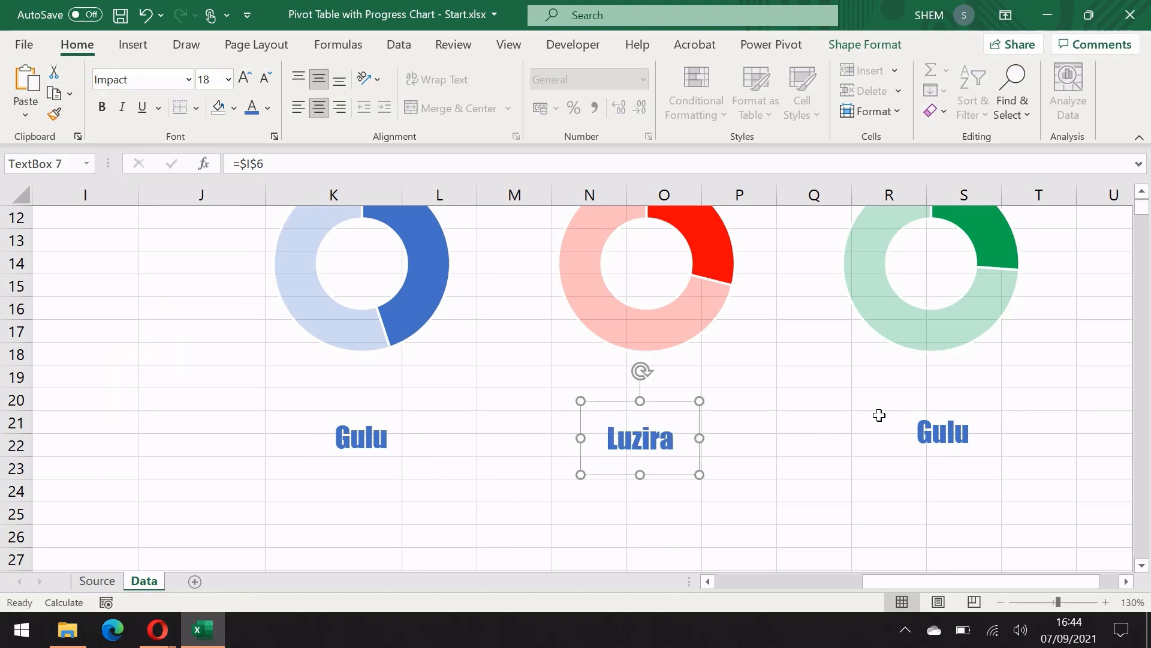
- Link the text box below the third chart to the Soroti row label with the formula =$I$7
left_click(934, 430)
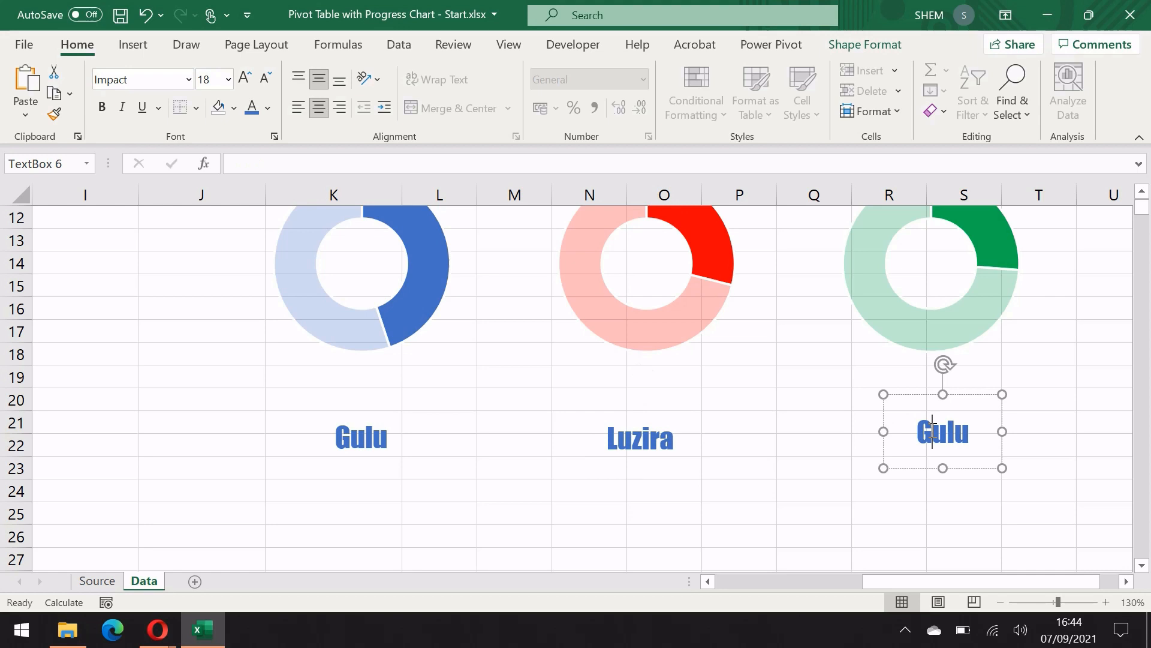
left_click(252, 169)
type("=")
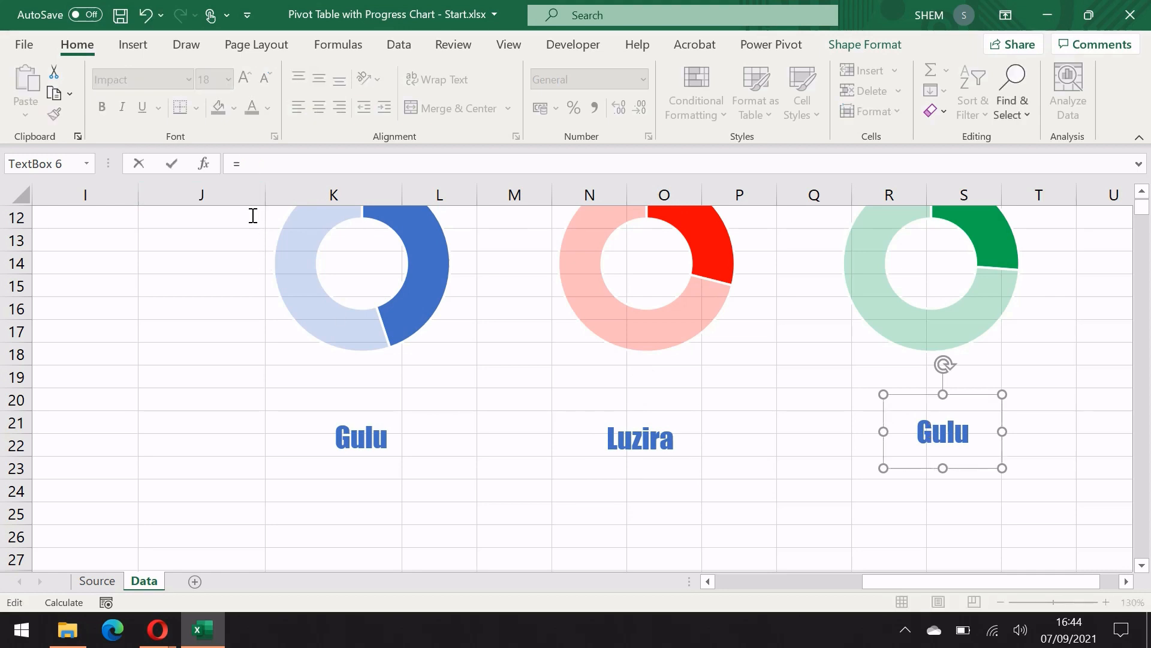
scroll(188, 353, "up", 4)
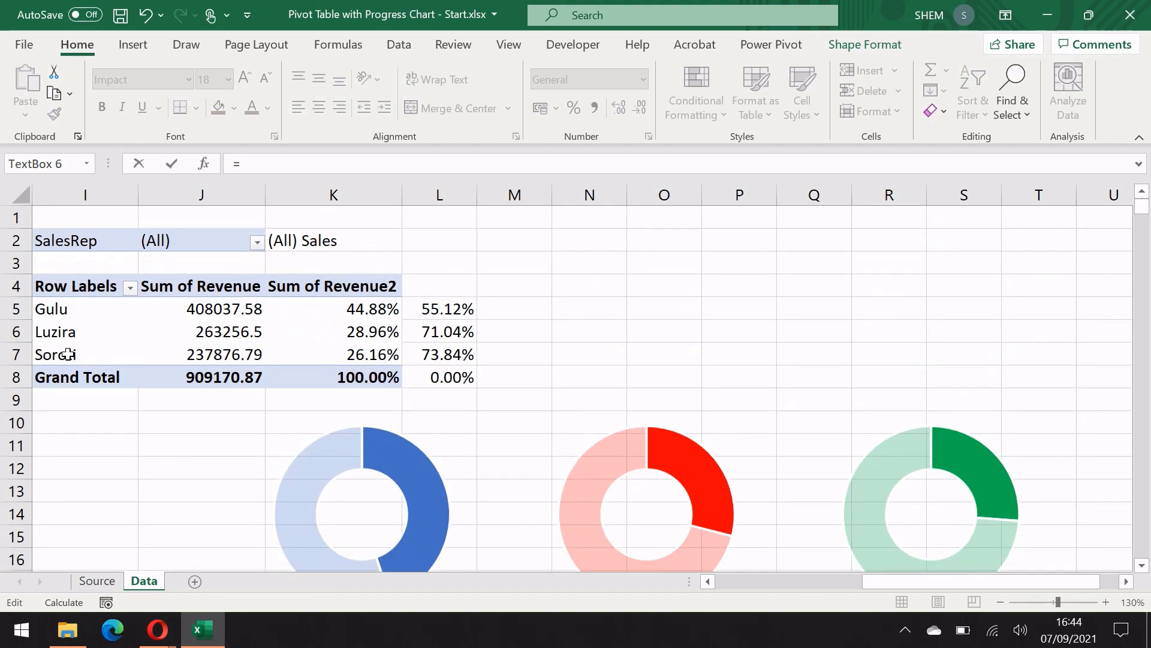
left_click(58, 358)
key("Return")
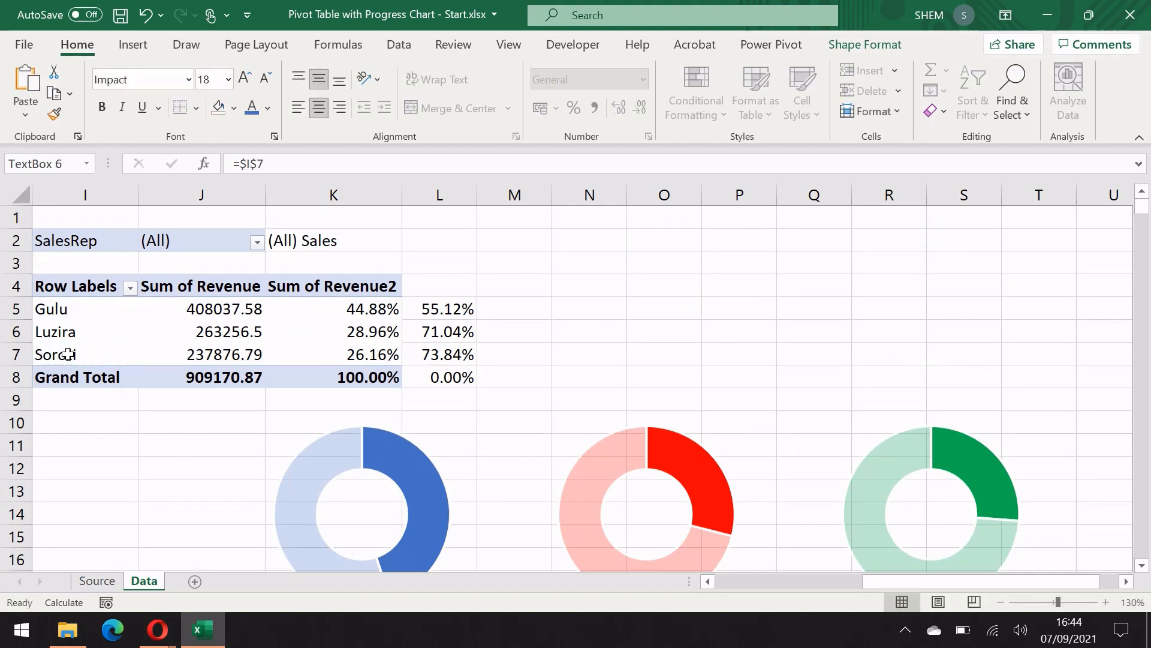
- Copy the Luzira label's formatting onto the Soroti label below the third chart
scroll(603, 296, "down", 3)
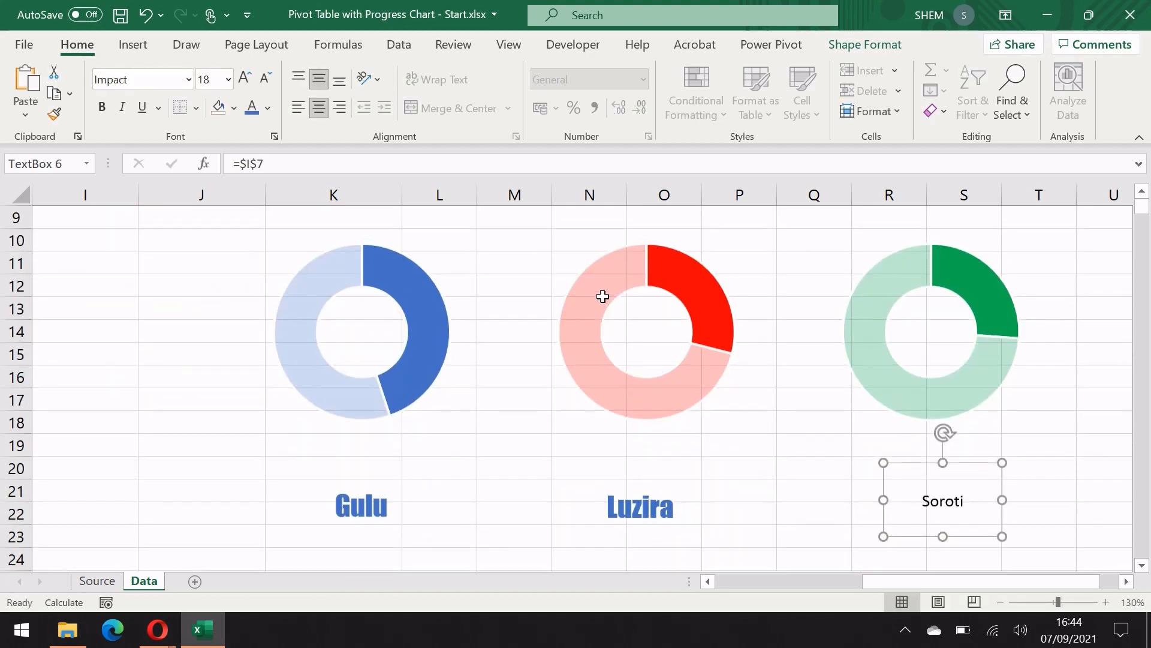
left_click(640, 504)
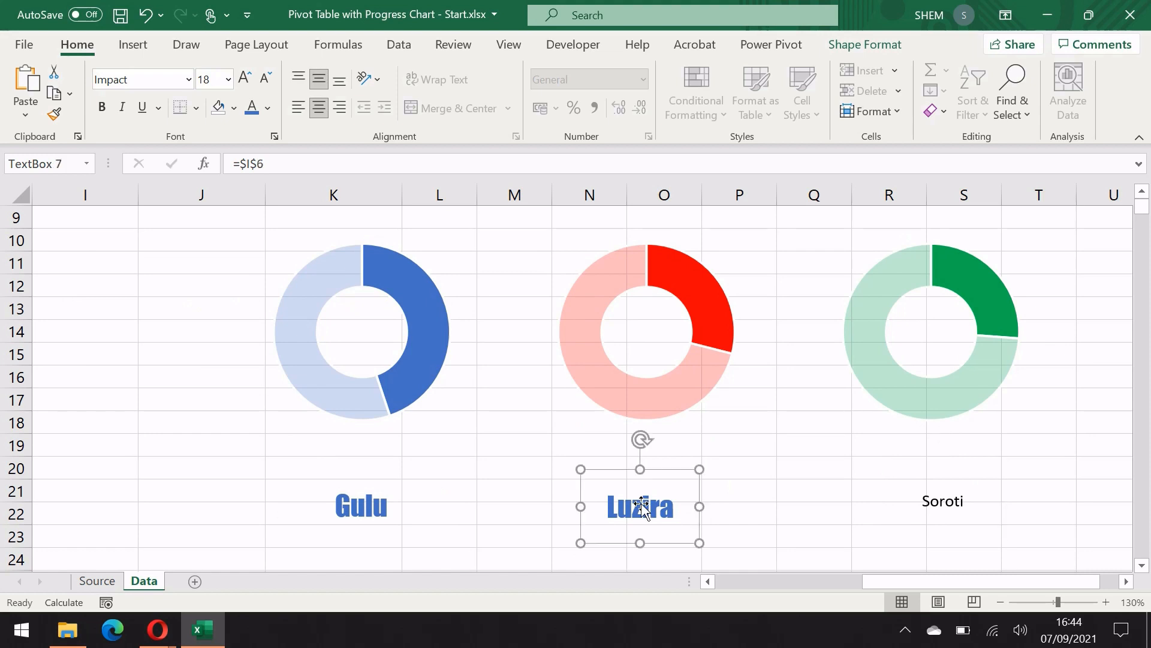
left_click(53, 118)
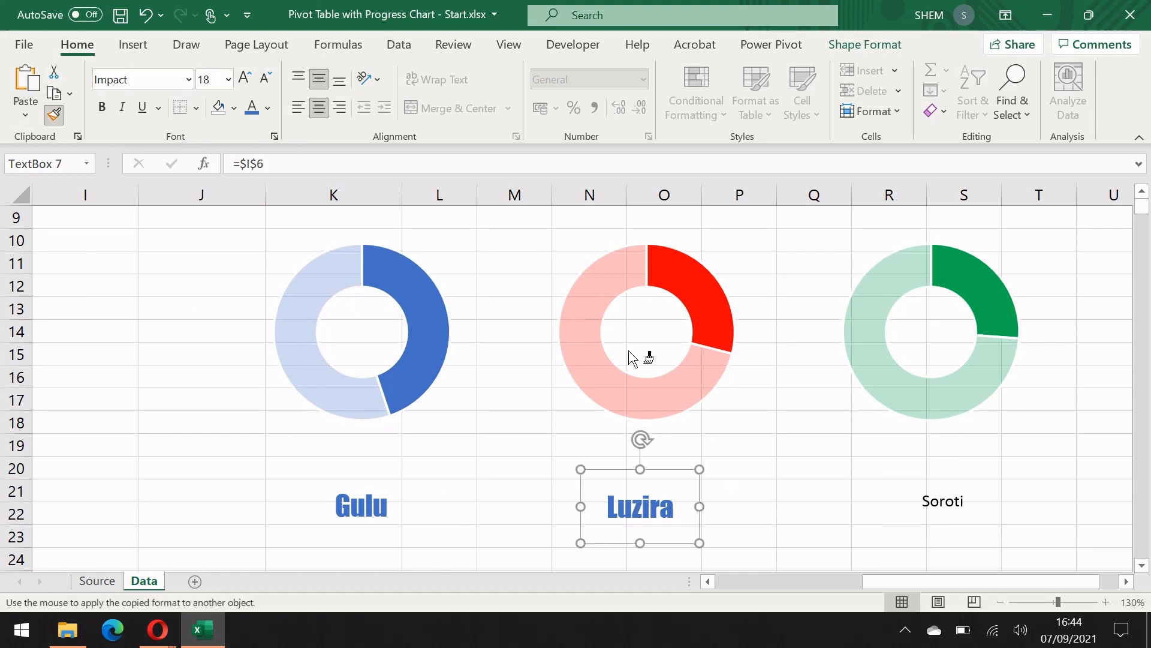
left_click(954, 508)
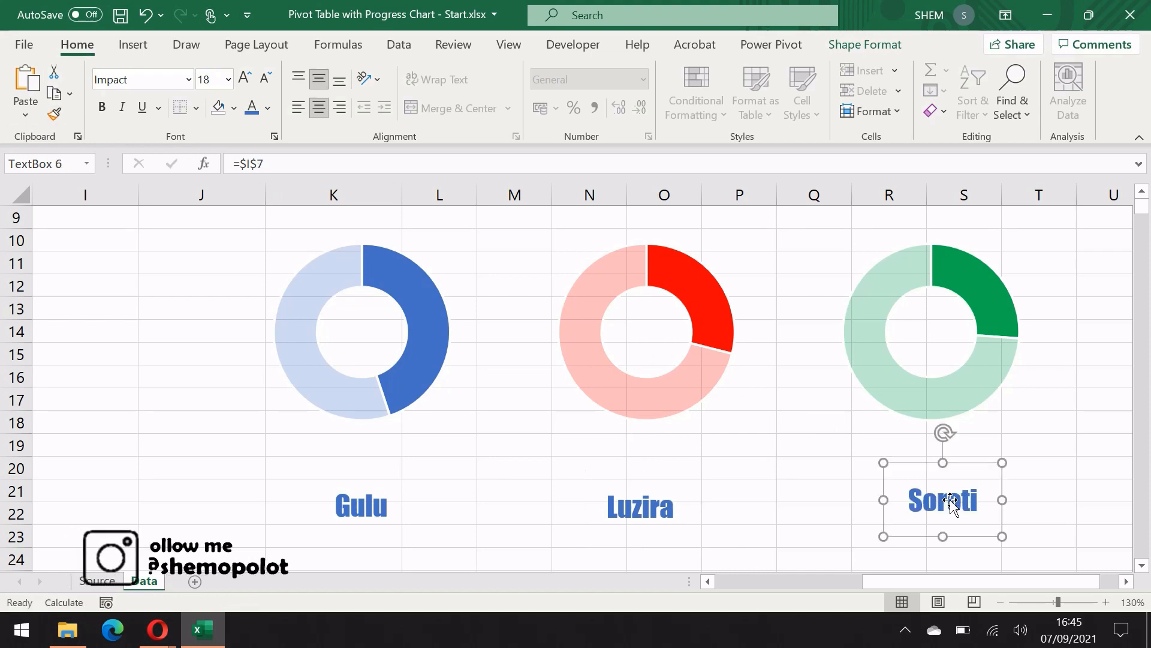
- Set the Luzira label's font colour to standard red and the Soroti label's to standard green
left_click(643, 511)
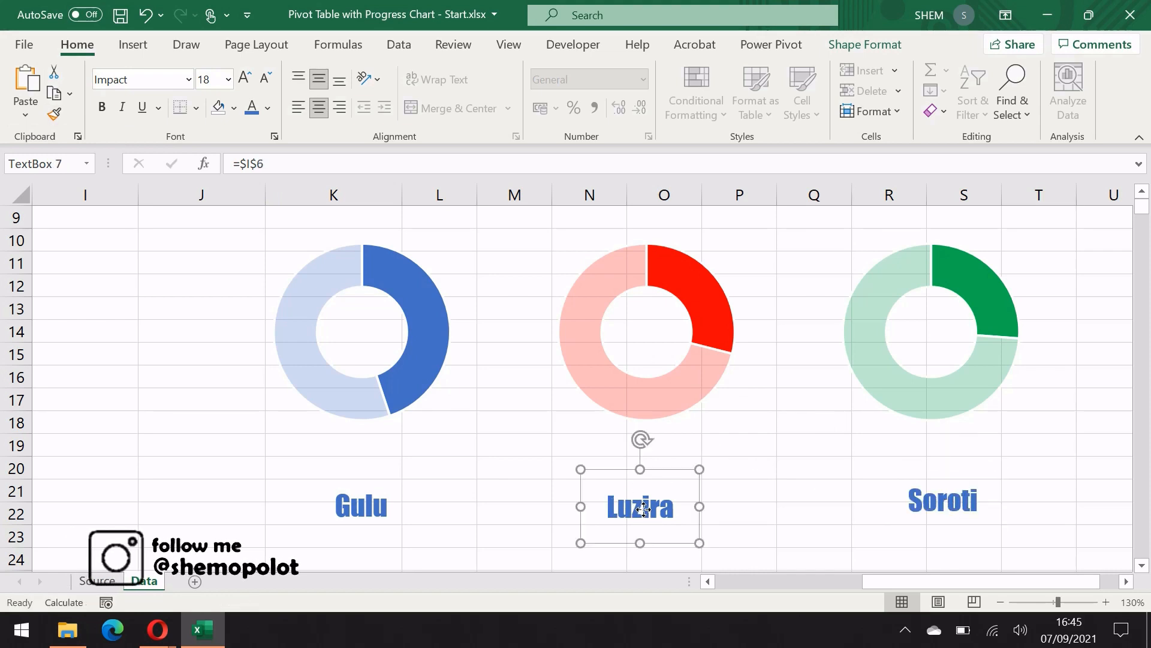
left_click(268, 110)
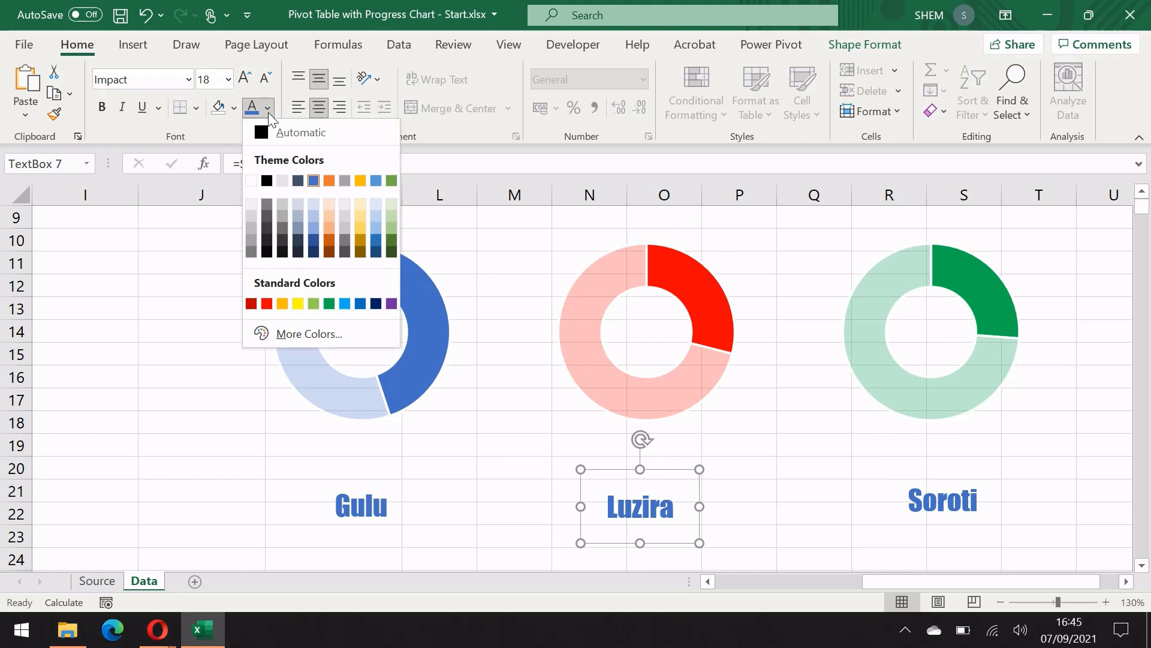
left_click(267, 304)
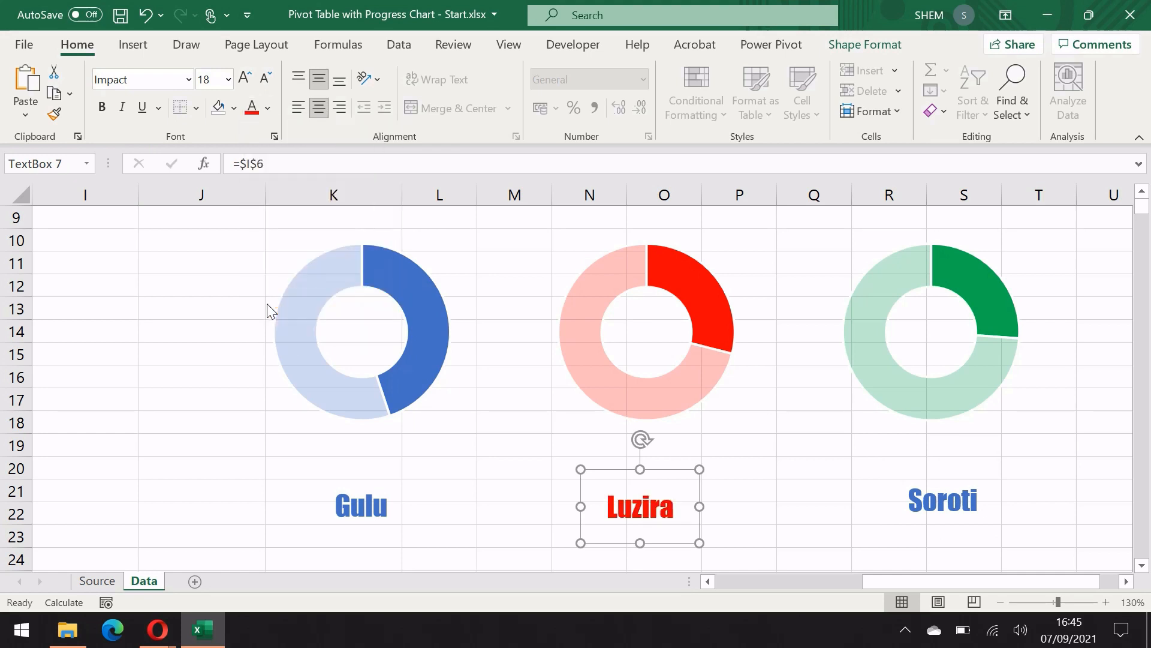
left_click(934, 508)
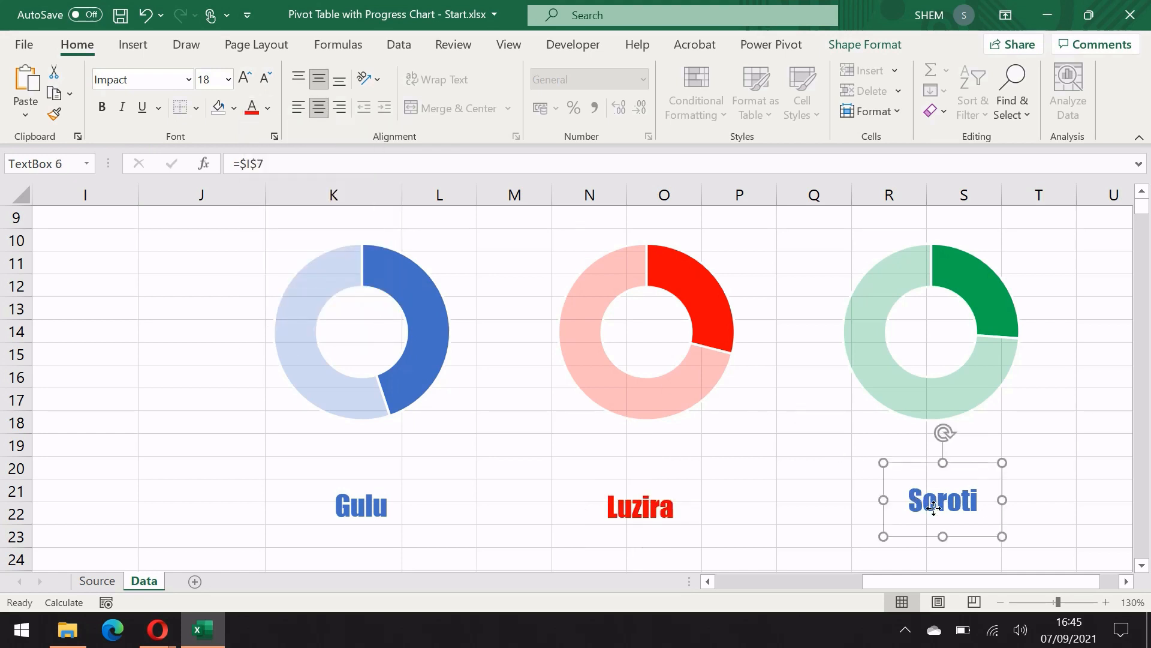
left_click(270, 114)
left_click(329, 304)
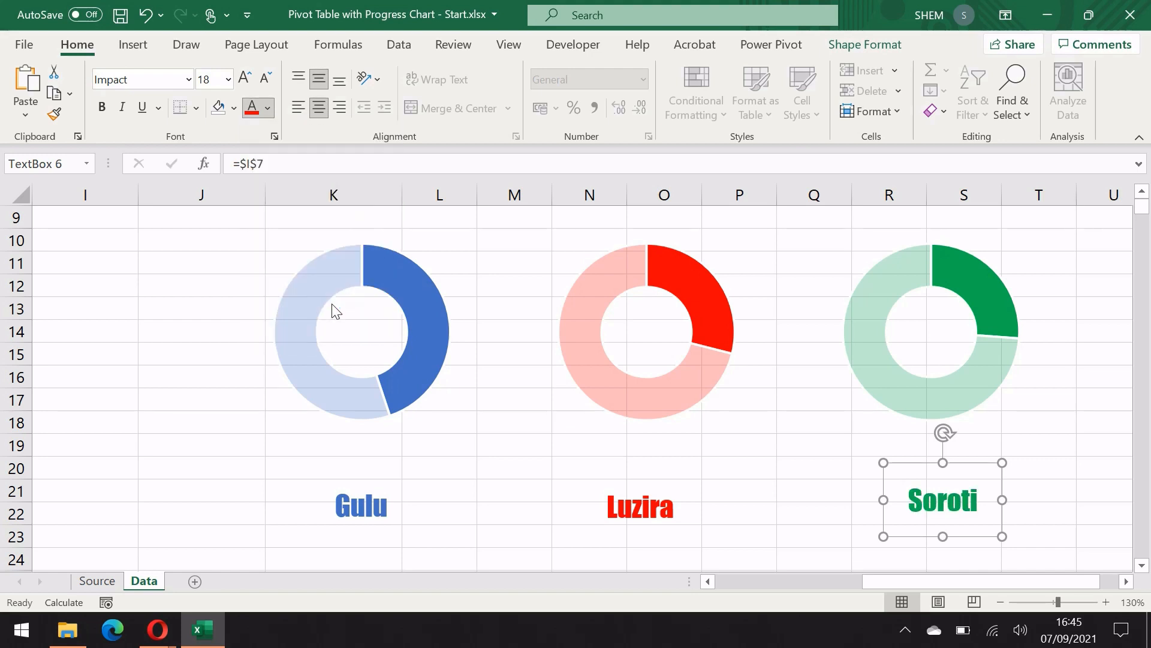
- Insert a small text box in column J beside the first doughnut chart, spanning about rows 16 to 19
scroll(295, 482, "up", 2)
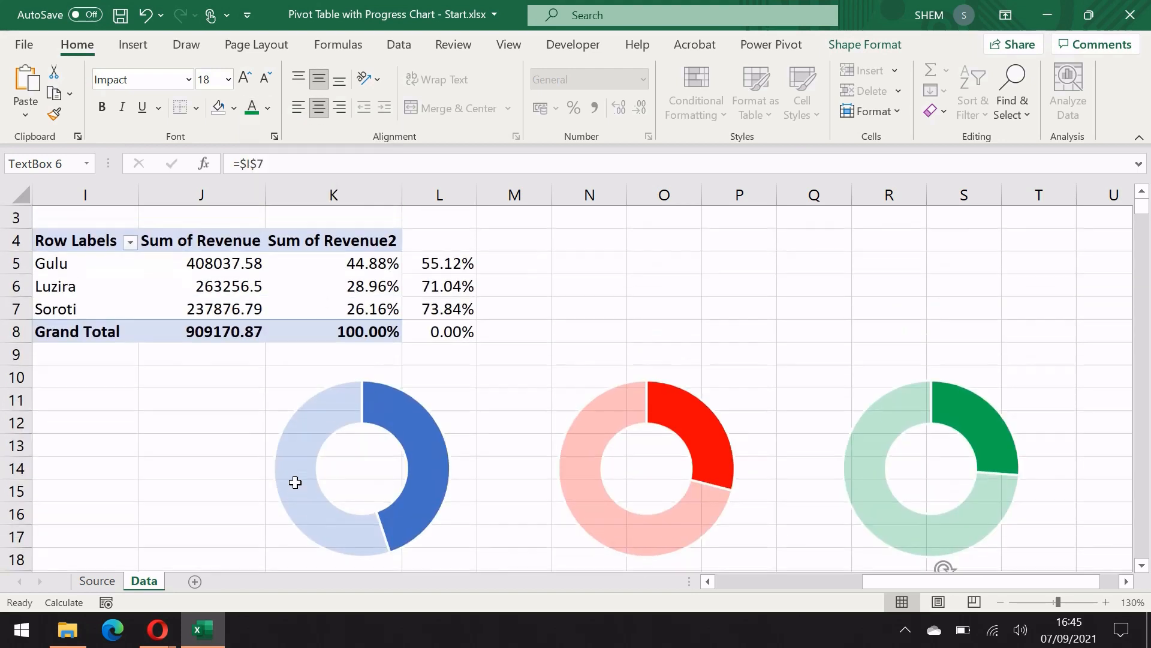
scroll(295, 483, "down", 1)
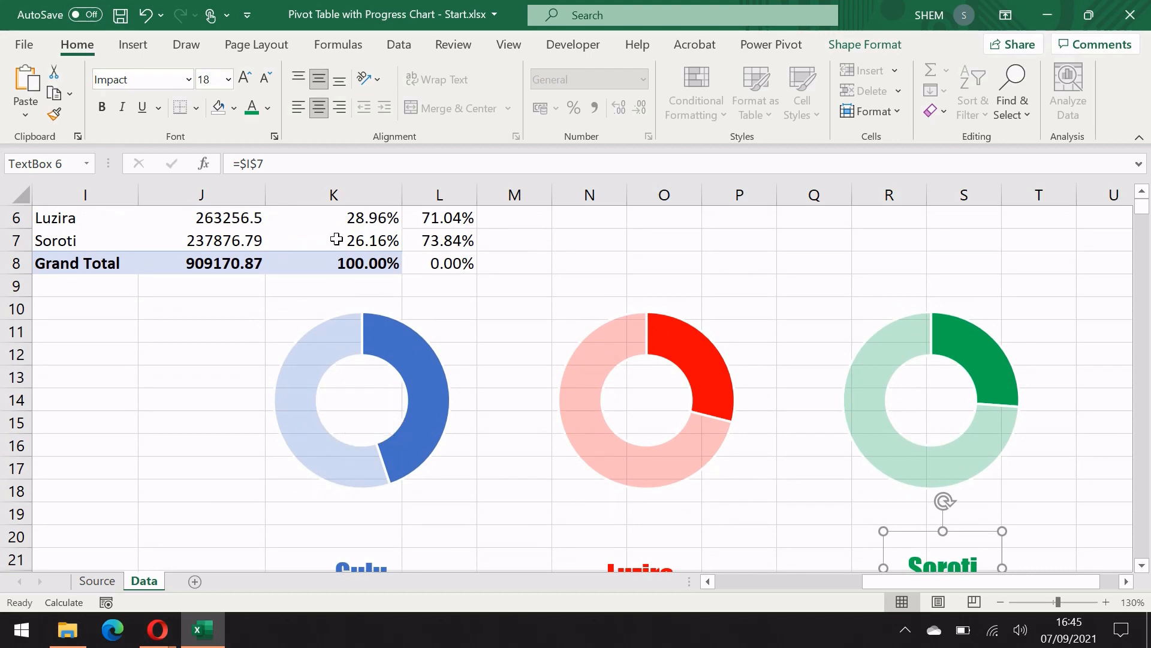
scroll(350, 270, "up", 2)
left_click(134, 44)
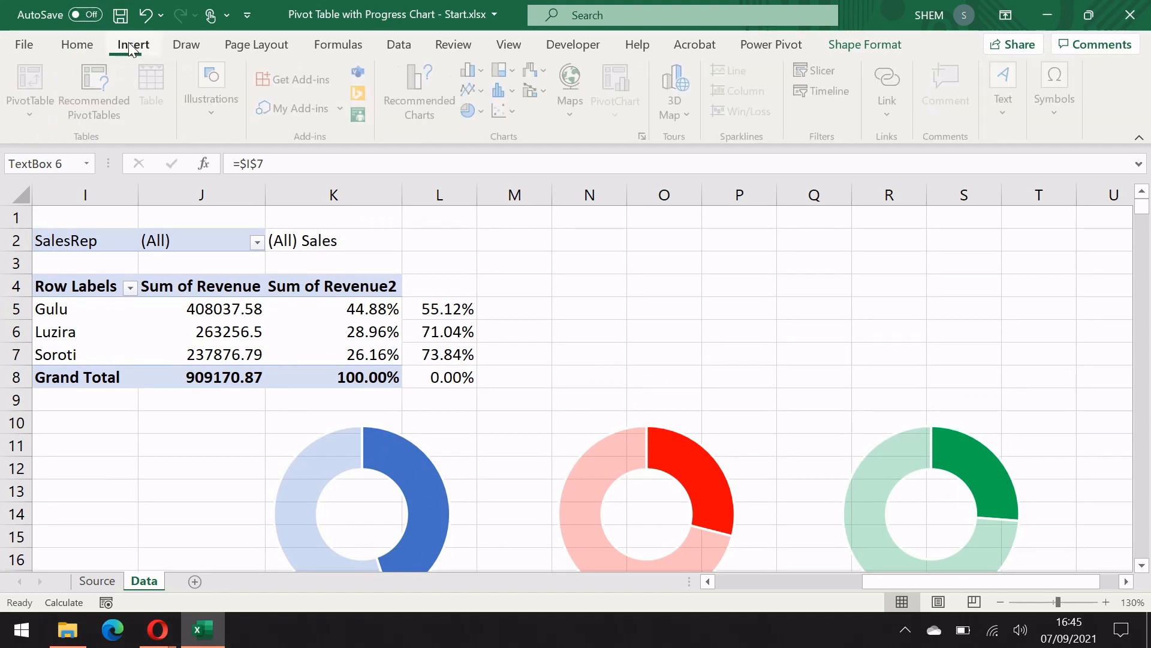
left_click(213, 108)
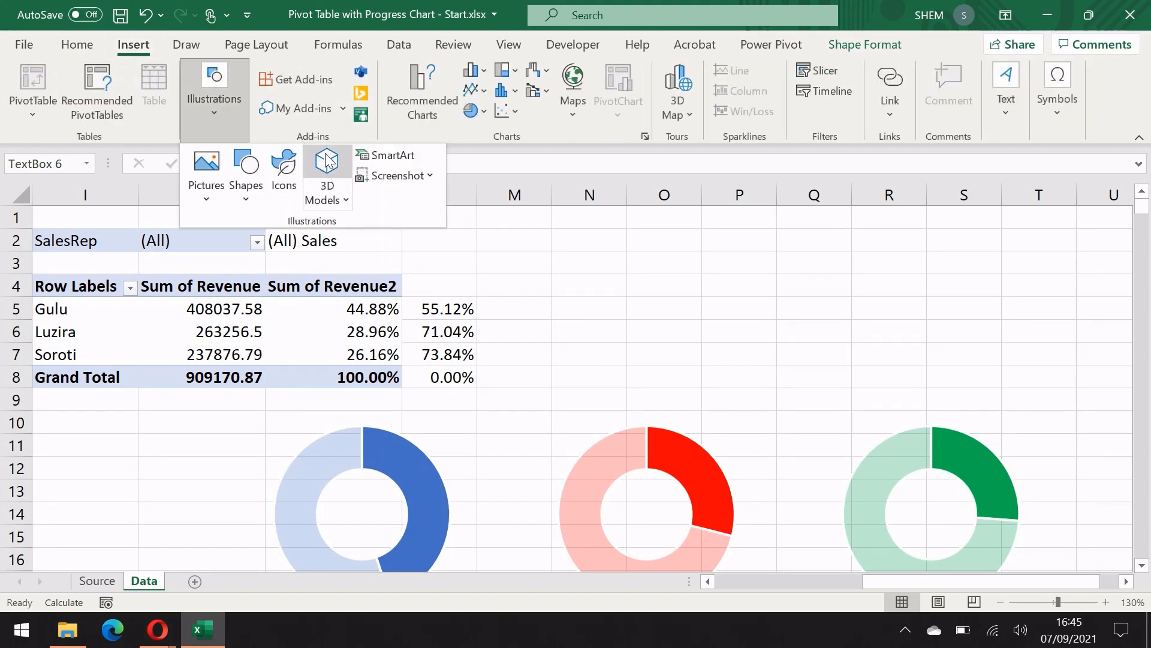
left_click(250, 189)
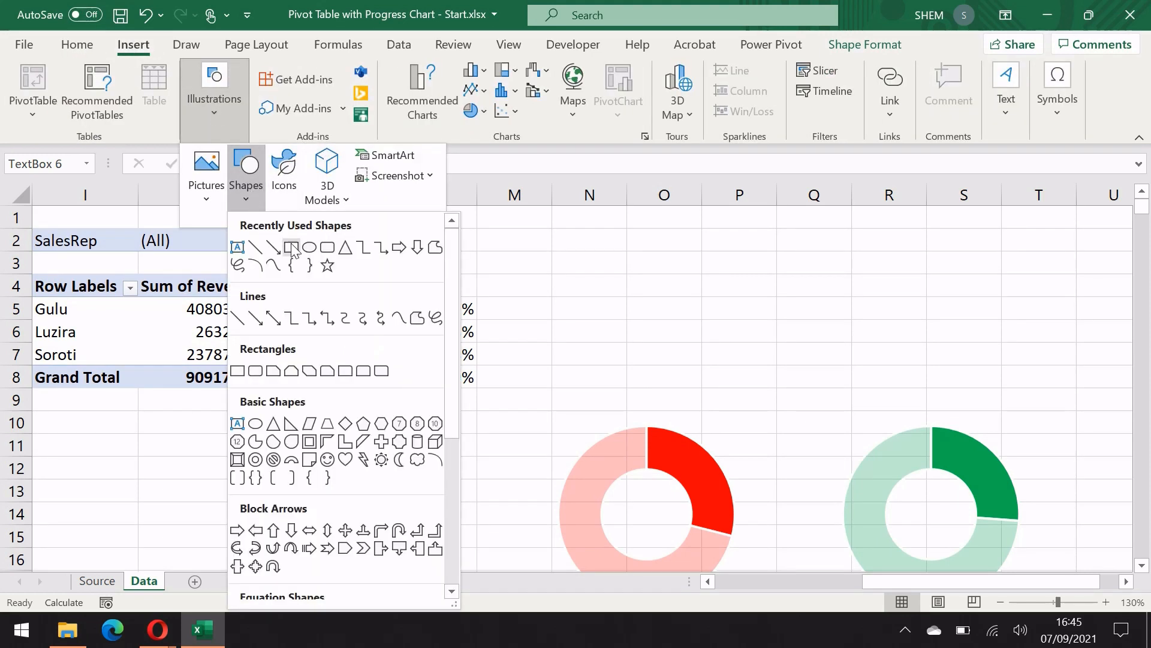
left_click(238, 247)
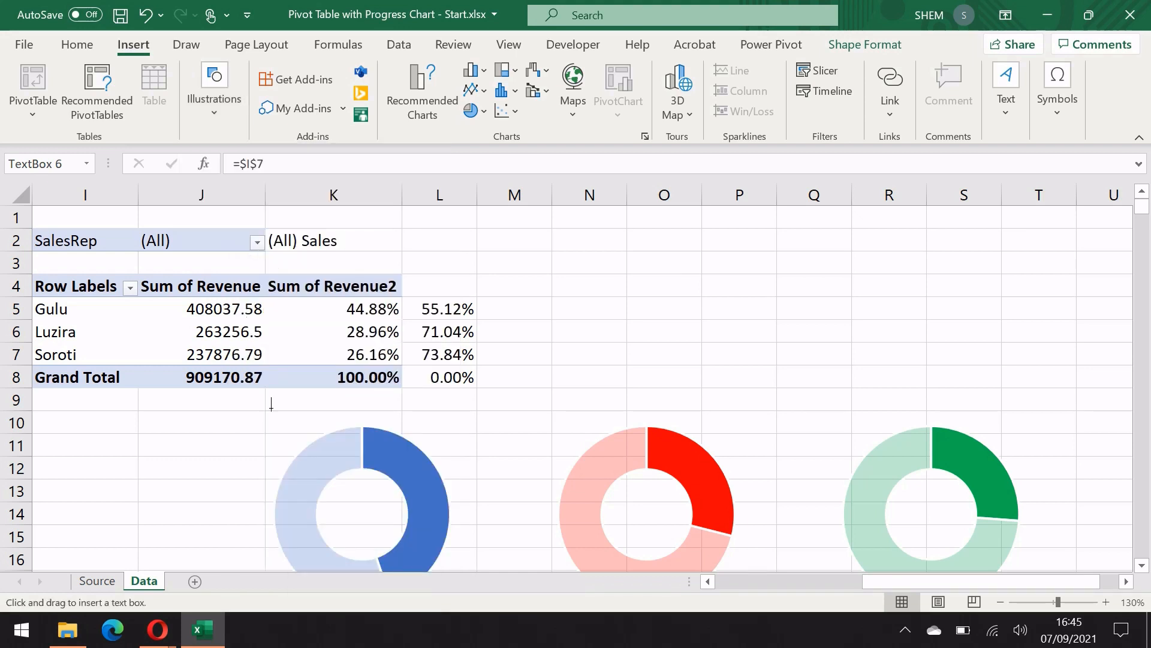
scroll(272, 423, "down", 3)
left_click_drag(181, 345, 263, 422)
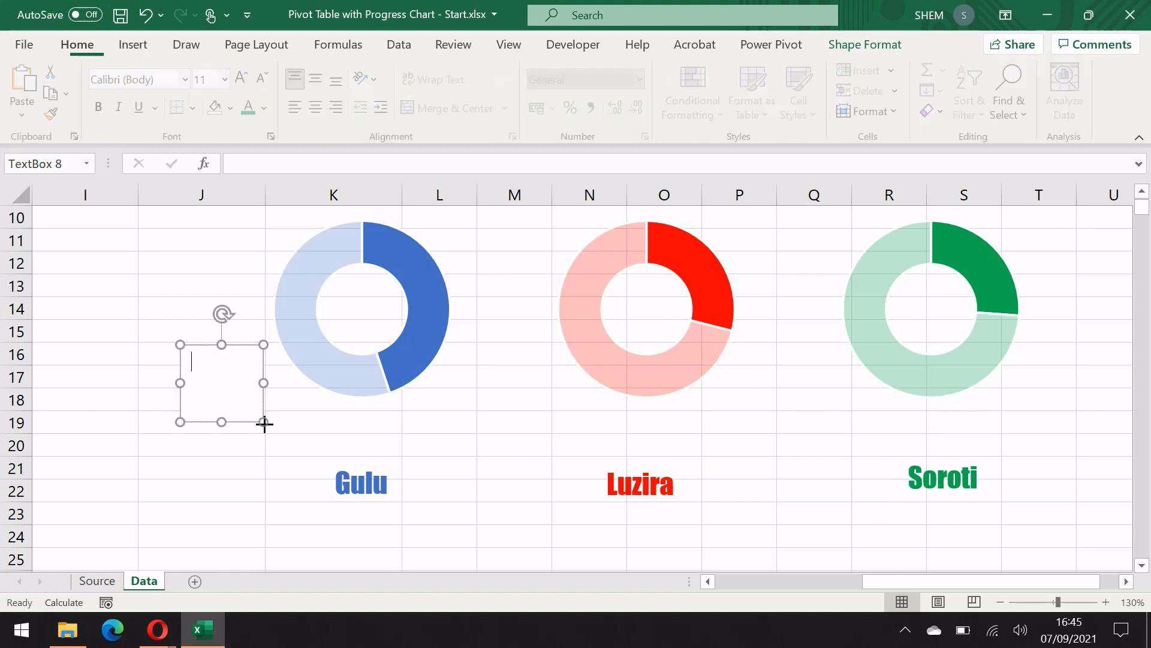
- Link the new text box beside the first chart to Gulu's percentage cell with the formula =$K$5
scroll(242, 472, "up", 3)
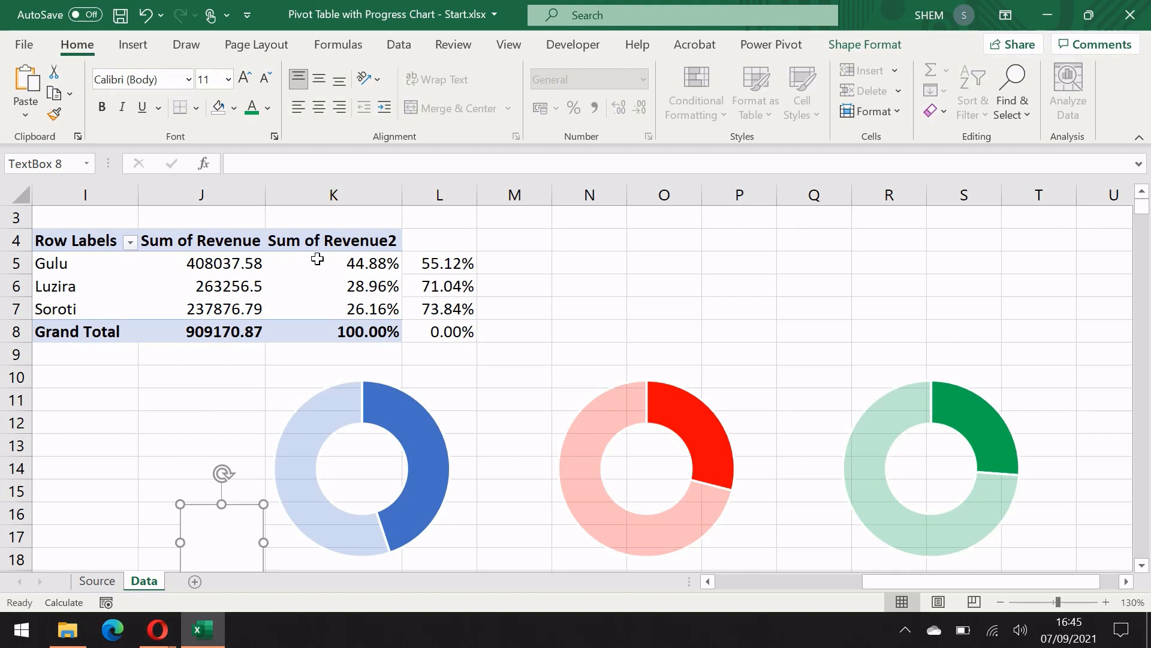
left_click(236, 165)
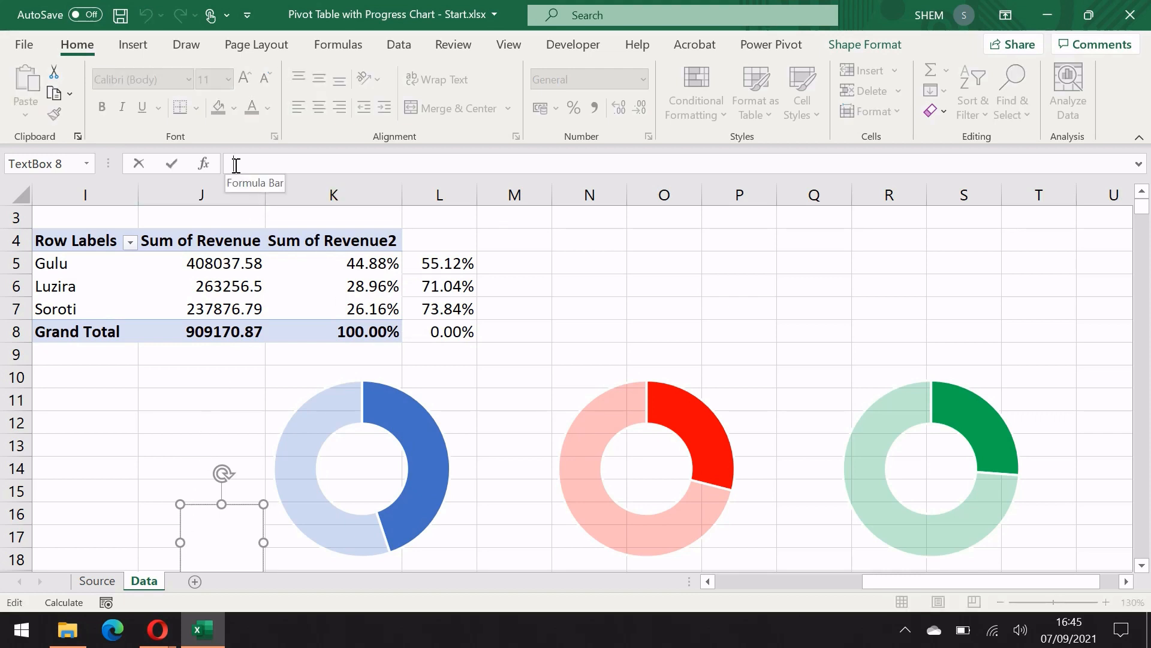
type("=")
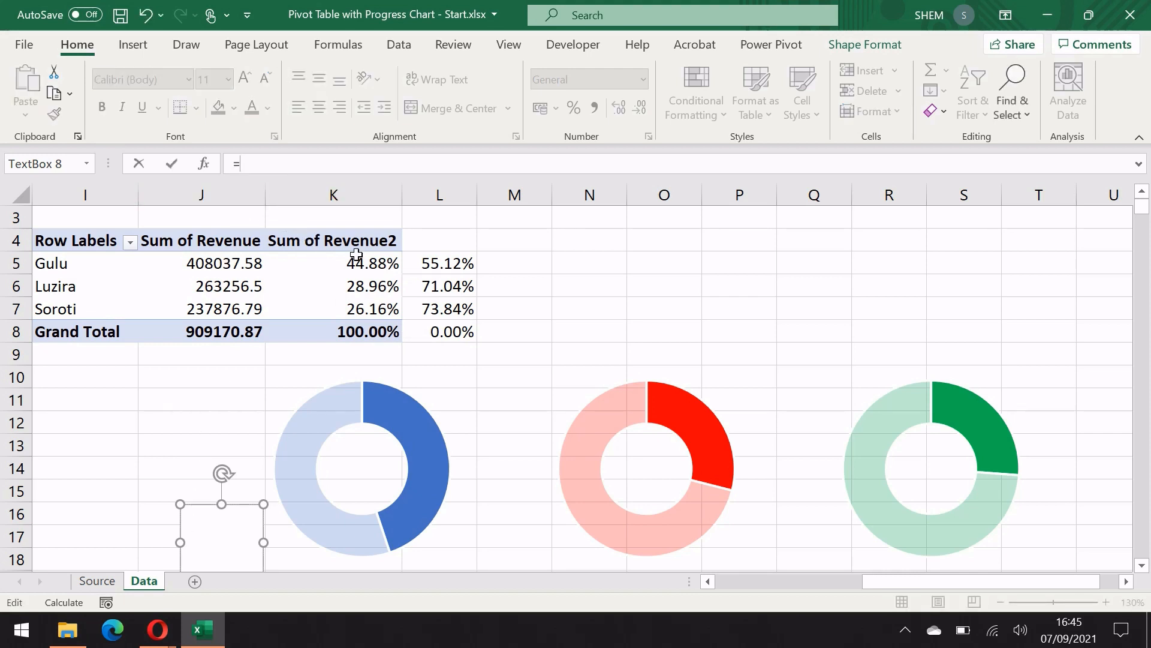
left_click(366, 265)
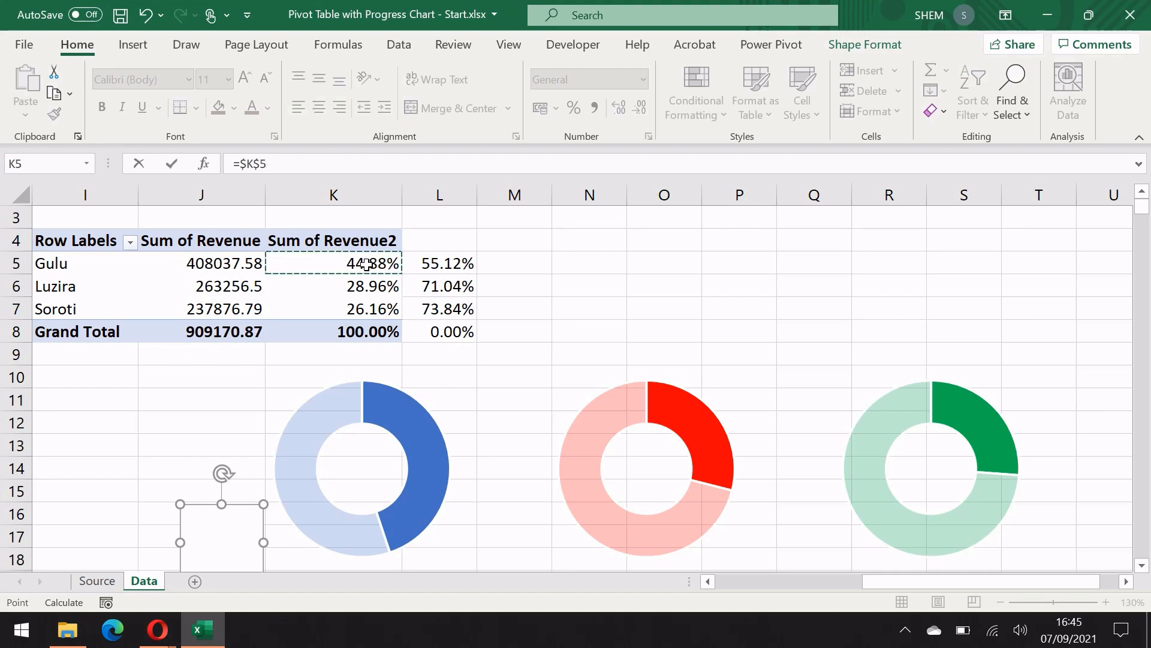
key("Return")
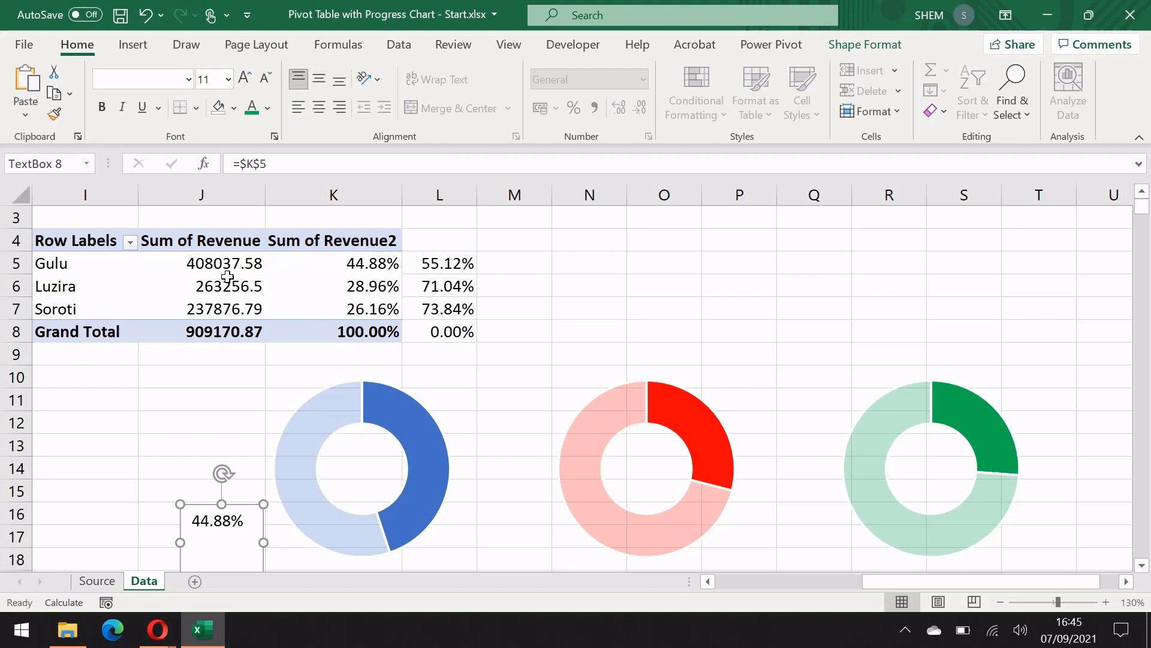
left_click(167, 81)
type("Impact")
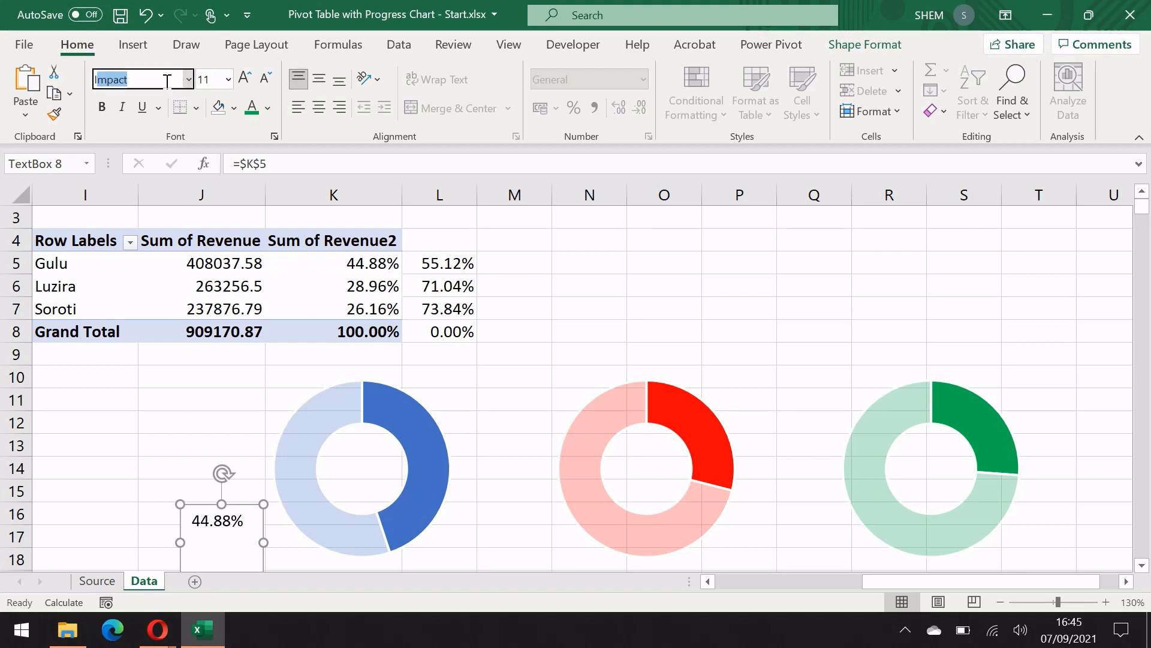
key("Escape")
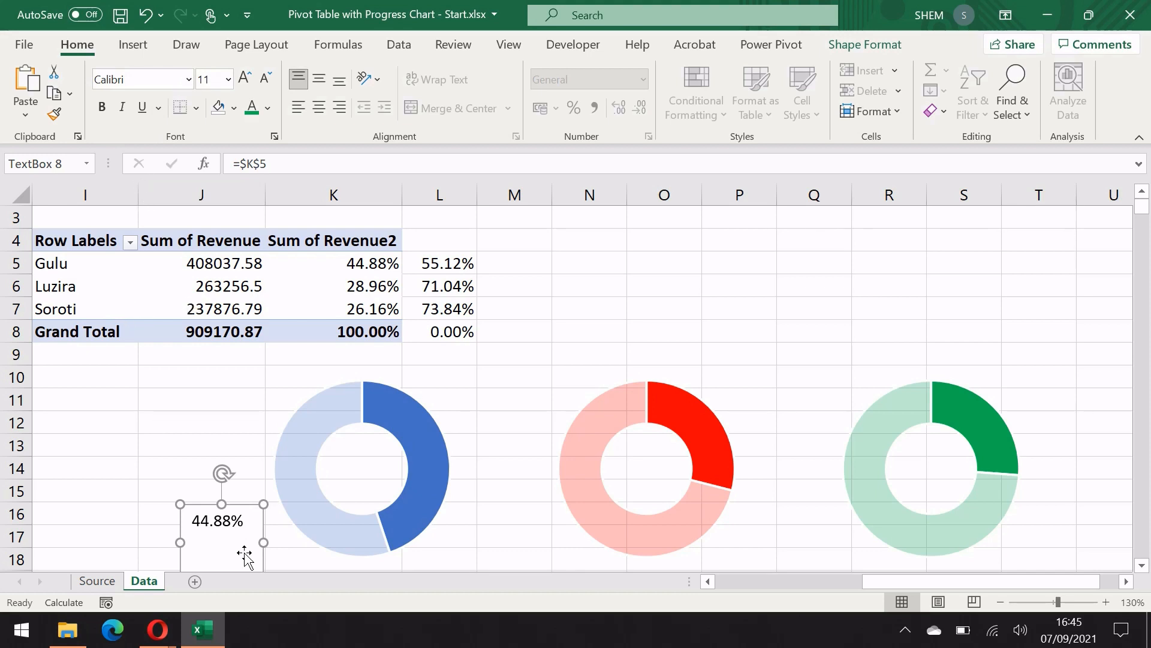
- Format the Gulu percentage text box with the Impact font at size 16
left_click(166, 84)
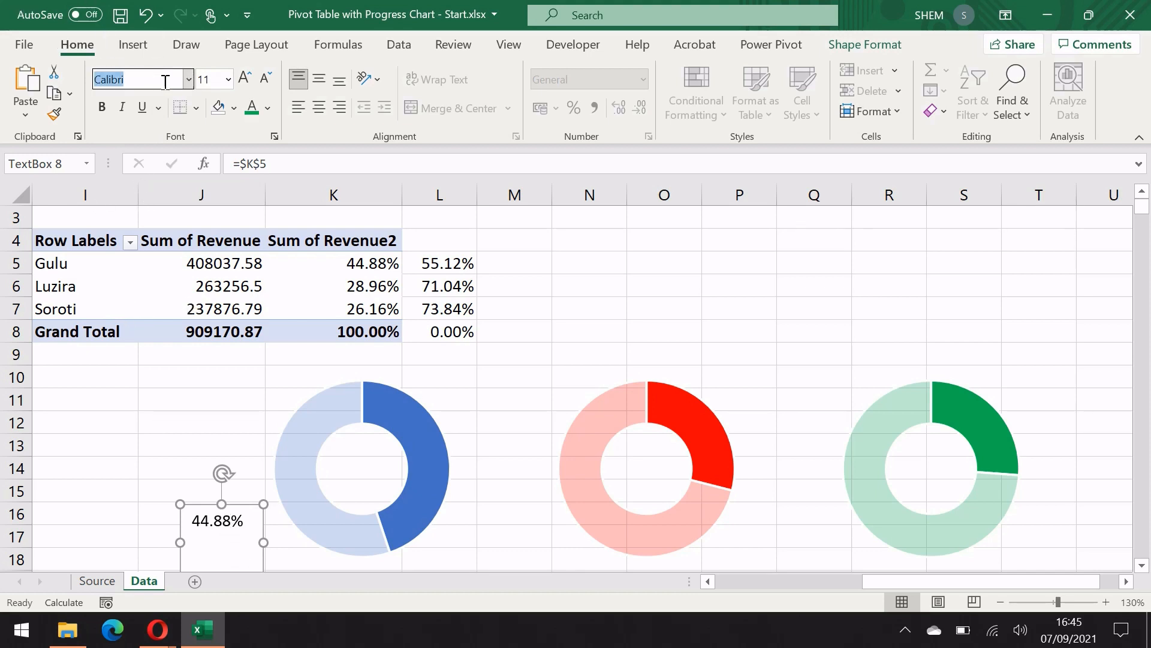
type("Impact")
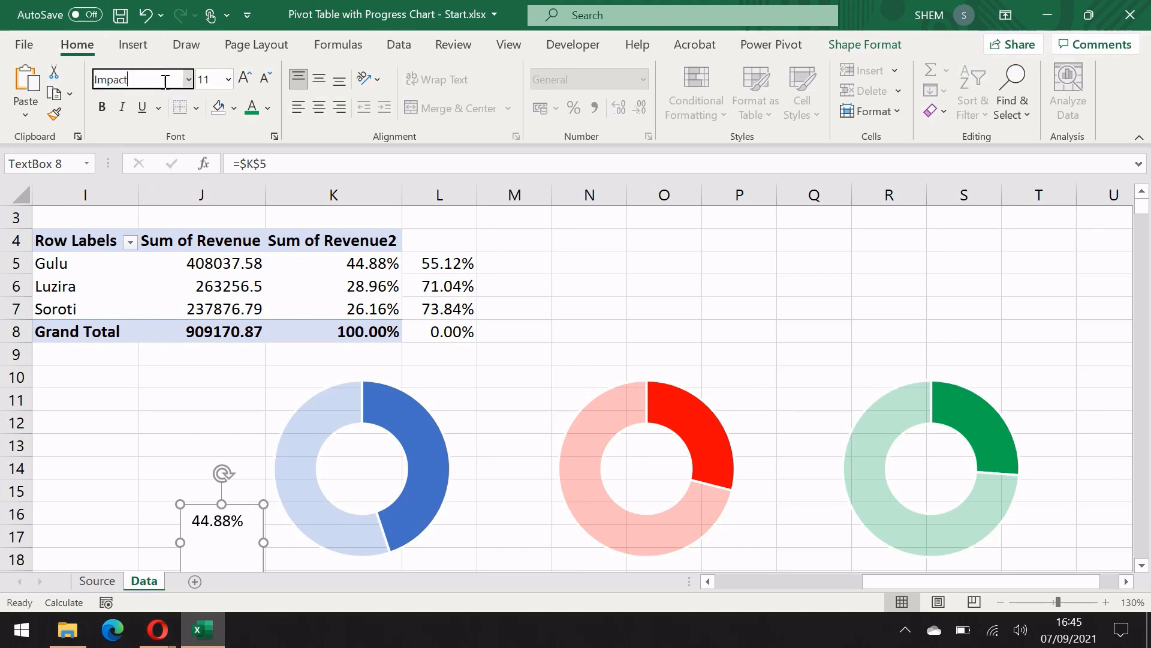
key("Return")
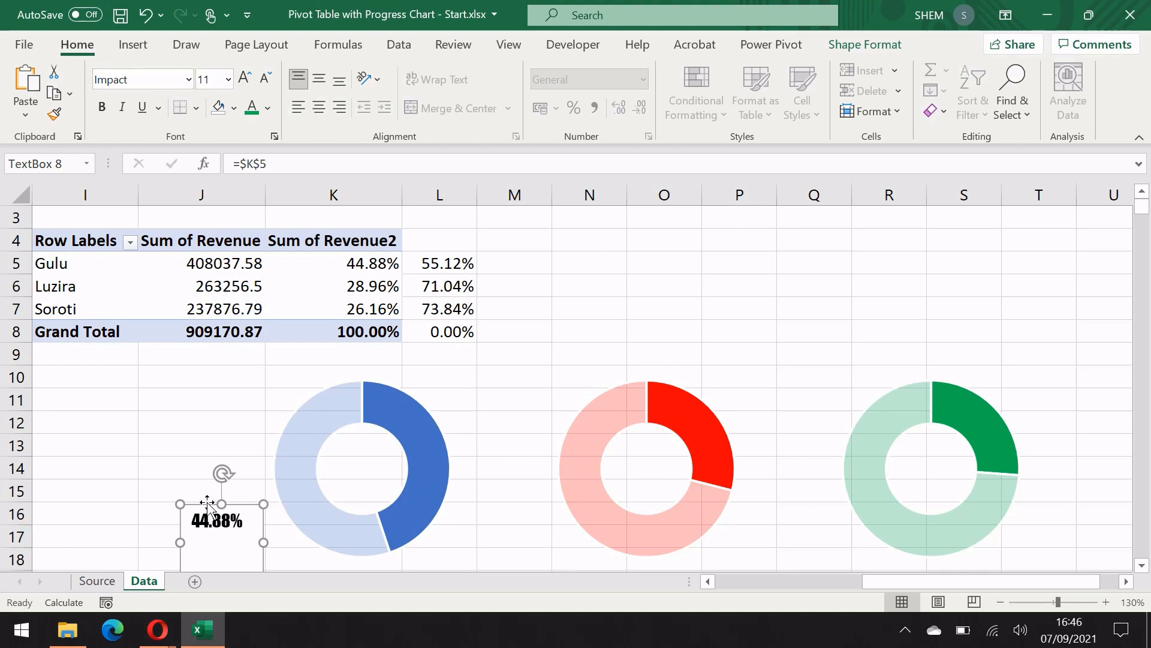
left_click(243, 78)
left_click(242, 78)
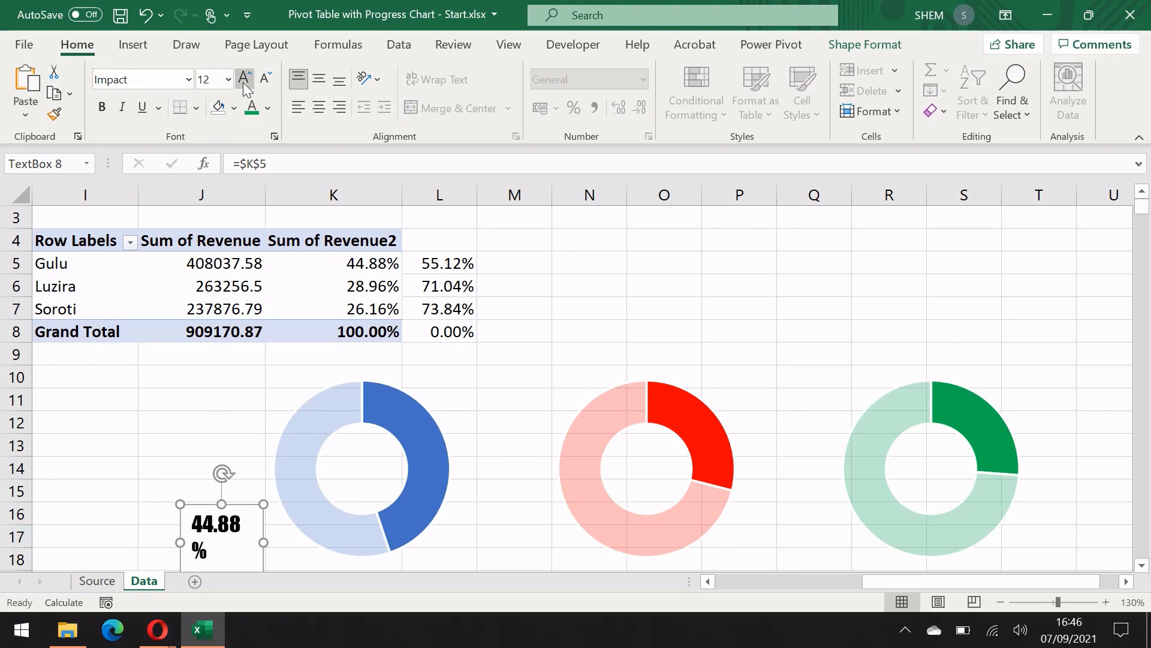
left_click(243, 78)
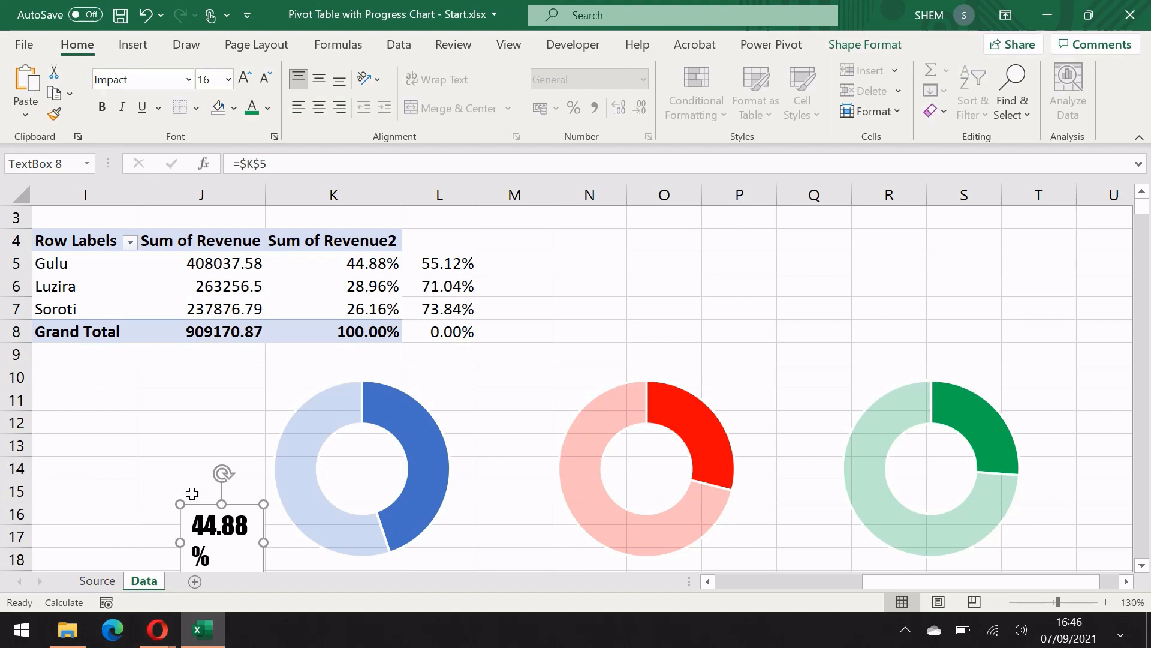
- Move the Gulu percentage text box up beside the first chart, colour its text theme blue and resize it to about 1.6 by 2.29 cm
left_click_drag(194, 508, 169, 419)
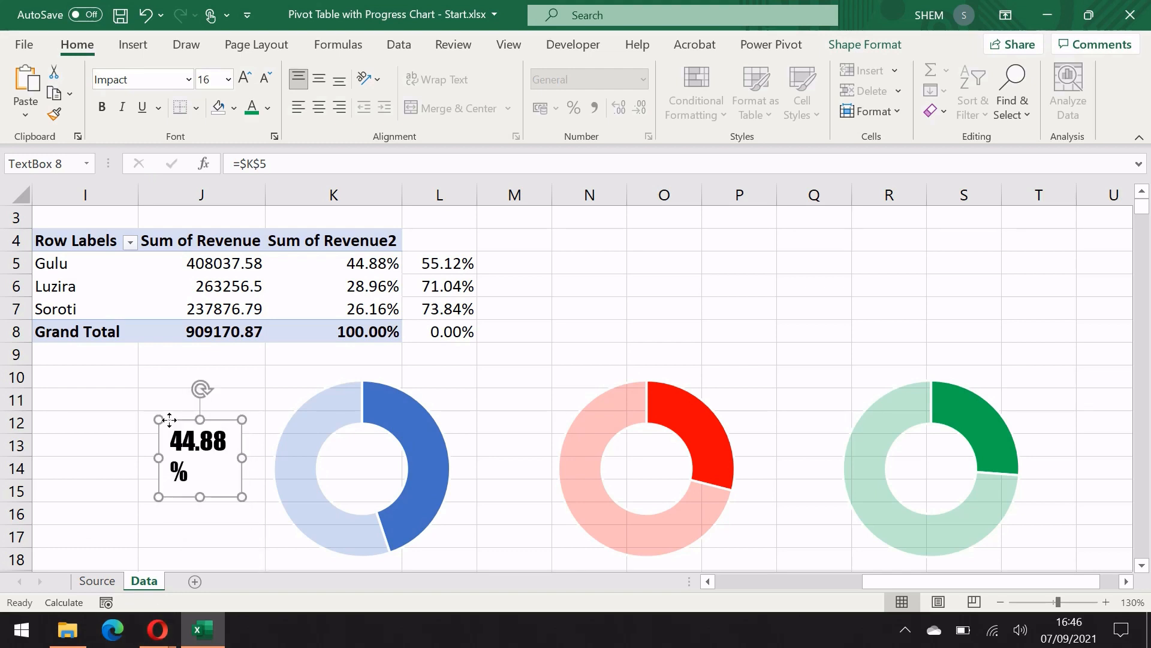
left_click(271, 109)
left_click(312, 180)
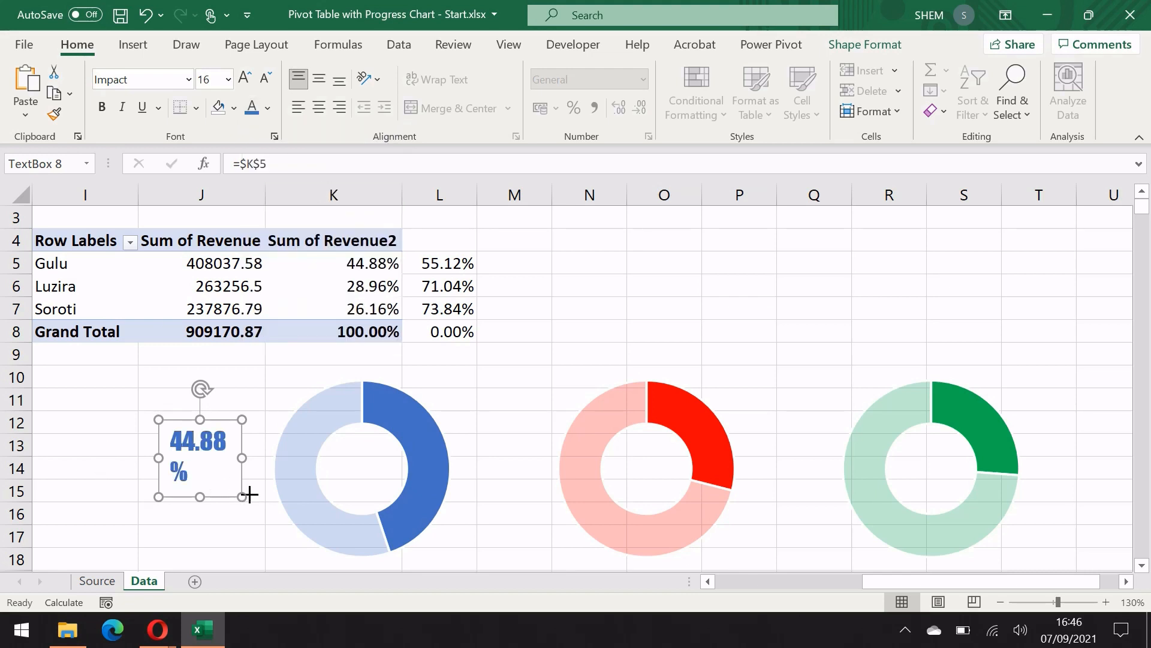
left_click_drag(250, 494, 266, 488)
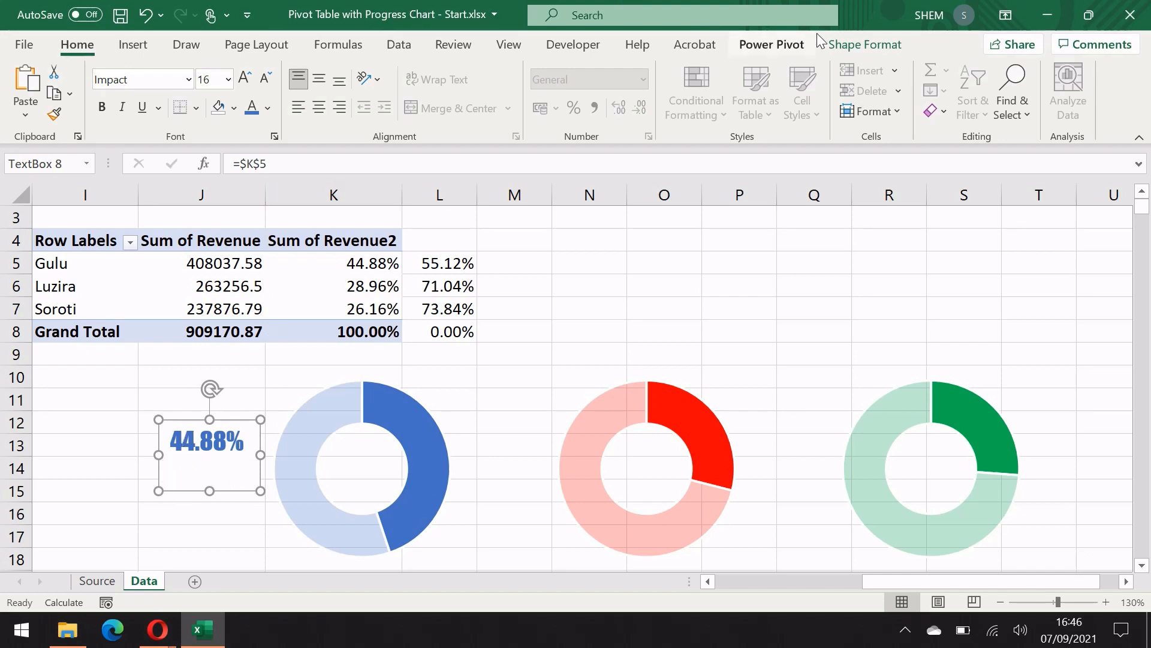
- Remove the Gulu percentage text box's fill and outline and place it in the centre of the first doughnut chart
left_click(849, 43)
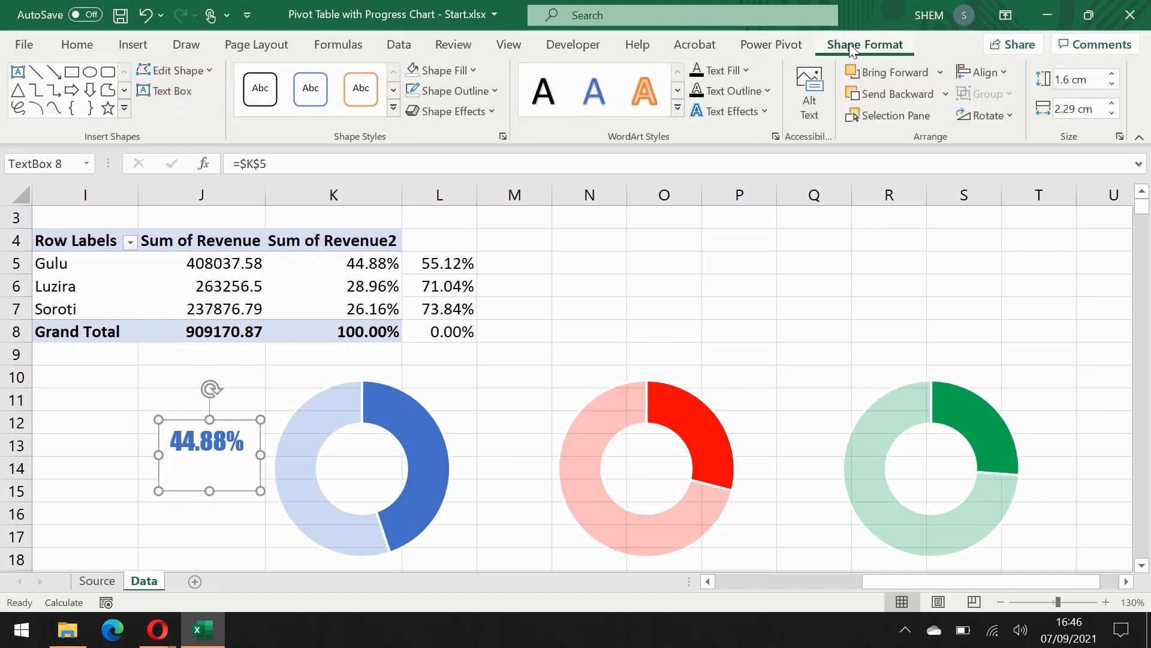
left_click(474, 70)
left_click(473, 293)
left_click(474, 90)
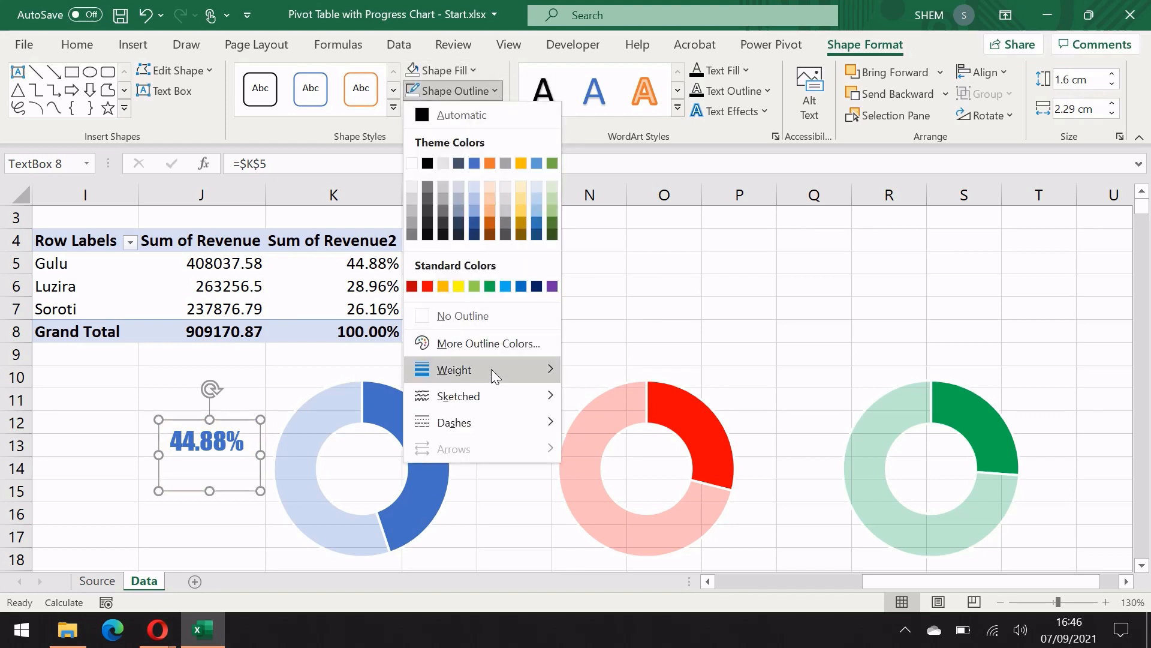
left_click(513, 317)
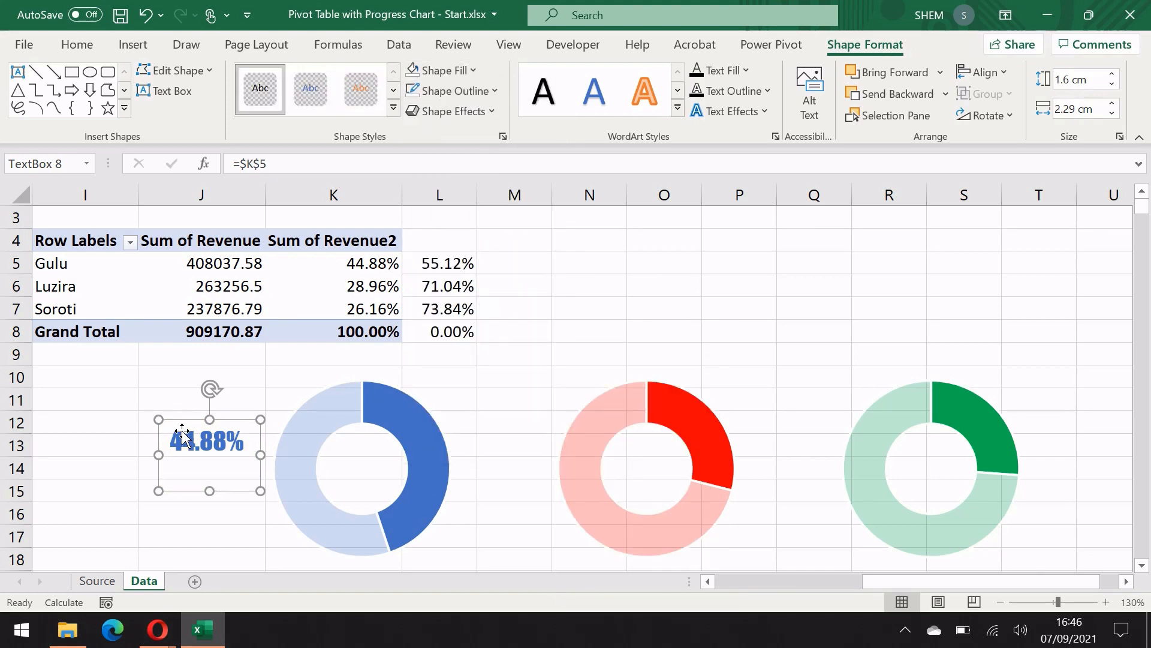
left_click_drag(181, 424, 336, 447)
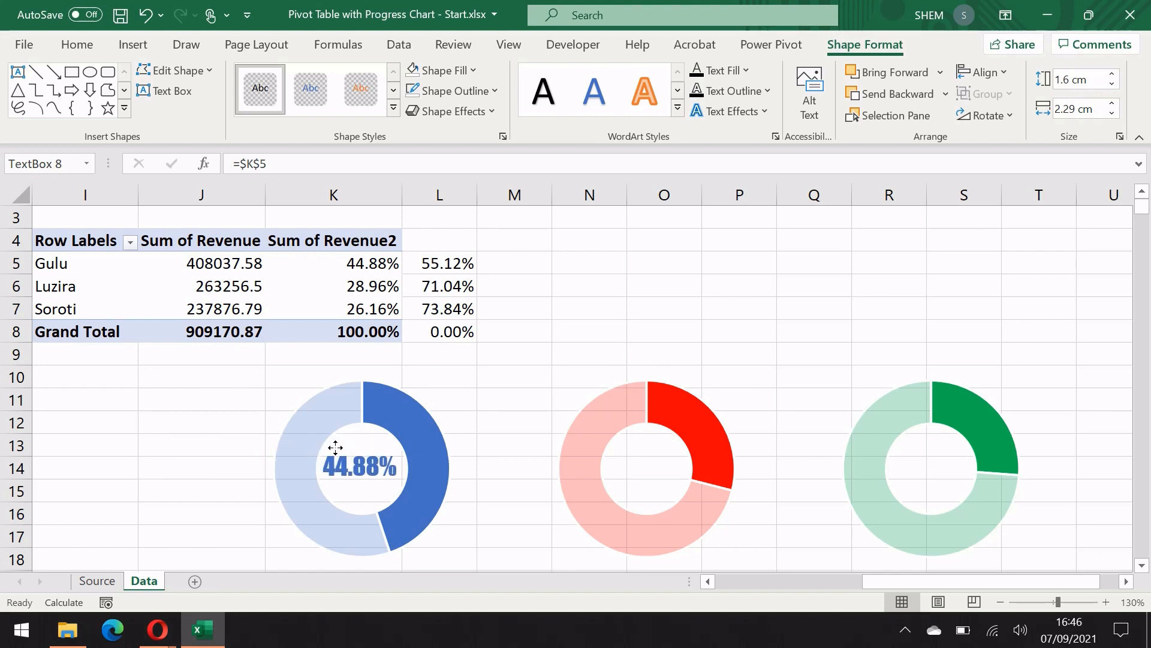
left_click_drag(336, 448, 336, 448)
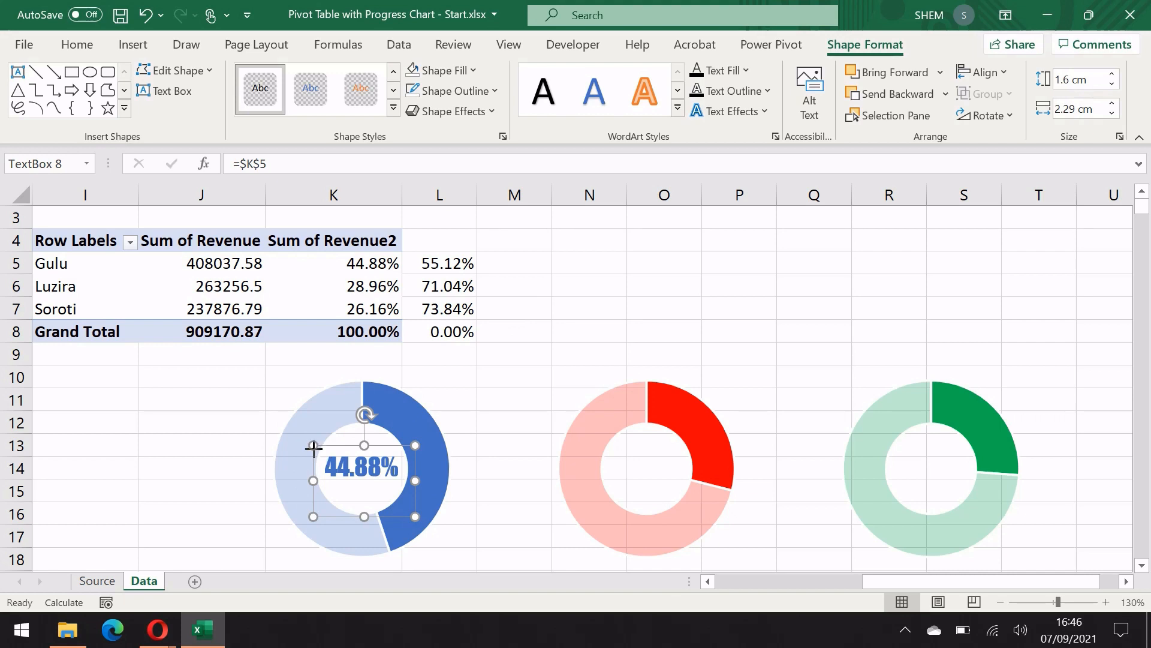
- Duplicate the Gulu percentage text box twice and place the copies in the centres of the red and green doughnut charts
key("ctrl+d")
key("ctrl+d")
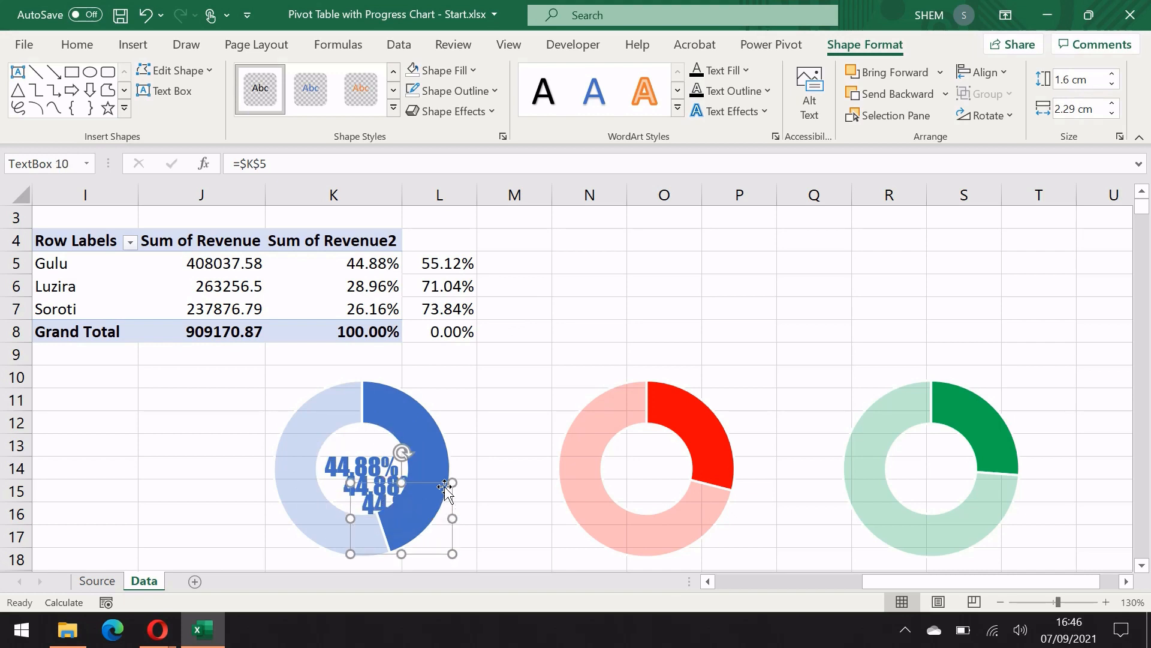
left_click_drag(445, 488, 695, 450)
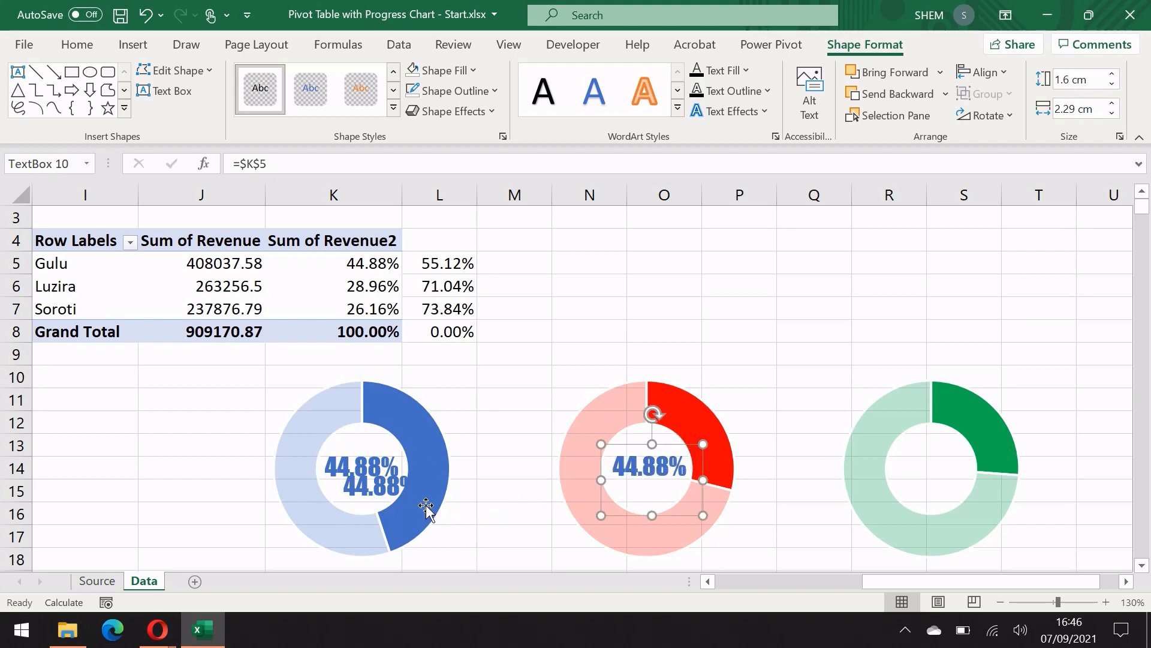
left_click(379, 480)
left_click_drag(412, 466, 967, 443)
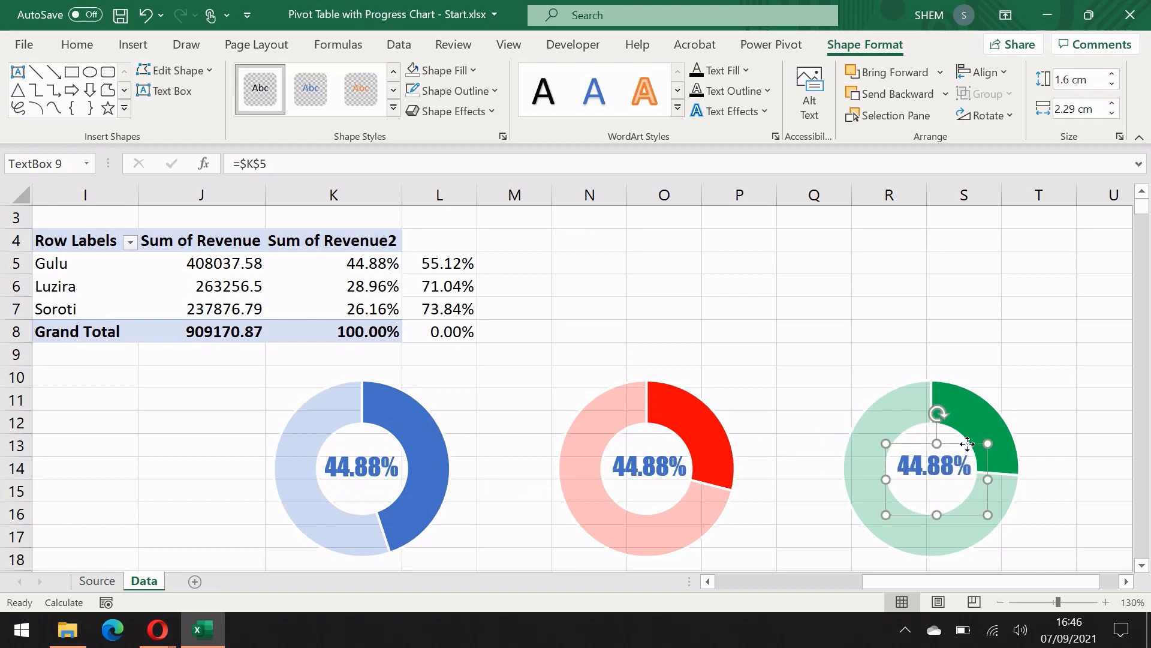
- Relink the text box inside the red doughnut chart to Luzira's percentage with the formula =$K$6
left_click(652, 471)
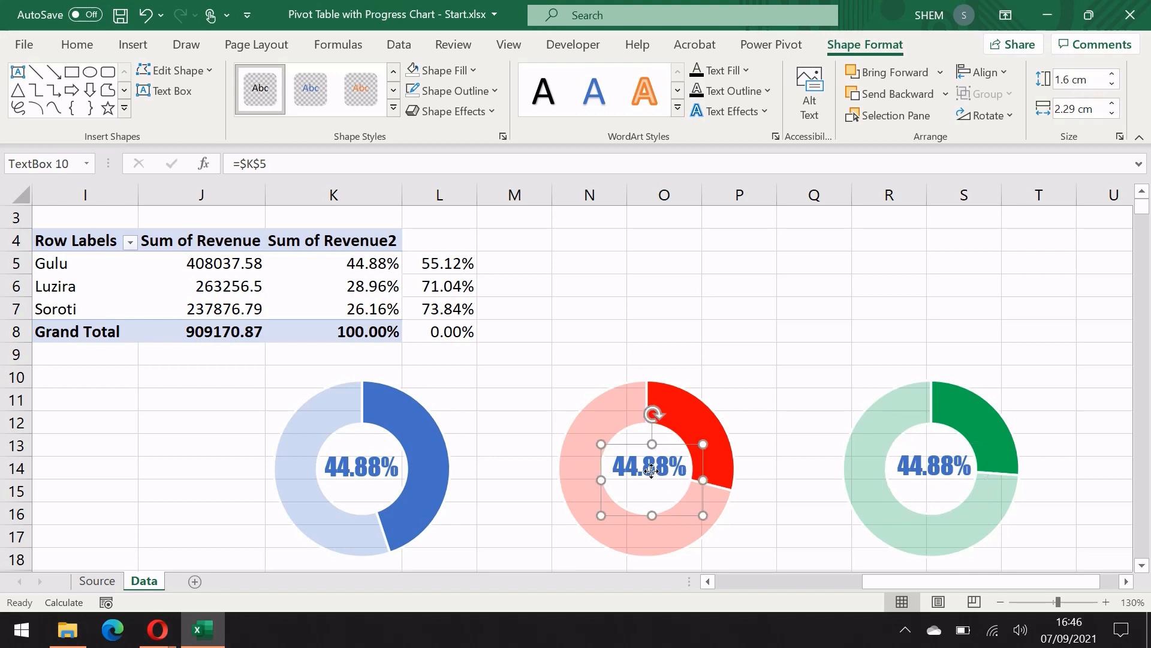
left_click(296, 164)
key("BackSpace")
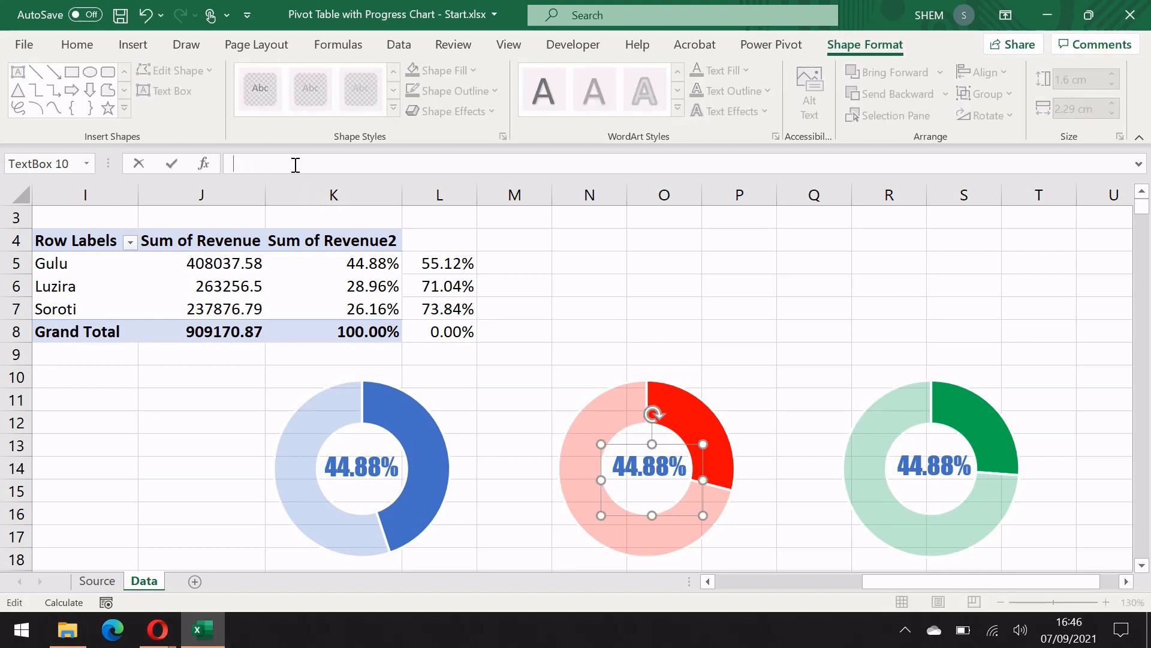
left_click(350, 285)
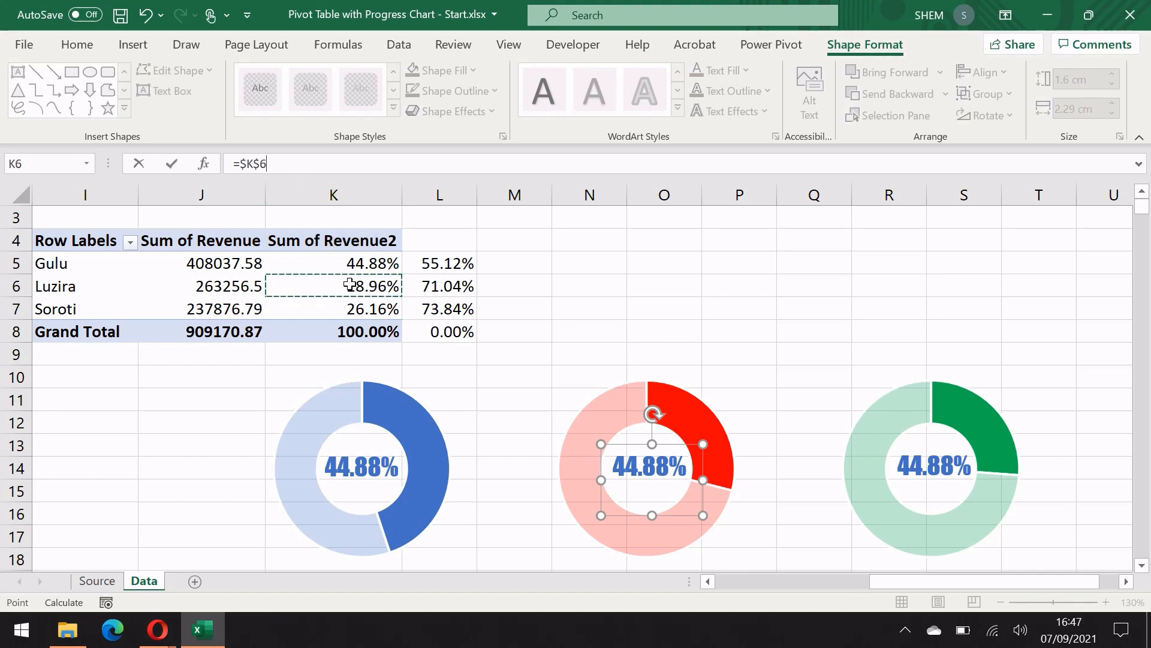
key("Return")
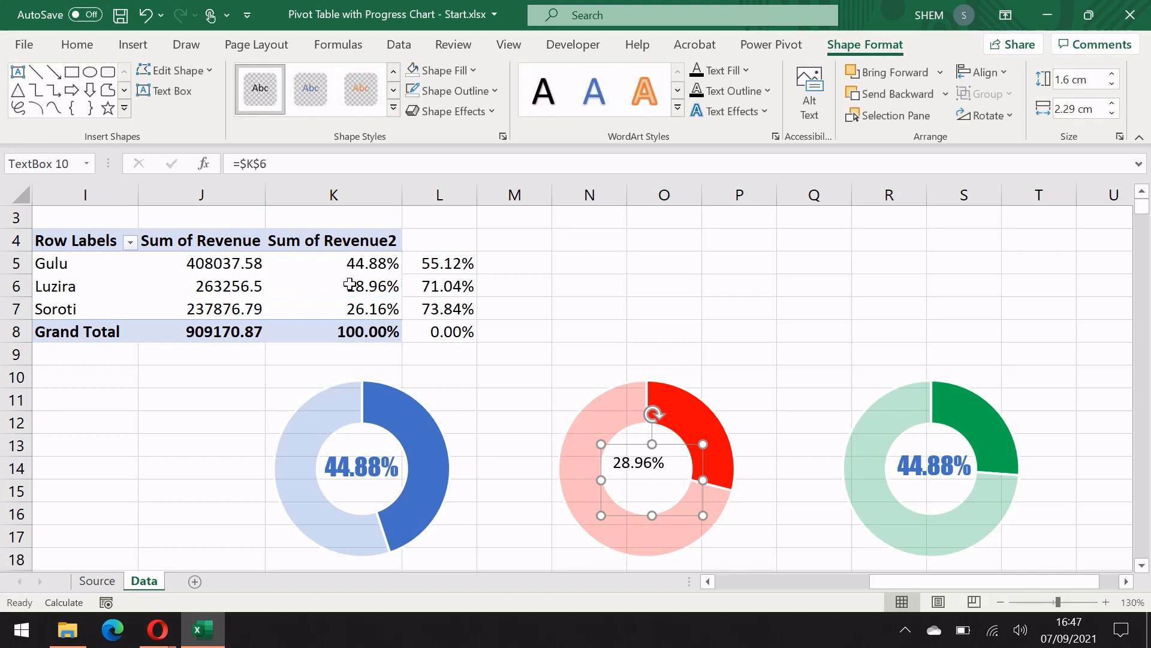
- Relink the text box inside the green doughnut chart to Soroti's percentage with the formula =$K$7
left_click(954, 462)
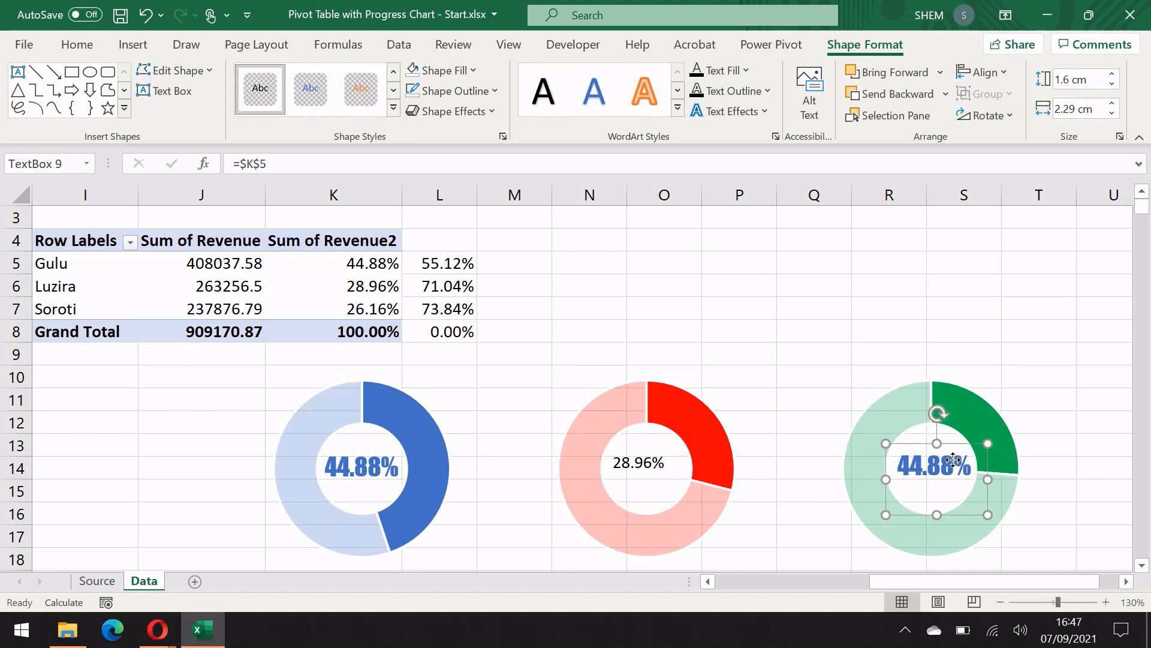
left_click(304, 171)
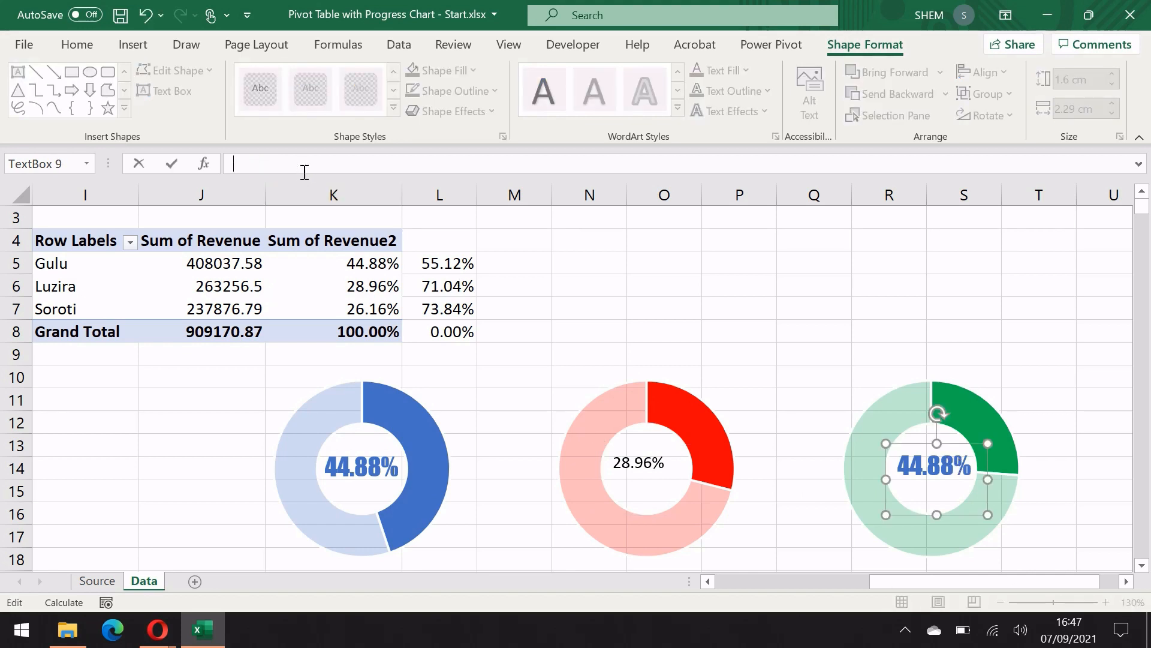
left_click(380, 307)
key("Return")
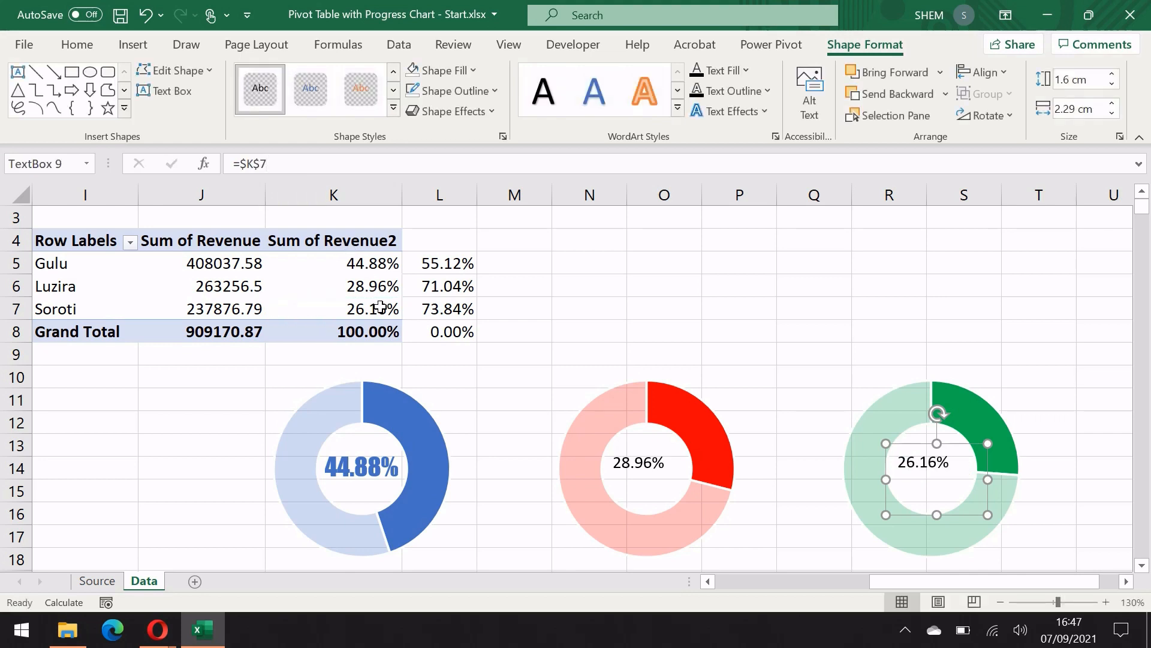
- Copy the Gulu percentage label's formatting onto the Luzira percentage label inside the red doughnut chart
left_click(361, 472)
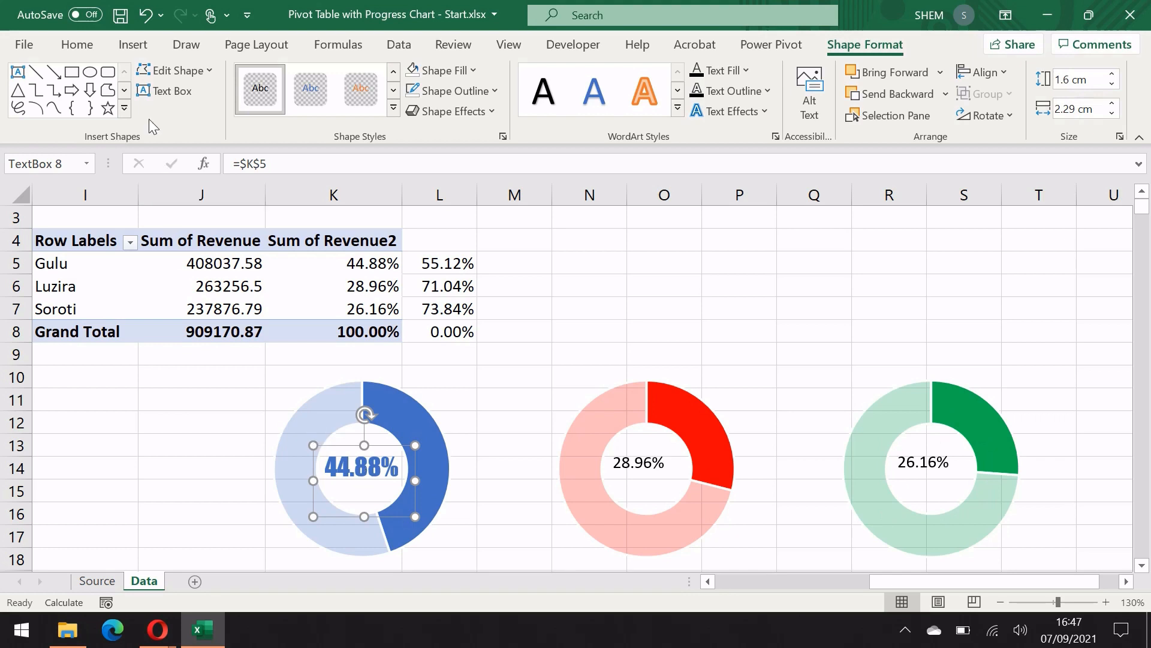
left_click(77, 43)
left_click(55, 115)
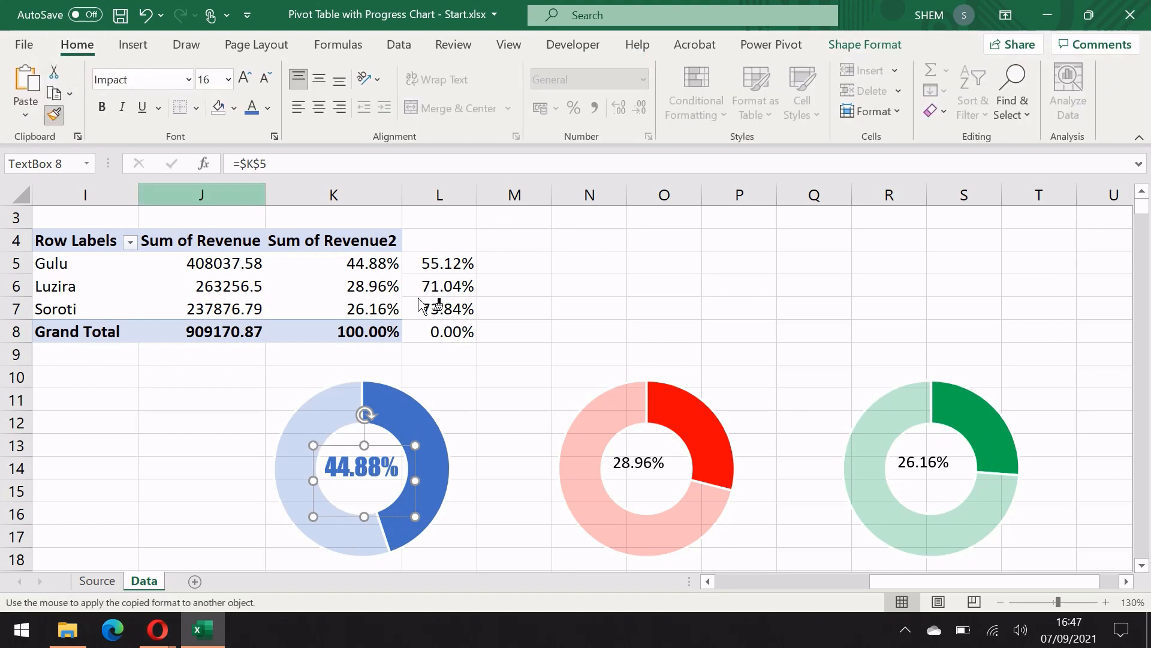
left_click(641, 465)
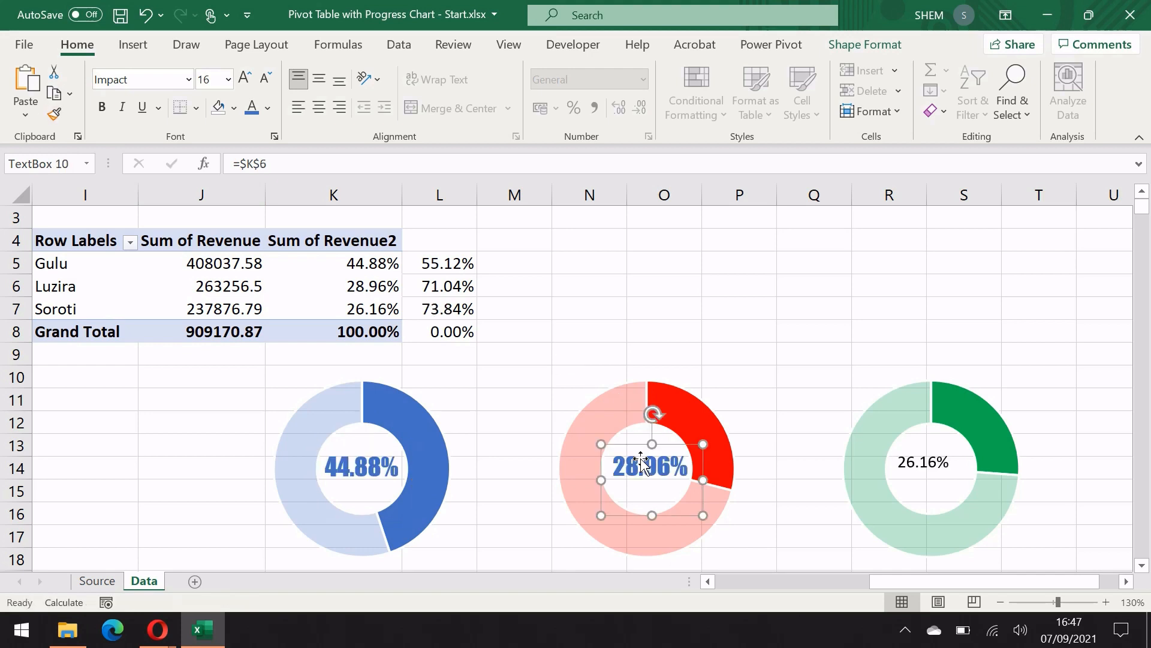
left_click(929, 465)
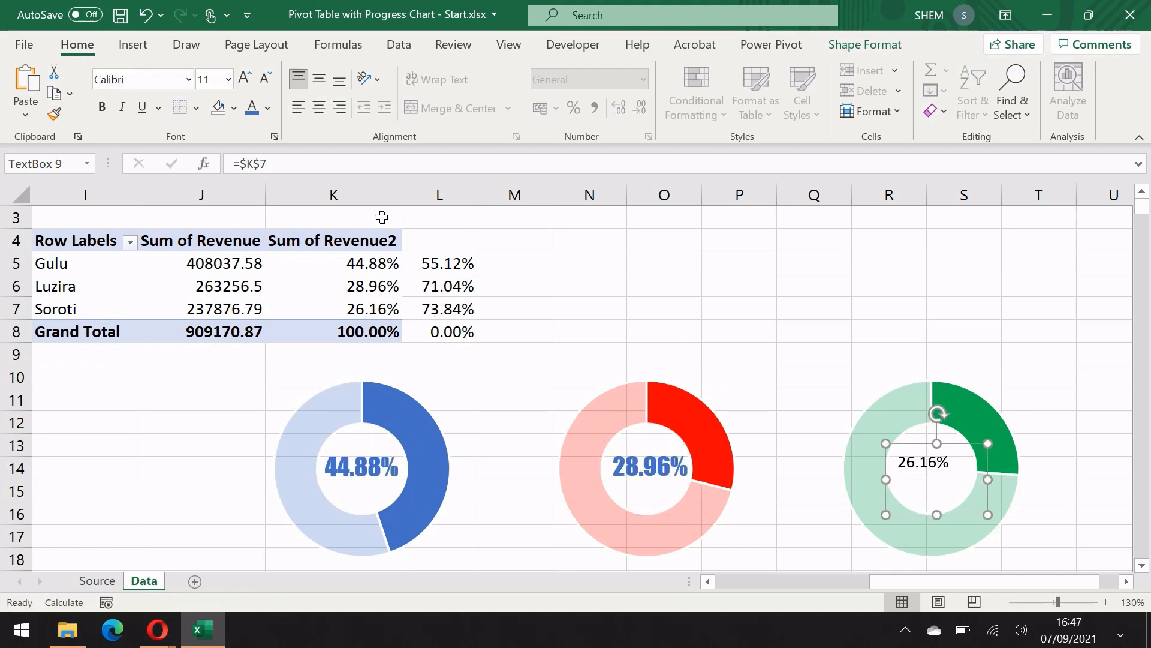
left_click(56, 115)
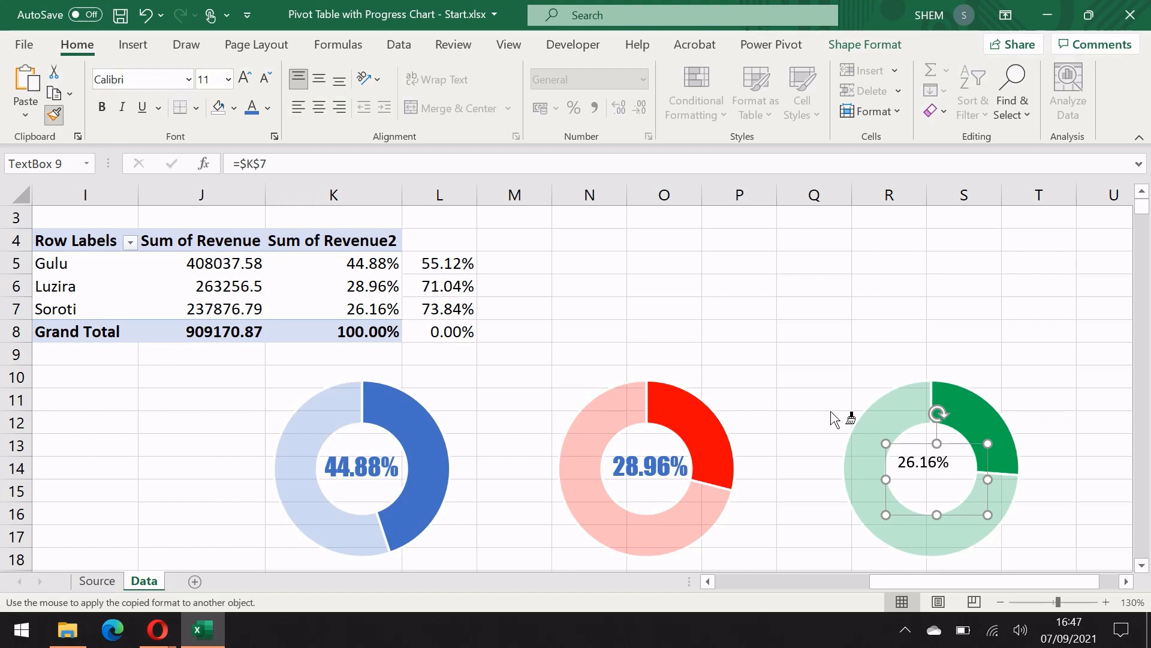
left_click(926, 459)
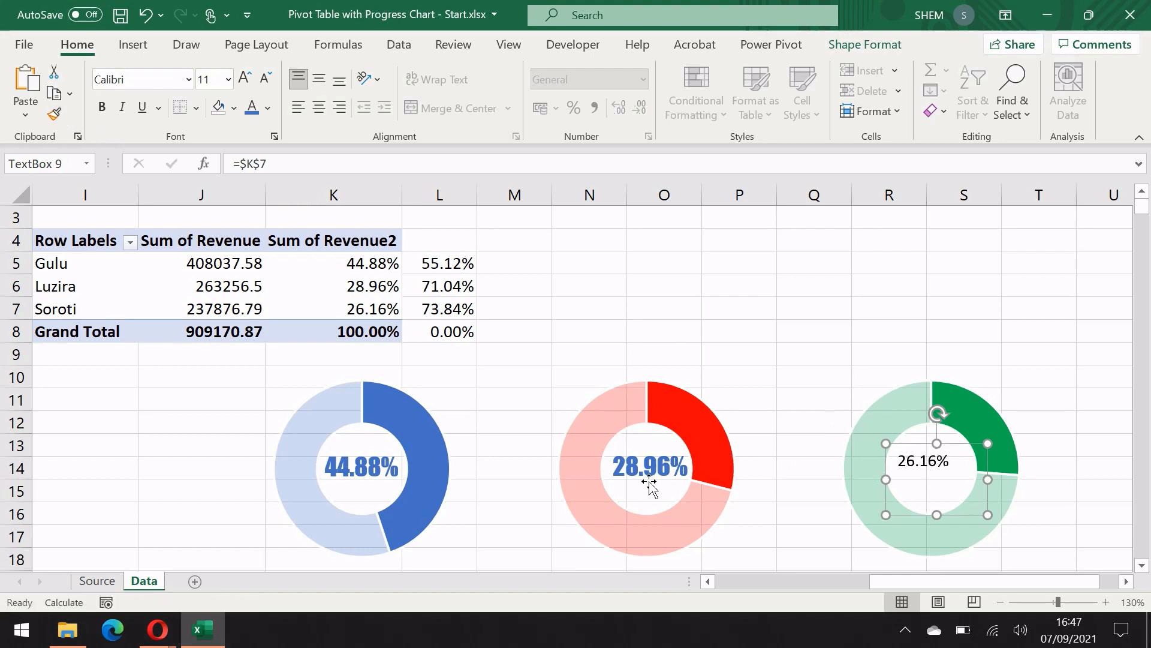
- Copy the Luzira percentage label's formatting onto the Soroti percentage label inside the green doughnut chart
left_click(647, 461)
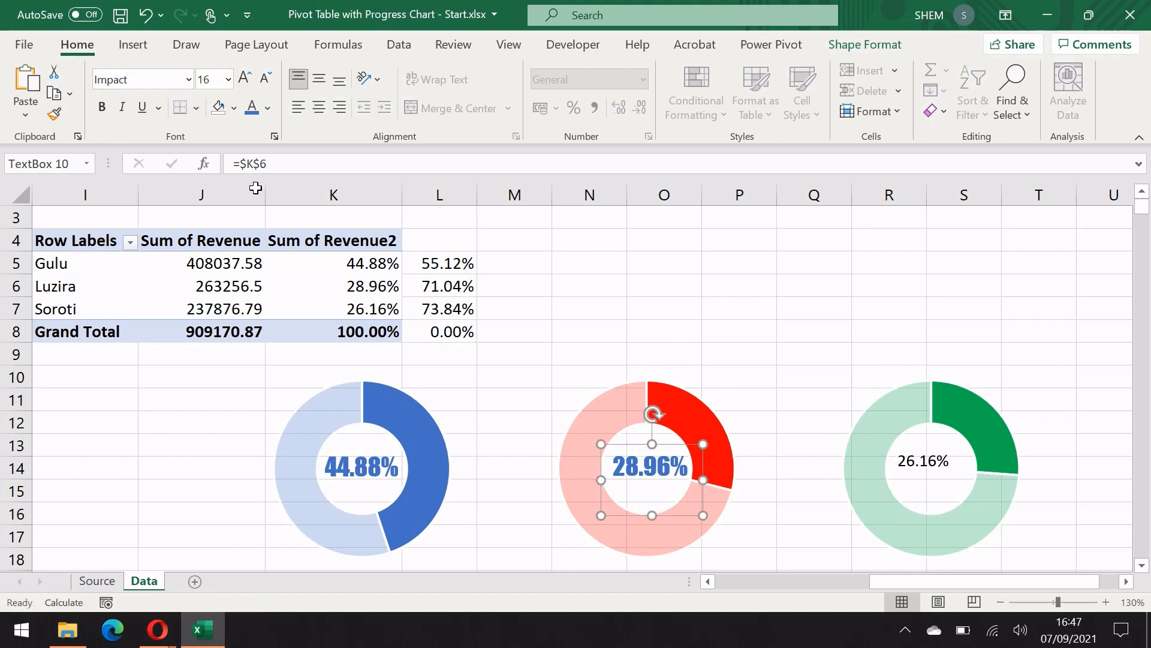
left_click(54, 114)
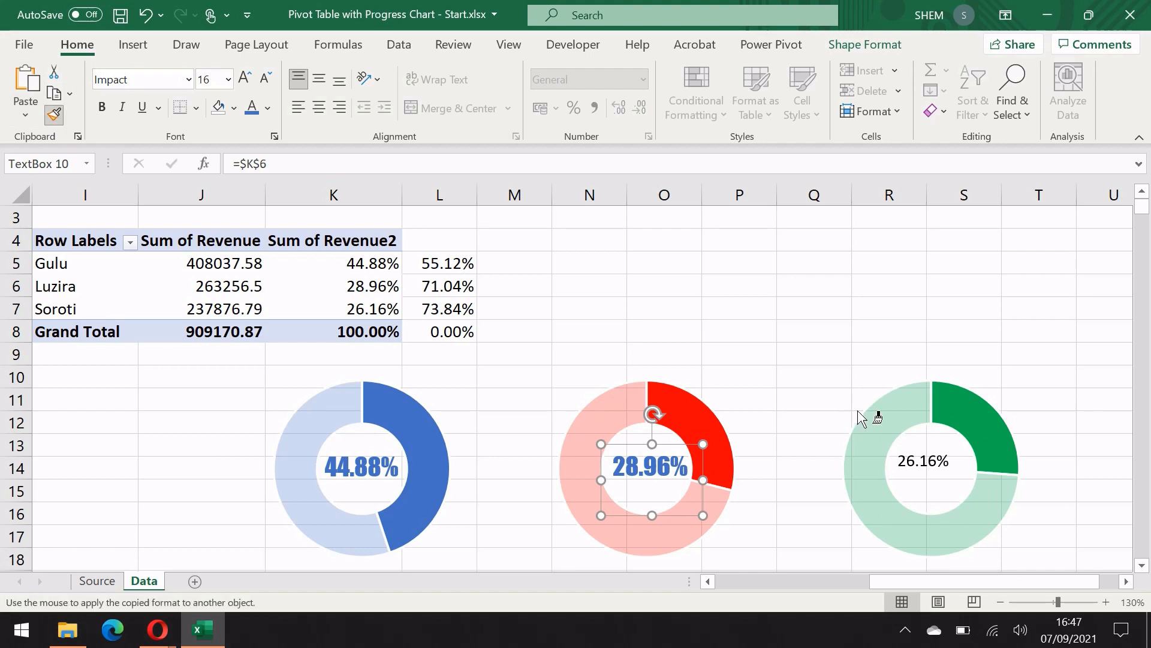
left_click(927, 463)
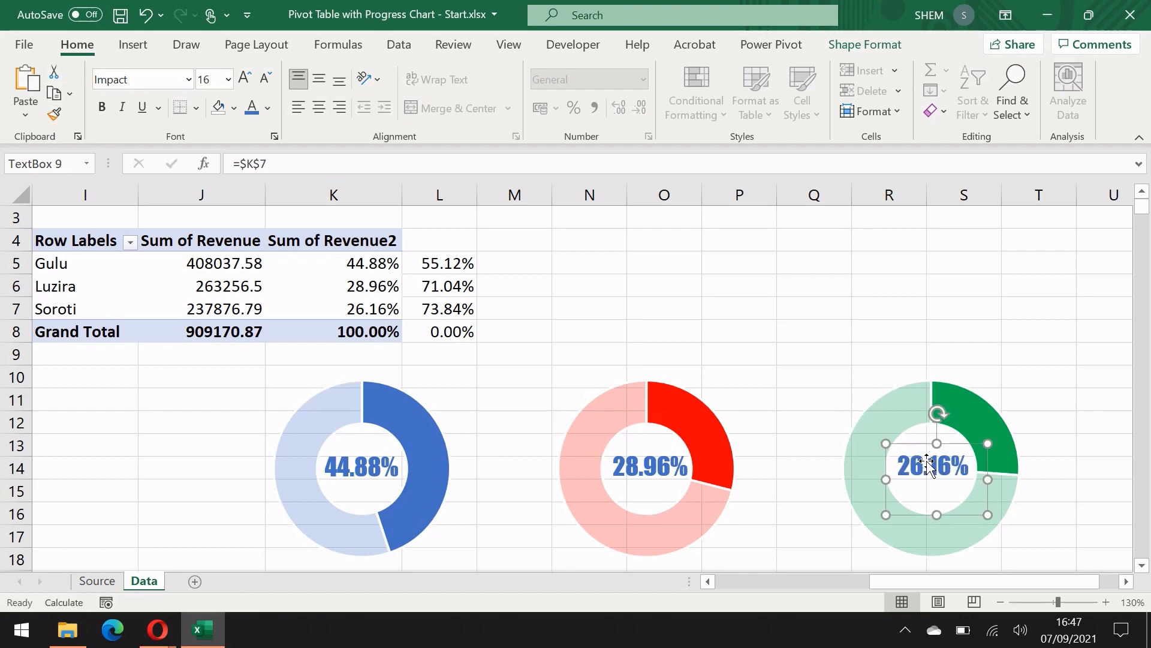
- Colour the Luzira percentage label's text standard red and the Soroti percentage label's text standard green to match their doughnut charts
left_click(642, 463)
left_click(267, 108)
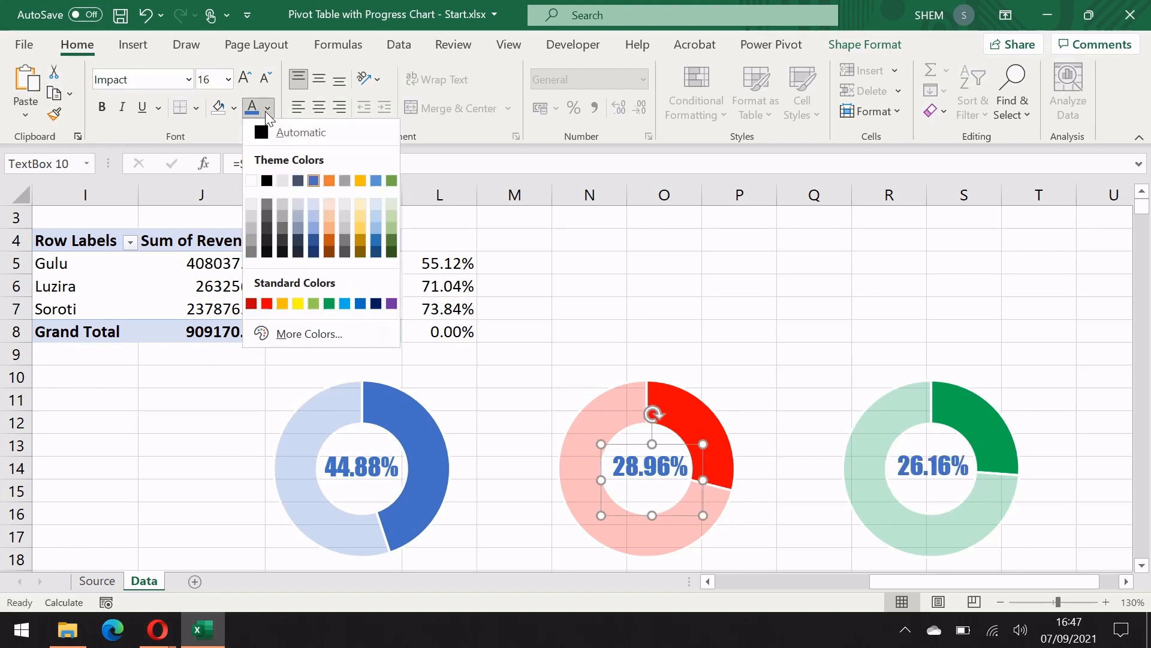
left_click(268, 304)
left_click(921, 468)
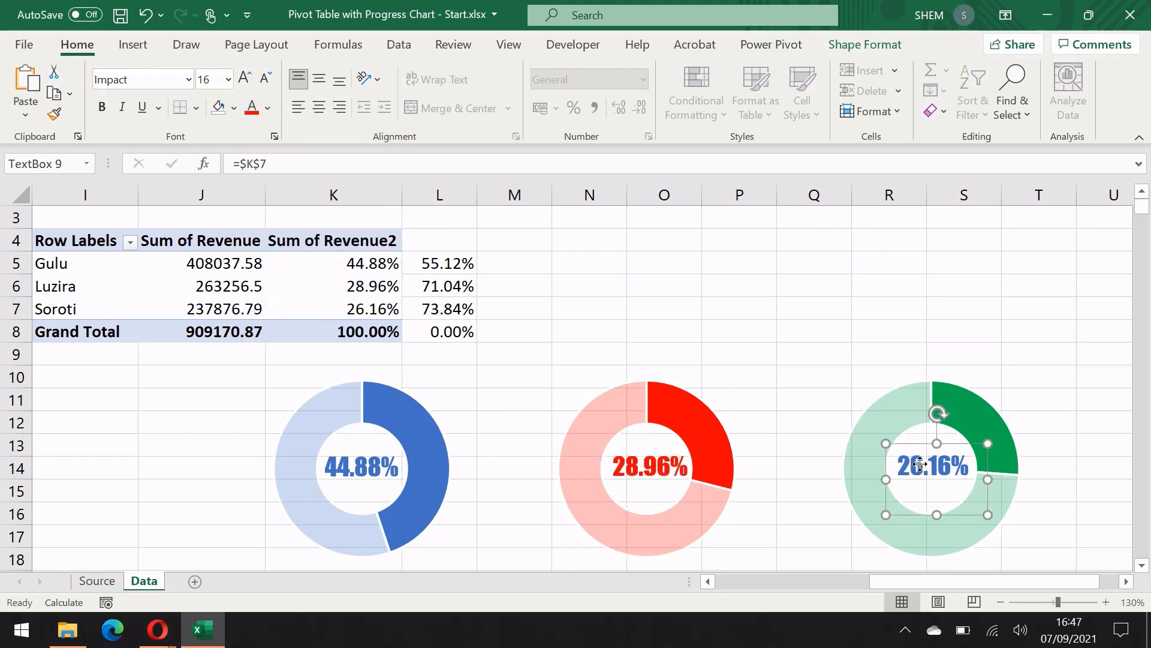
left_click(268, 109)
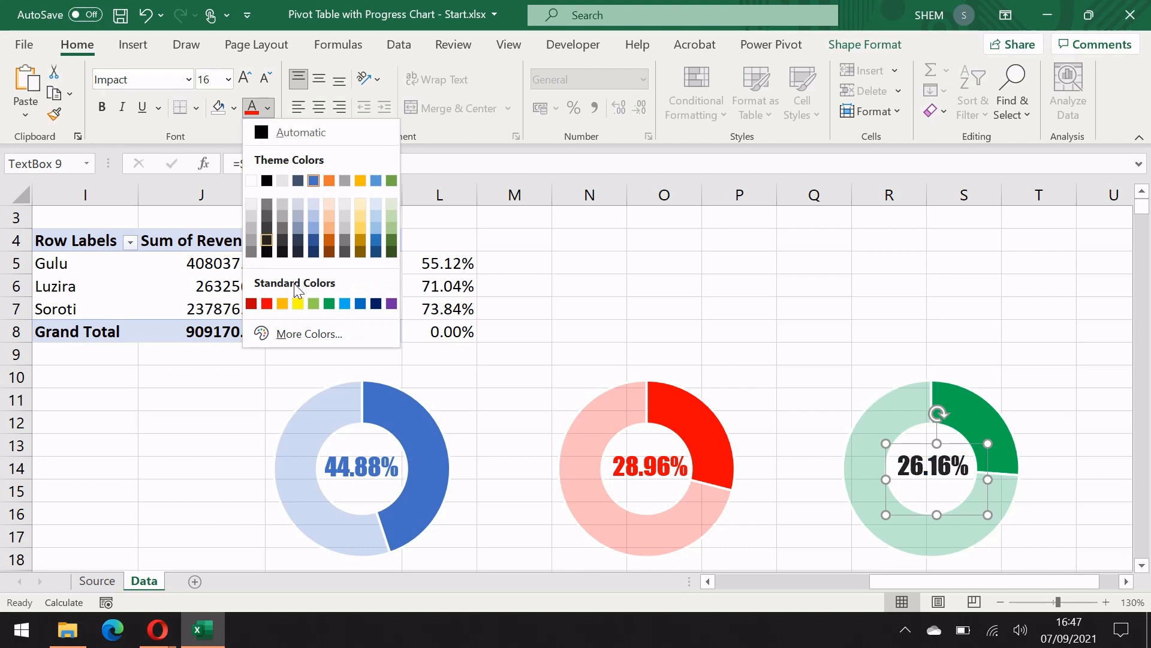
left_click(329, 304)
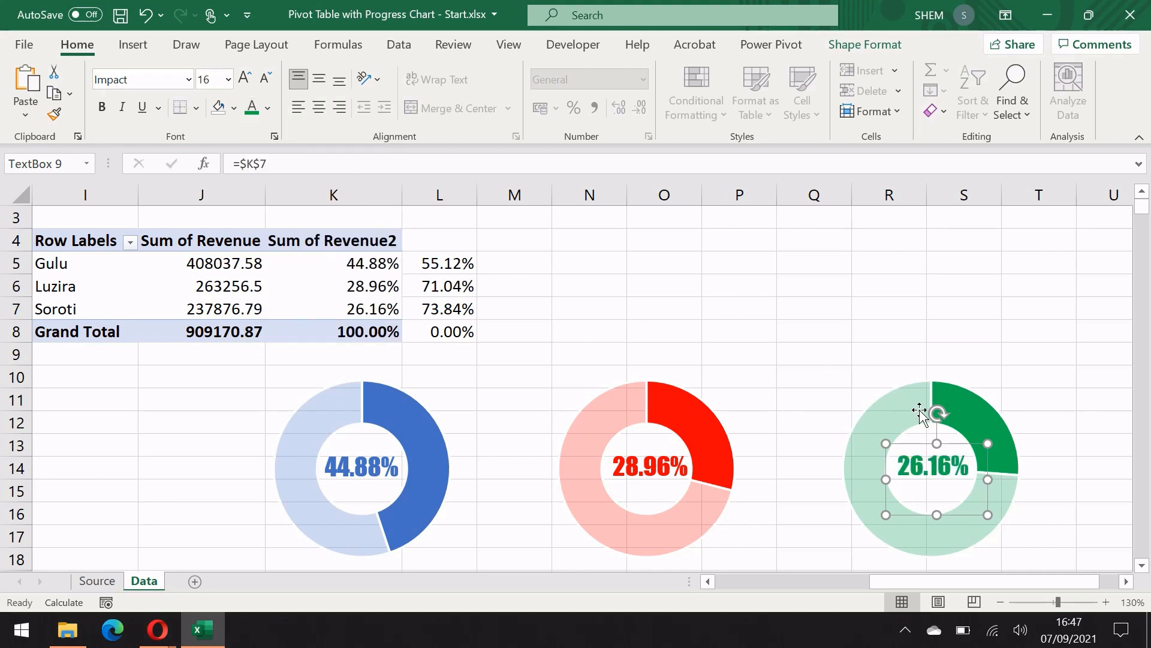
- Align the three percentage labels inside the doughnut charts by their middles and distribute them horizontally
left_click(360, 463)
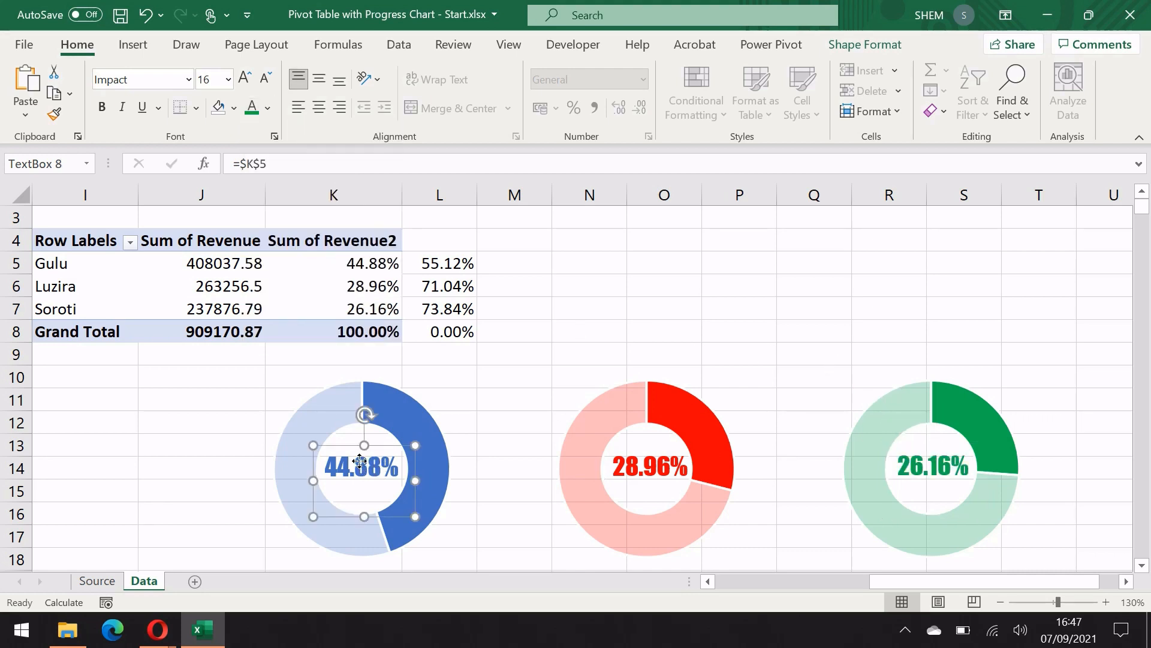
left_click(617, 473, "ctrl")
left_click(930, 469, "ctrl")
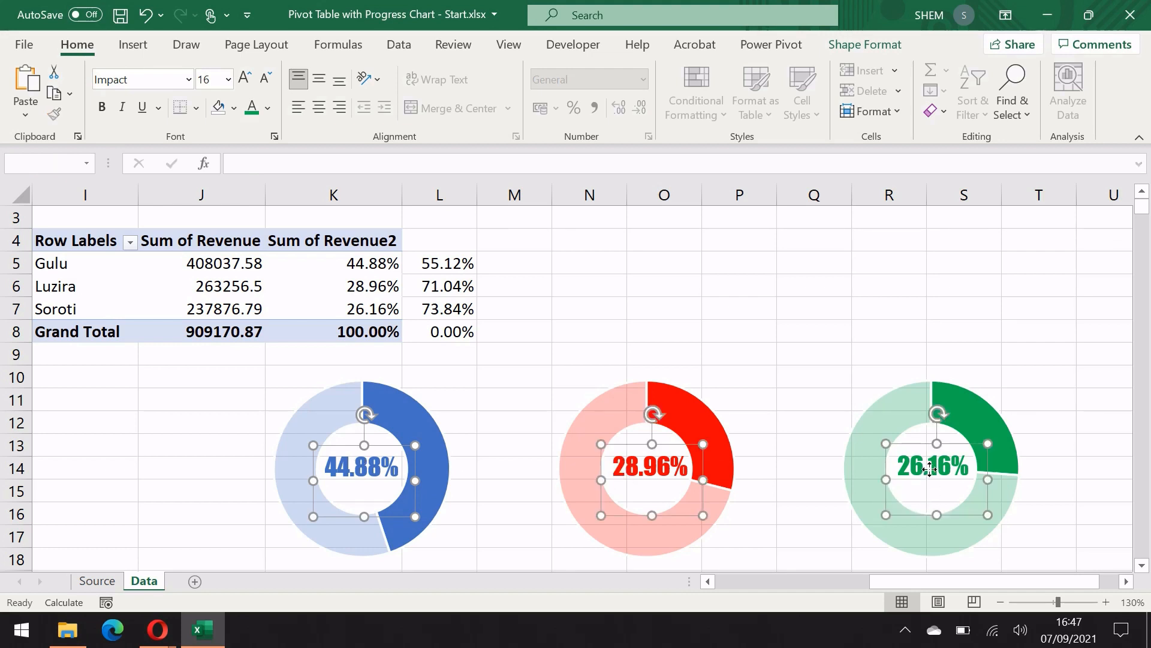
left_click(874, 45)
left_click(1005, 75)
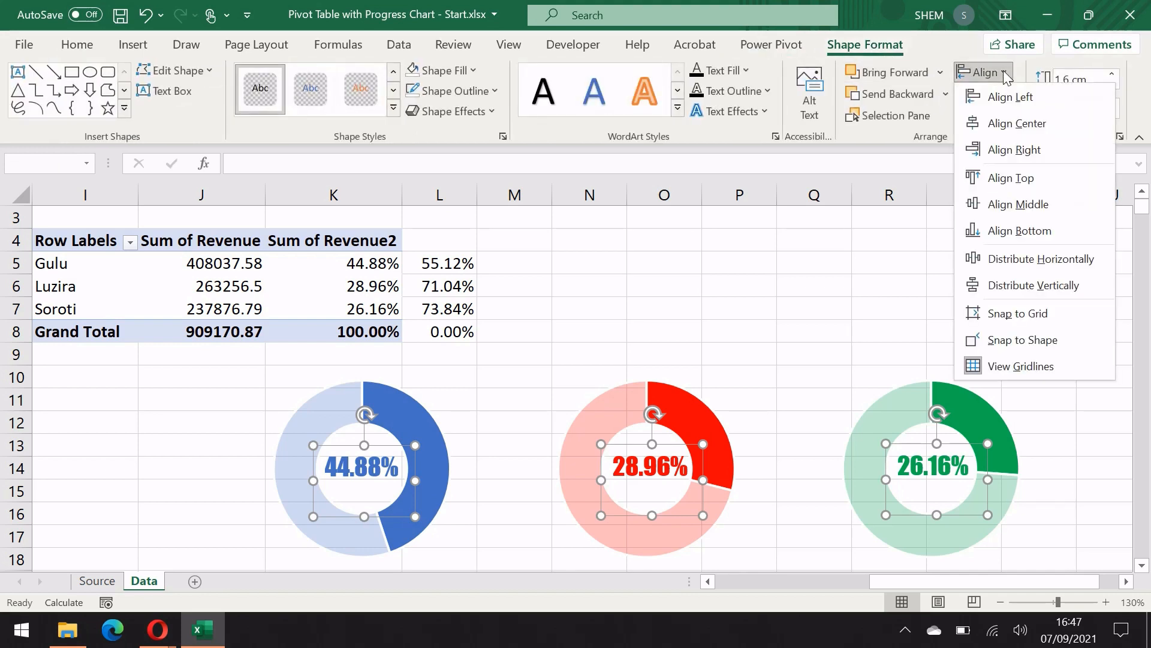
left_click(1015, 203)
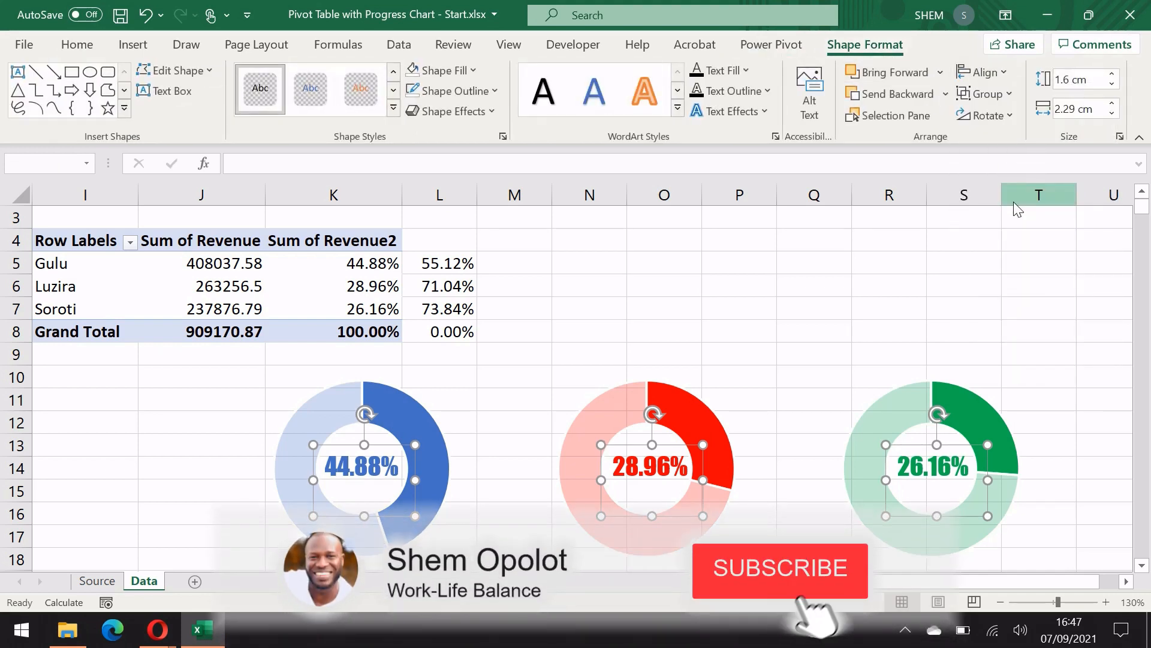
left_click(1002, 75)
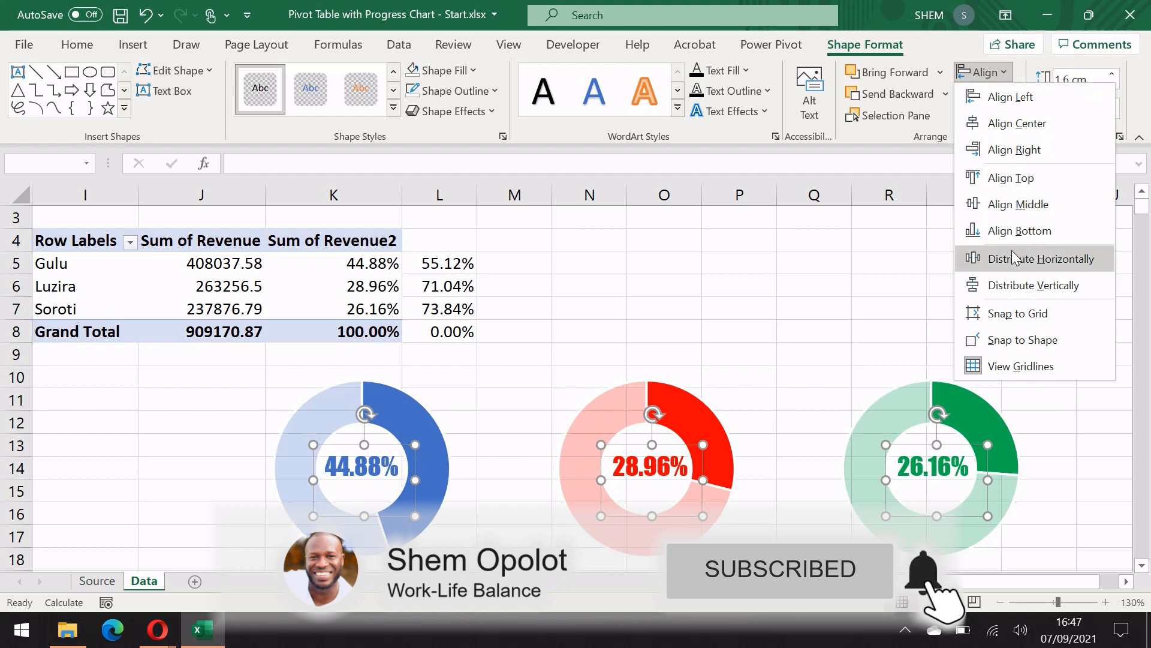
left_click(1027, 265)
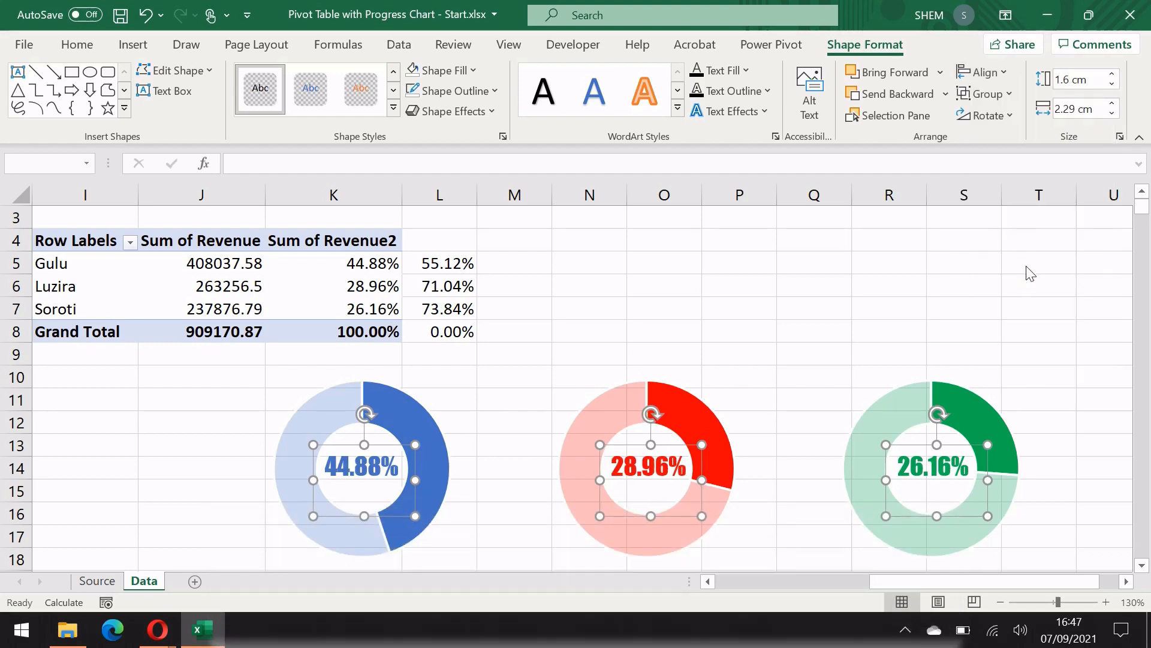
left_click(810, 285)
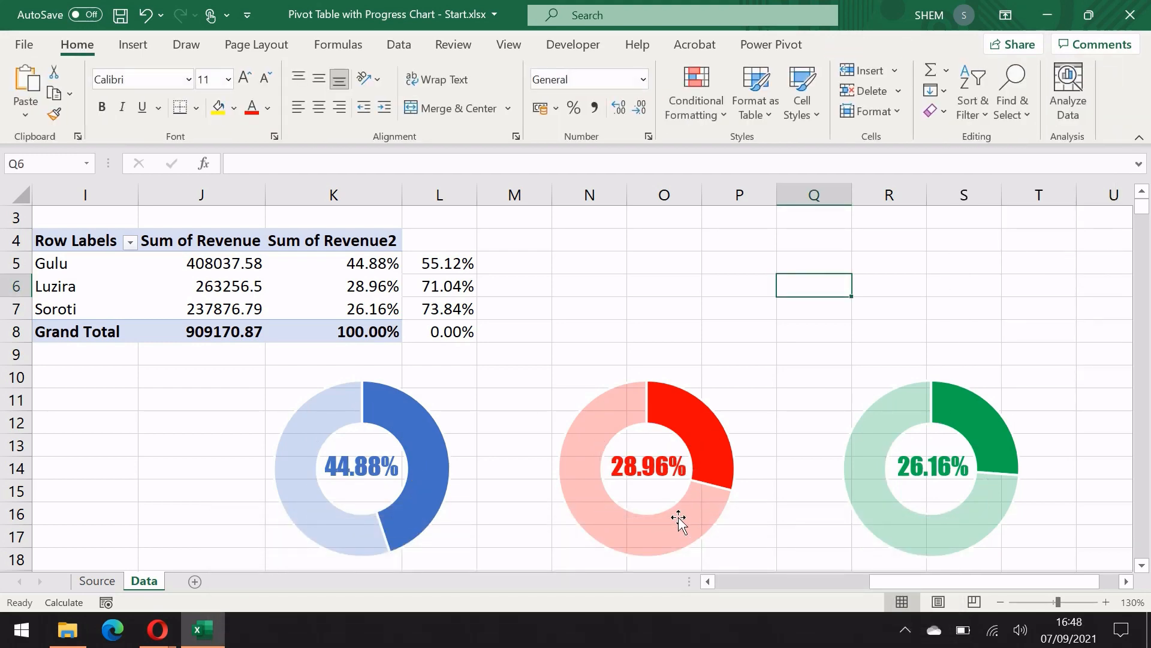
- Move the Gulu, Luzira and Soroti region labels up so they sit just beneath their doughnut charts
scroll(469, 454, "down", 2)
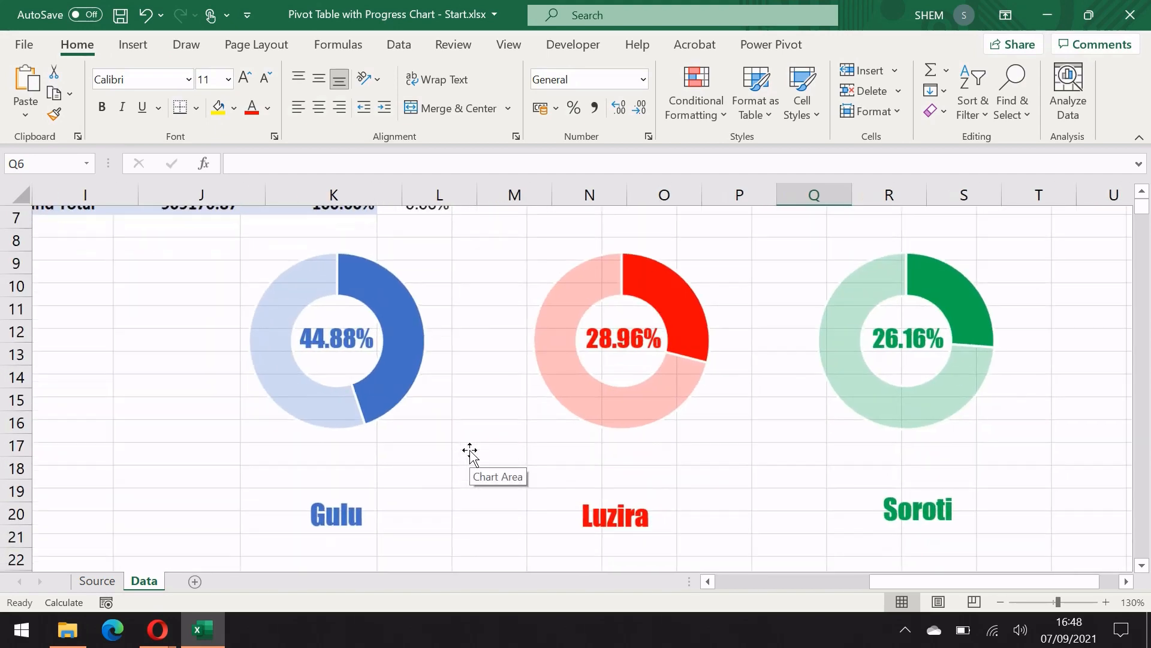
left_click(495, 493)
scroll(324, 354, "up", 1)
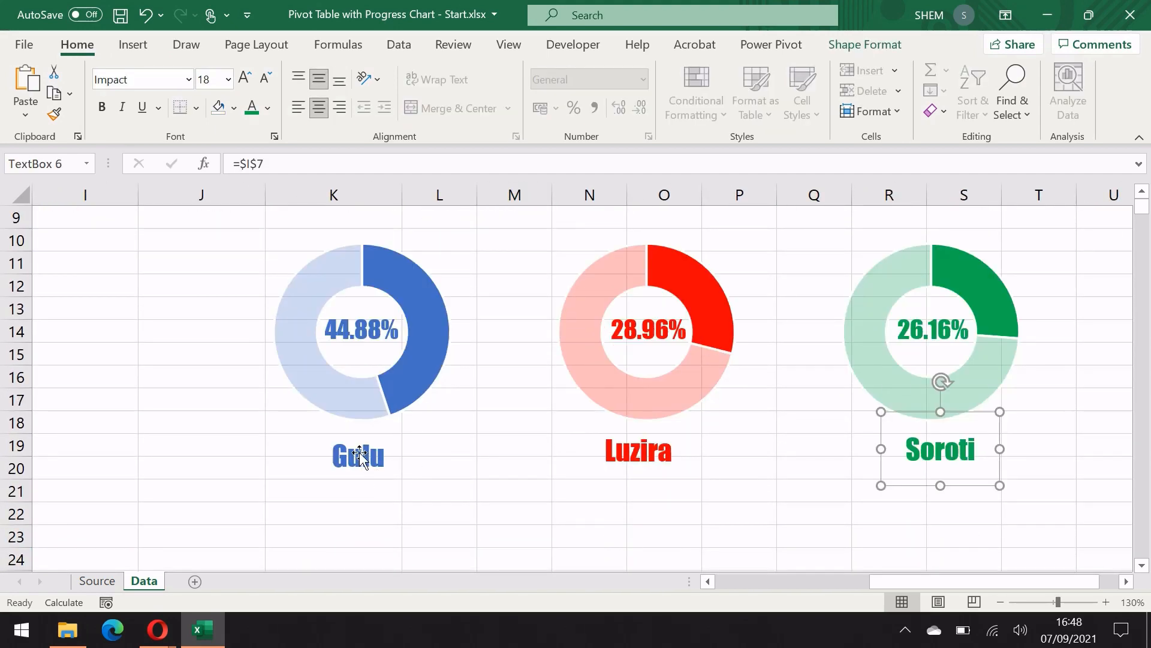
- Align the Gulu, Luzira and Soroti region labels by their middles and distribute them horizontally beneath the charts
left_click(359, 454)
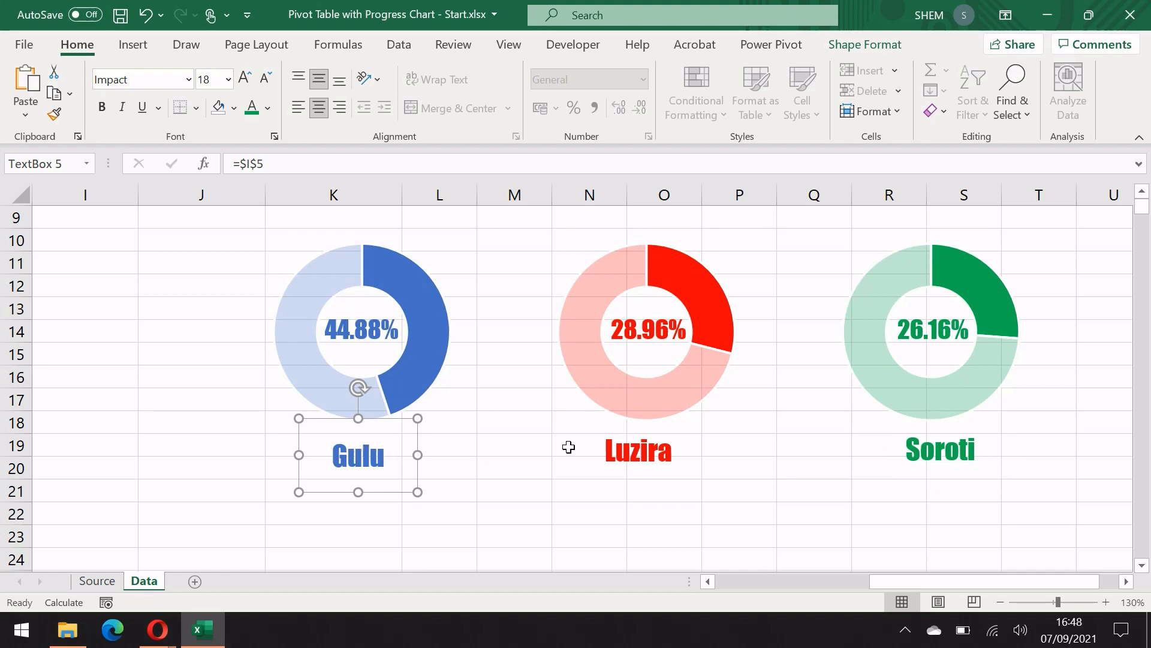
left_click(624, 458, "ctrl")
left_click(910, 458, "ctrl")
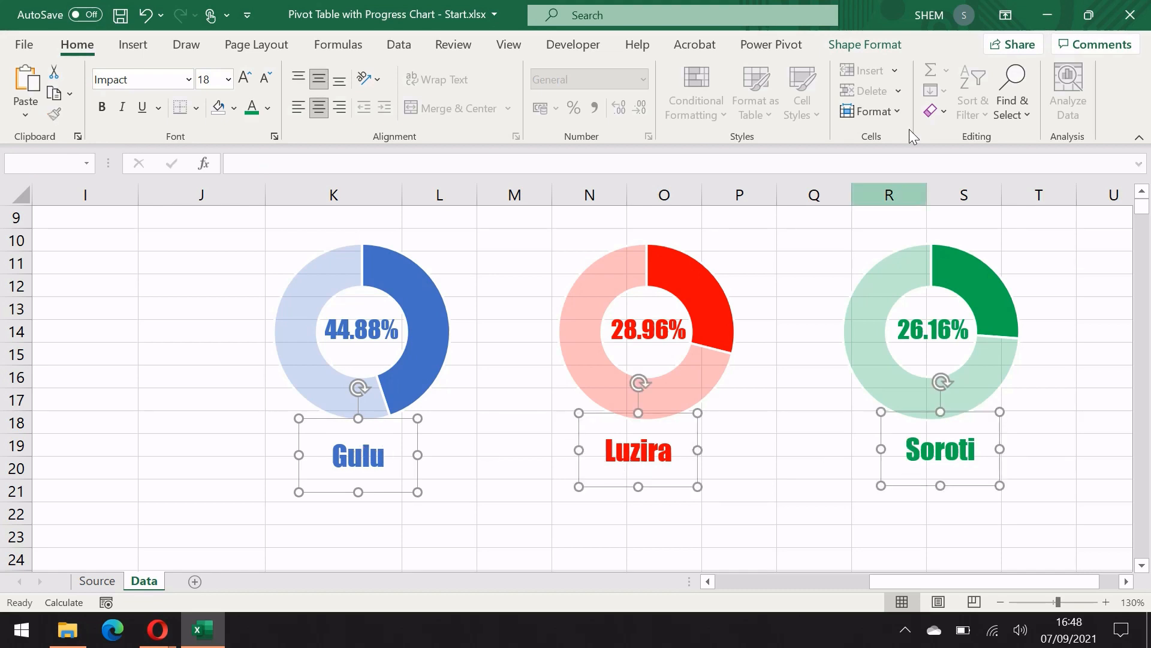
left_click(886, 48)
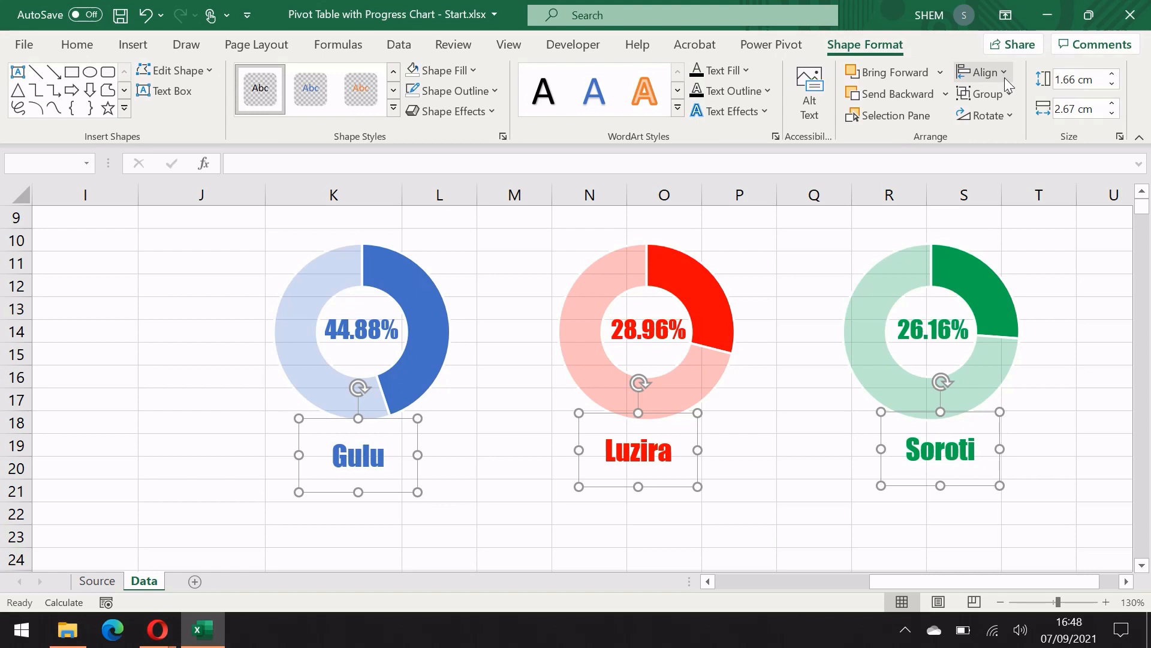
left_click(984, 72)
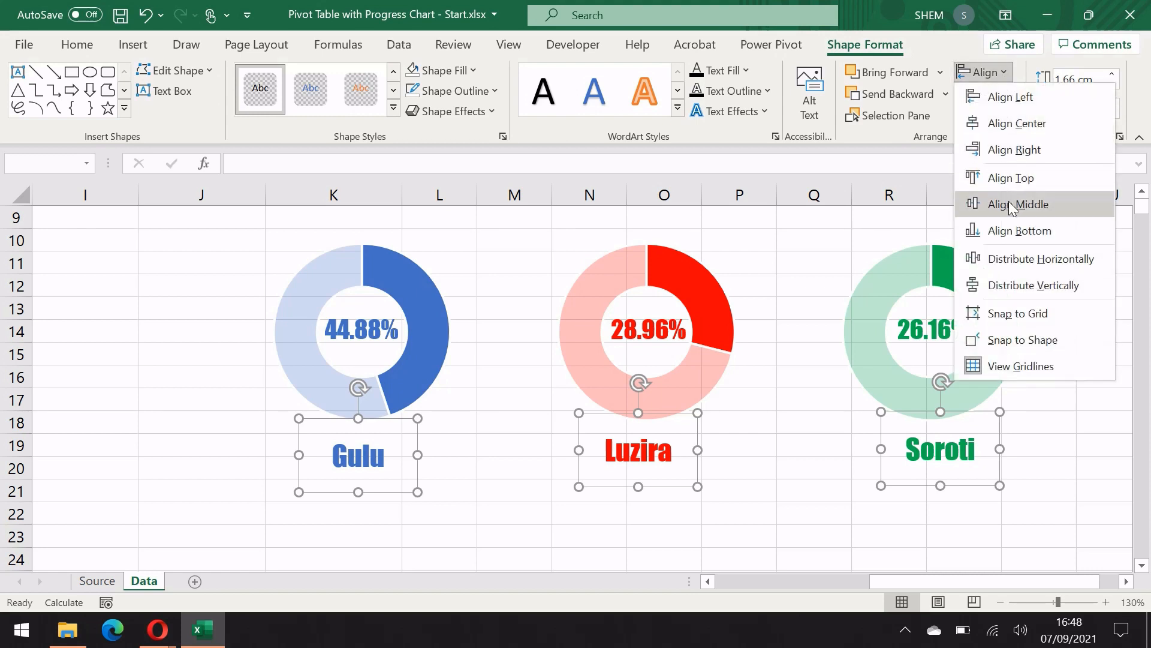
left_click(1012, 207)
left_click(996, 73)
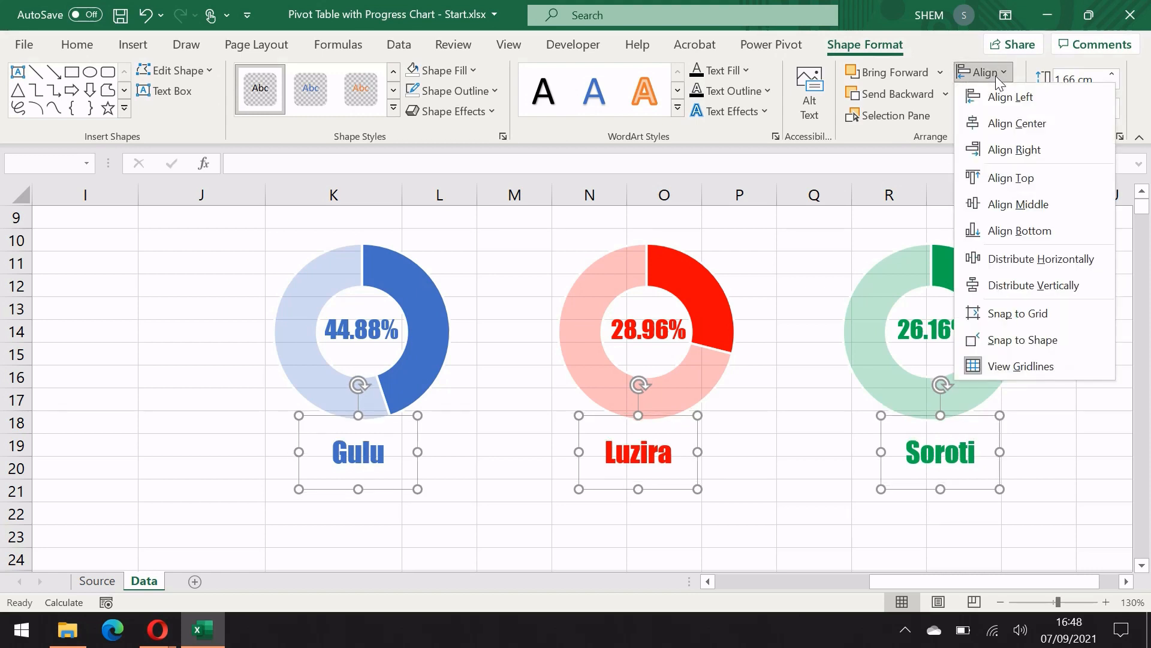
left_click(1045, 258)
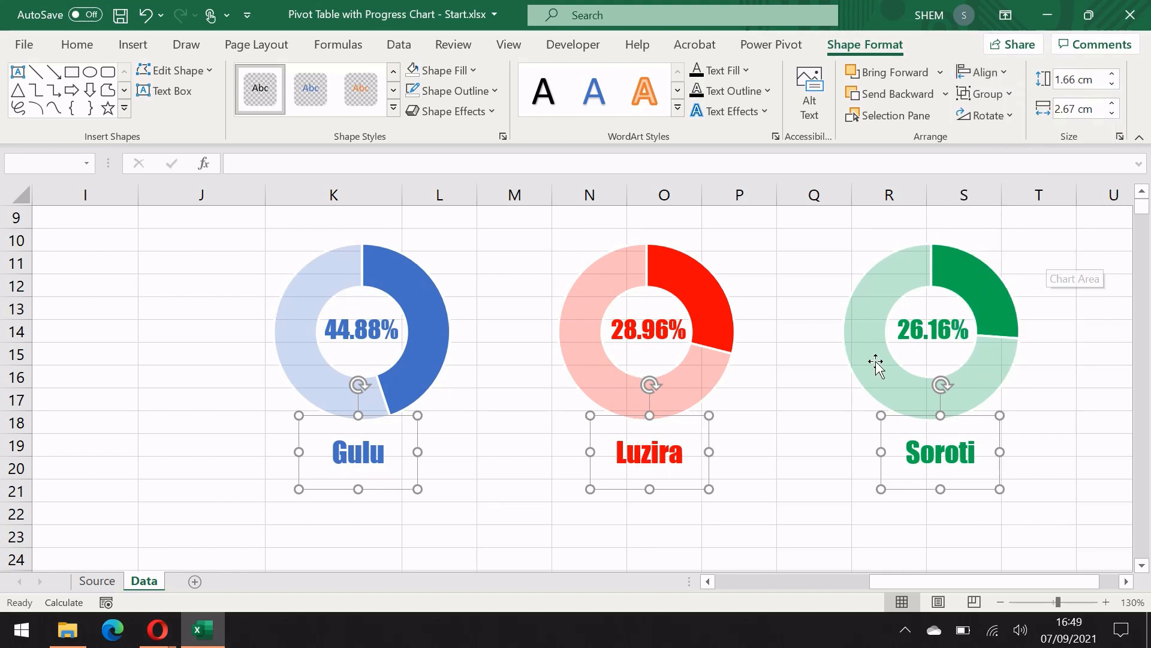
left_click(781, 530)
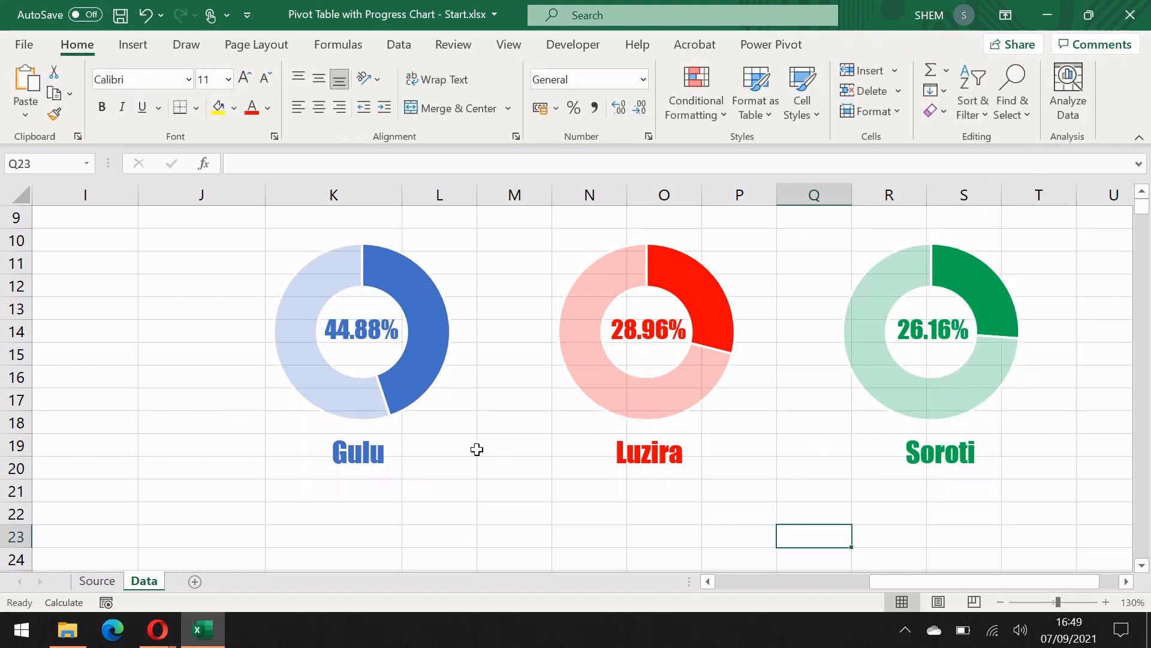
- Group the three doughnut charts together with their region labels and percentage labels into one object
scroll(316, 385, "up", 1)
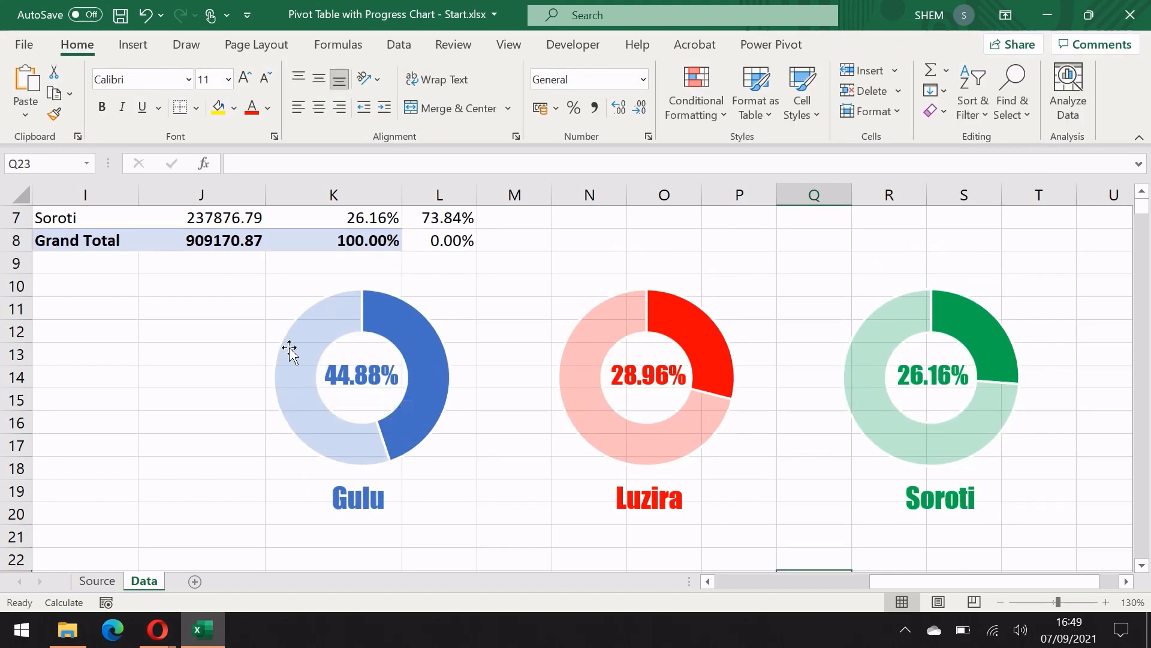
left_click(285, 323)
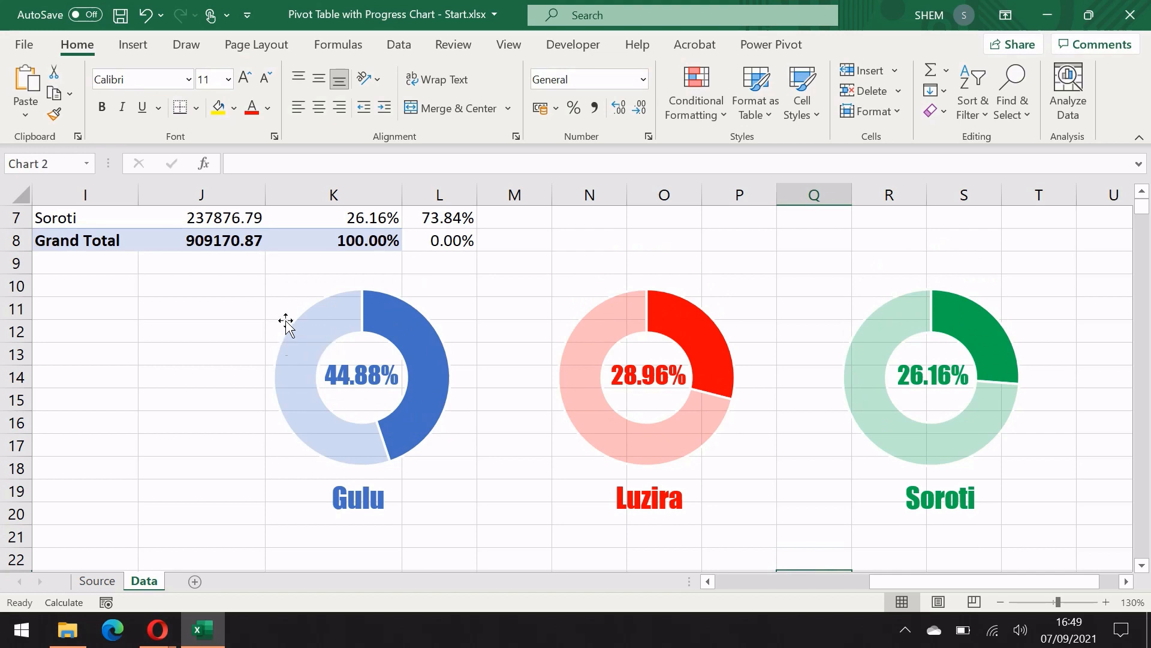
left_click(250, 308)
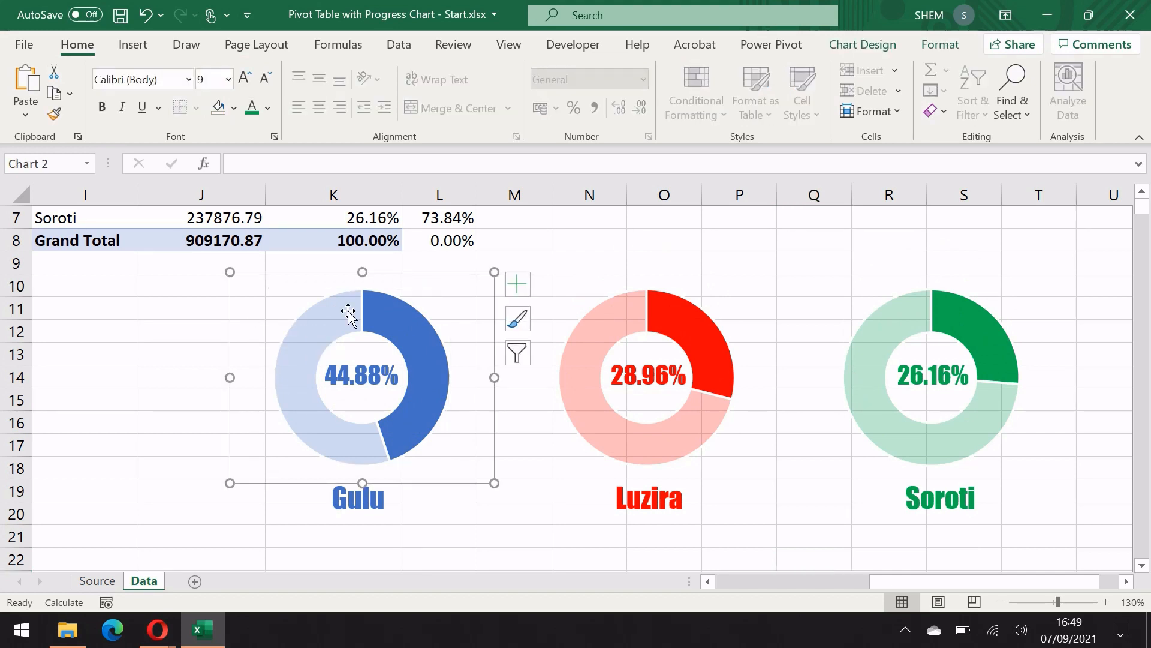
left_click(596, 325, "ctrl")
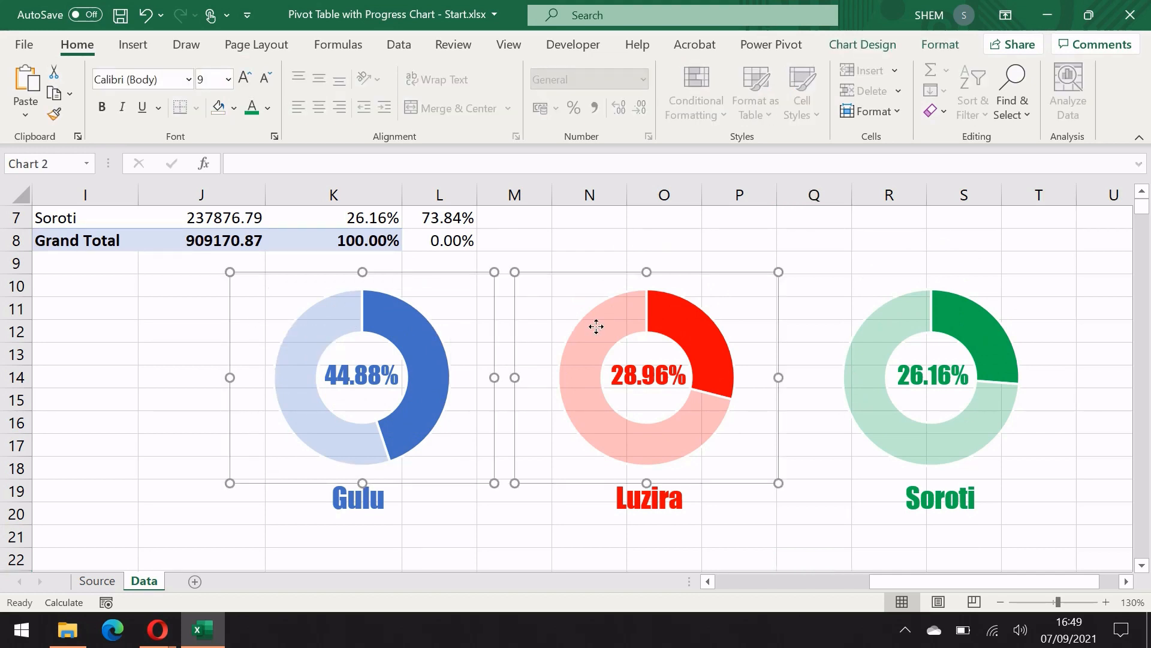
left_click(880, 334, "ctrl")
left_click(354, 496, "ctrl")
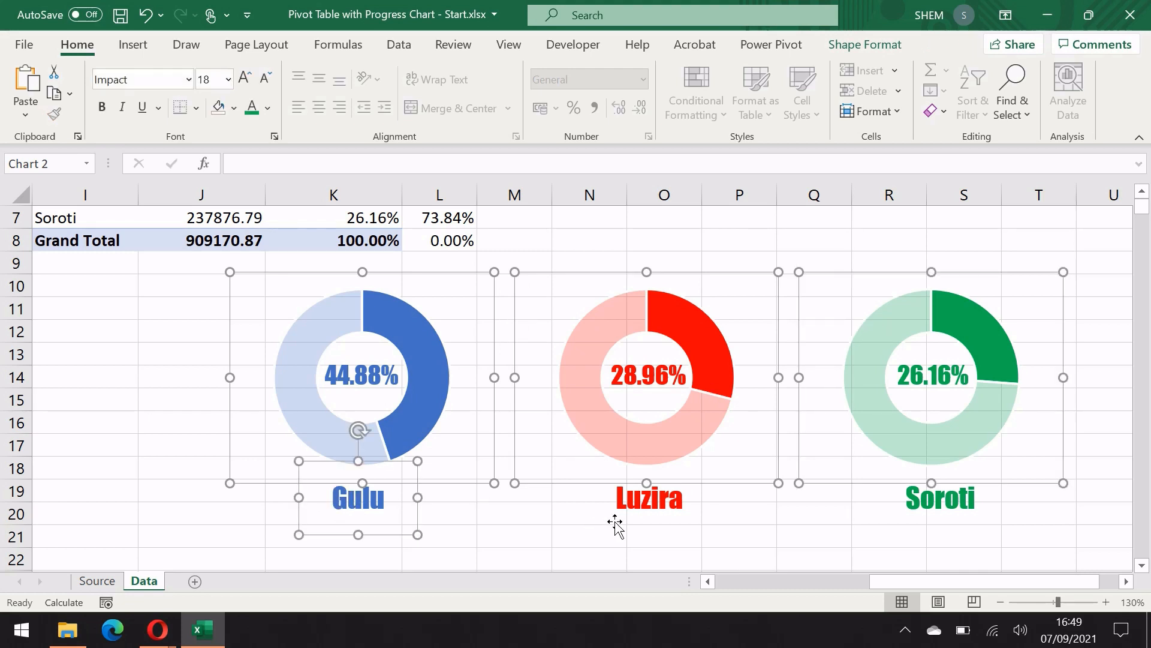
left_click(640, 507, "ctrl")
left_click(914, 503, "ctrl")
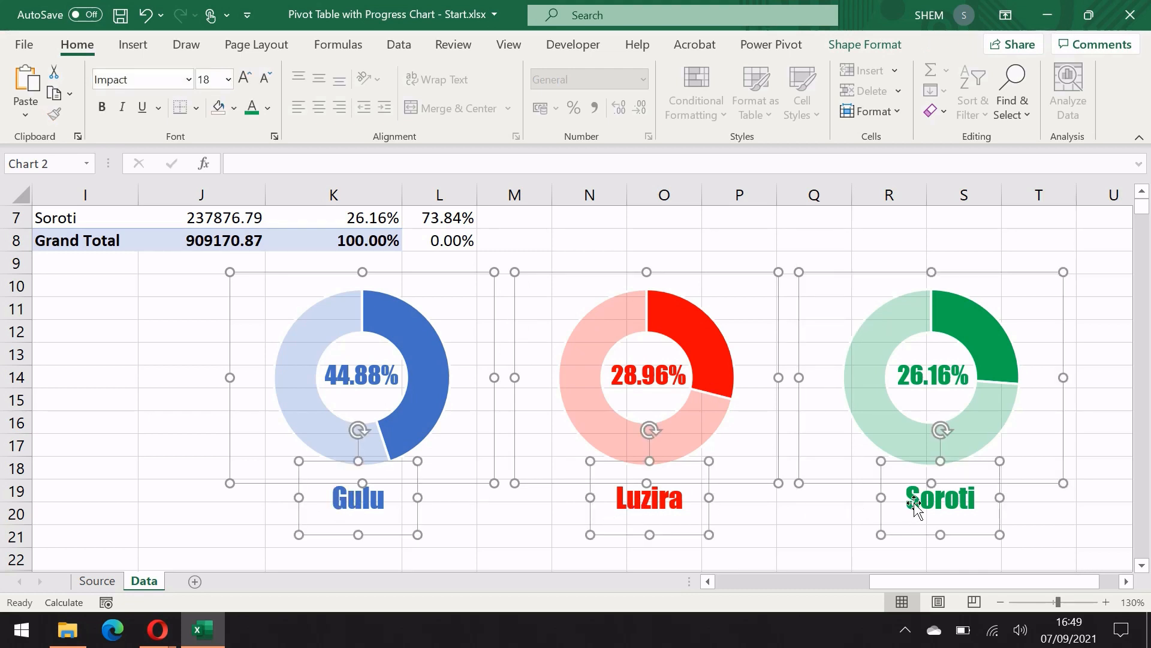
left_click(652, 375, "ctrl")
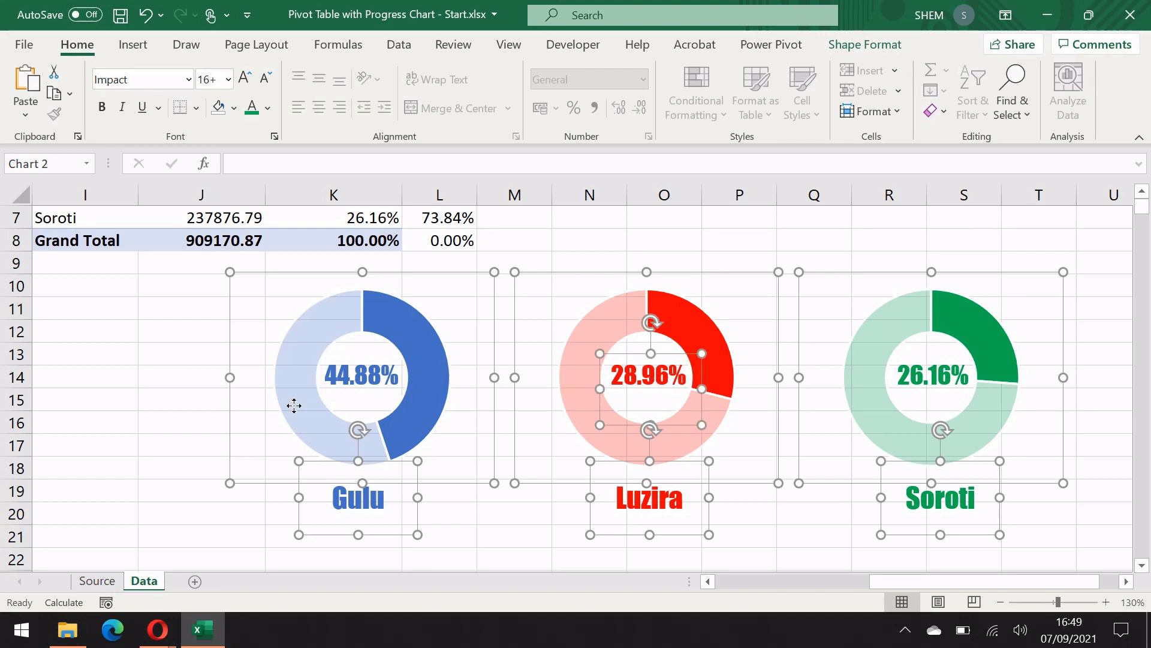
left_click(355, 378, "ctrl")
left_click(905, 379, "ctrl")
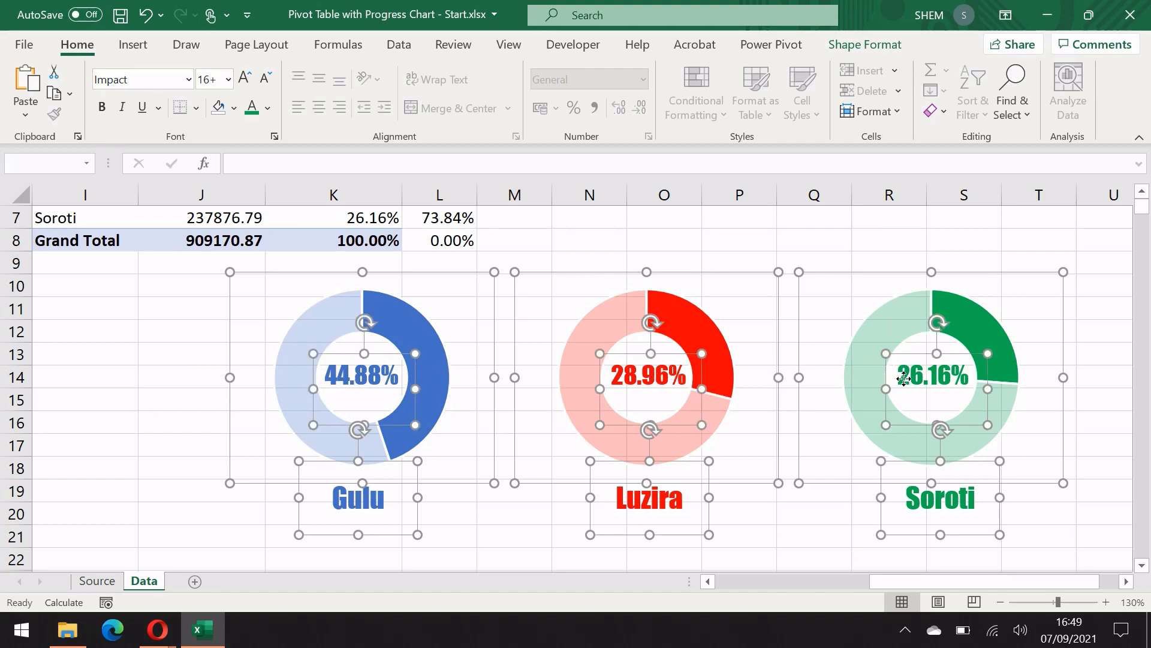
left_click(865, 45)
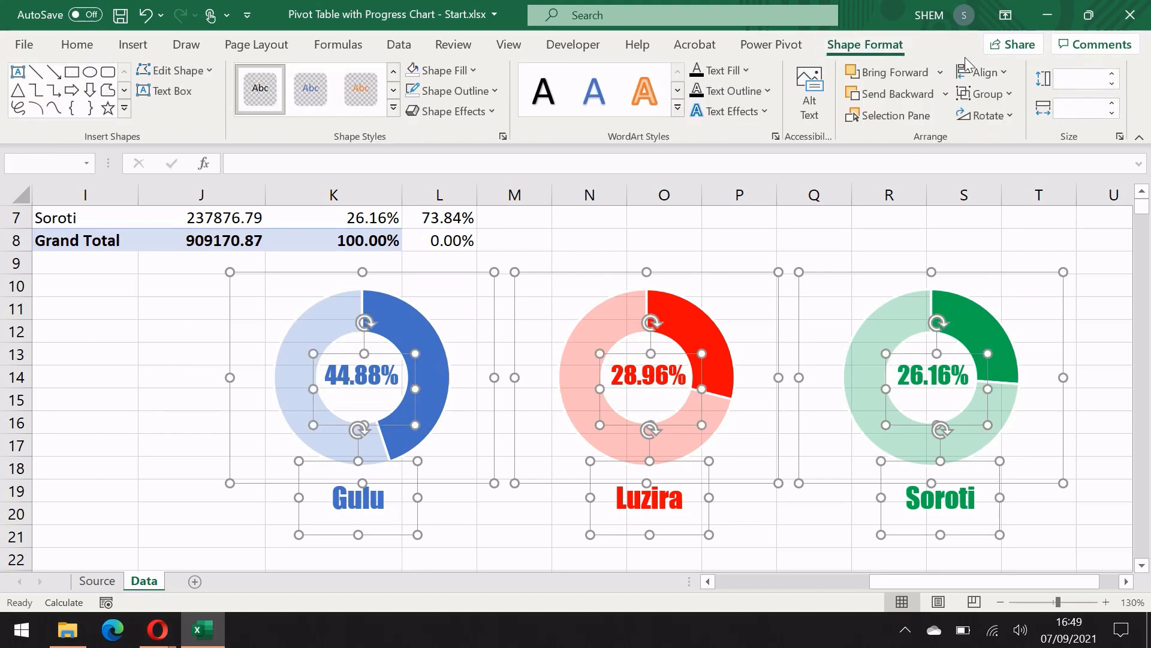
left_click(1005, 95)
left_click(1005, 119)
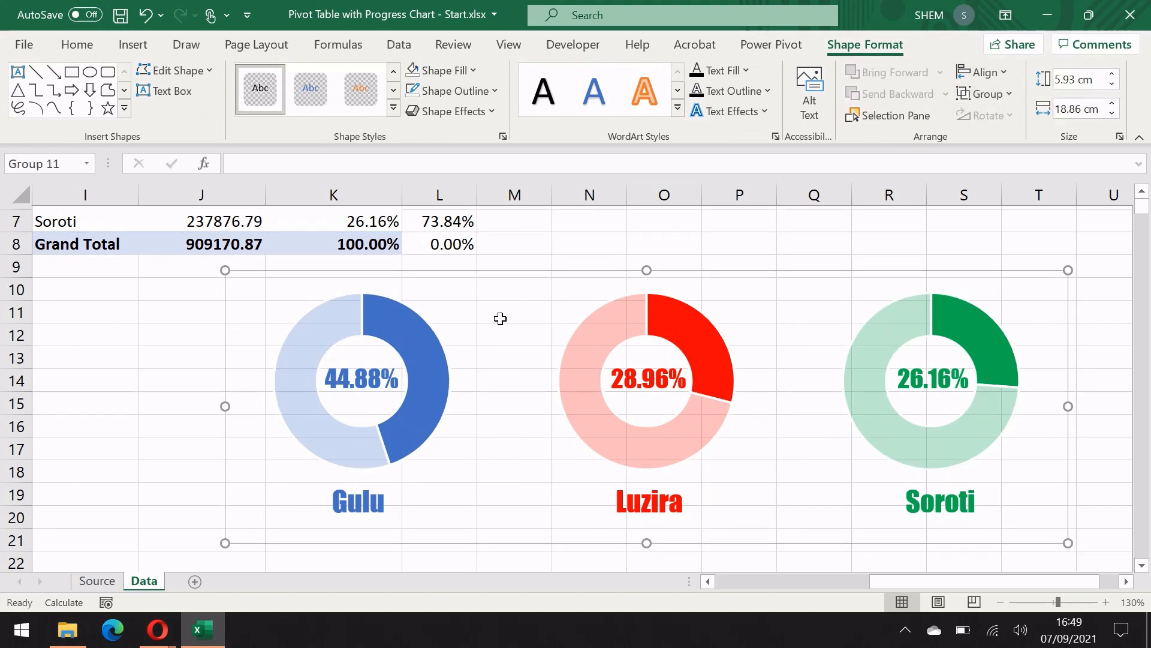
- Move the grouped charts beside and slightly below the PivotTable, leaving room above them for a heading
left_click_drag(244, 274, 328, 310)
scroll(138, 406, "down", 2)
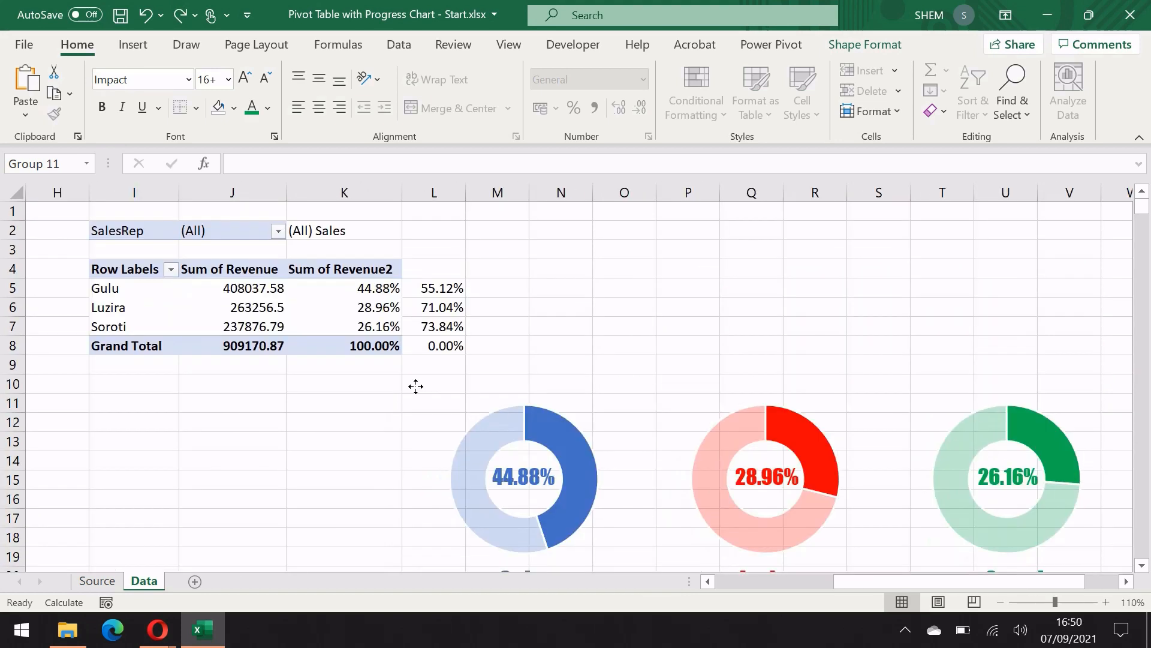
left_click_drag(414, 386, 443, 342)
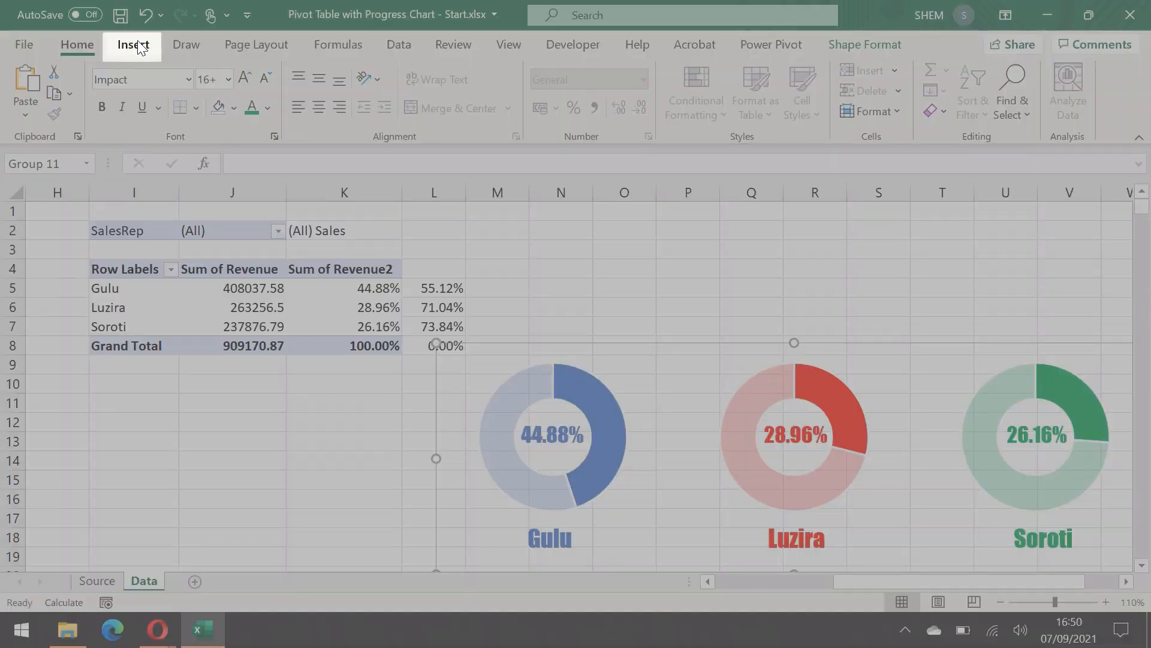
- Insert a text box for the heading above the Gulu chart, spanning about columns M to P and rows 6 to 8
left_click(134, 45)
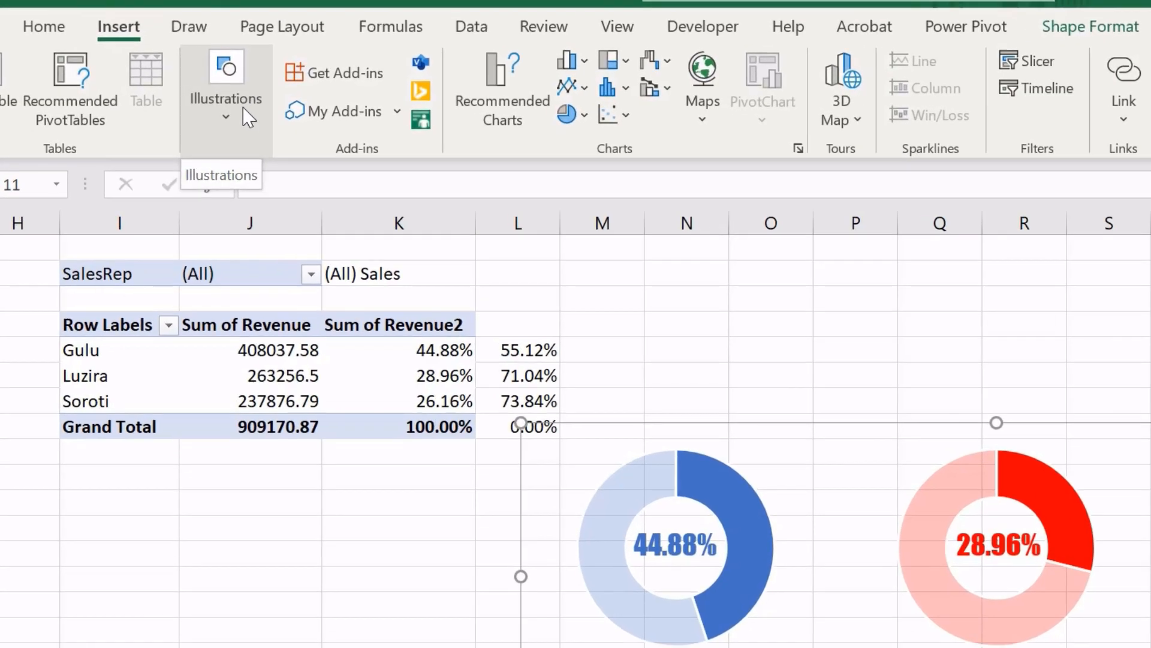
left_click(235, 105)
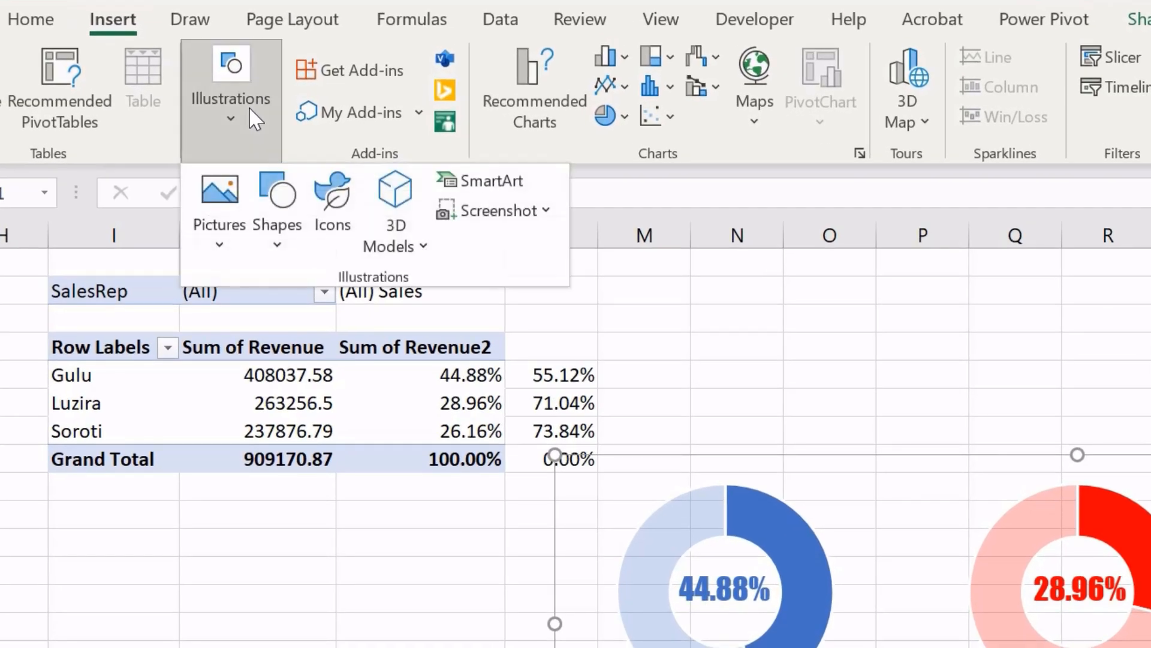
left_click(282, 229)
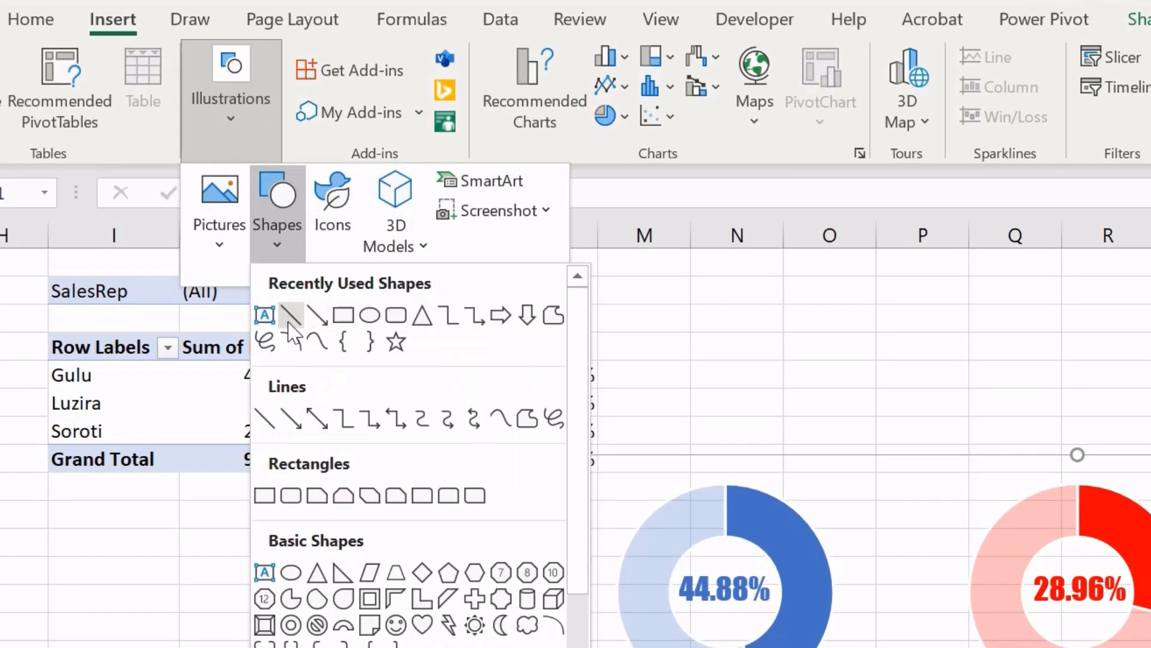
left_click(268, 311)
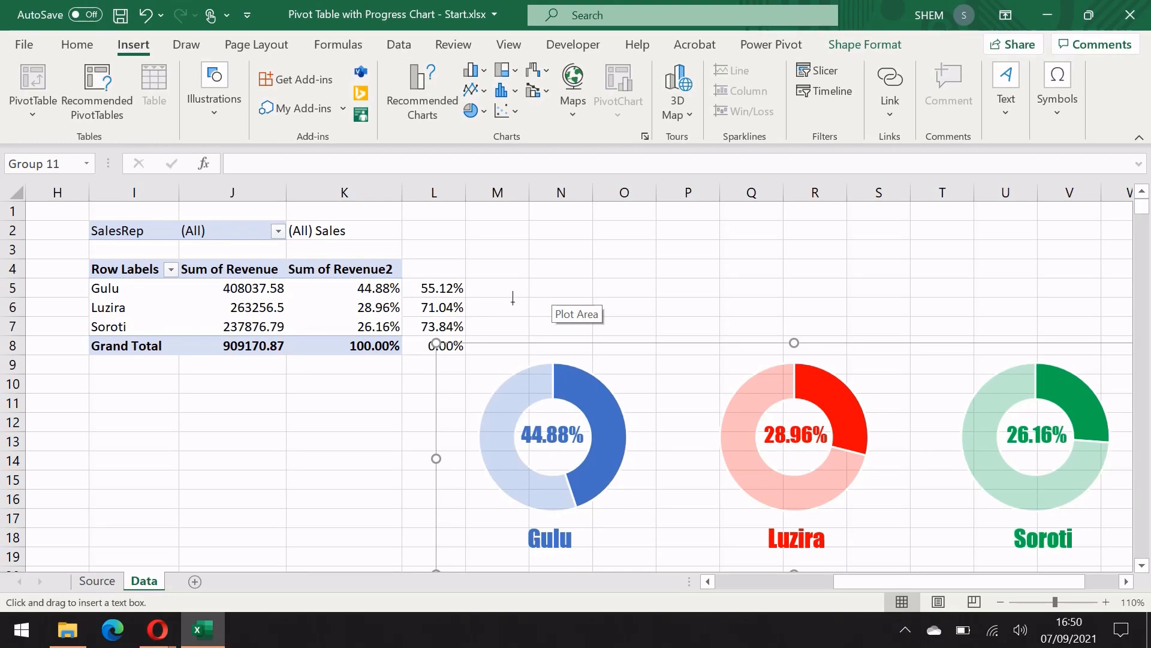
left_click_drag(509, 304, 699, 354)
- Link the heading text box to cell K2 with the formula =$K$2
left_click(260, 163)
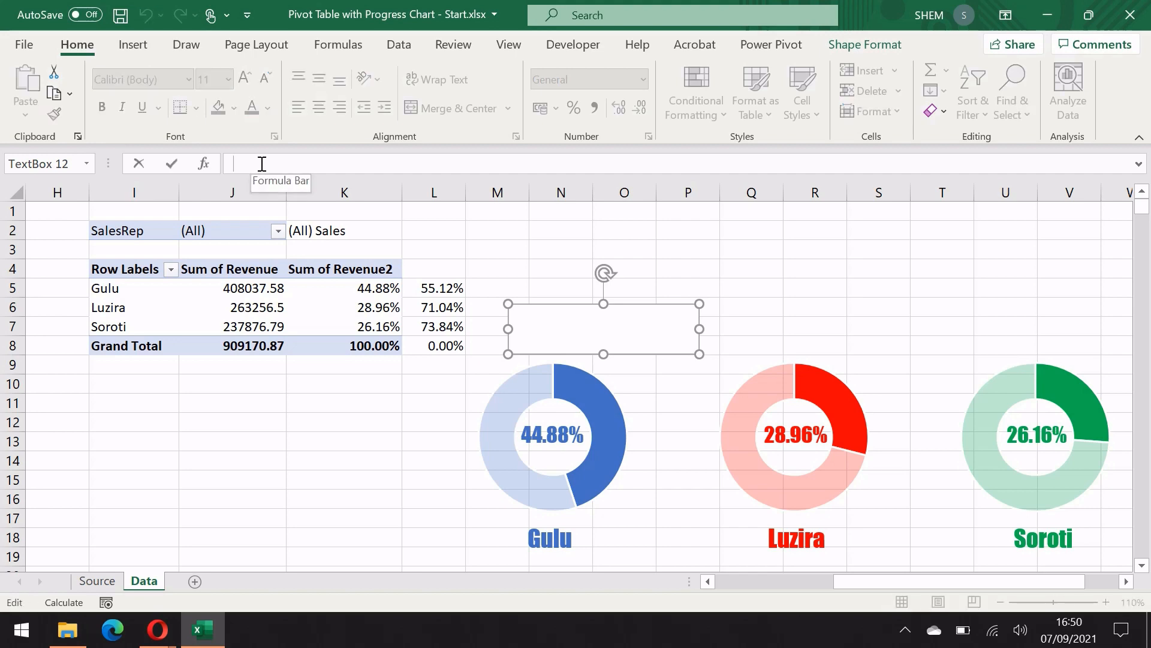
type("=")
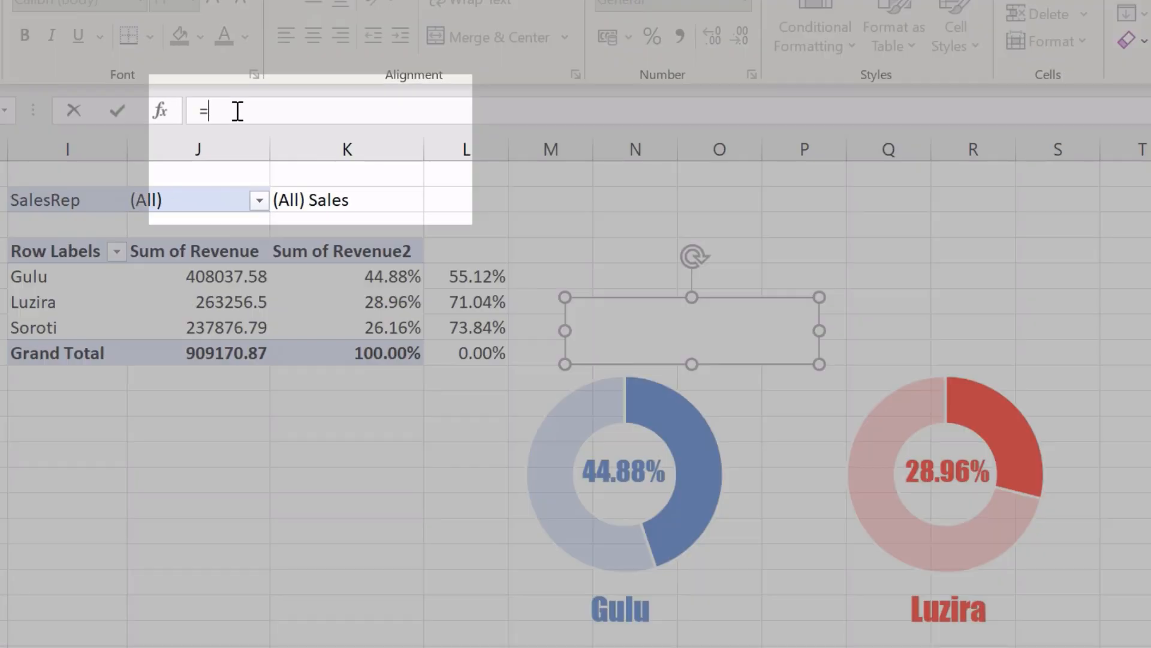
left_click(354, 198)
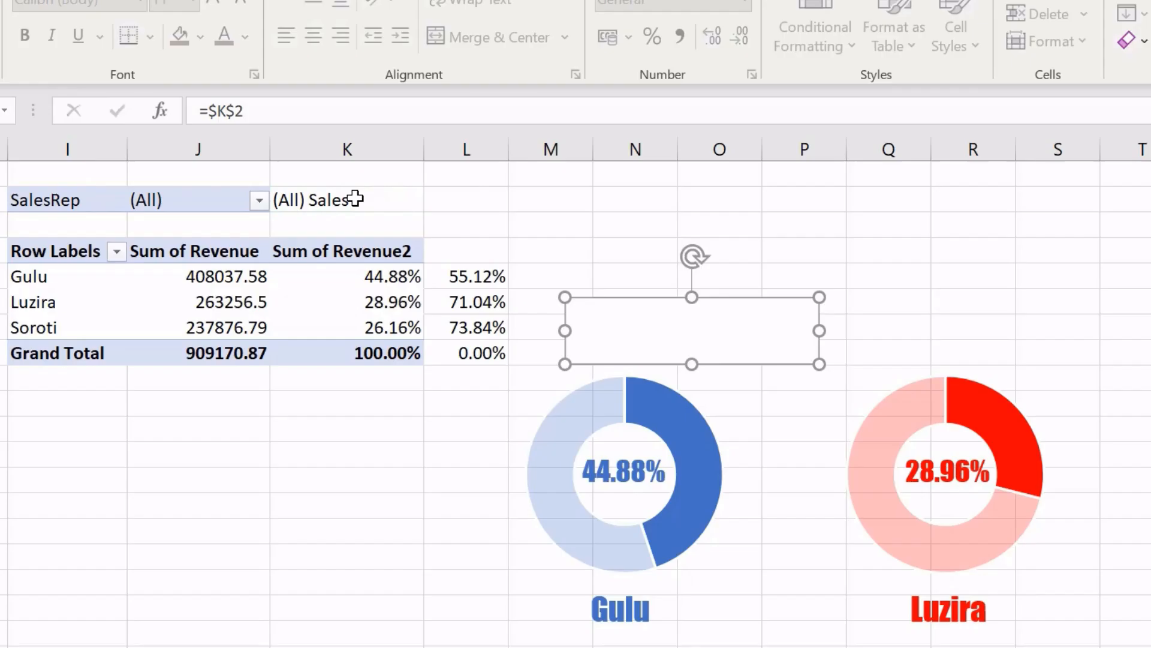
key("Return")
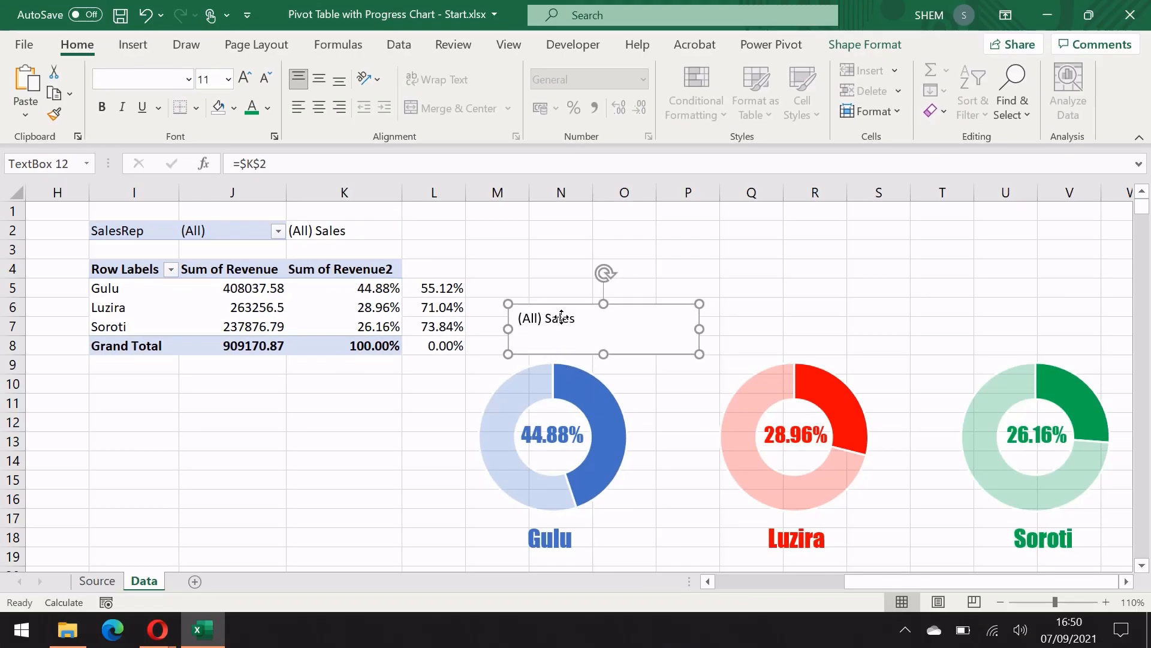
- Set the heading's font to Impact at size 28 and centre its text vertically and horizontally
left_click(180, 80)
type("Impact")
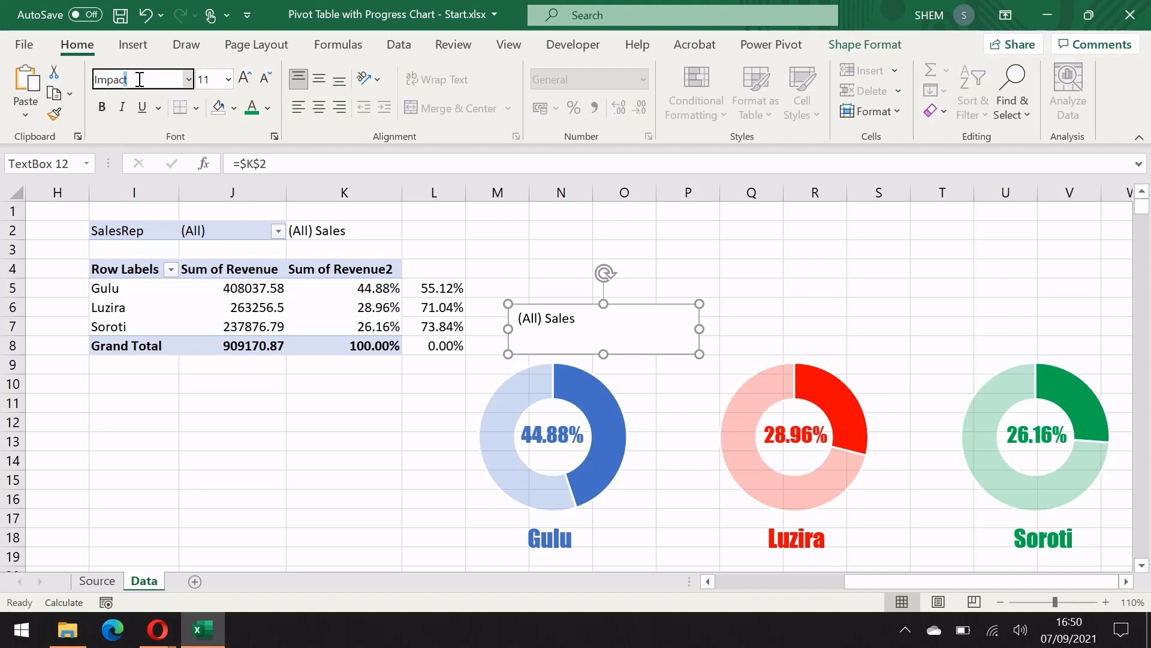
key("Return")
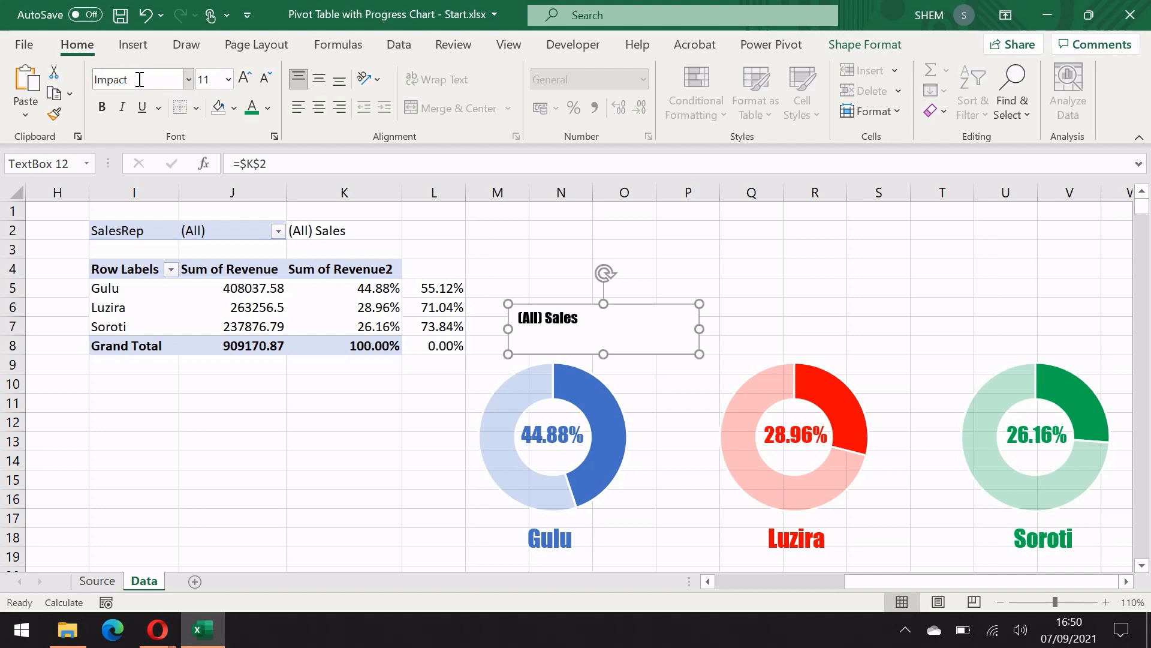
left_click(245, 80)
left_click(246, 79)
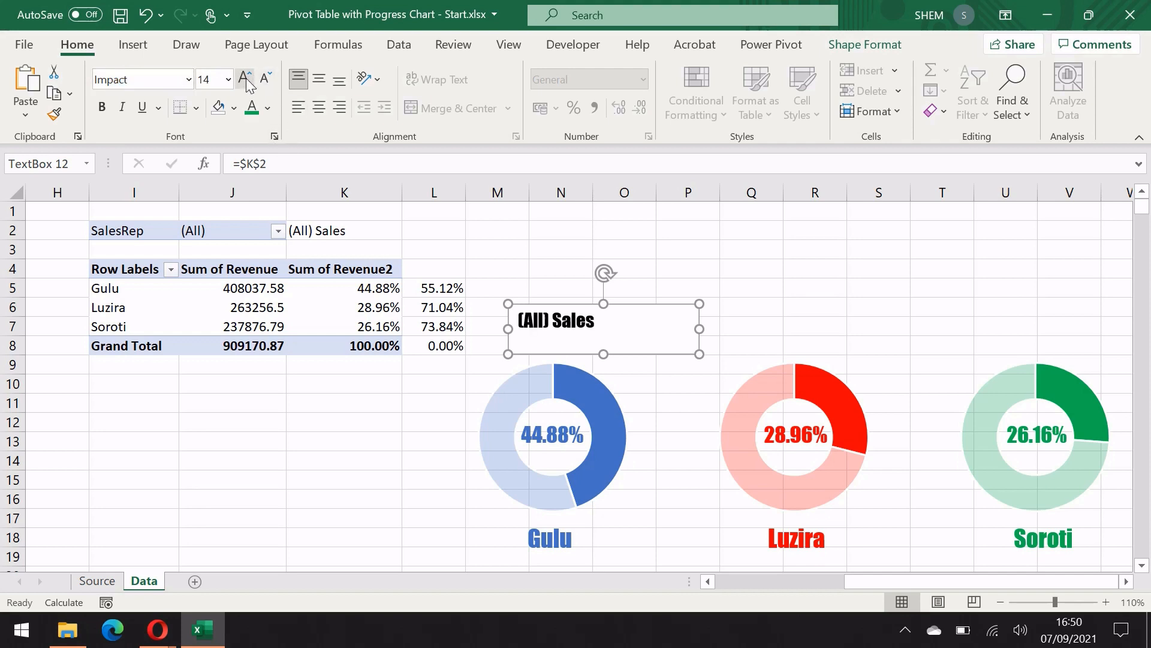
left_click(246, 81)
left_click(246, 81)
left_click(246, 81)
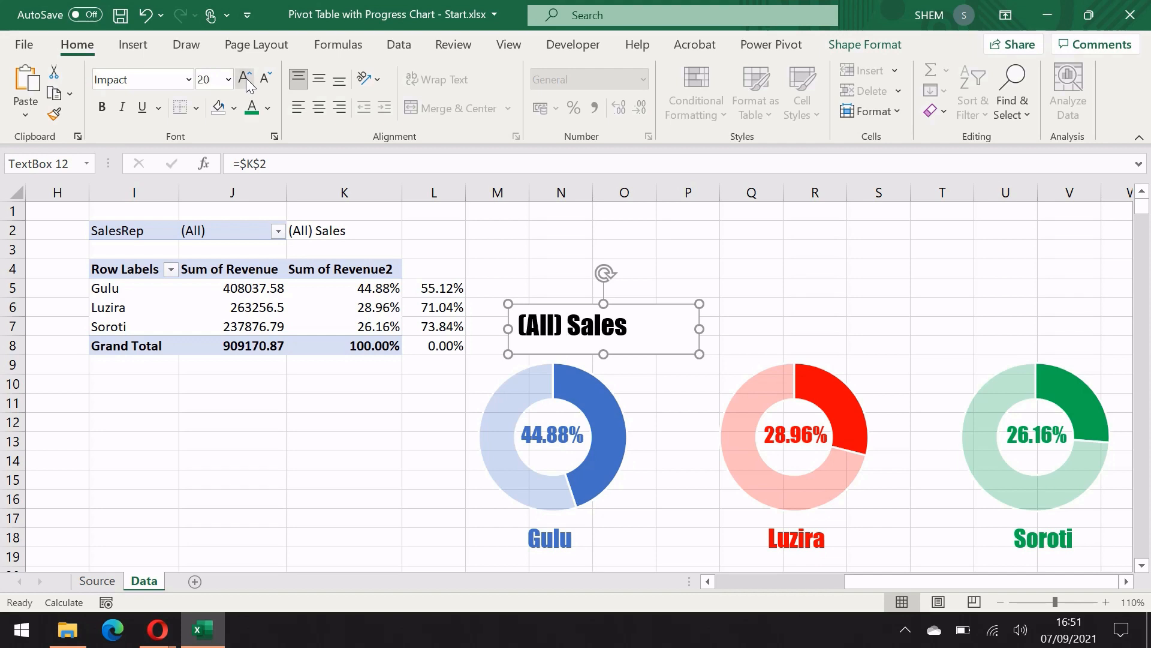
left_click(246, 80)
left_click(246, 80)
left_click(246, 81)
left_click(246, 81)
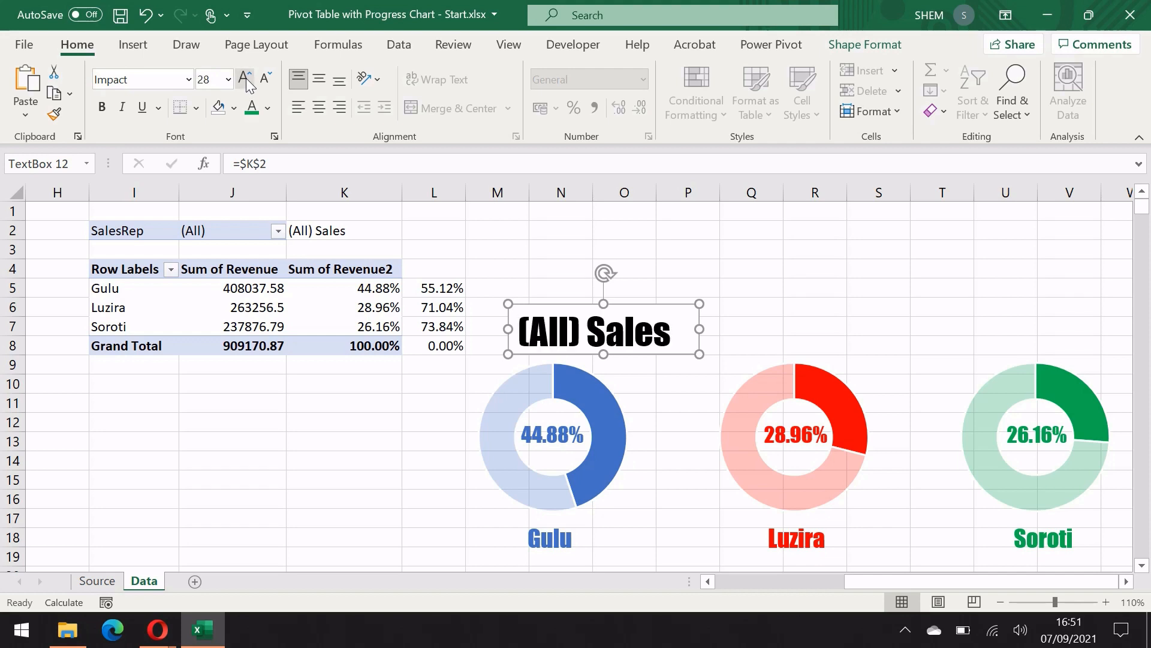
left_click(321, 82)
left_click(320, 110)
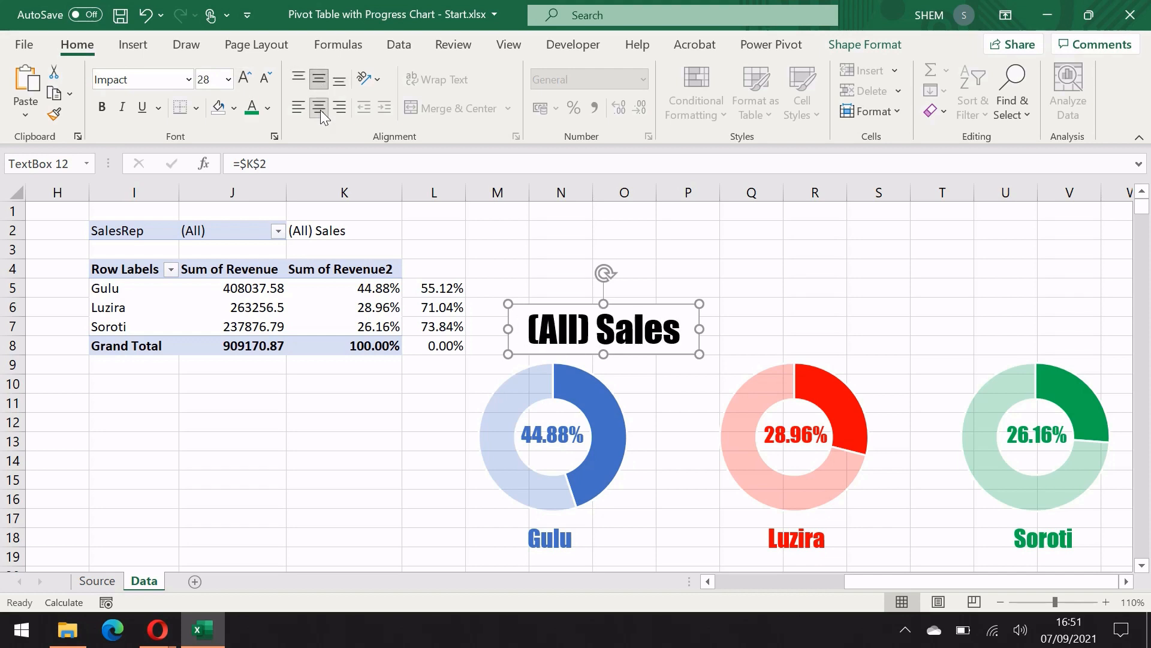
- Give the heading text box a black fill with white text and move it centrally above the Luzira chart
left_click(268, 110)
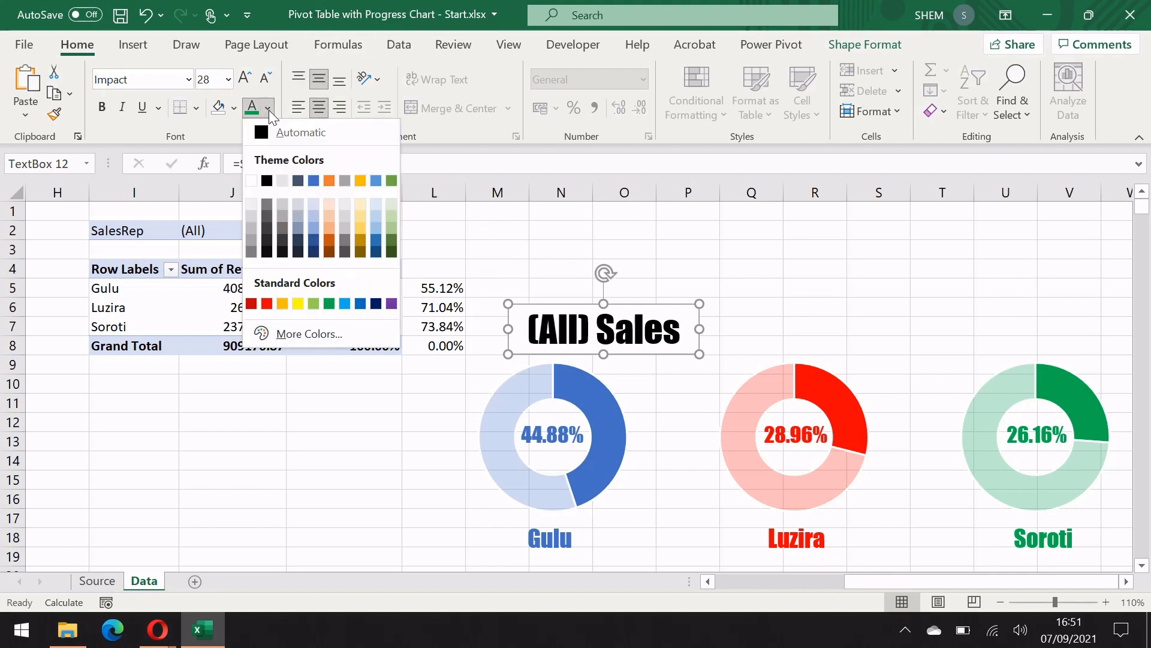
left_click(283, 187)
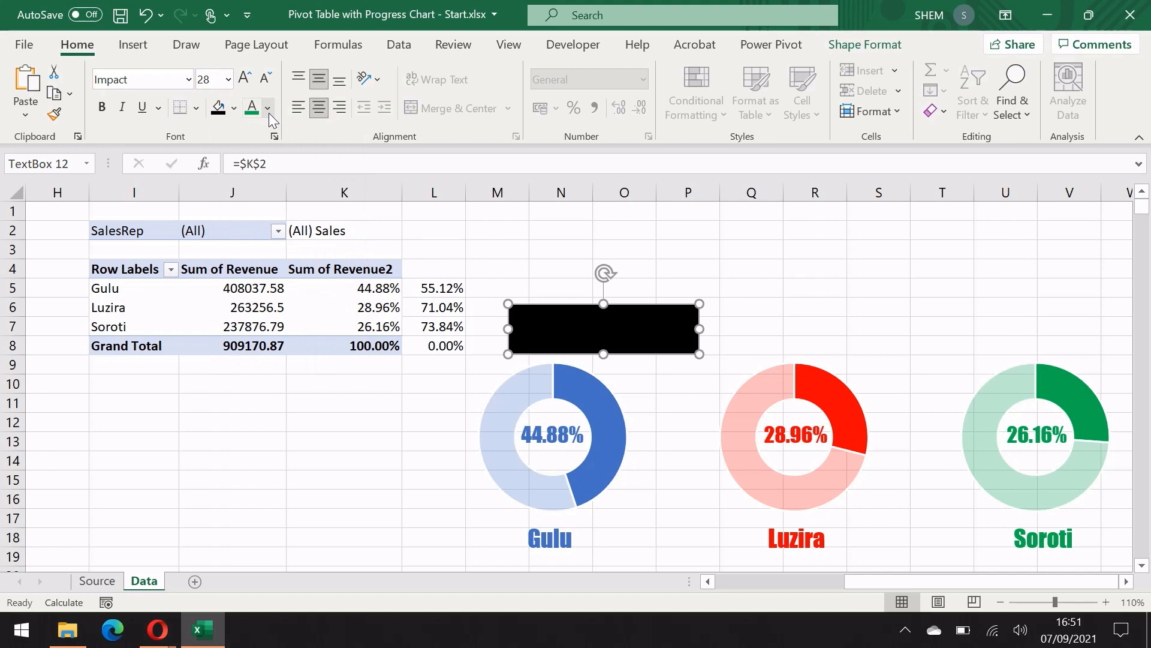
left_click(269, 111)
left_click(257, 188)
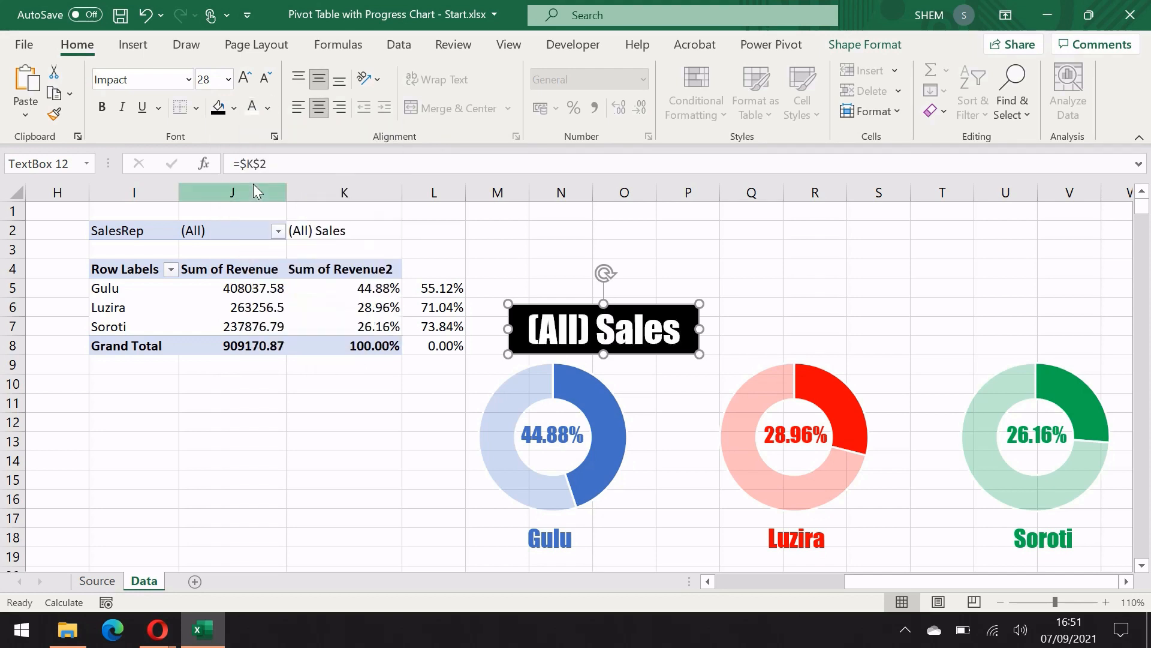
left_click_drag(524, 306, 715, 305)
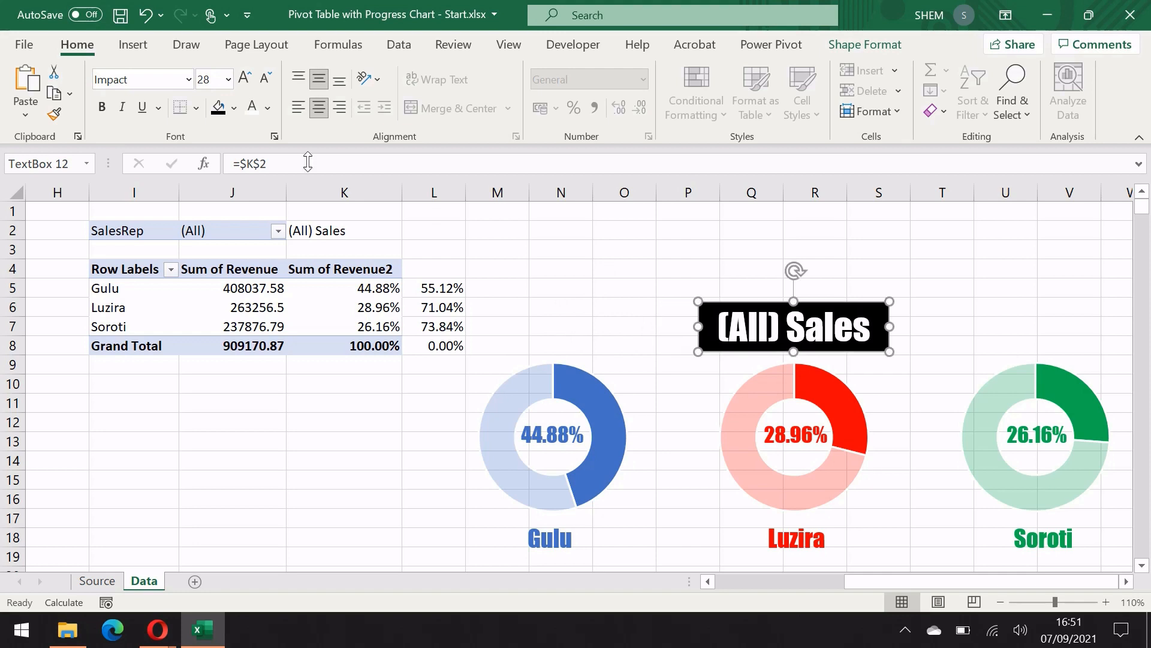
- Filter the PivotTable's SalesRep field to show only the second sales rep in the list
left_click(278, 231)
left_click(92, 272)
left_click(92, 307)
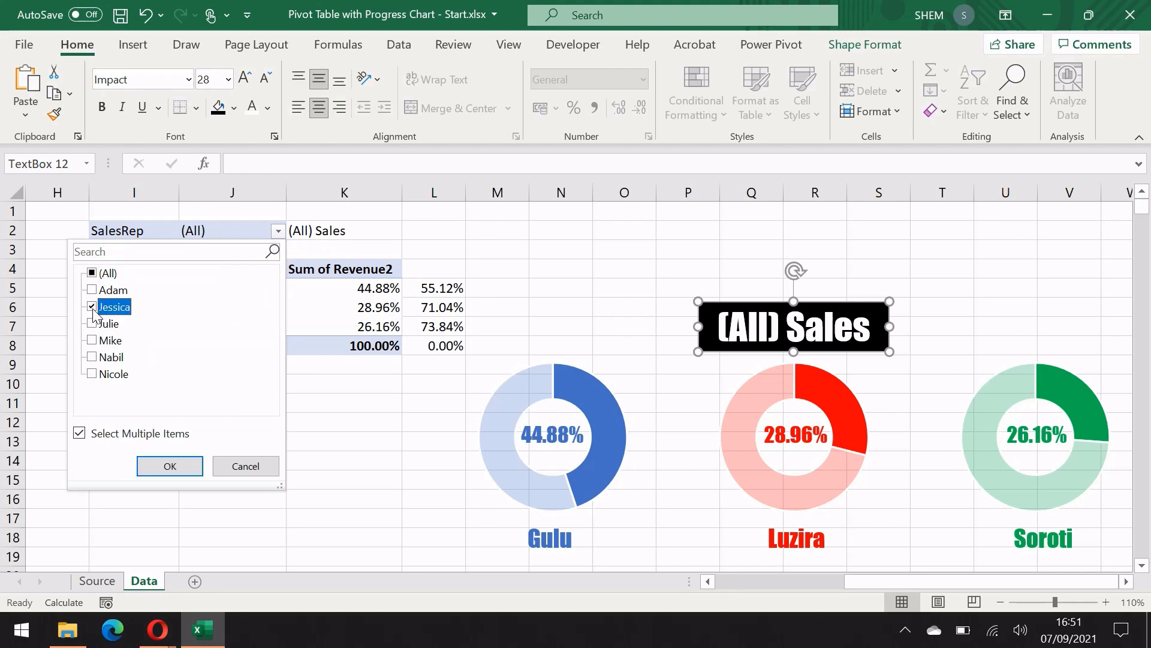
left_click(170, 466)
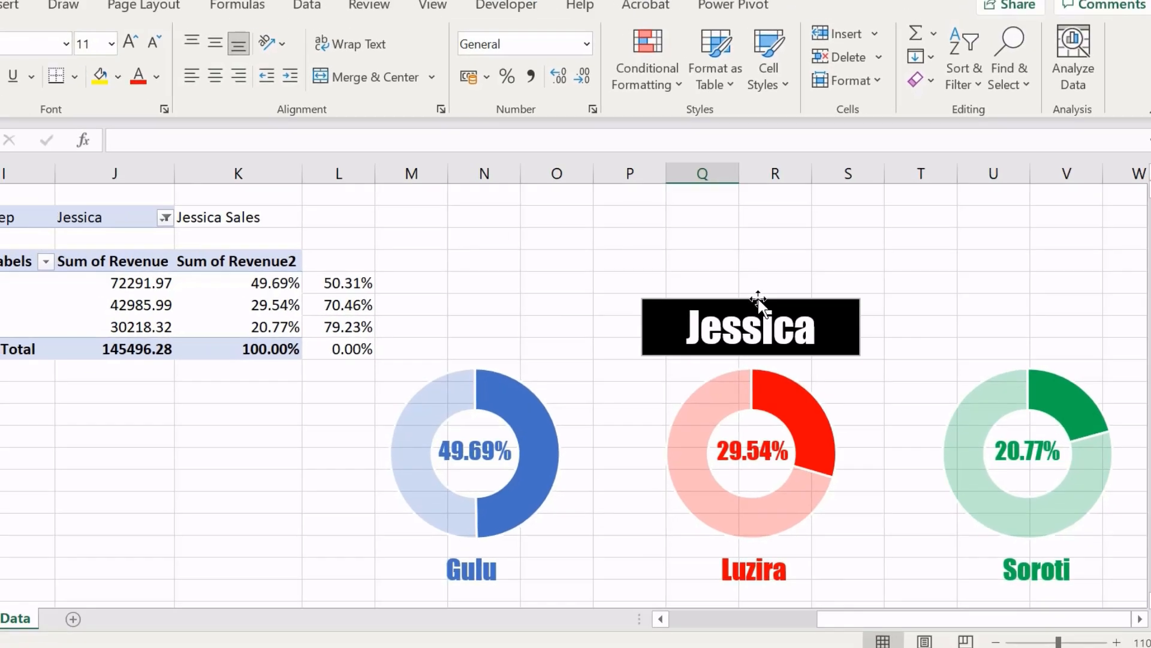
- Enlarge the heading text box so the full title fits, and reposition it centrally above the Luzira chart
left_click_drag(759, 298, 785, 256)
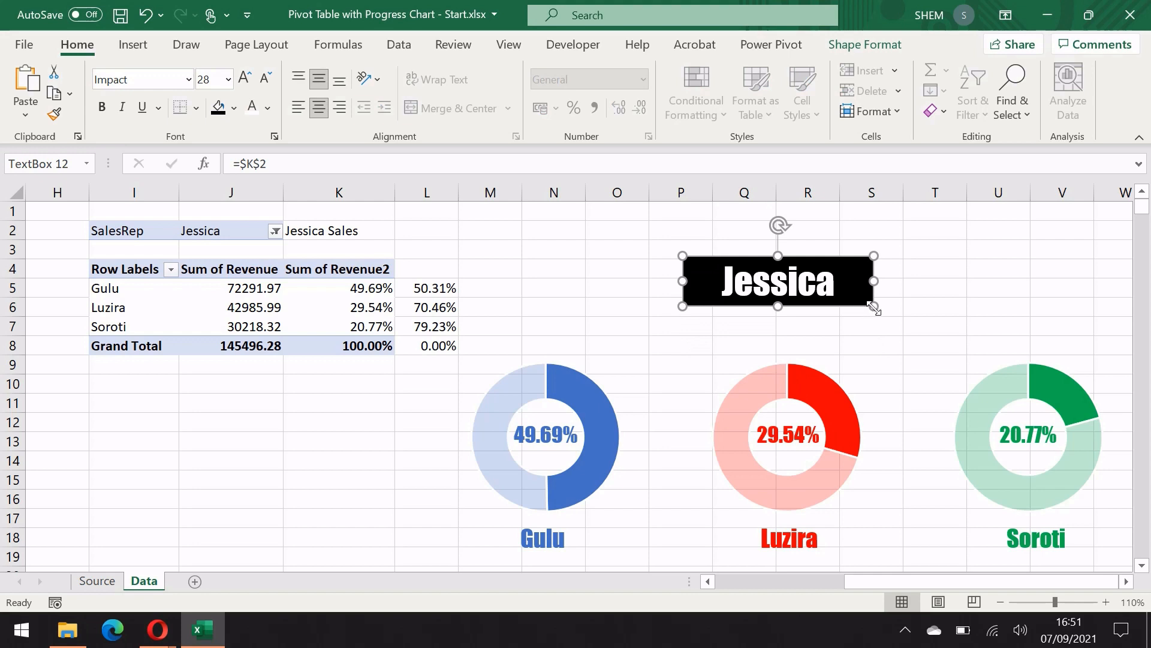
left_click_drag(873, 307, 966, 340)
left_click_drag(858, 264, 821, 278)
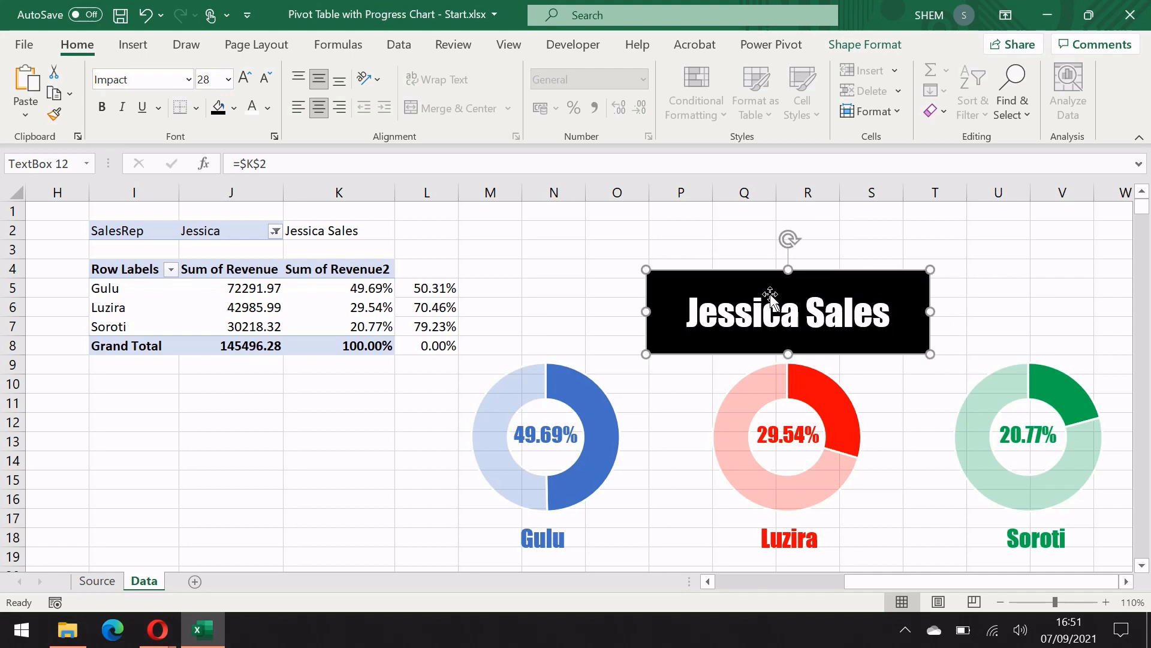
left_click(549, 235)
- Filter the PivotTable's SalesRep field to show only the third sales rep in the list
left_click(276, 232)
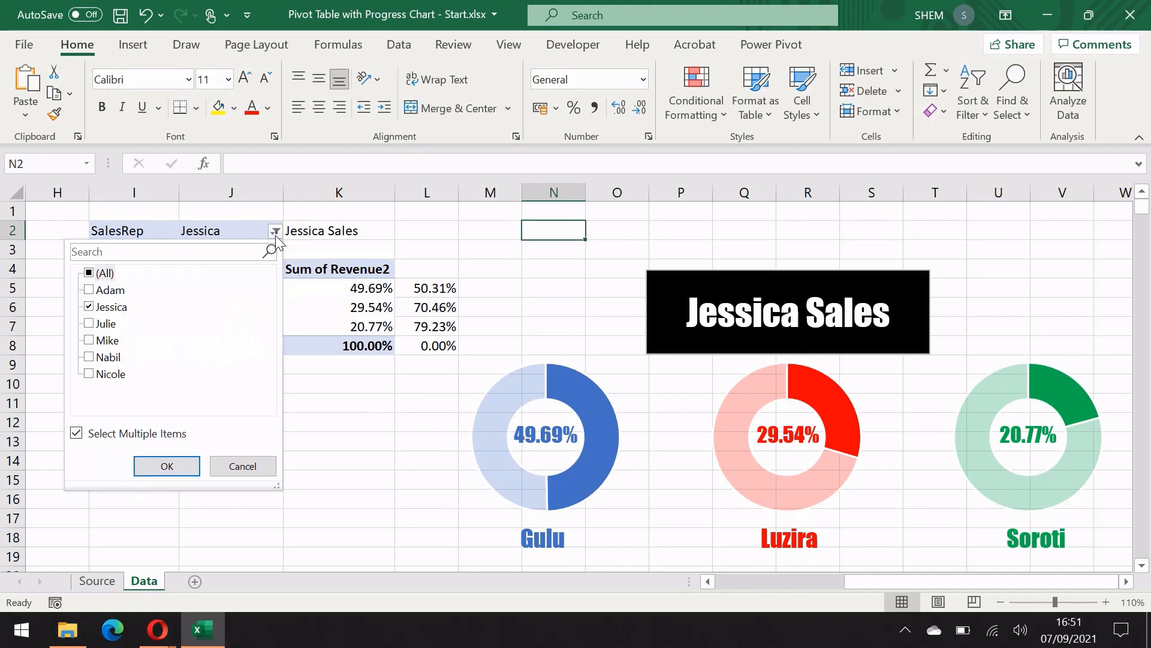
left_click(89, 307)
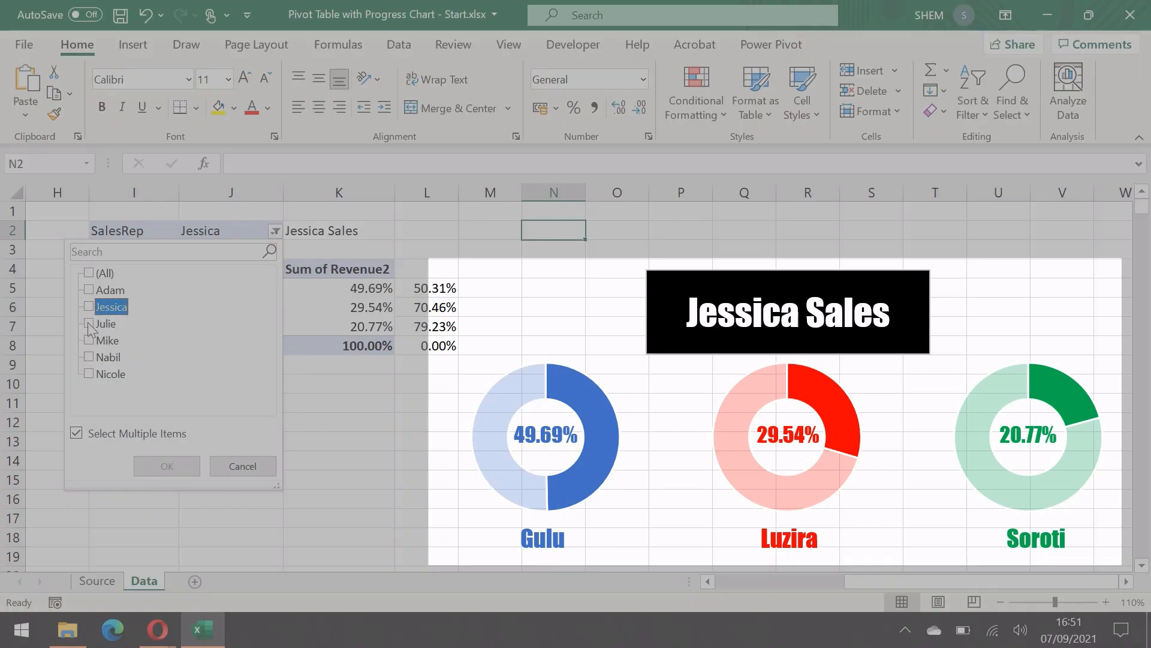
left_click(89, 324)
left_click(168, 465)
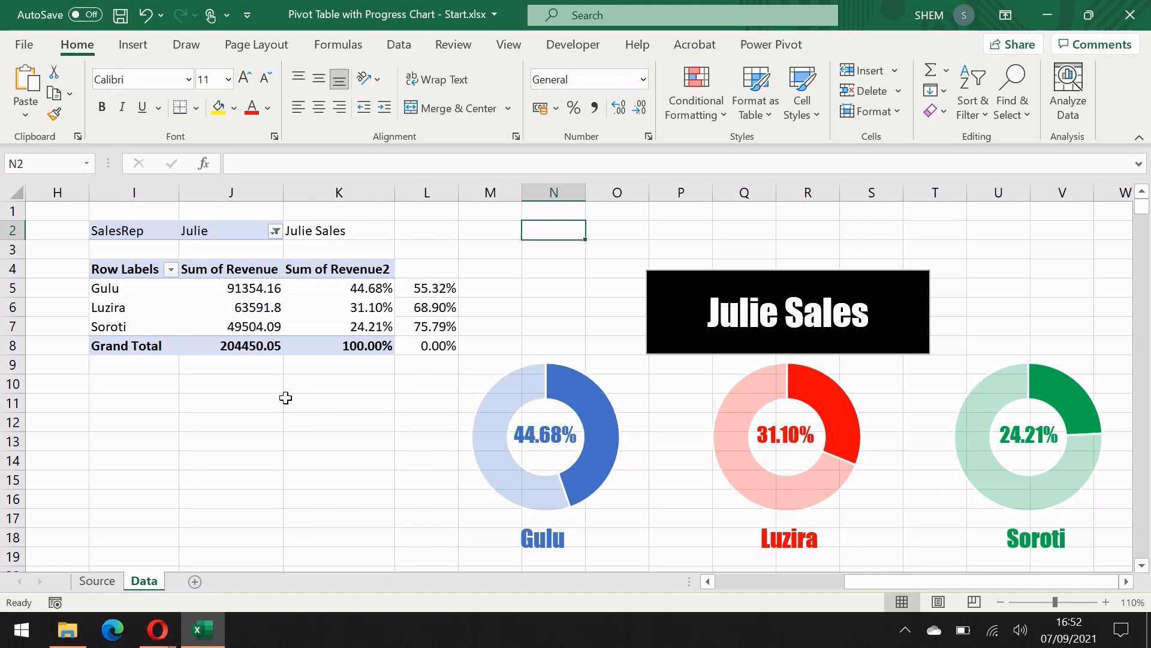
- Insert a slicer for the PivotTable's SalesRep field
scroll(302, 364, "down", 1)
scroll(303, 364, "up", 1)
left_click(331, 297)
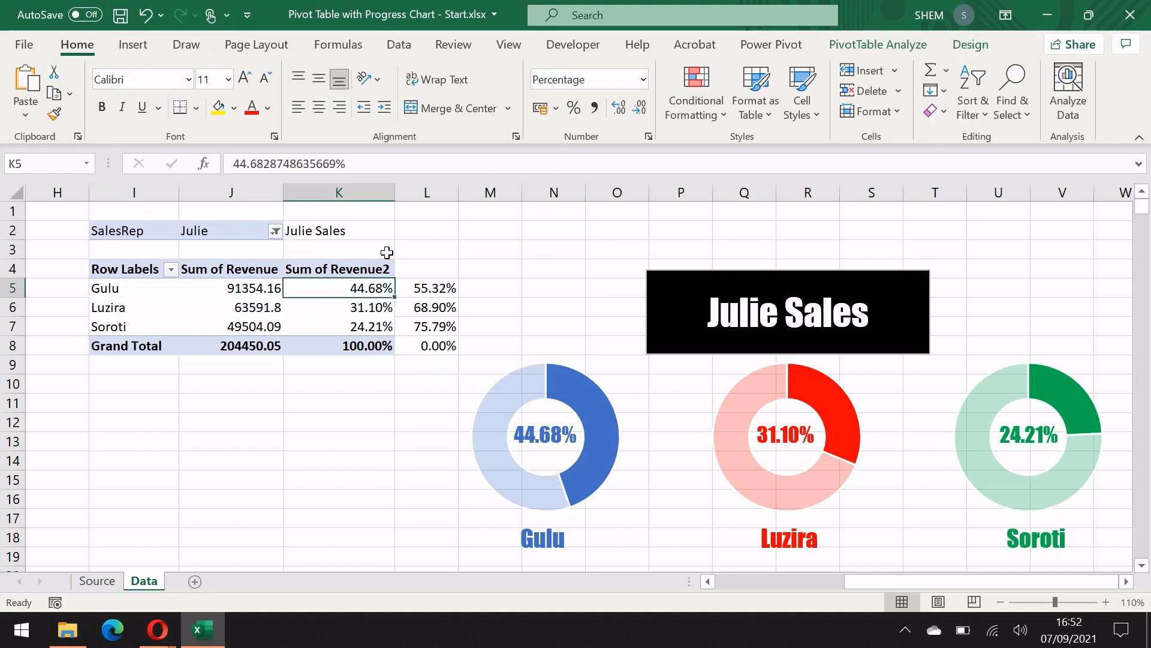
left_click(901, 47)
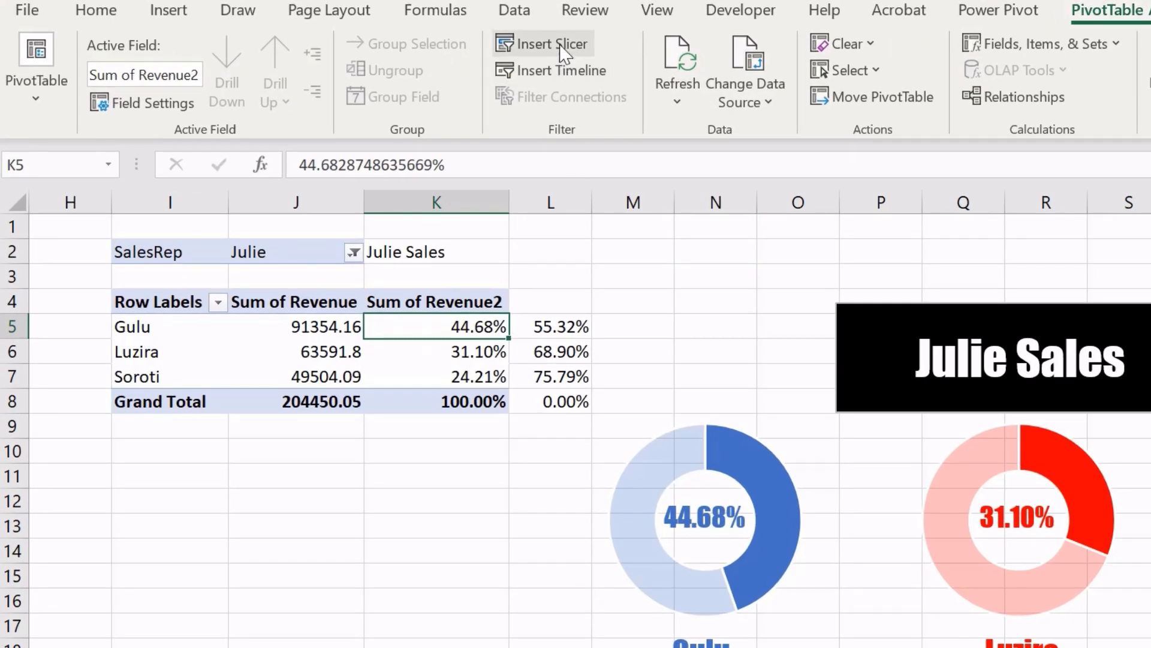
left_click(564, 47)
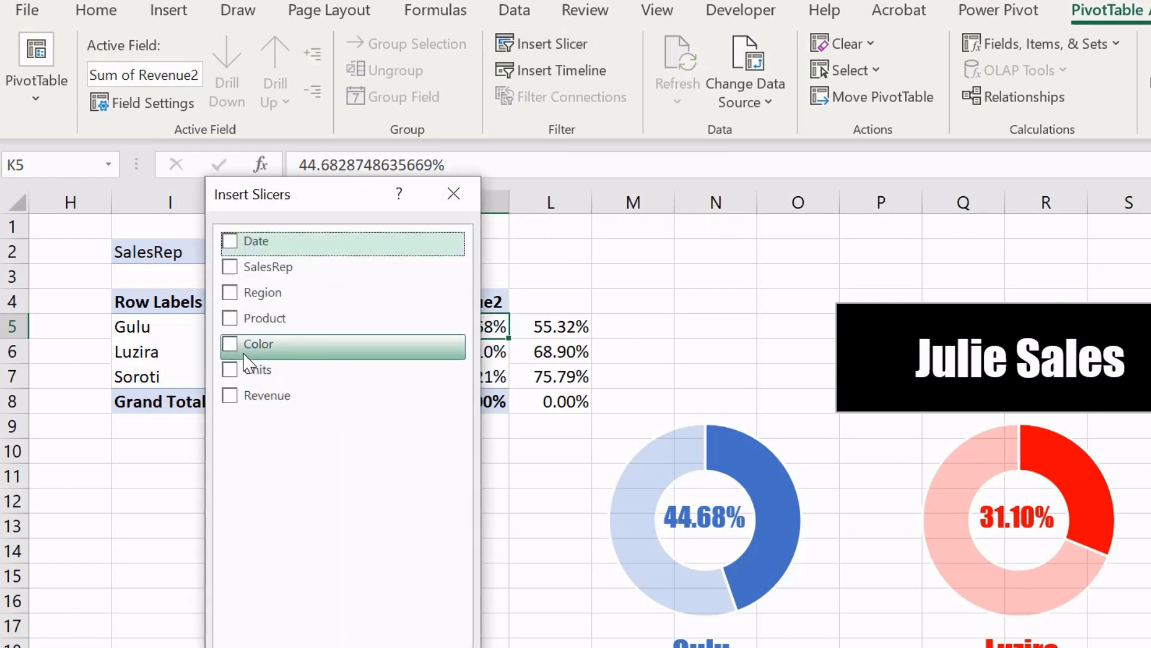
left_click(229, 268)
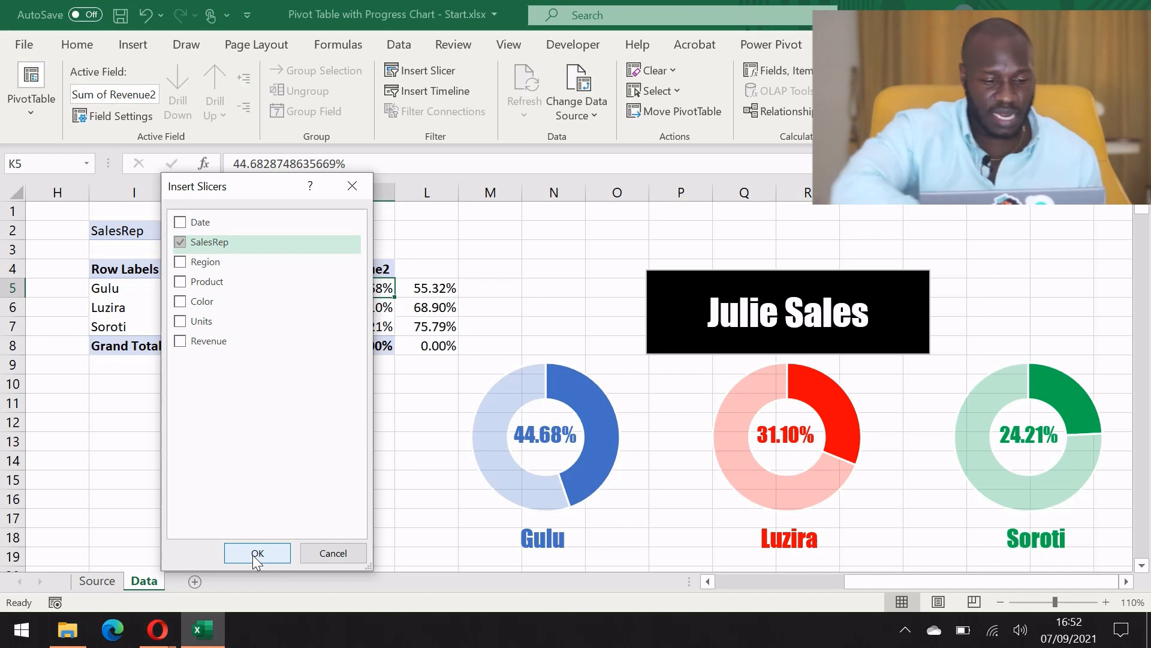
left_click(254, 557)
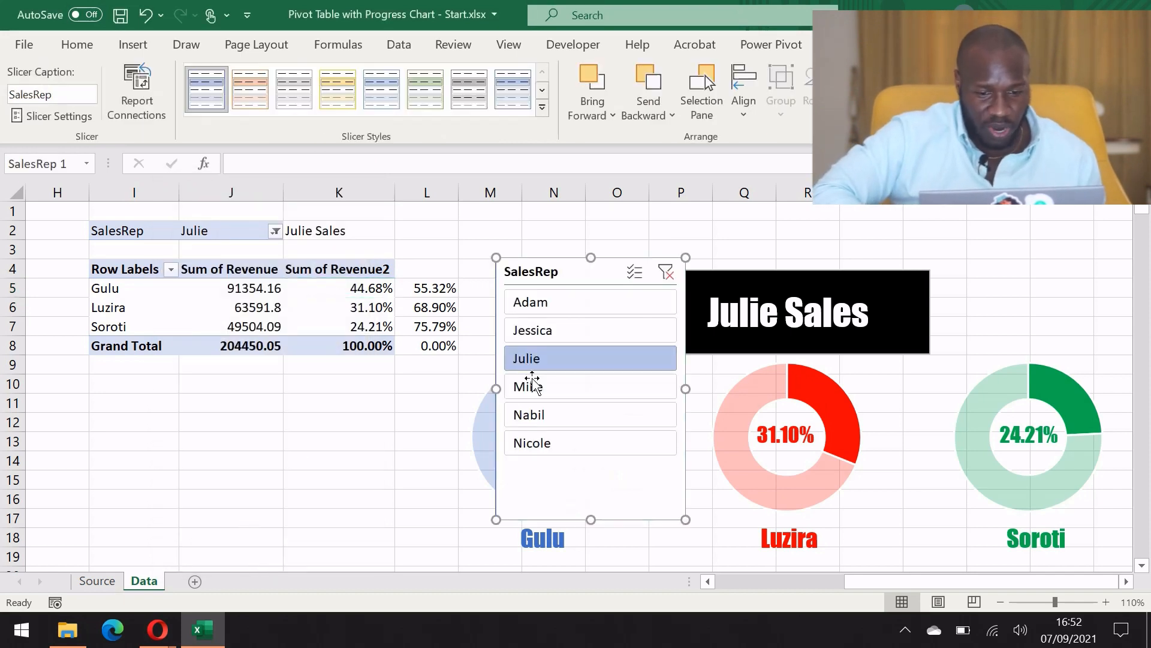
- Move the SalesRep slicer below the PivotTable and use it to filter to the first sales rep
left_click_drag(569, 266, 321, 369)
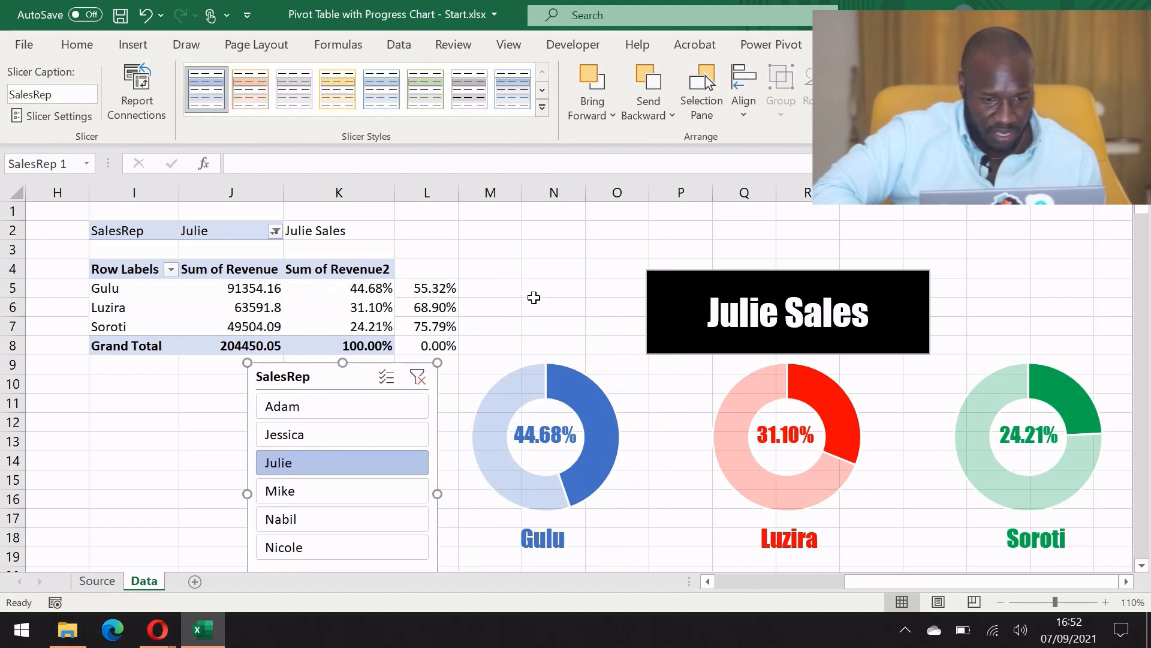
scroll(533, 296, "down", 1)
left_click(331, 368)
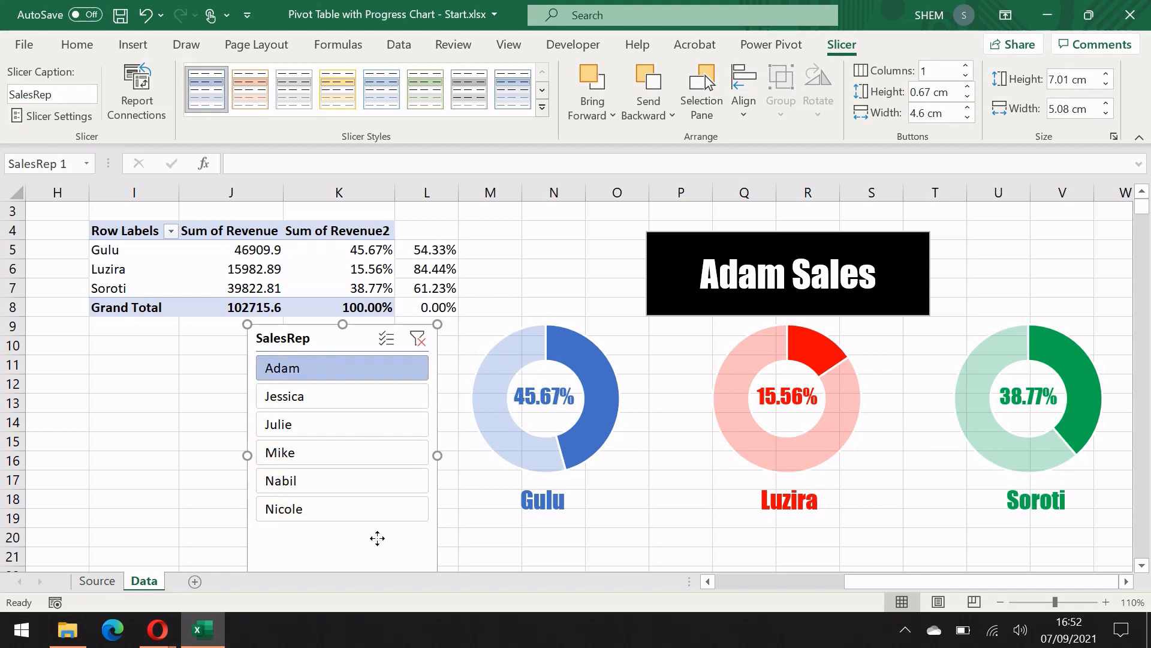
- Set the SalesRep slicer's number of columns to 2 in its layout properties
right_click(377, 538)
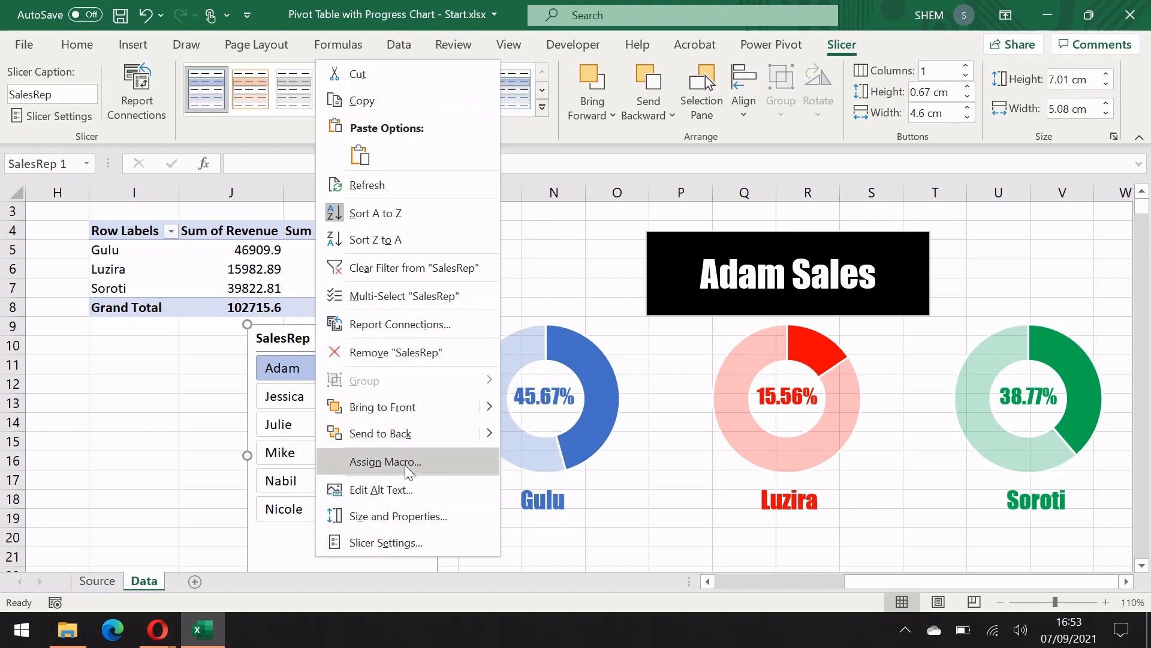
left_click(411, 518)
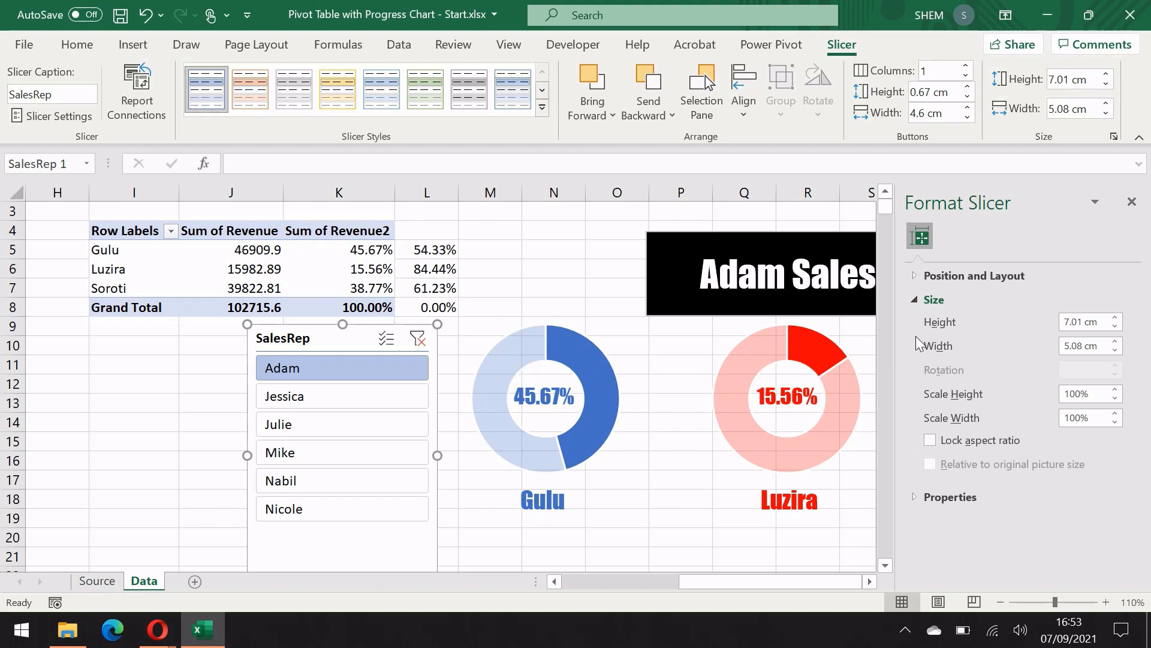
left_click(941, 280)
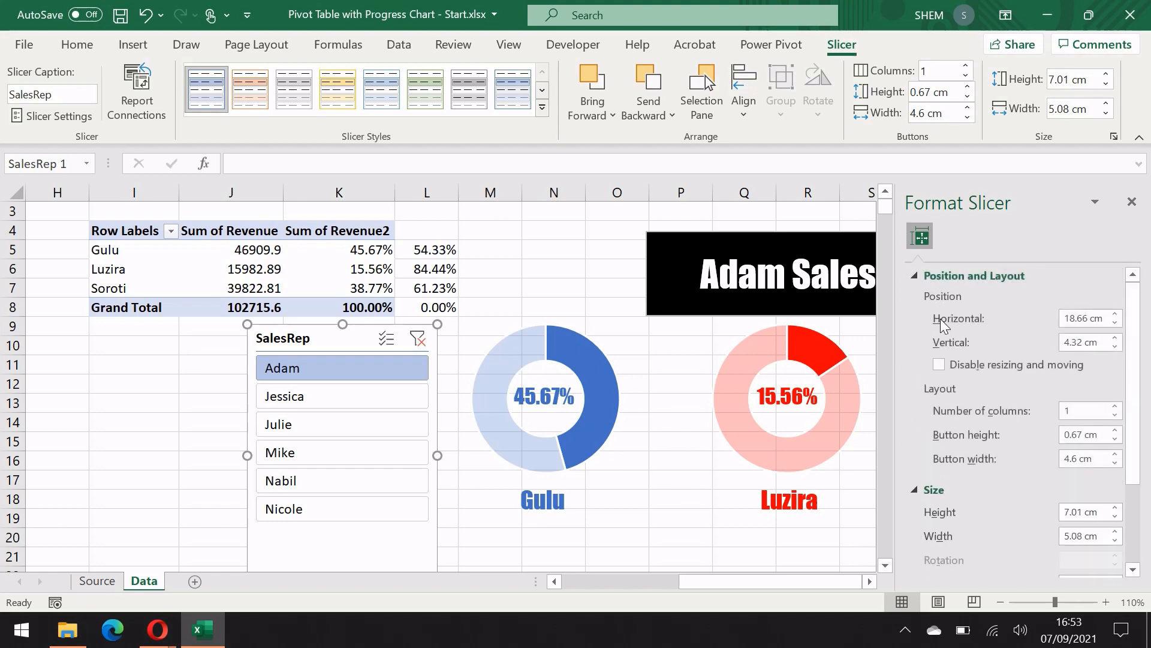
scroll(992, 450, "down", 3)
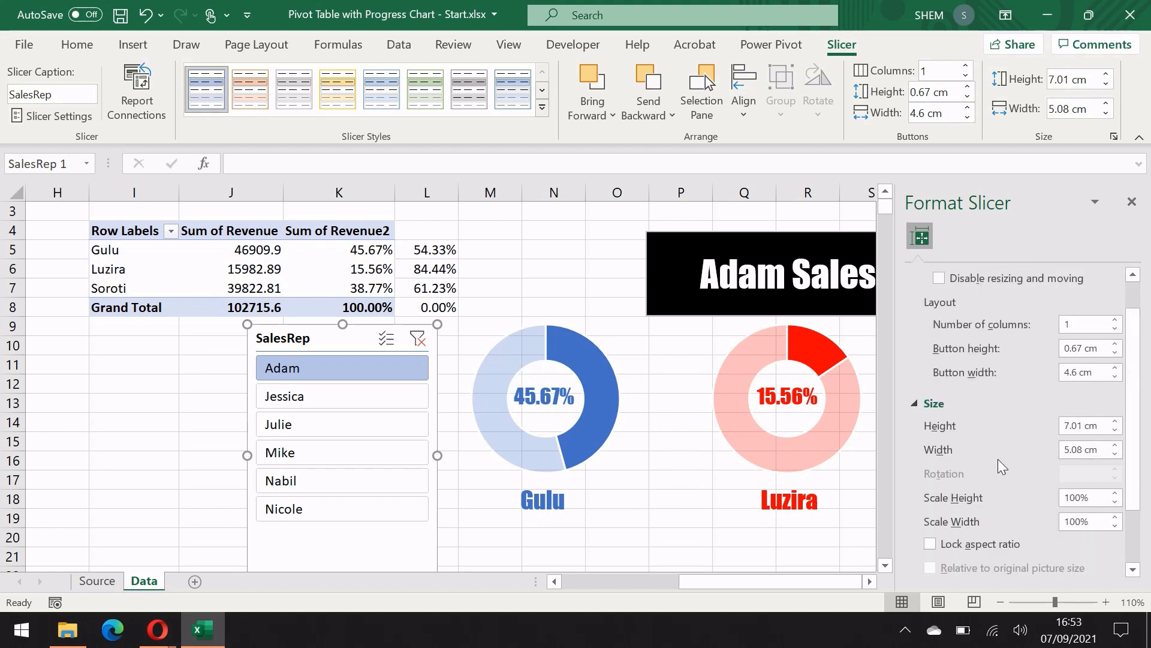
scroll(1001, 466, "up", 2)
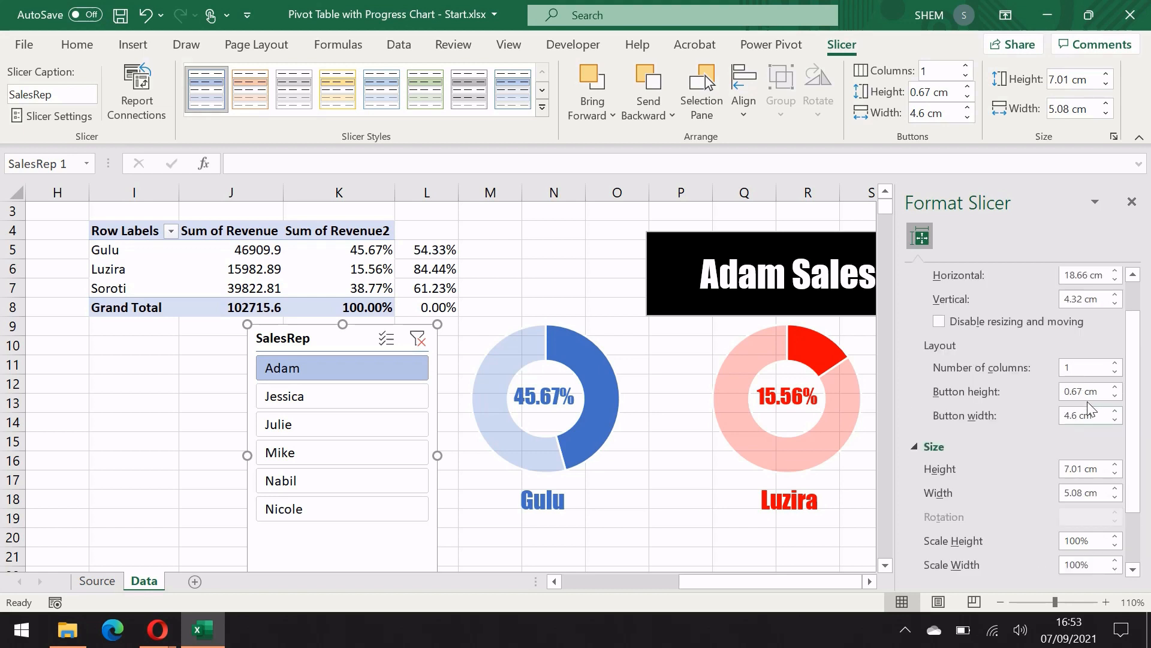
left_click(1115, 364)
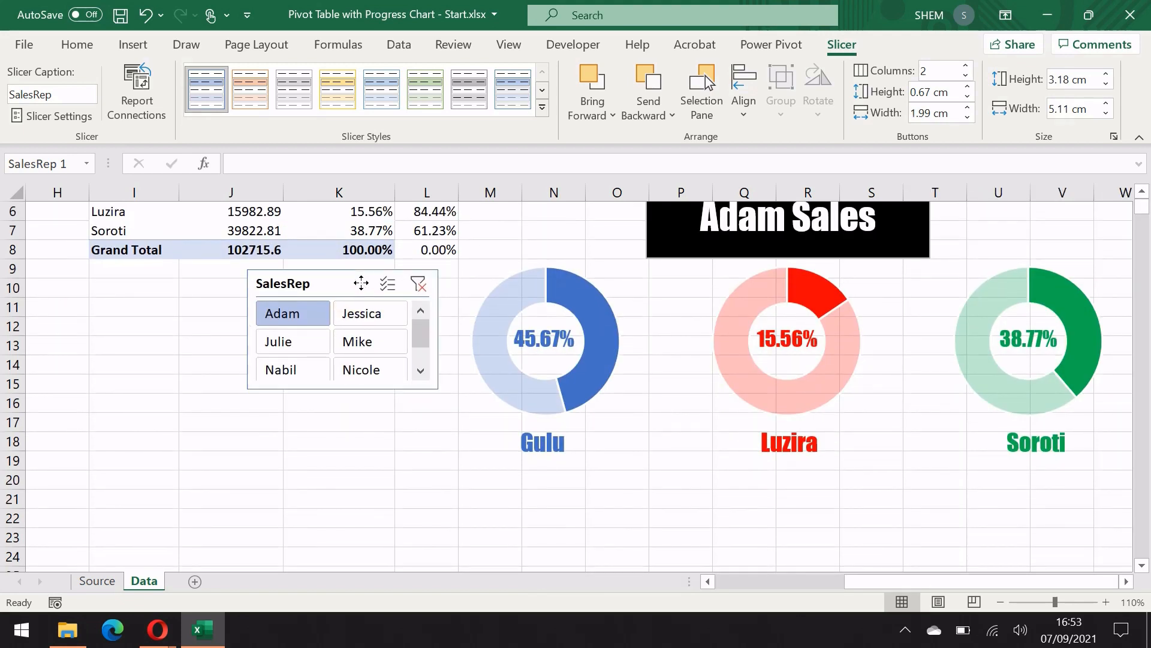
- Resize the SalesRep slicer to about 3.31 by 5.24 cm so all names fit, and place it below the PivotTable in columns I–J
left_click_drag(357, 279, 317, 374)
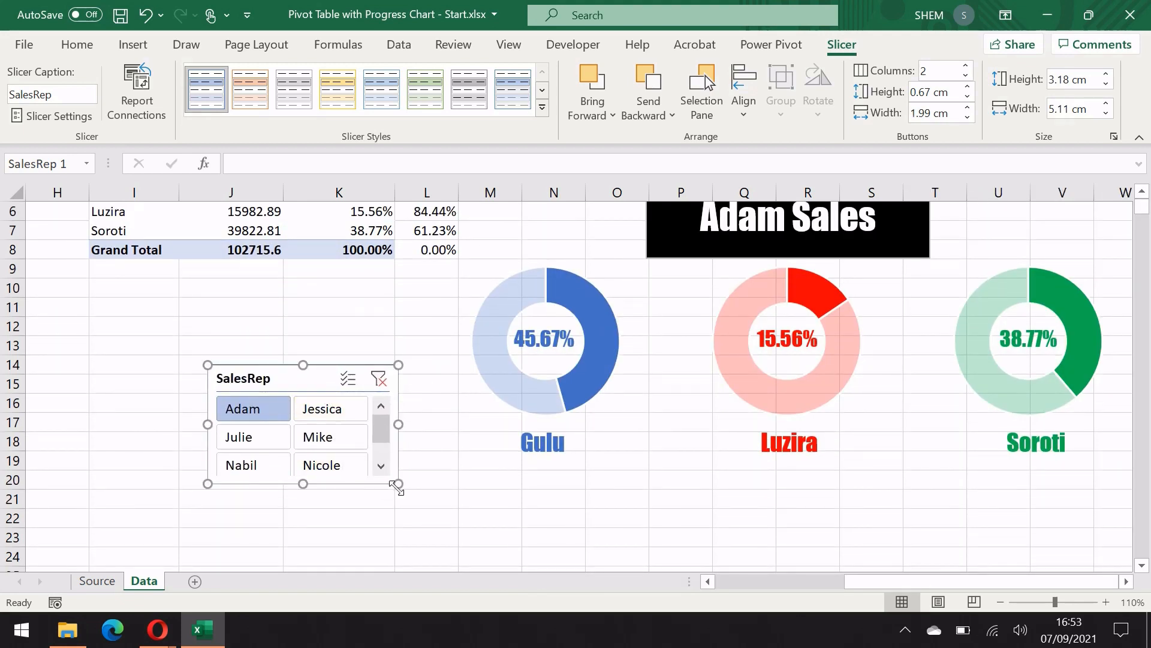
mouse_move(398, 483)
left_mouse_down()
mouse_move(403, 511)
mouse_move(404, 488)
left_mouse_up()
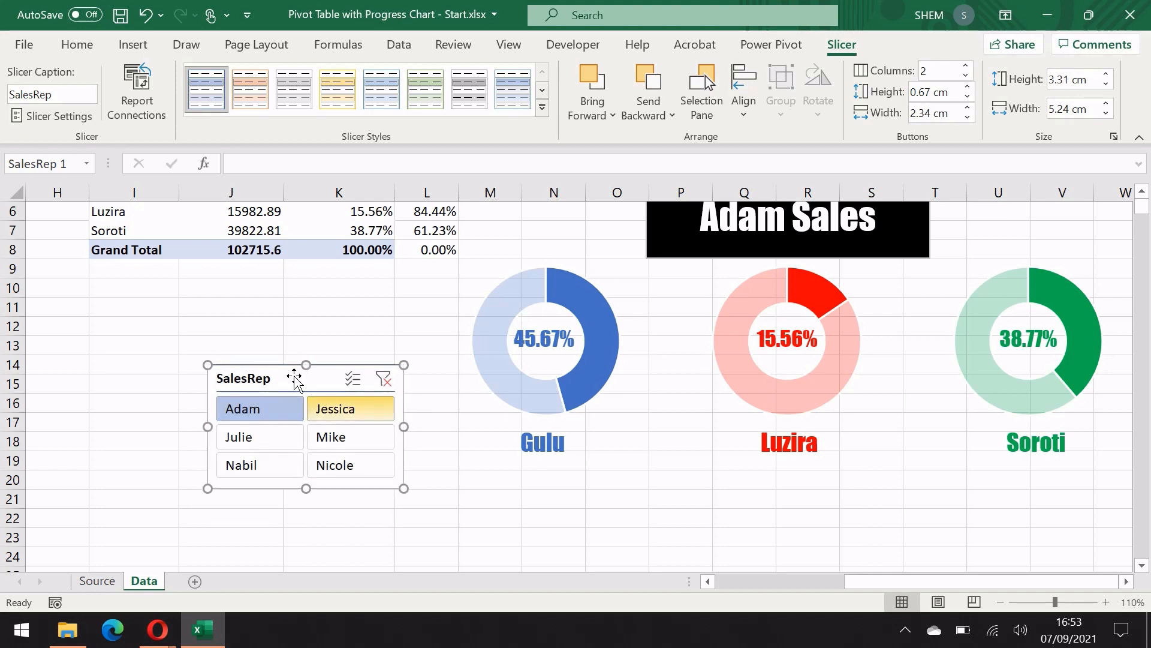
left_click_drag(294, 377, 147, 430)
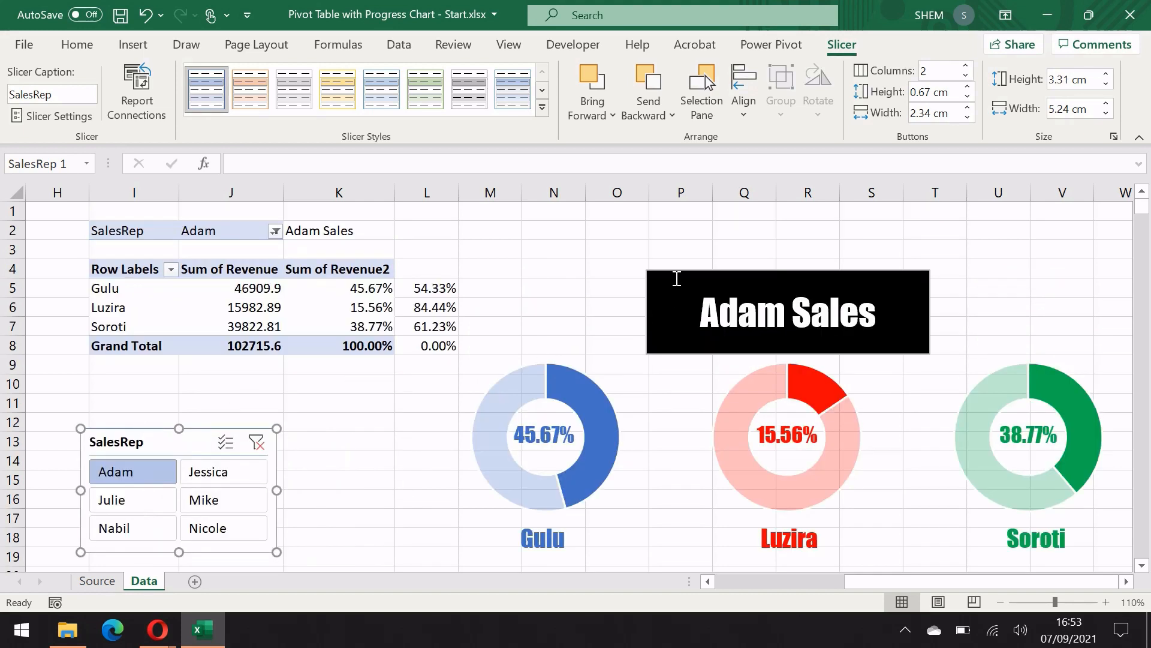
- Group the black heading text box with the group of three doughnut charts
left_click(677, 278)
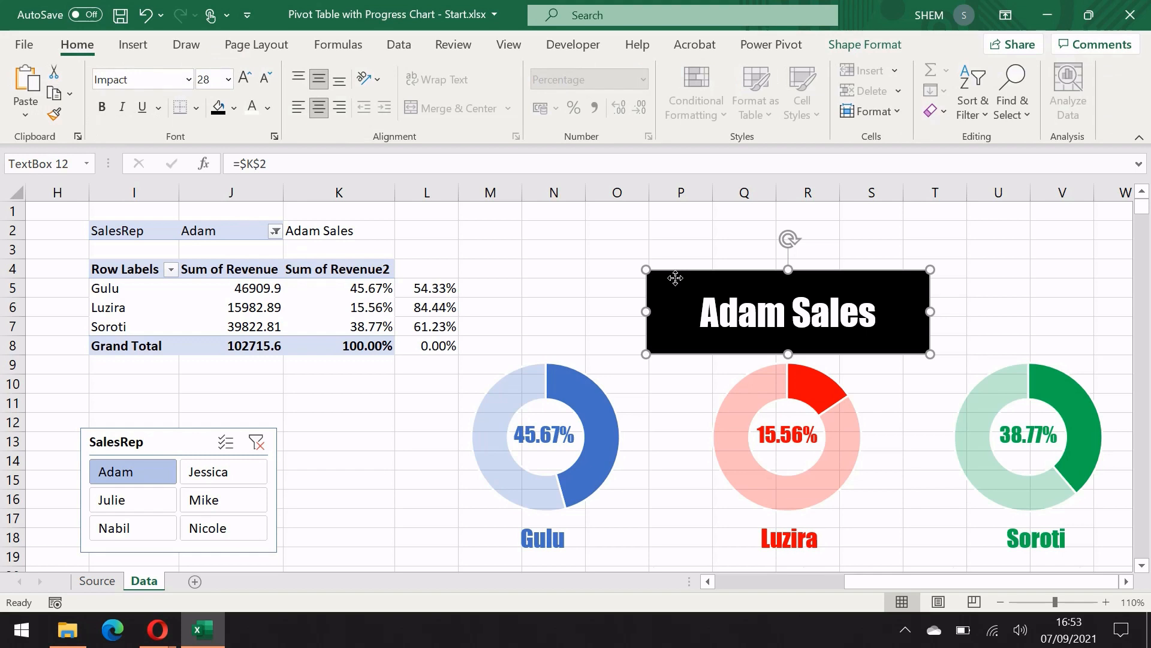
left_click(444, 369, "ctrl")
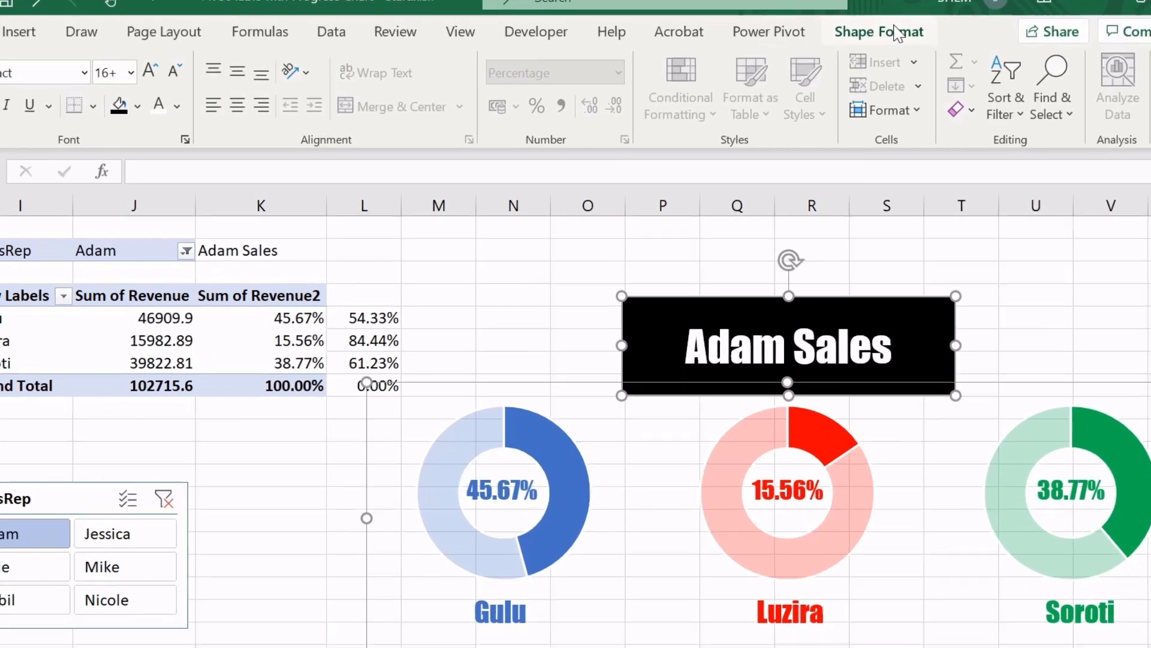
left_click(883, 45)
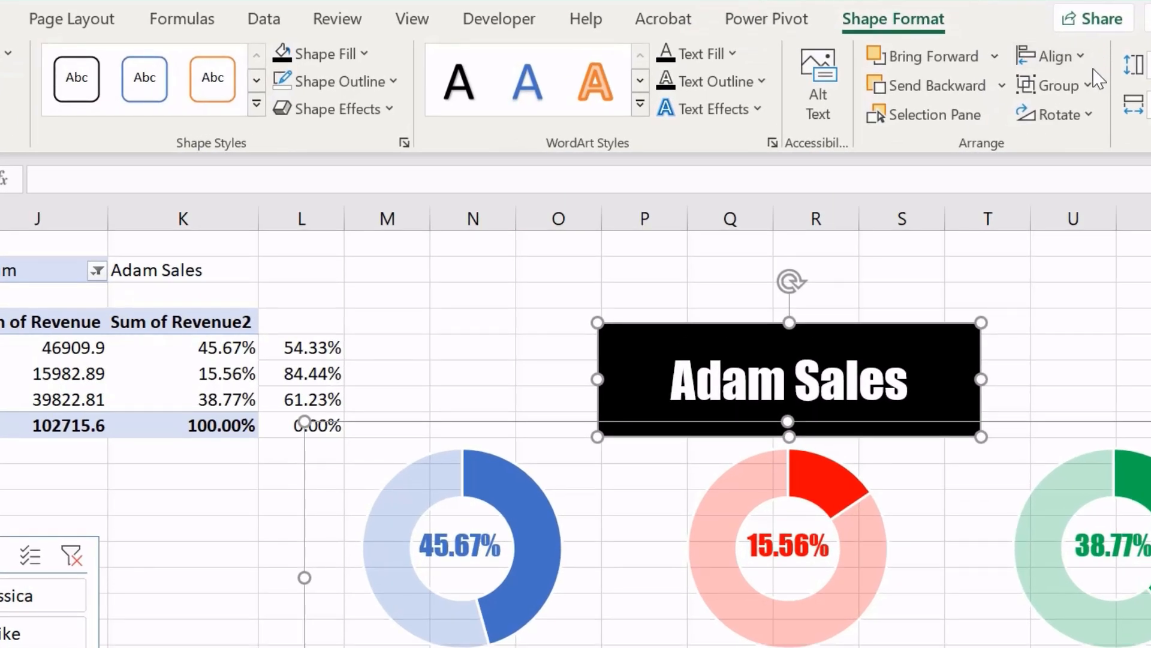
left_click(1084, 86)
left_click(1079, 119)
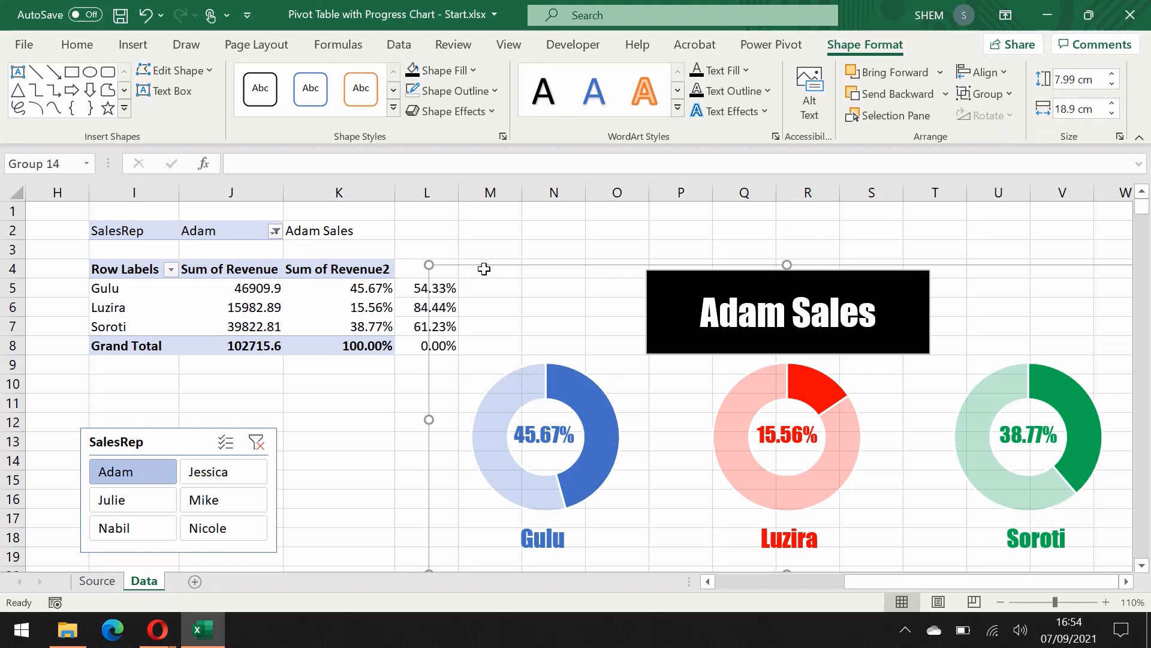
- Move the grouped heading and charts down about five rows, and place the SalesRep slicer above the Gulu chart
left_click(485, 269)
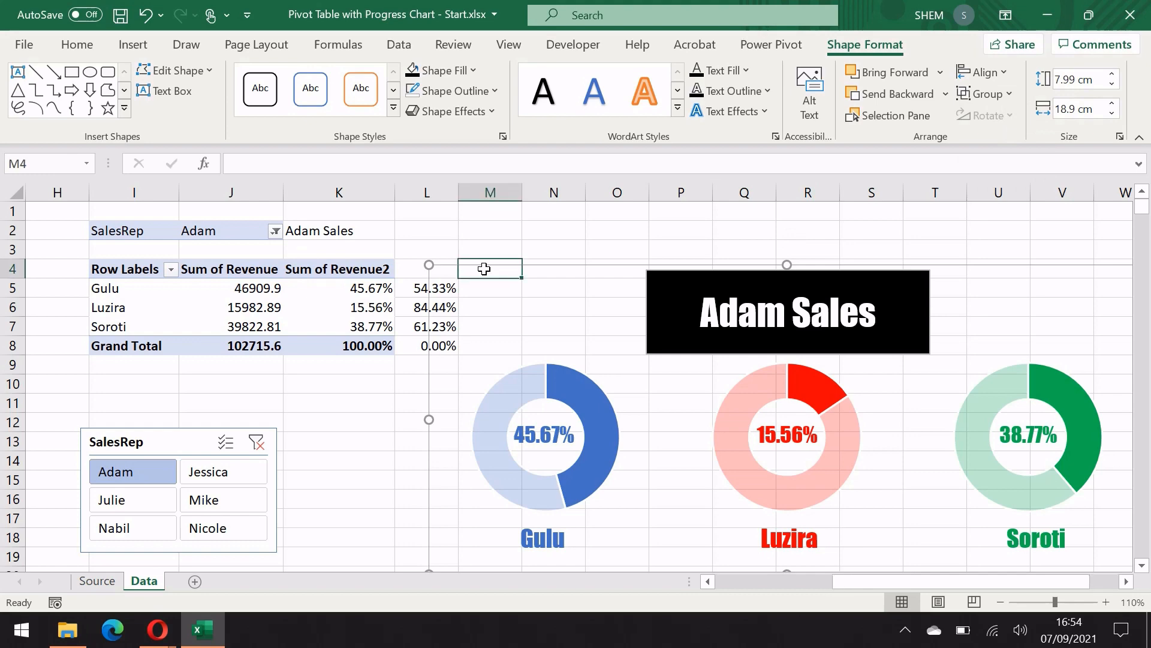
left_click(637, 311)
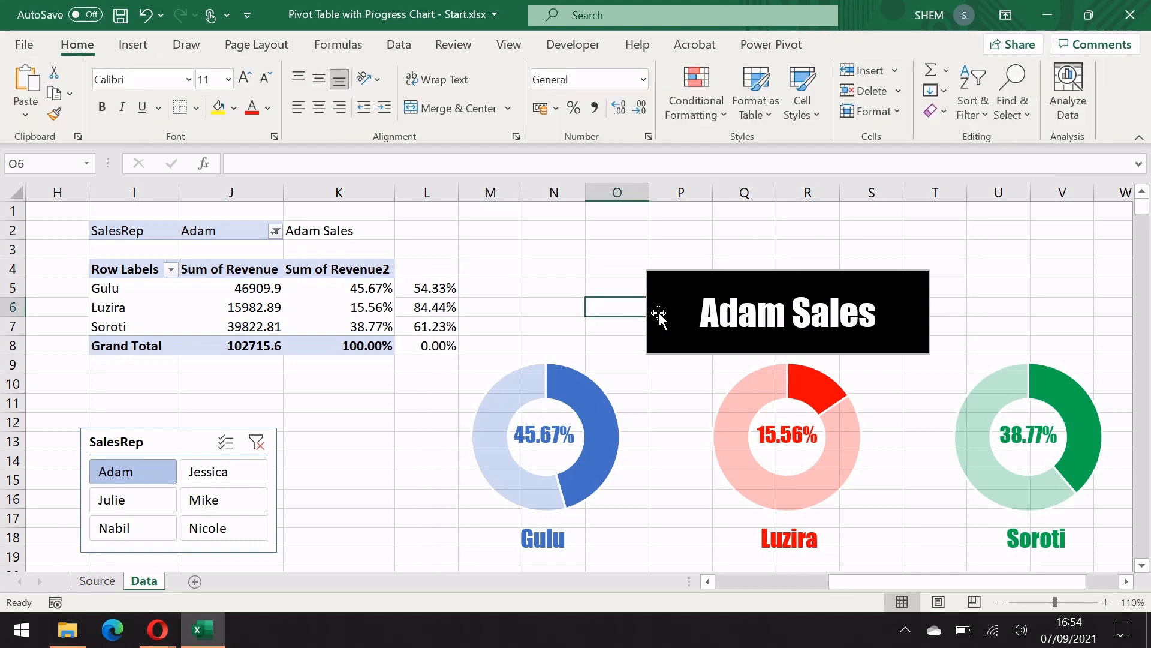
left_click(658, 313)
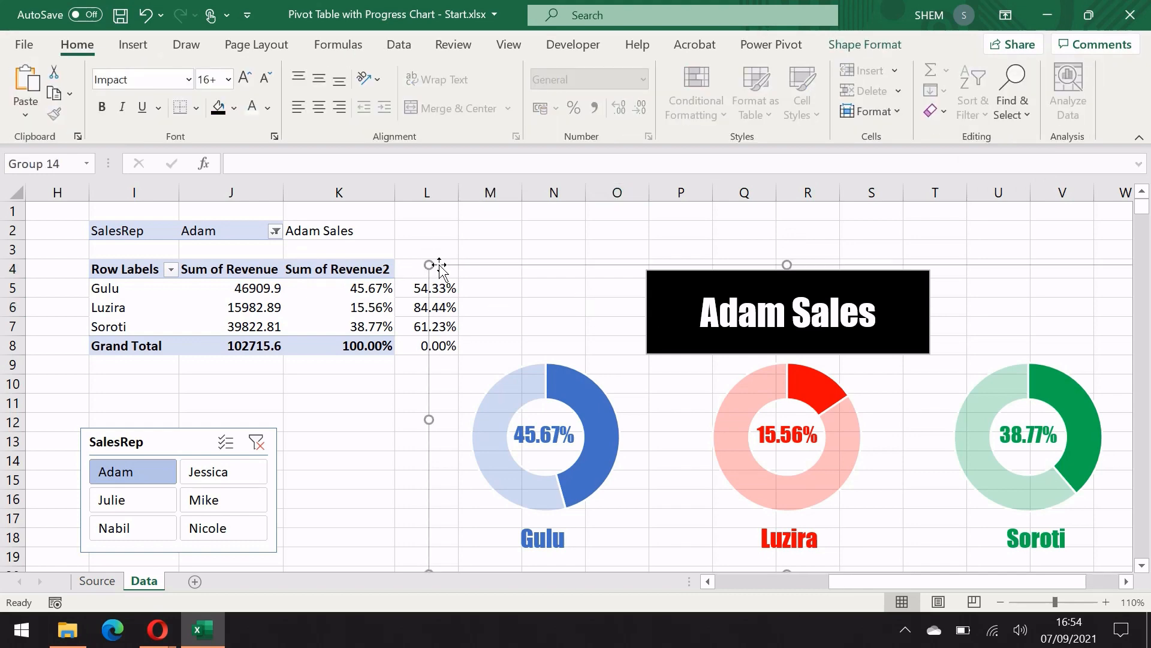
left_click_drag(440, 266, 423, 366)
left_click_drag(169, 440, 562, 214)
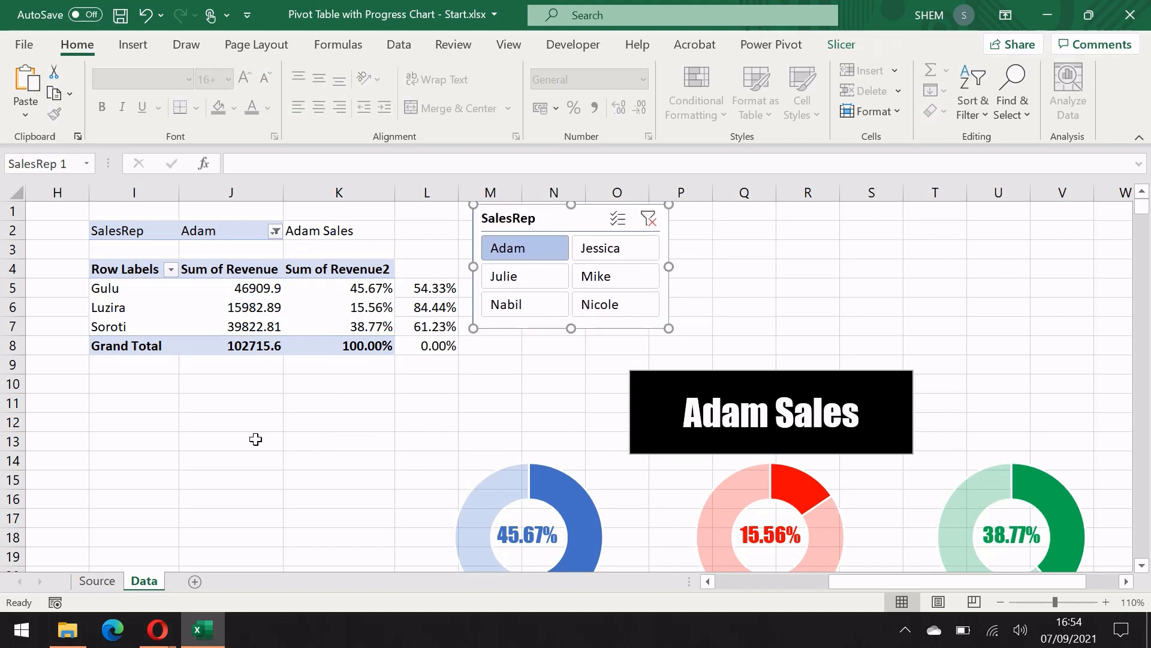
- Check the source table's Date column and insert a timeline for the PivotTable's Date field
scroll(256, 440, "left", 4)
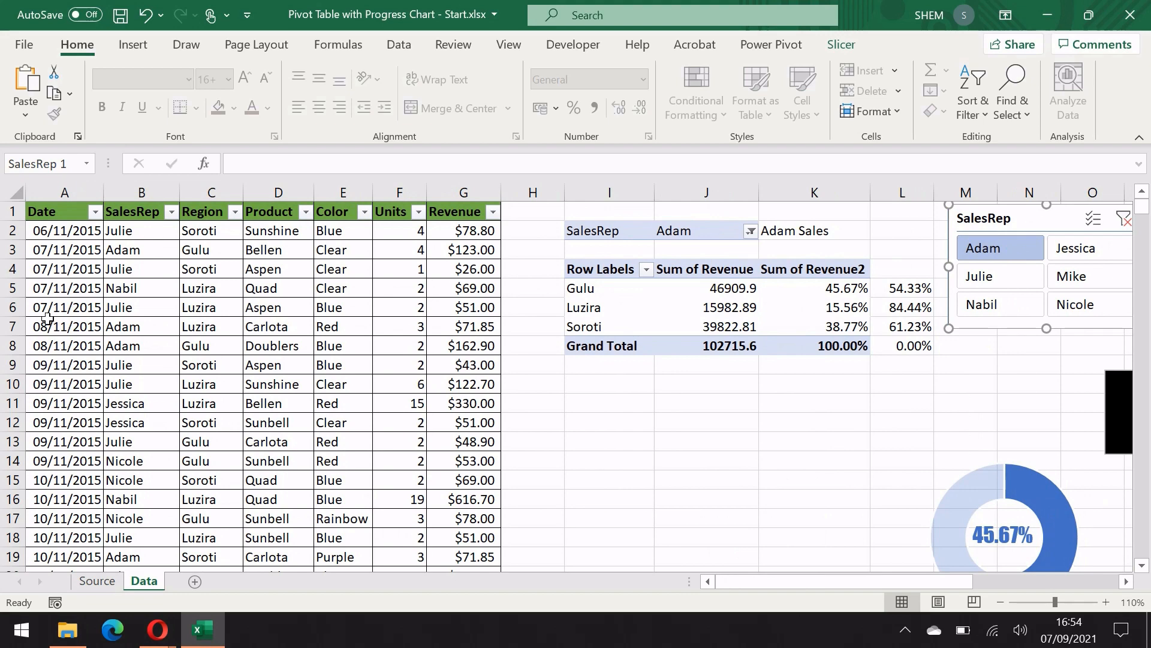
left_click(54, 208)
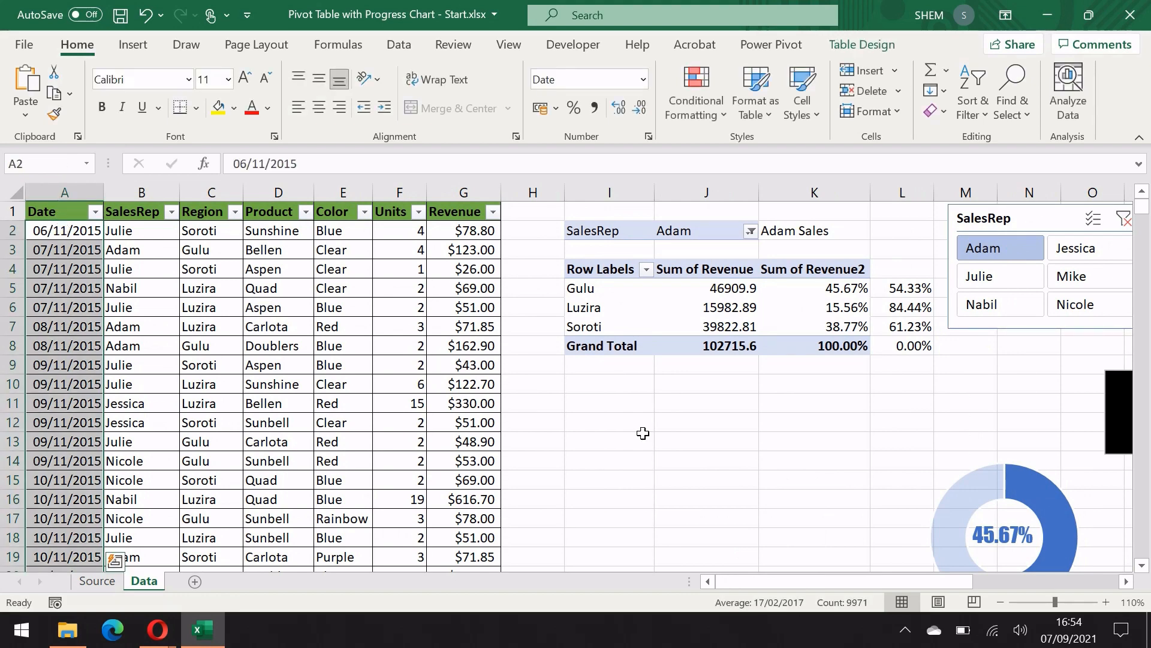
scroll(643, 433, "right", 3)
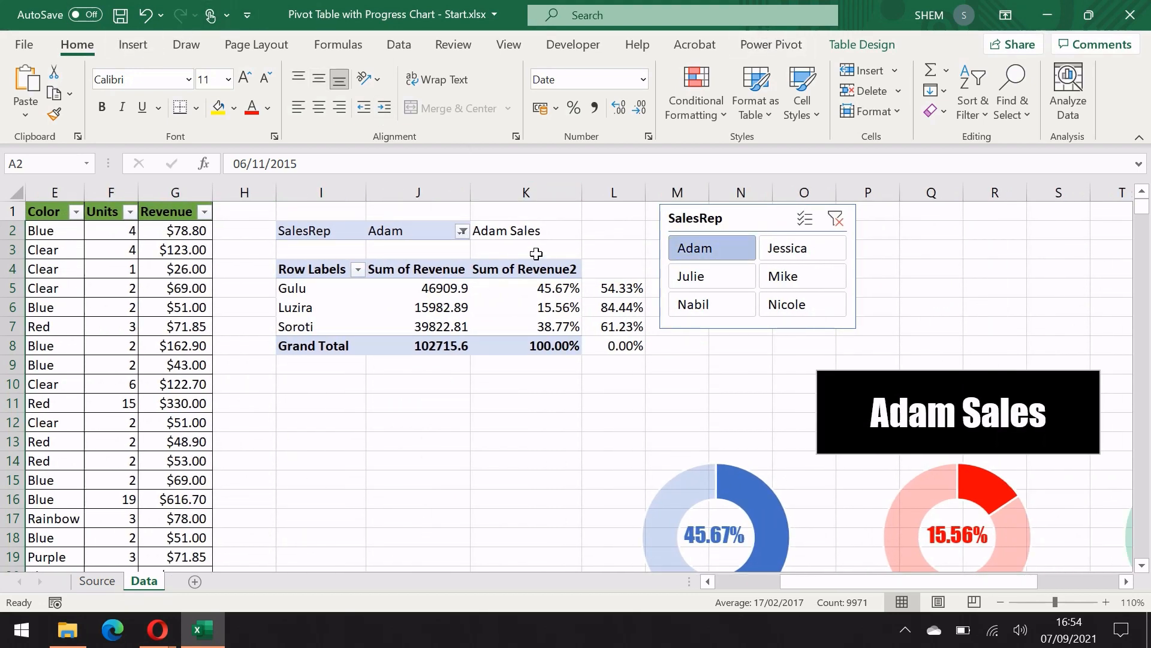
left_click(503, 285)
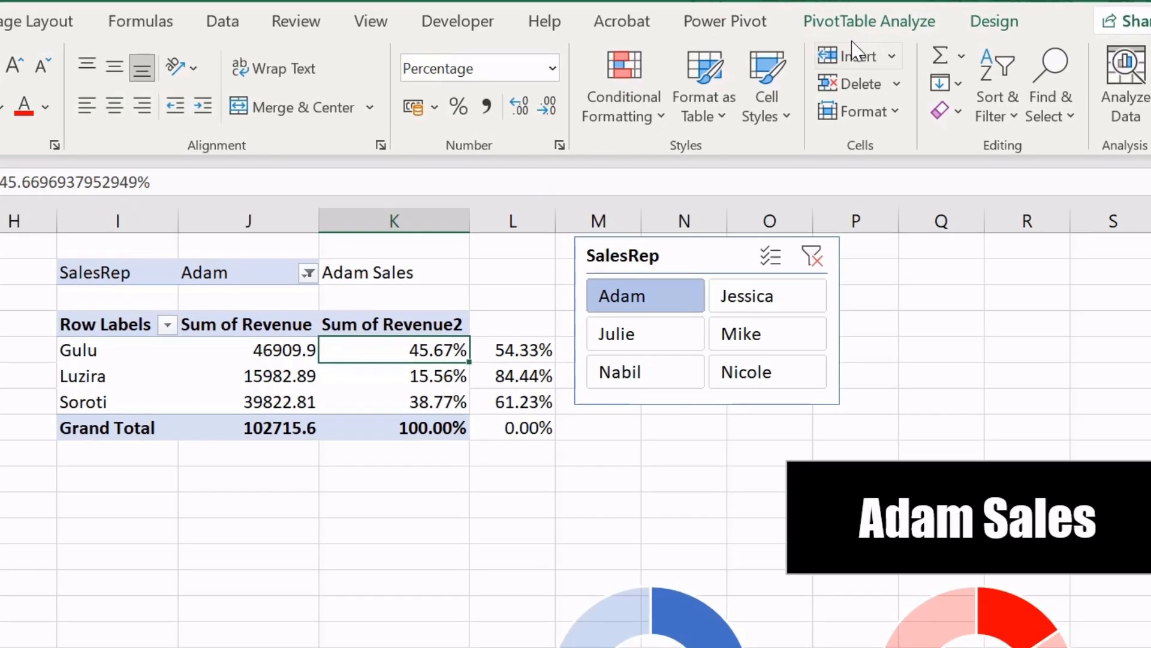
left_click(899, 24)
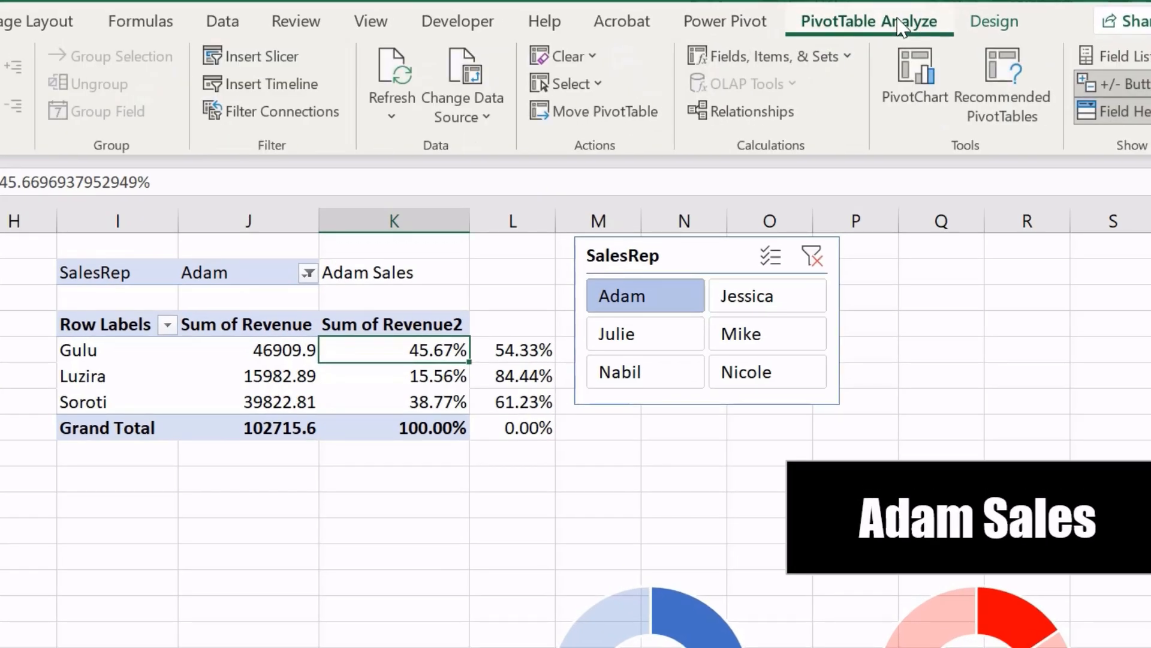
left_click(264, 84)
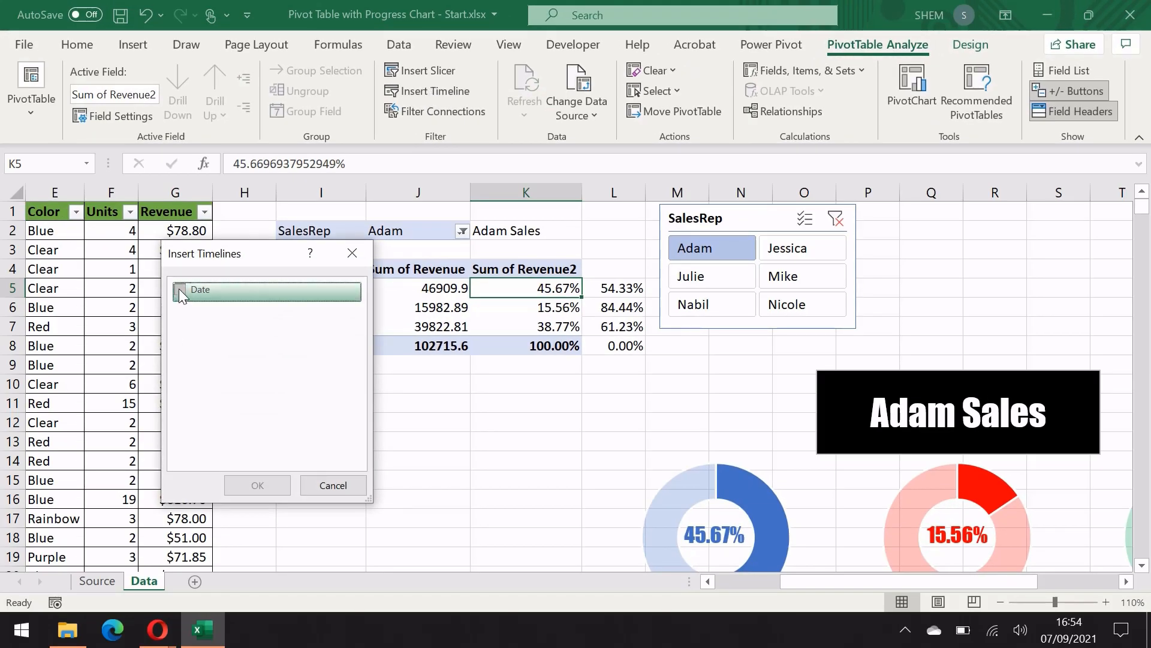
left_click(180, 292)
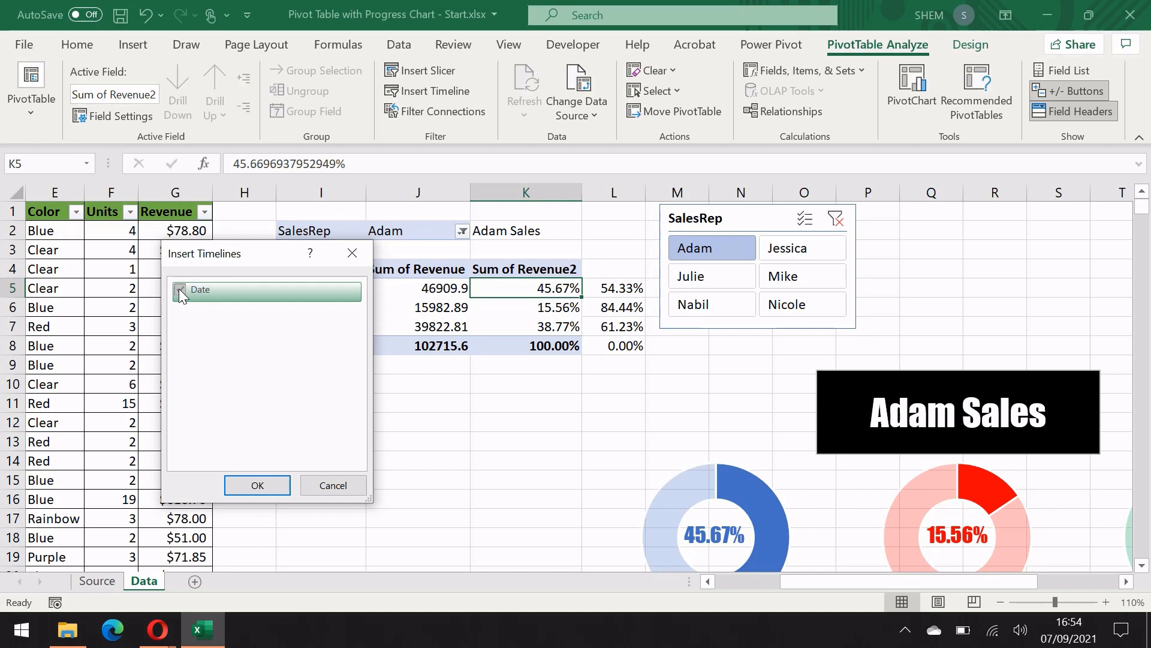
left_click(257, 486)
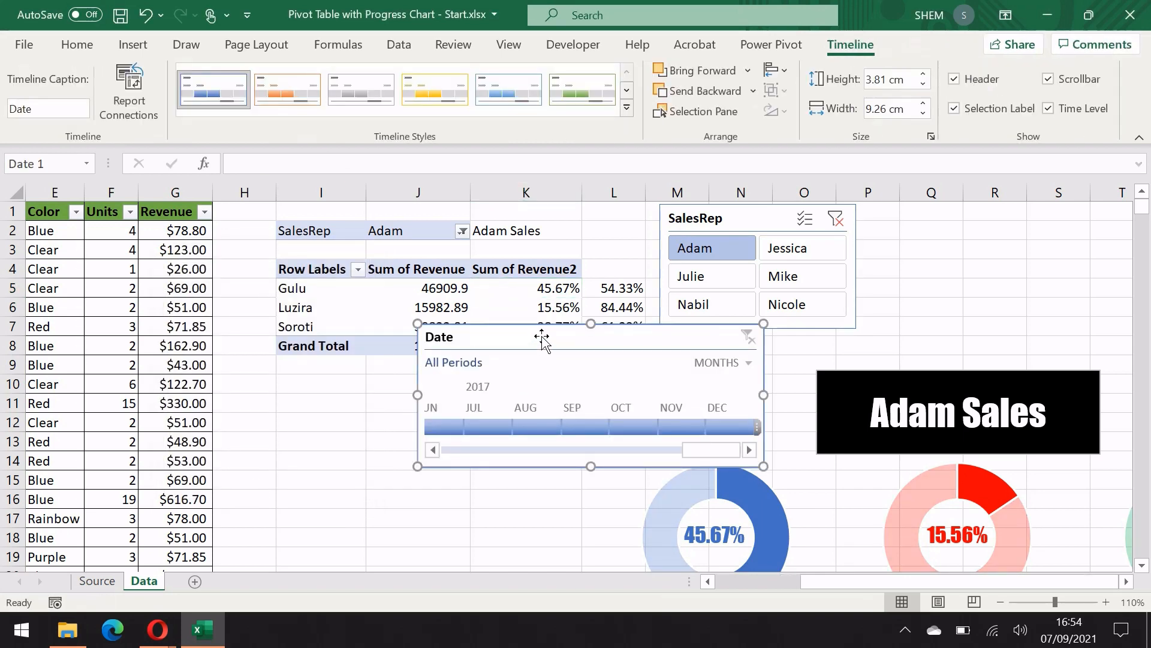
- Move the Date timeline beside the SalesRep slicer and set its time level to years
scroll(279, 466, "right", 2)
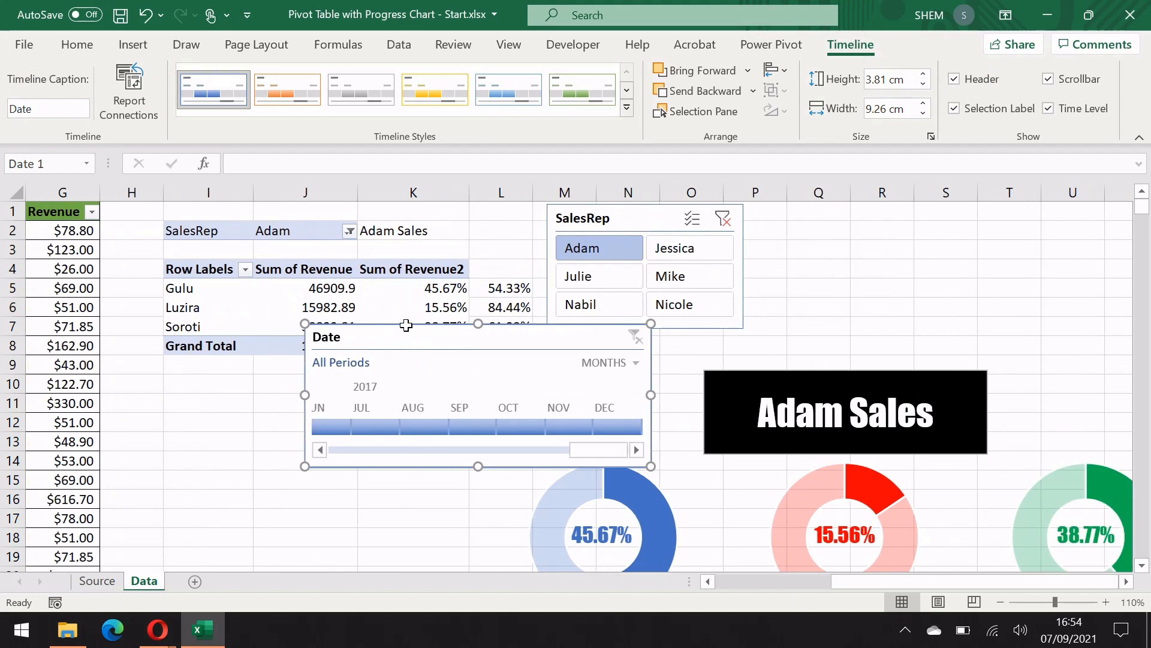
left_click_drag(405, 340, 851, 214)
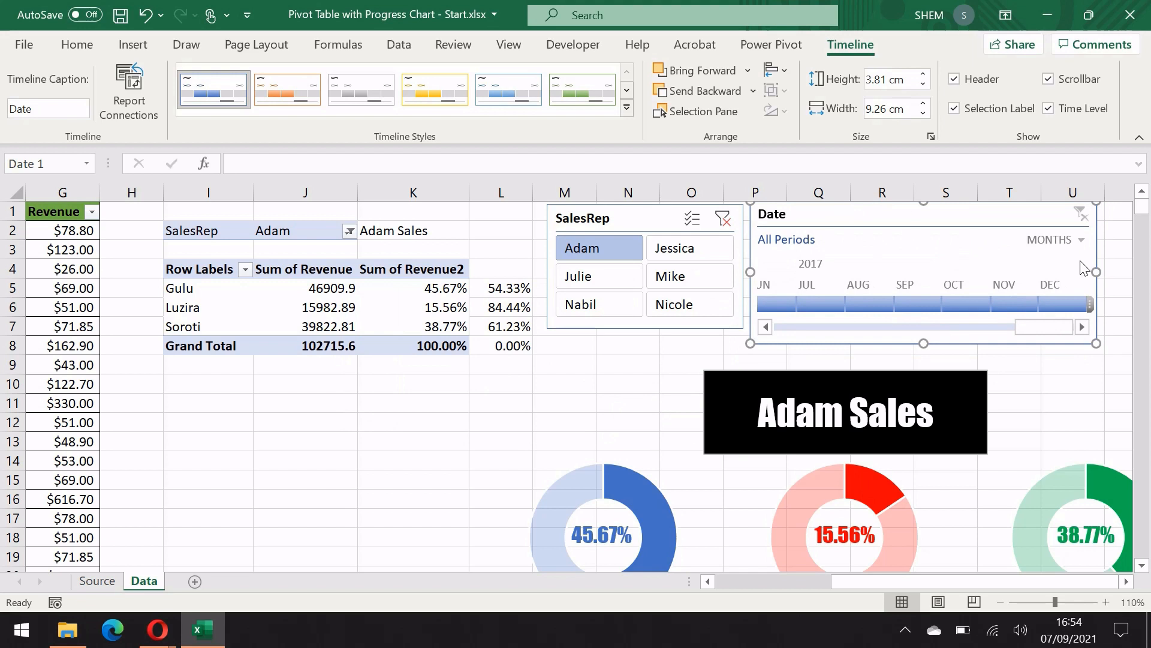
left_click(1083, 240)
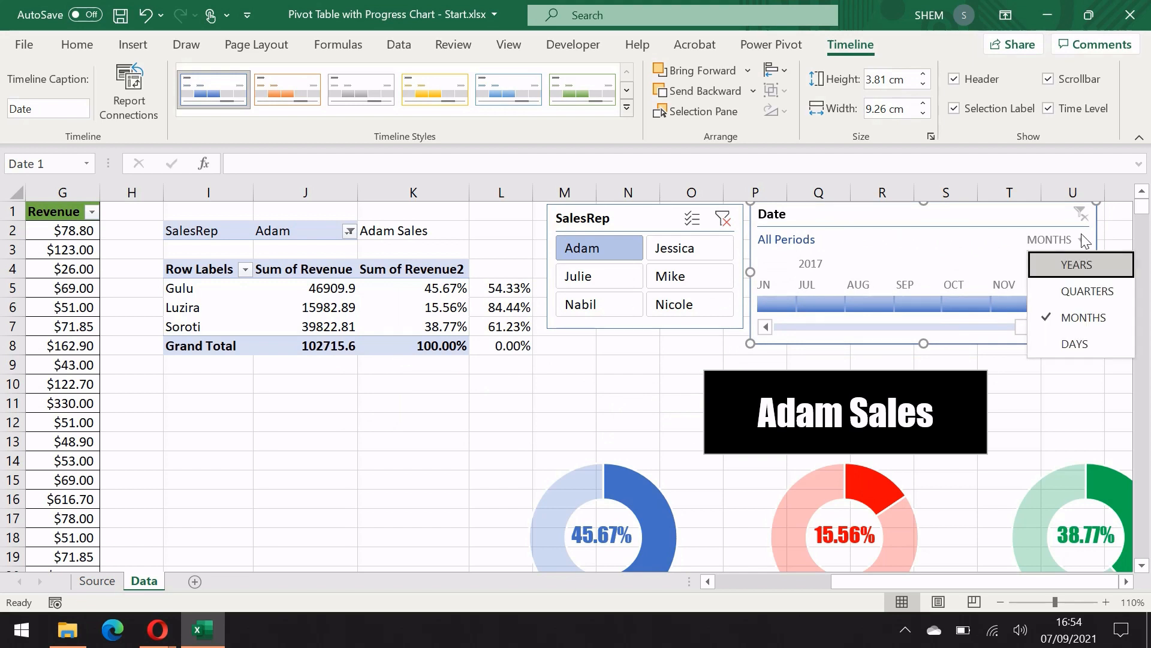
left_click(1078, 270)
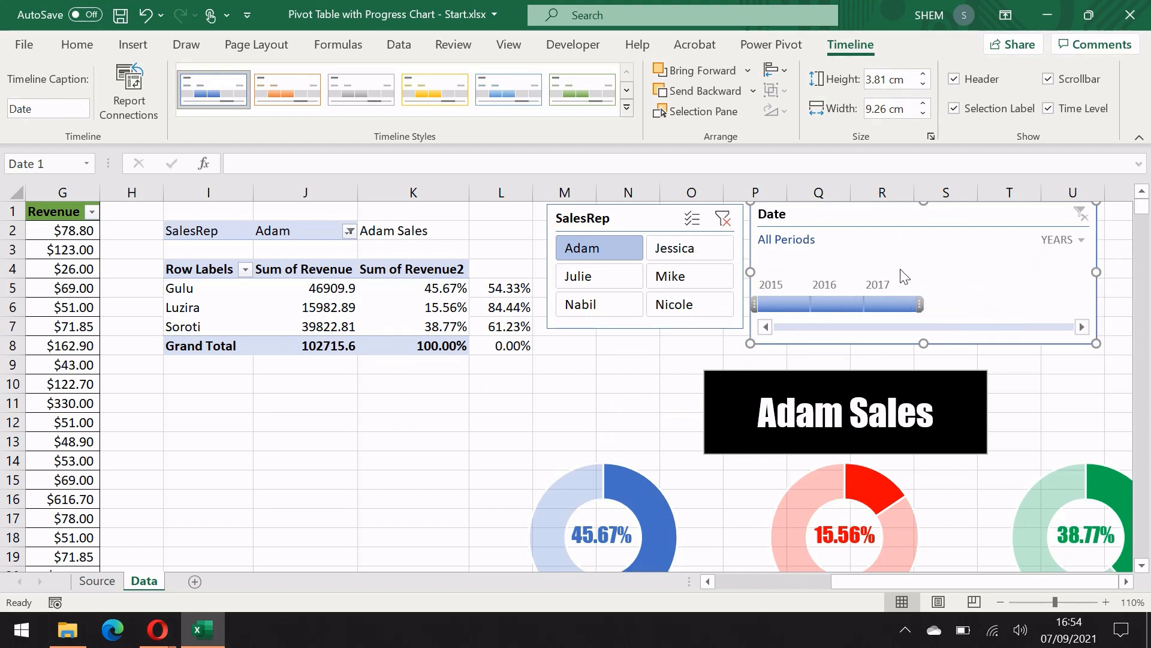
- Shrink the Date timeline to about 3.38 by 5.11 cm and align it side by side with the SalesRep slicer, both starting near row 2
left_click_drag(1097, 344, 943, 342)
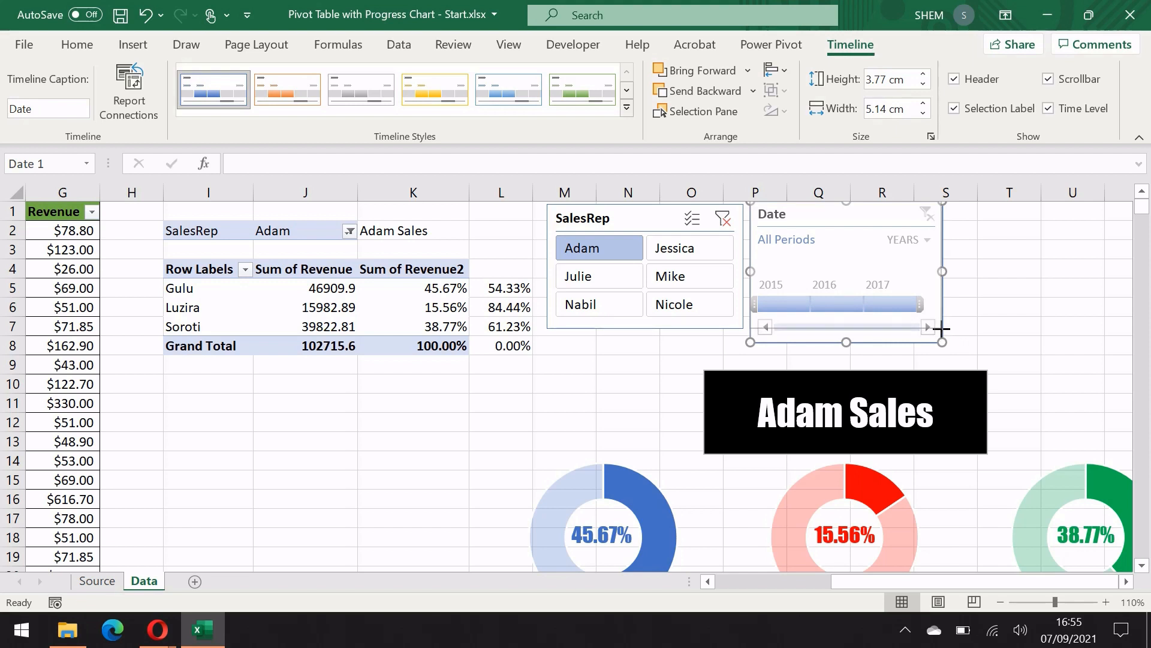
left_click_drag(941, 328, 942, 327)
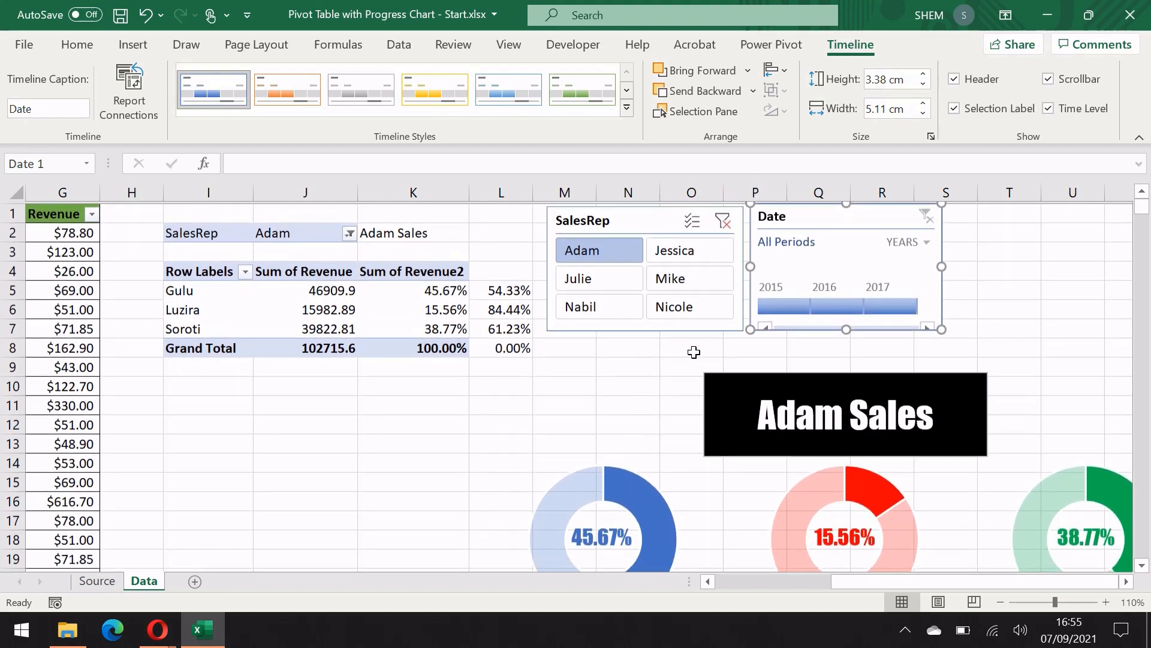
left_click_drag(661, 209, 668, 228)
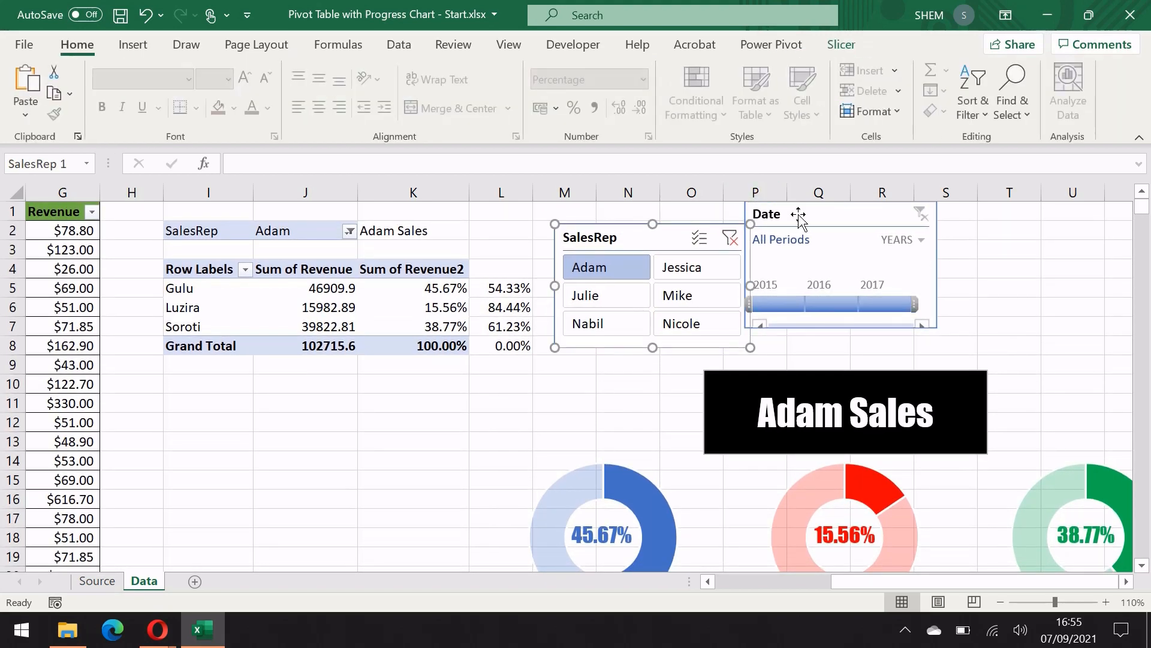
left_click_drag(802, 214, 807, 234)
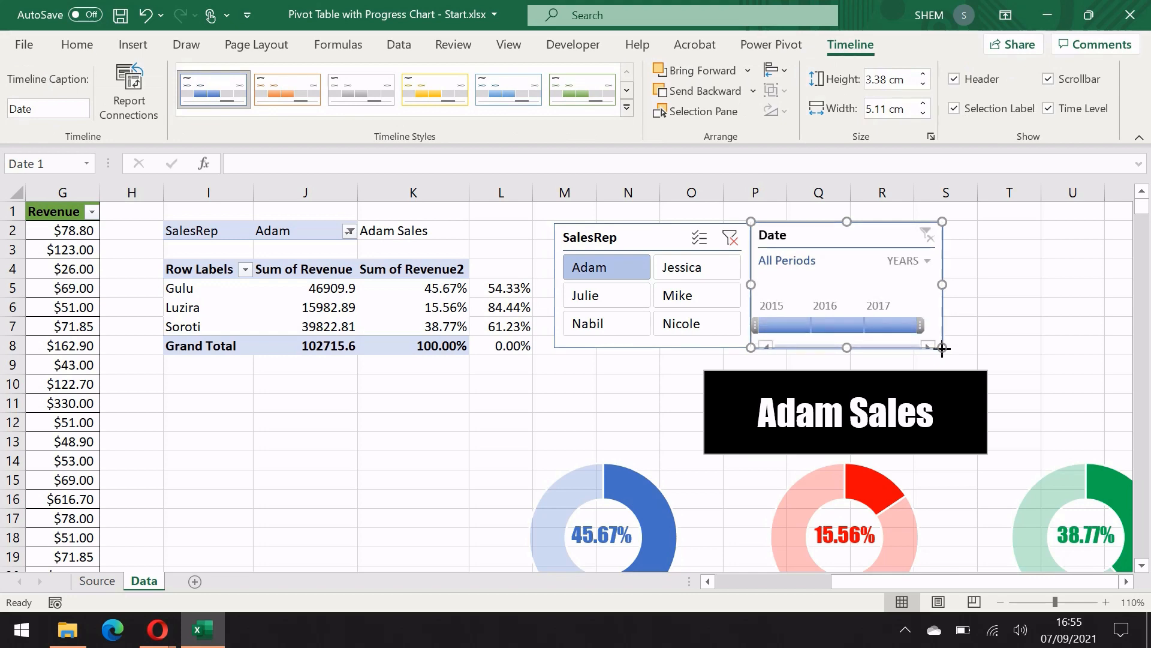
left_click(1092, 329)
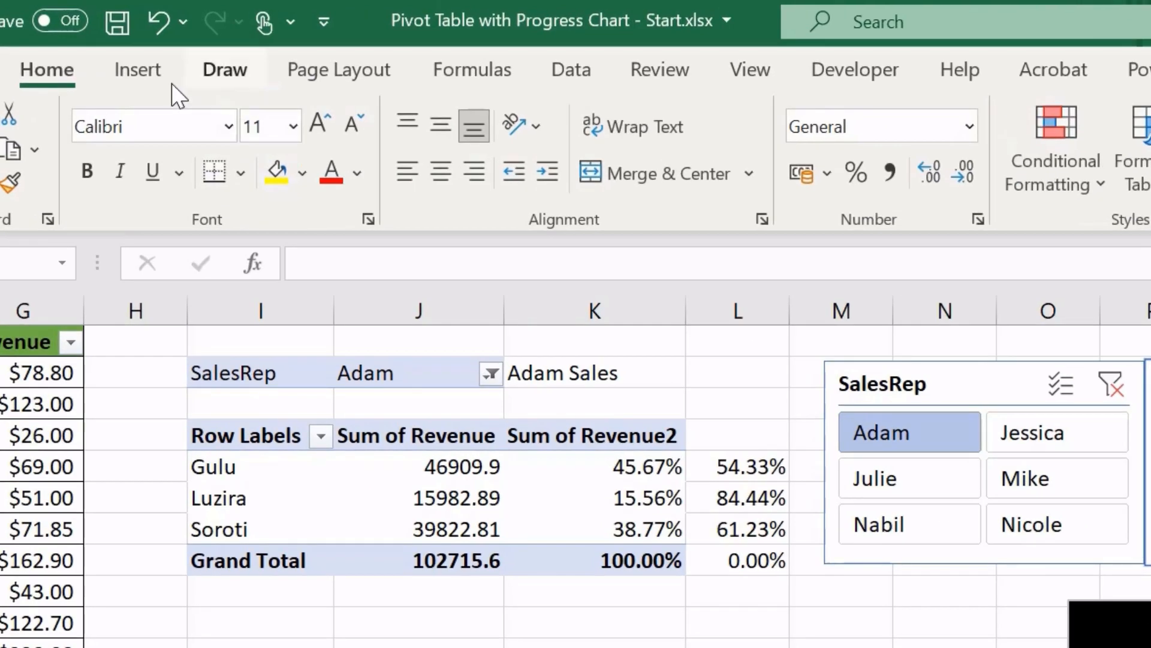
- Draw a rectangle about 3.99 by 11.16 cm enclosing the SalesRep slicer and the Date timeline
left_click(138, 68)
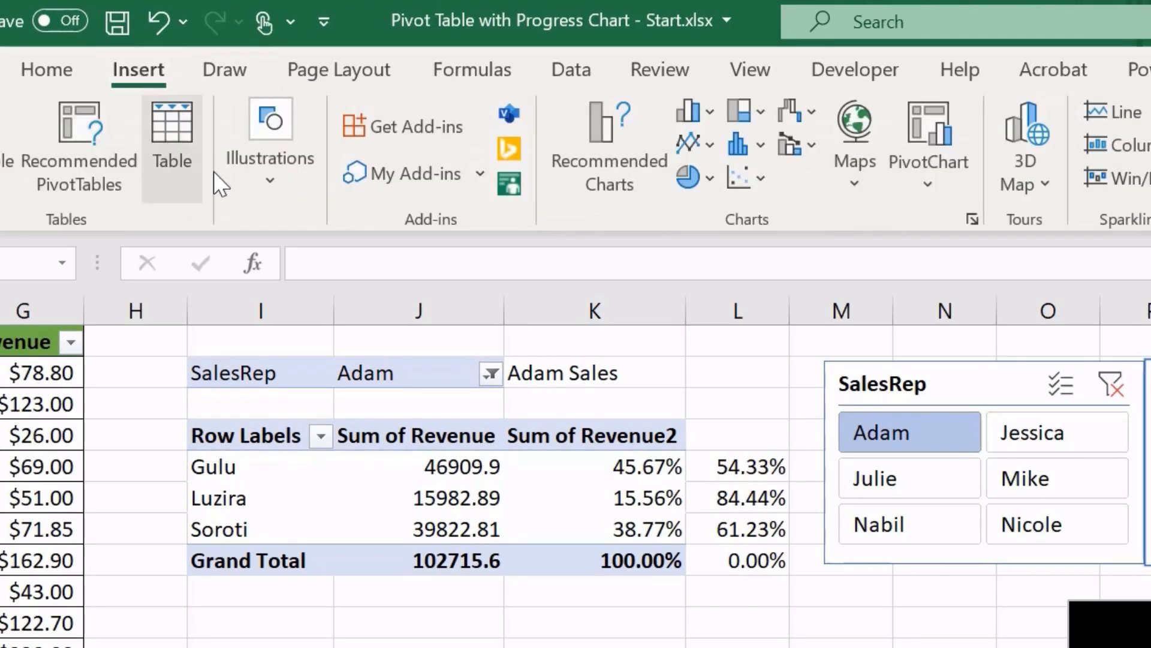
left_click(286, 182)
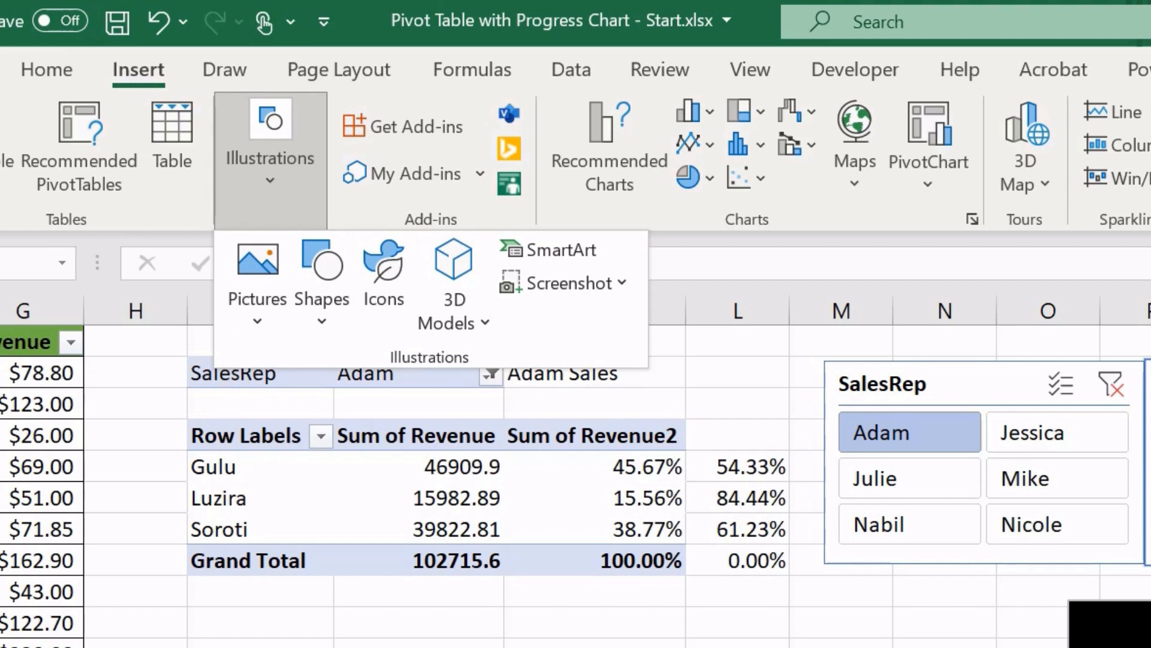
left_click(332, 312)
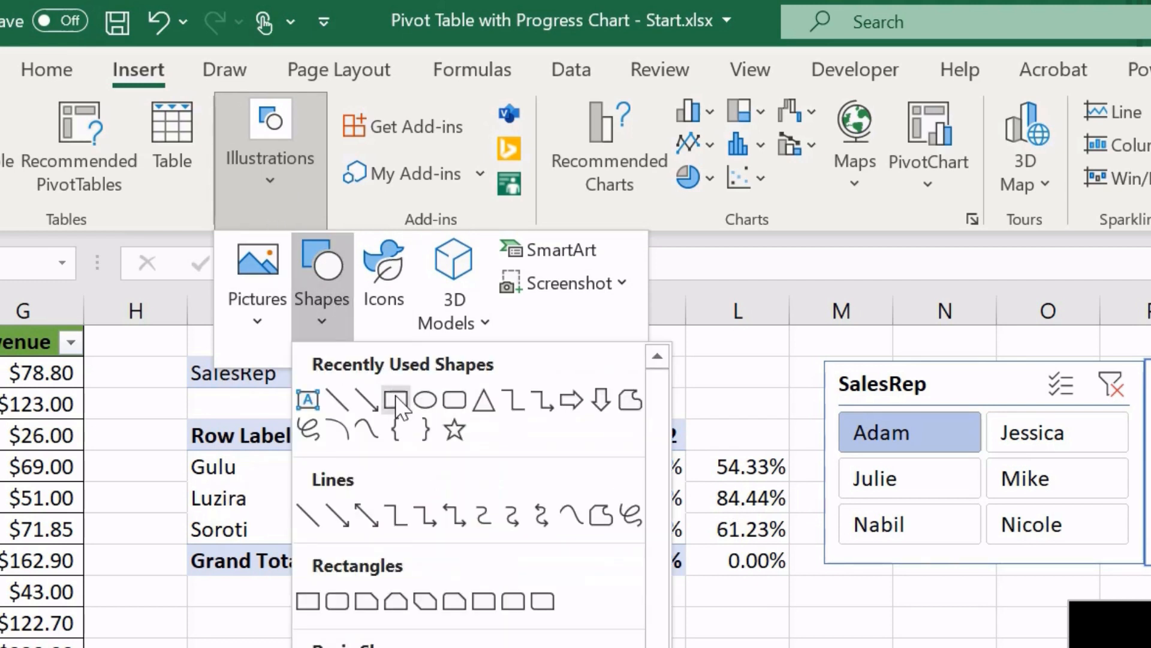
left_click(395, 395)
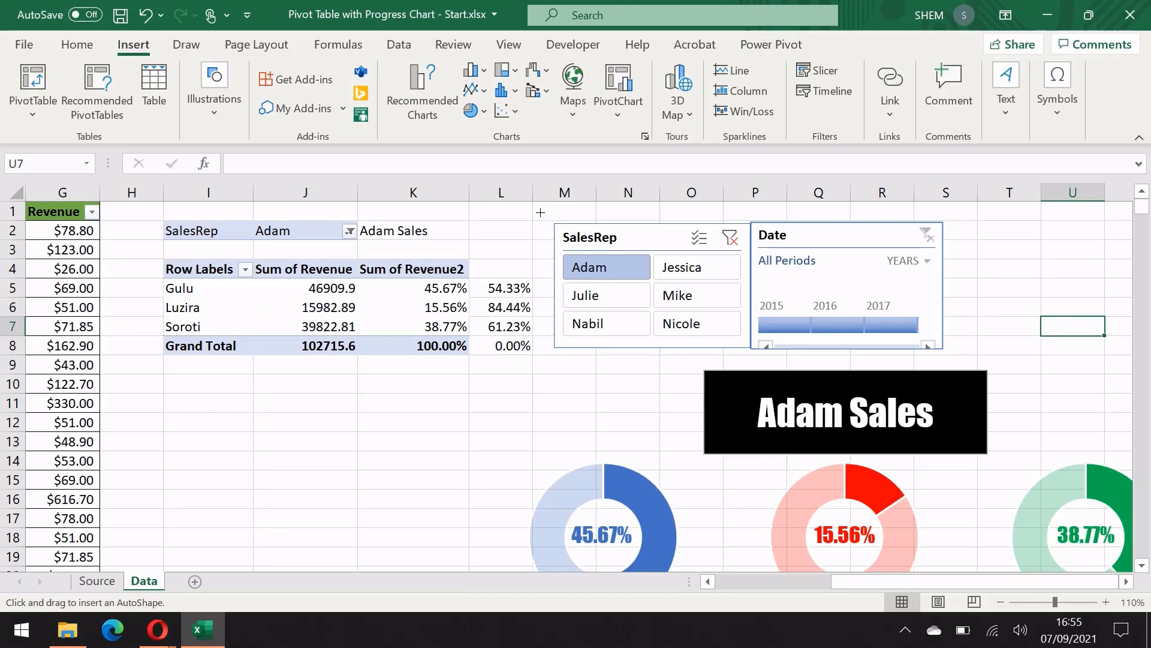
mouse_move(540, 212)
left_mouse_down()
mouse_move(738, 236)
mouse_move(887, 236)
mouse_move(959, 309)
mouse_move(956, 360)
mouse_move(970, 362)
mouse_move(958, 362)
left_mouse_up()
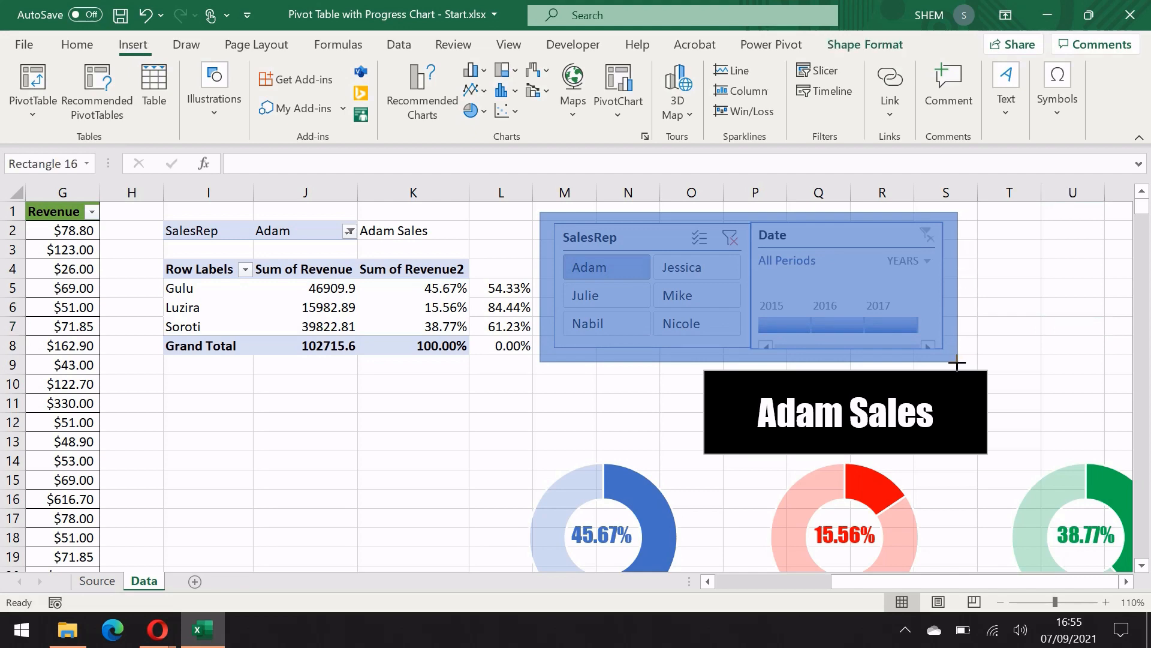
- Set the rectangle around the slicer and timeline to no fill and no outline
left_click(471, 77)
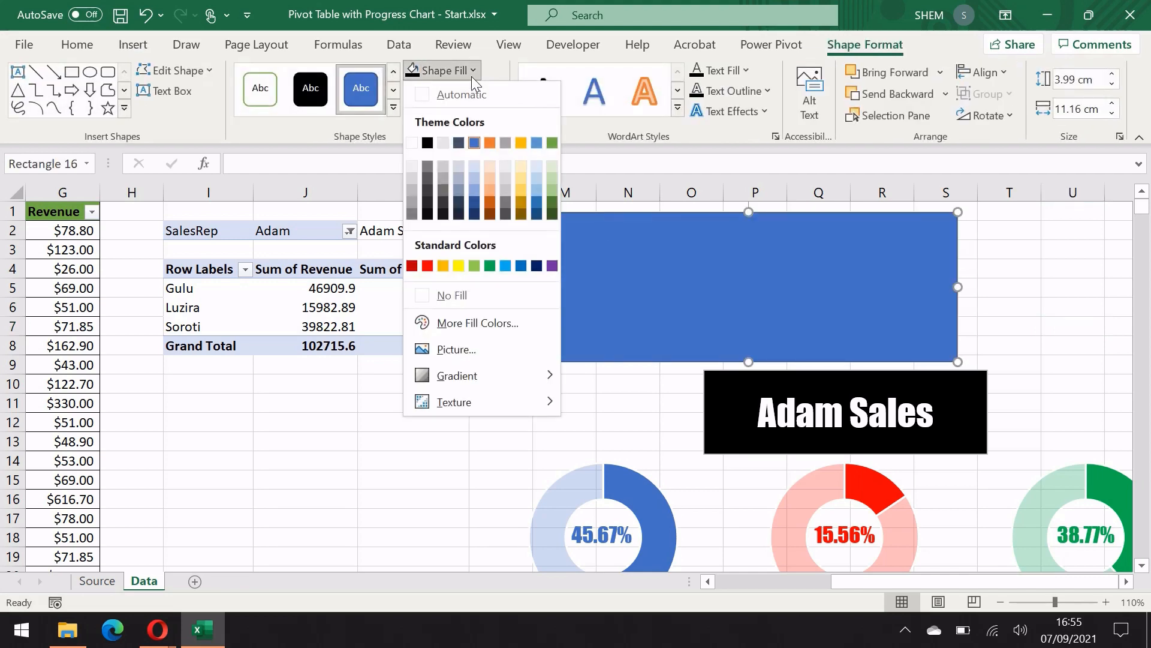
left_click(498, 293)
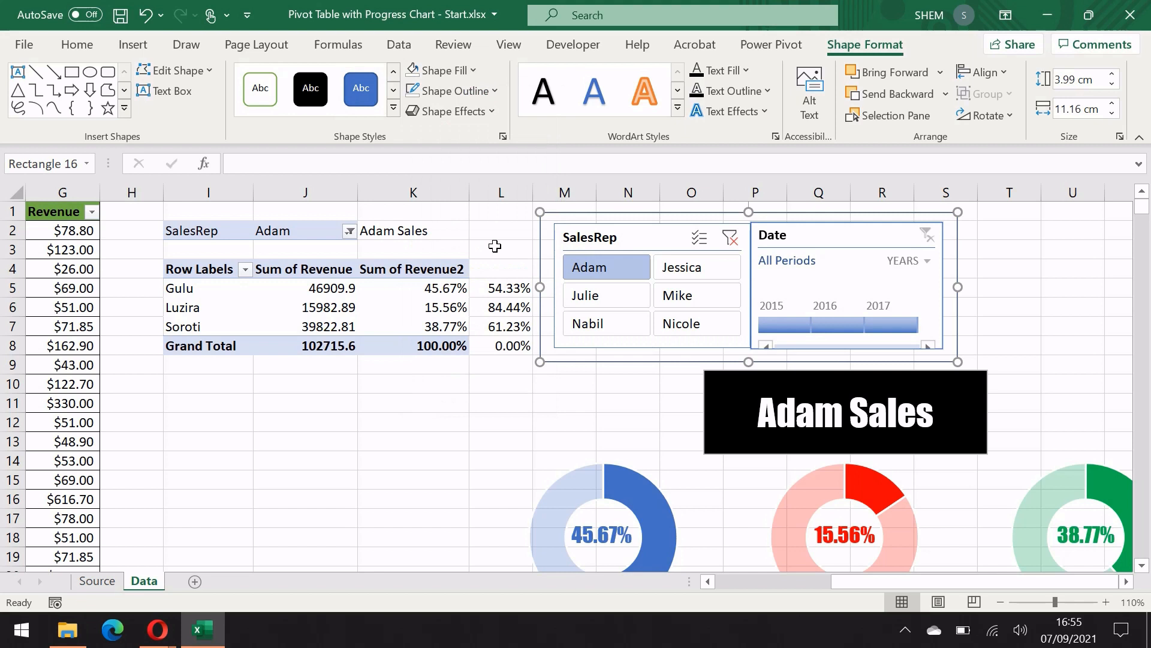
left_click(500, 91)
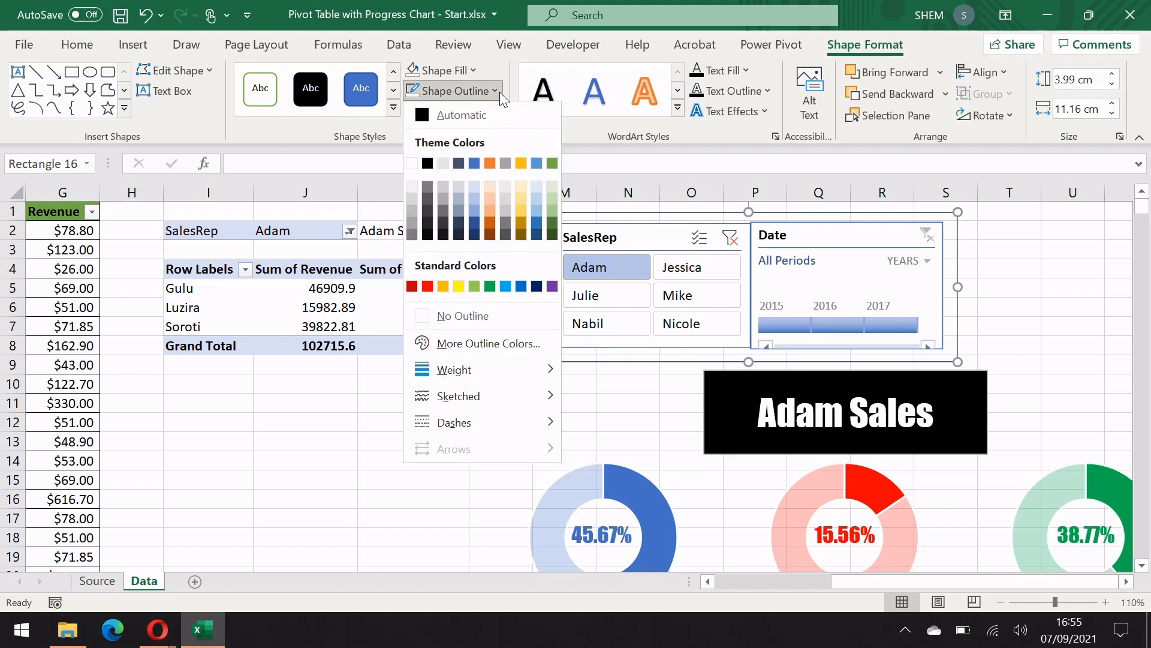
left_click(506, 314)
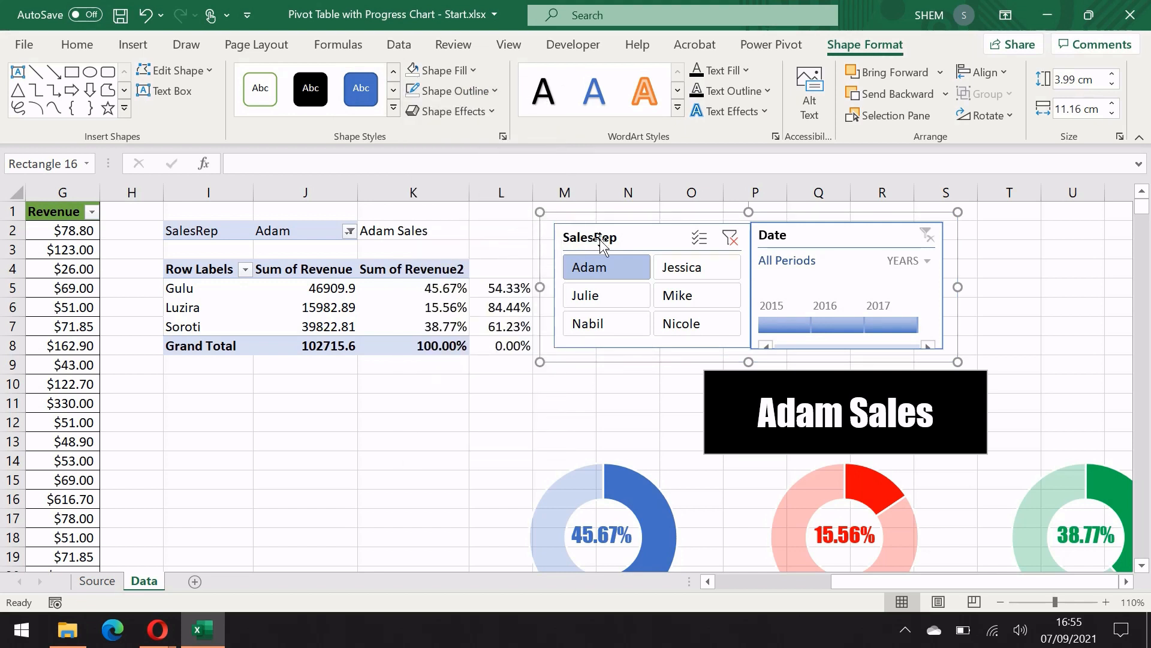
left_click(639, 240)
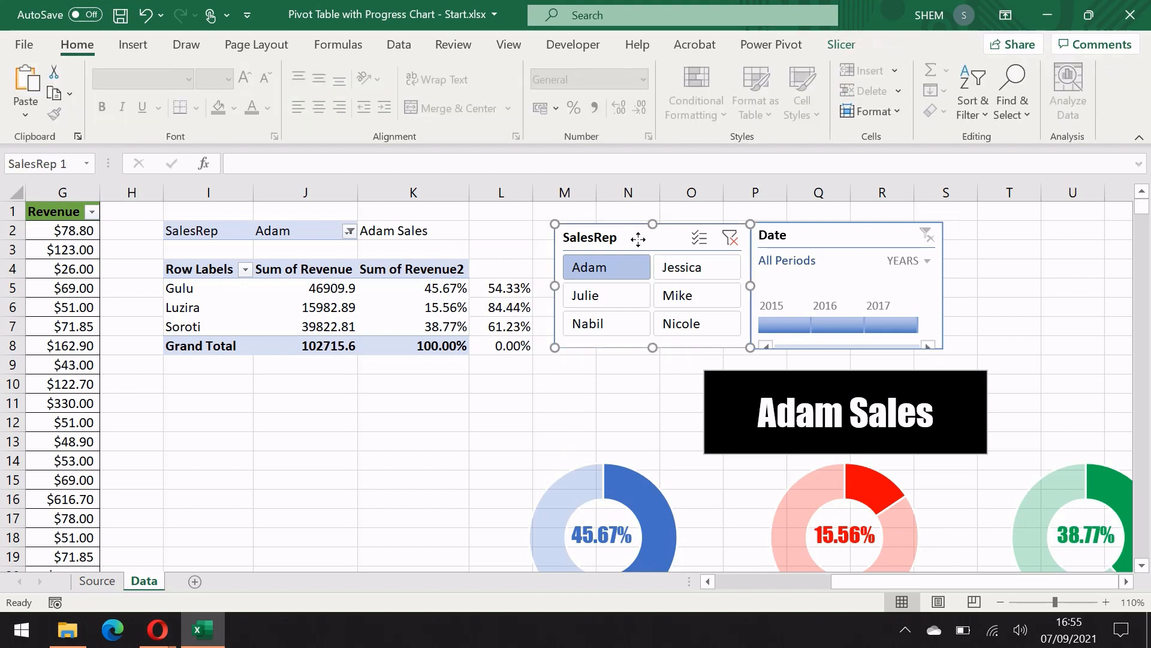
left_click(805, 234, "ctrl")
left_click(547, 236, "shift")
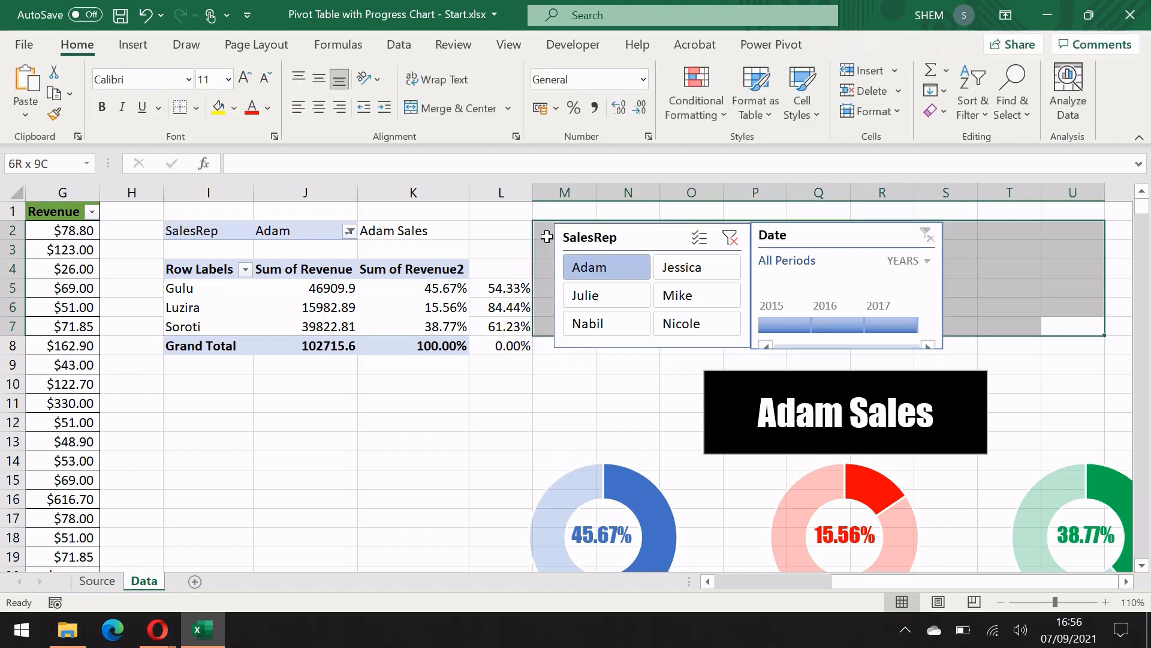
- Group the invisible rectangle with the SalesRep slicer and the Date timeline
left_click(583, 362)
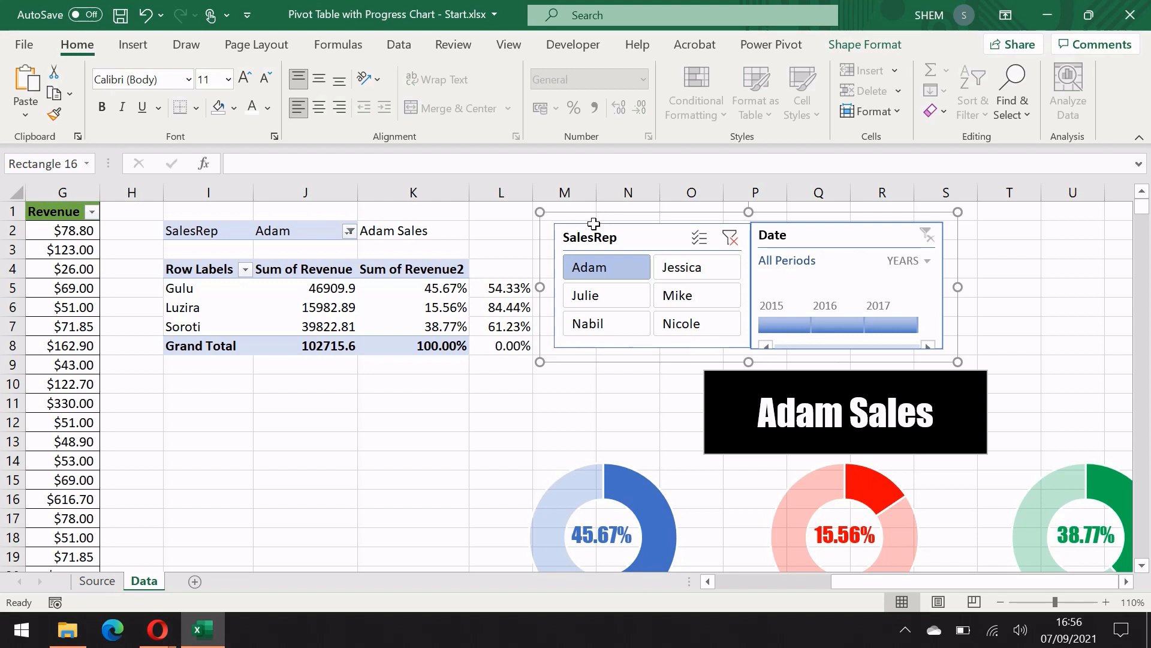
left_click(625, 237, "ctrl")
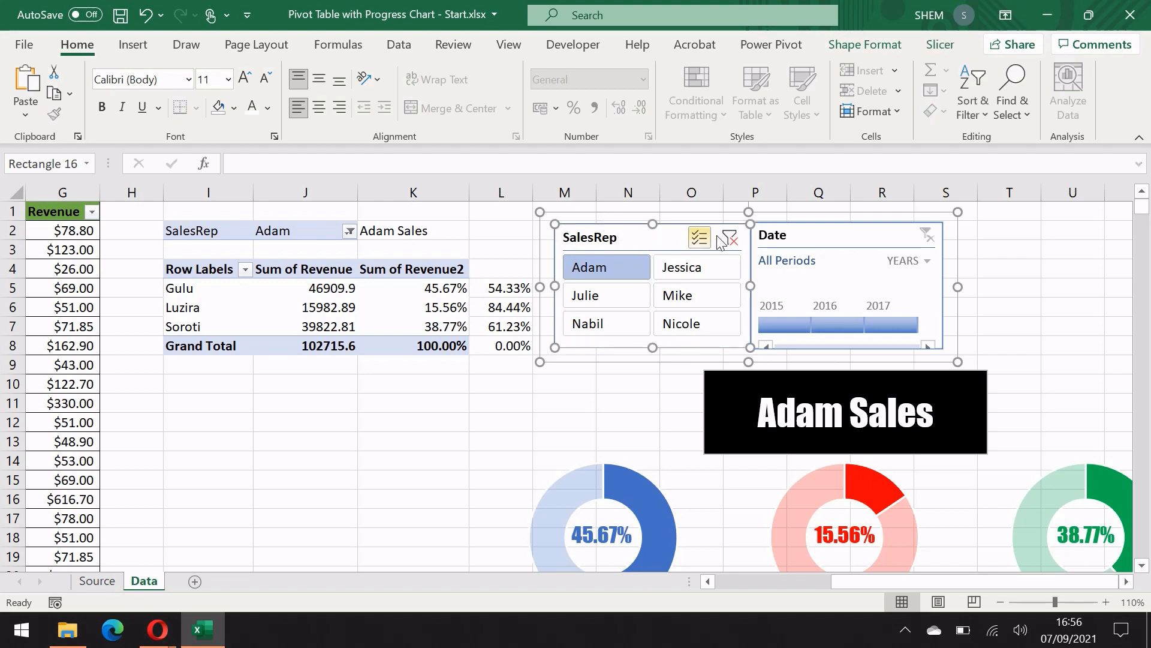
left_click(799, 235, "ctrl")
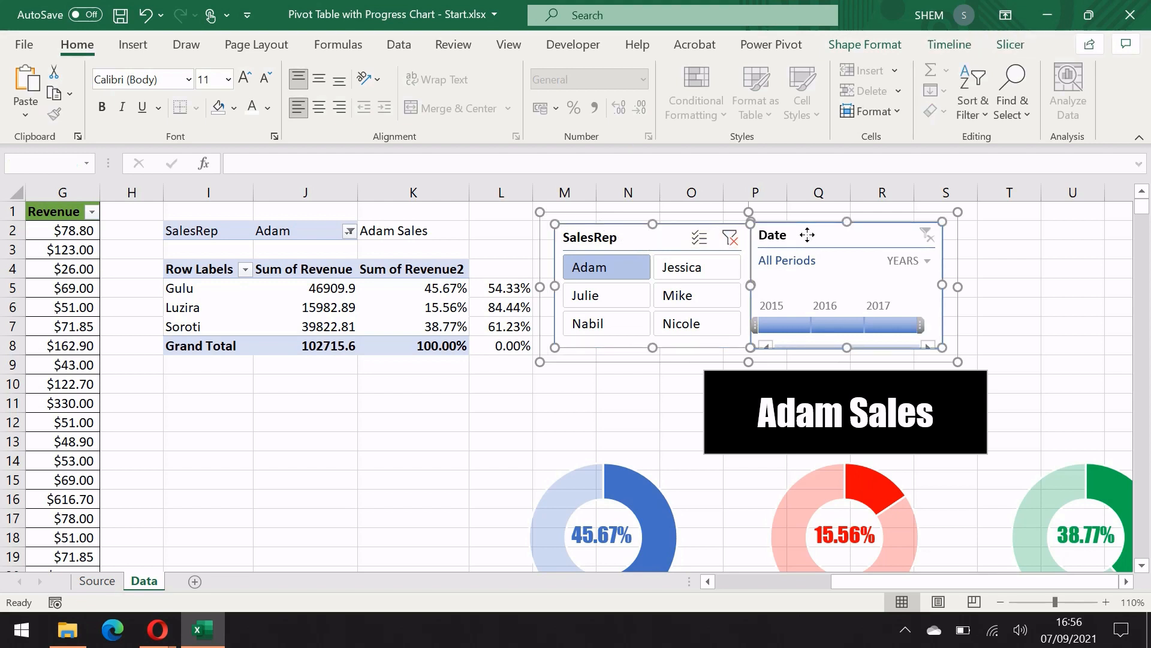
right_click(891, 231)
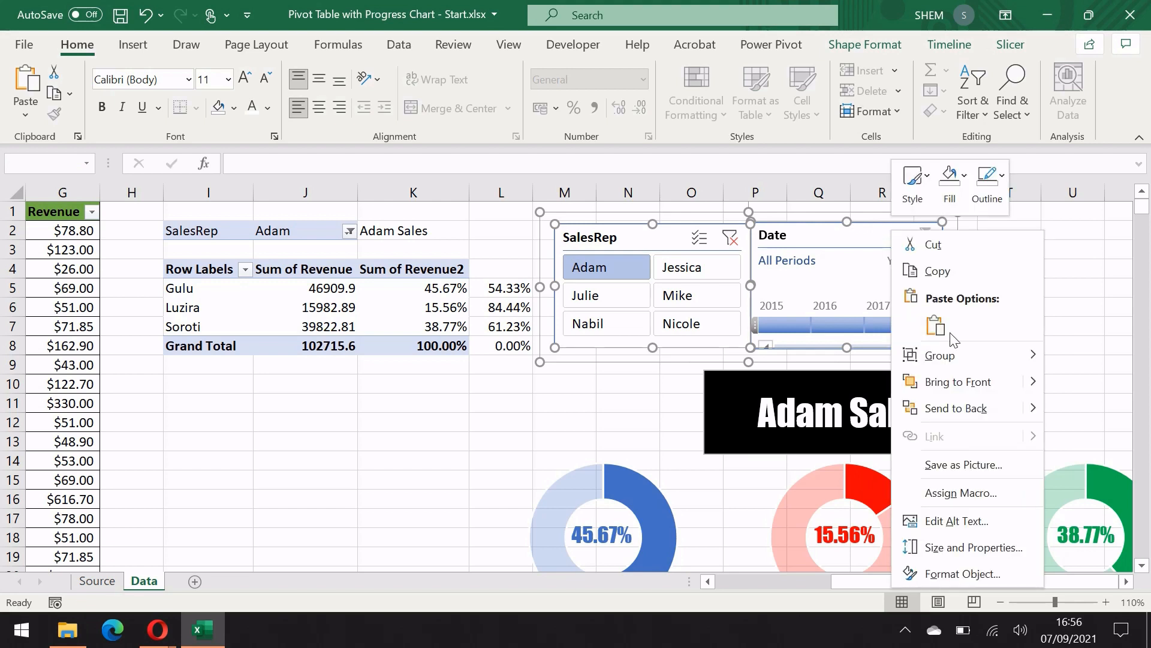
mouse_move(973, 354)
left_click(1093, 354)
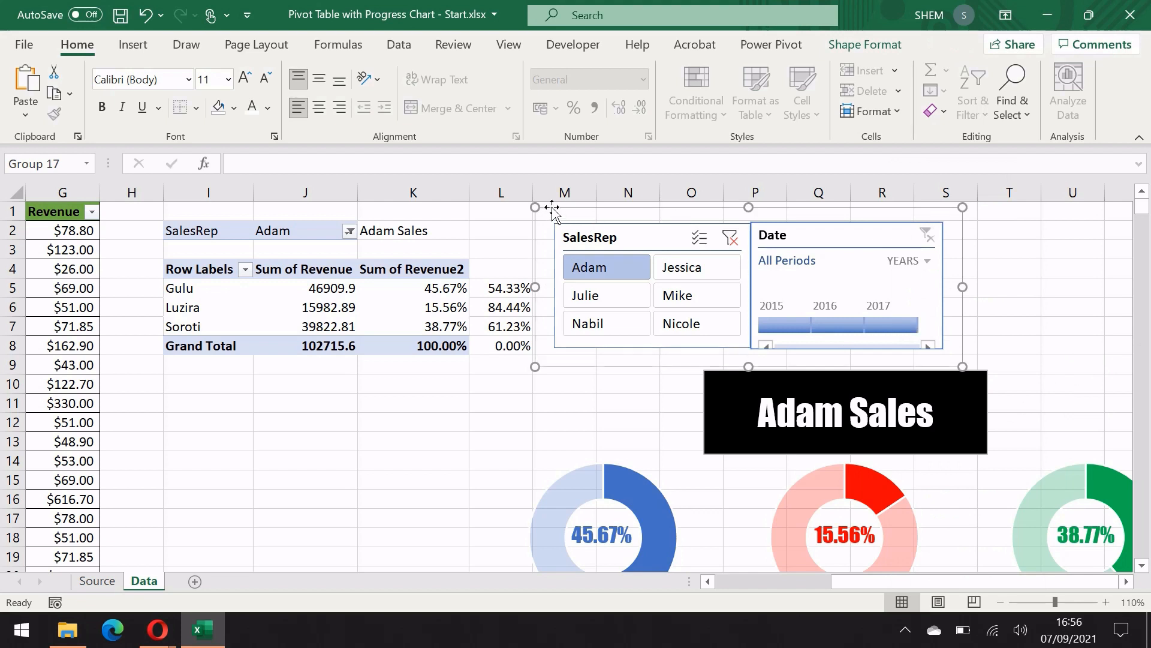
left_click_drag(552, 210, 592, 196)
key("Escape")
- Zoom the sheet out to 90% and bring the PivotTable, slicer, timeline, heading and all three charts into view together
scroll(351, 447, "left", 3)
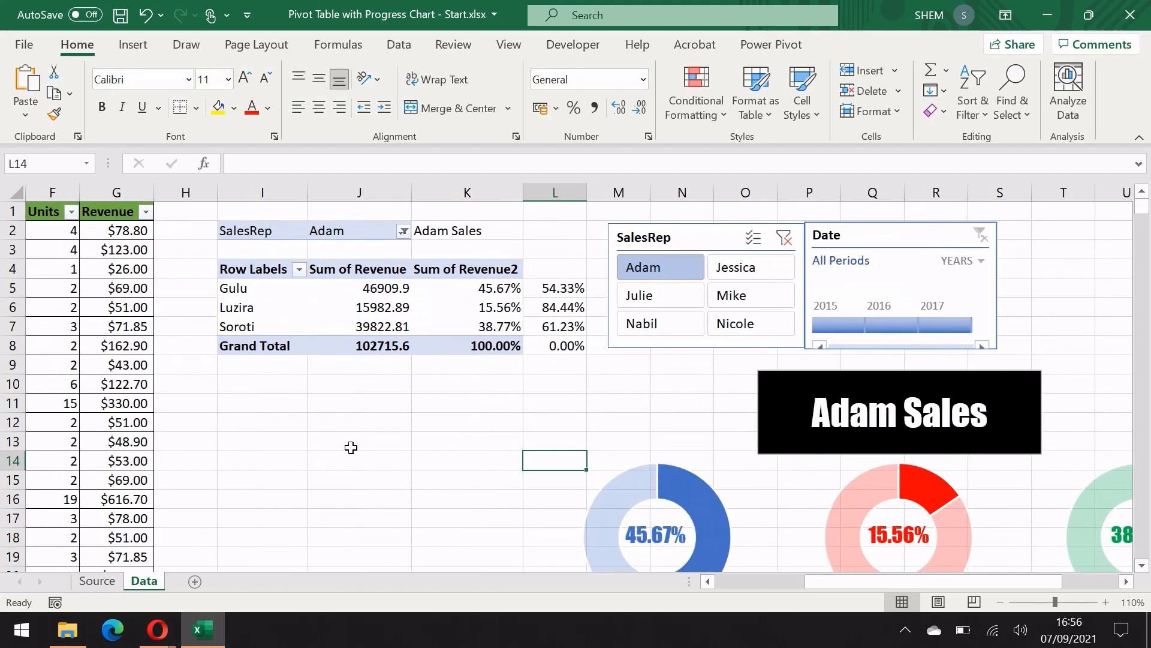
scroll(351, 447, "right", 3)
scroll(351, 447, "down", 3)
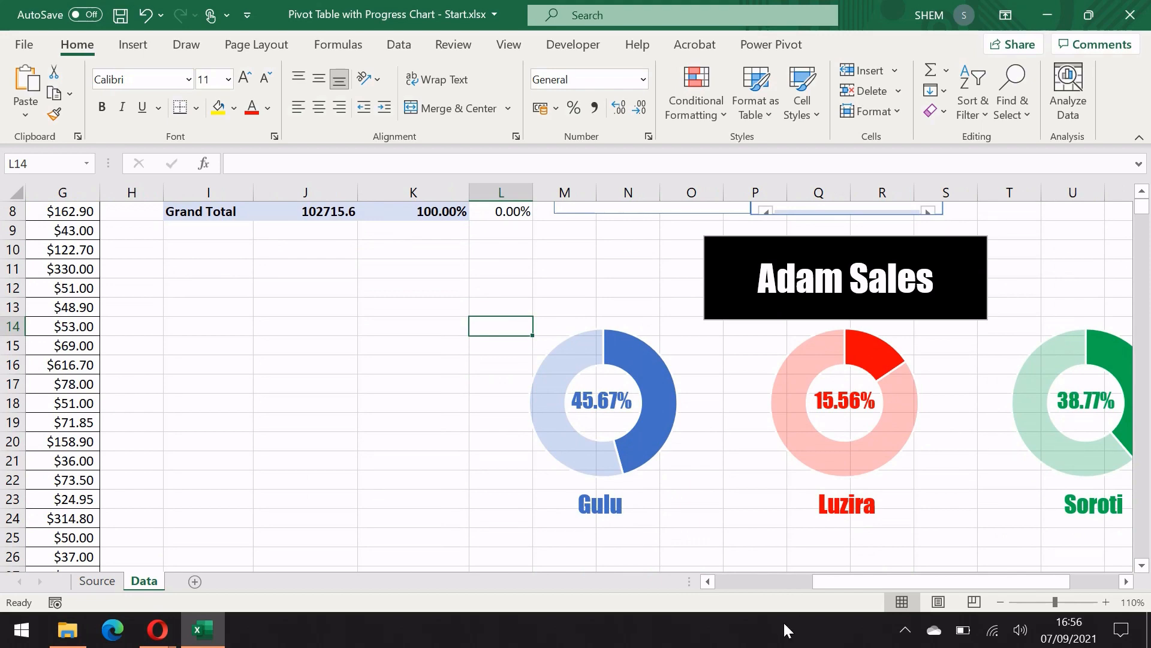
scroll(859, 530, "right", 3)
scroll(856, 528, "down", 1)
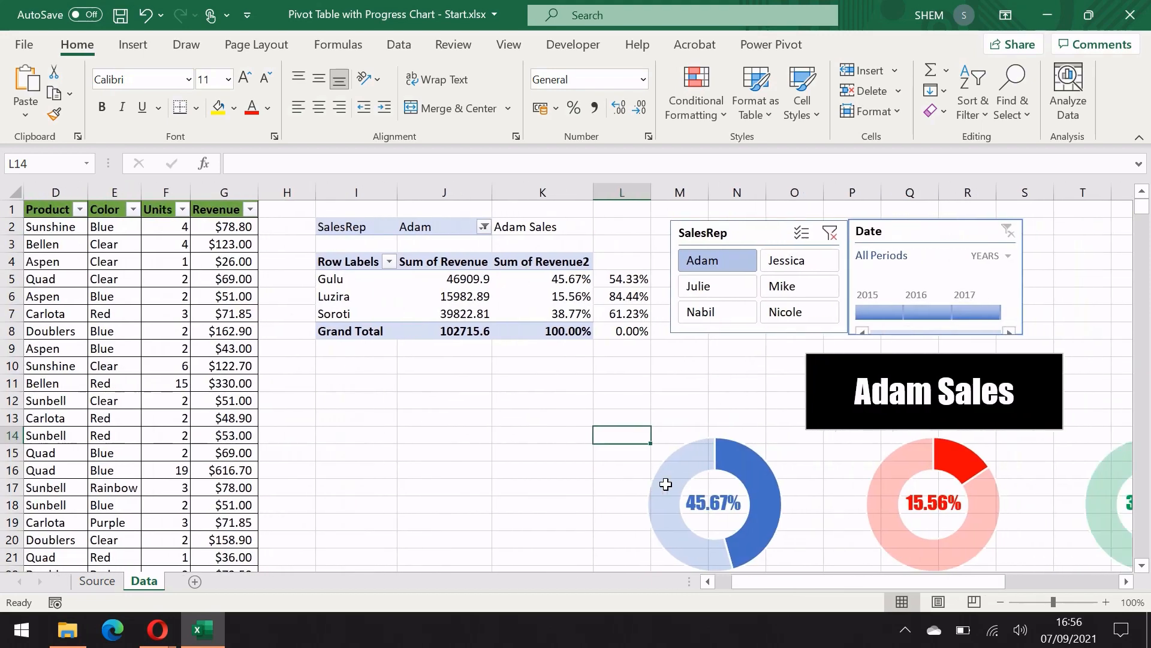
scroll(664, 483, "right", 2)
scroll(444, 453, "down", 1)
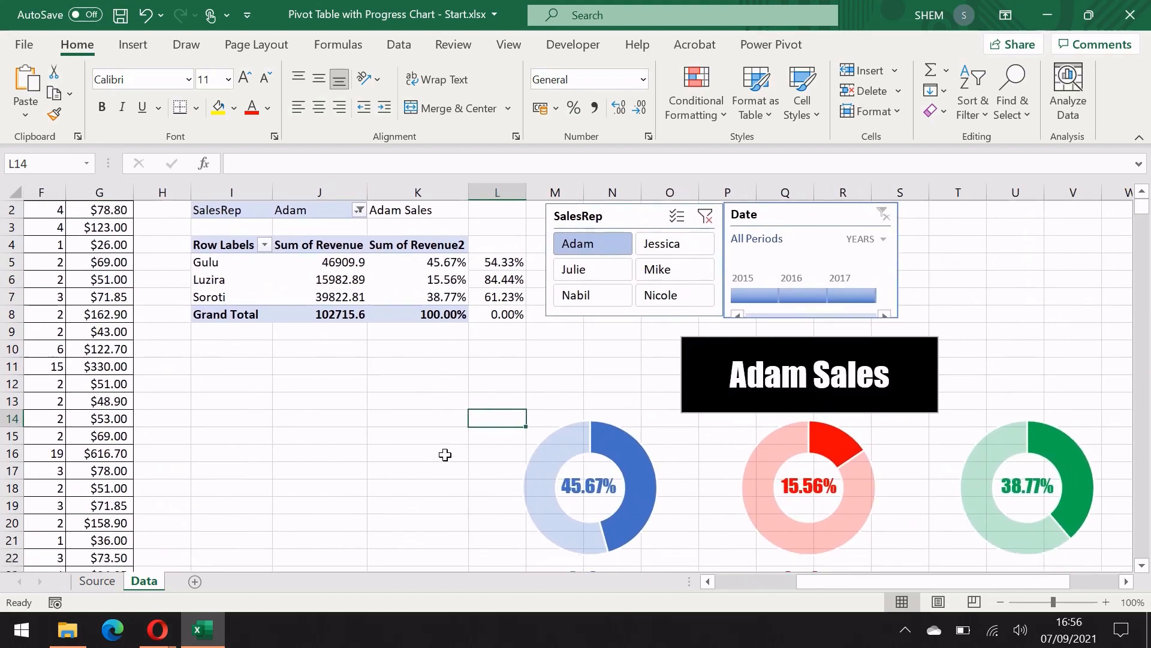
scroll(444, 455, "down", 1)
left_click(1041, 320)
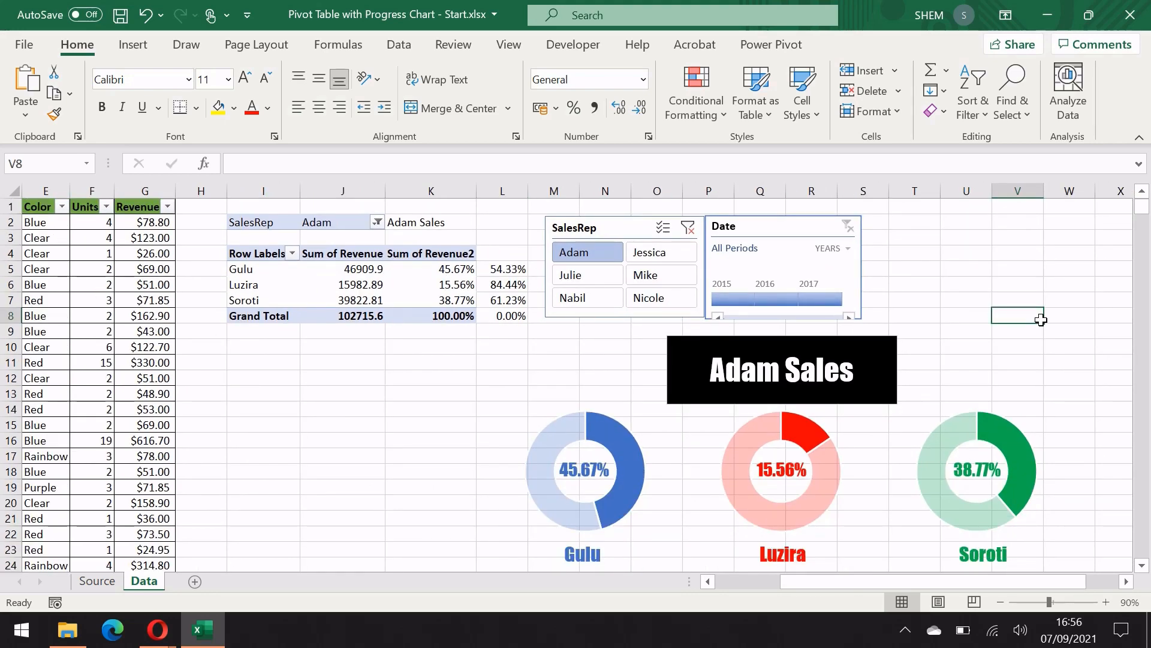
- Test the SalesRep slicer by filtering to the first rep in its second column, followed by the rep directly below
left_click(649, 254)
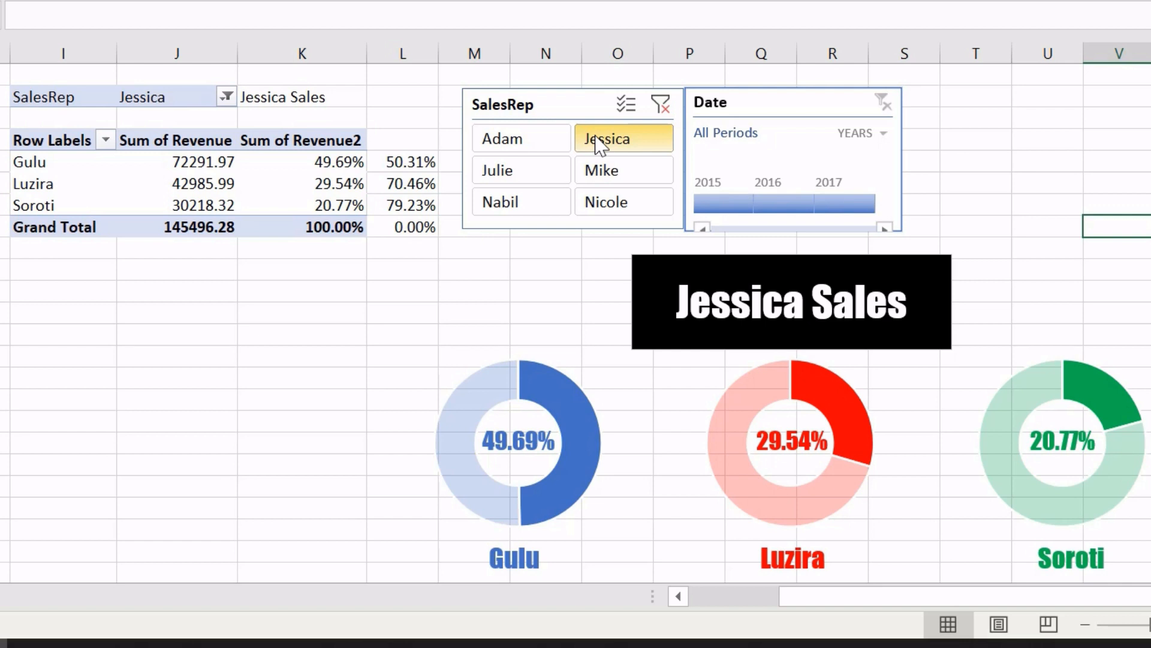
left_click(604, 171)
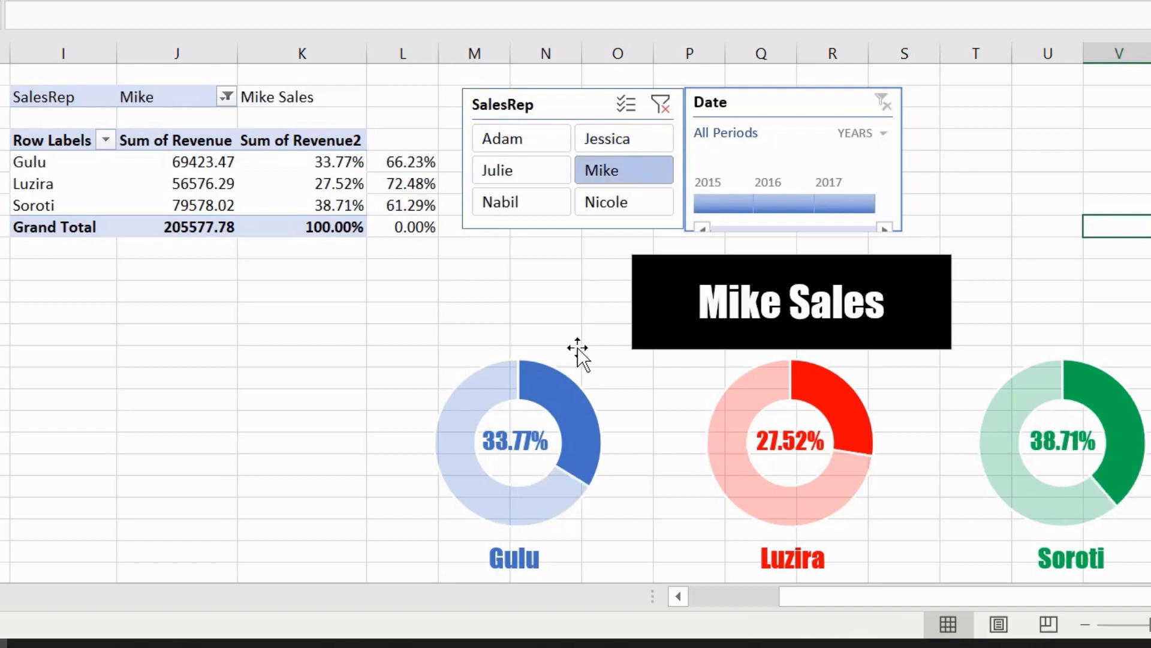
- Filter the Date timeline to 2015, 2016 and 2017 one at a time, and extend the selection to 2015 - 2017
left_click(717, 205)
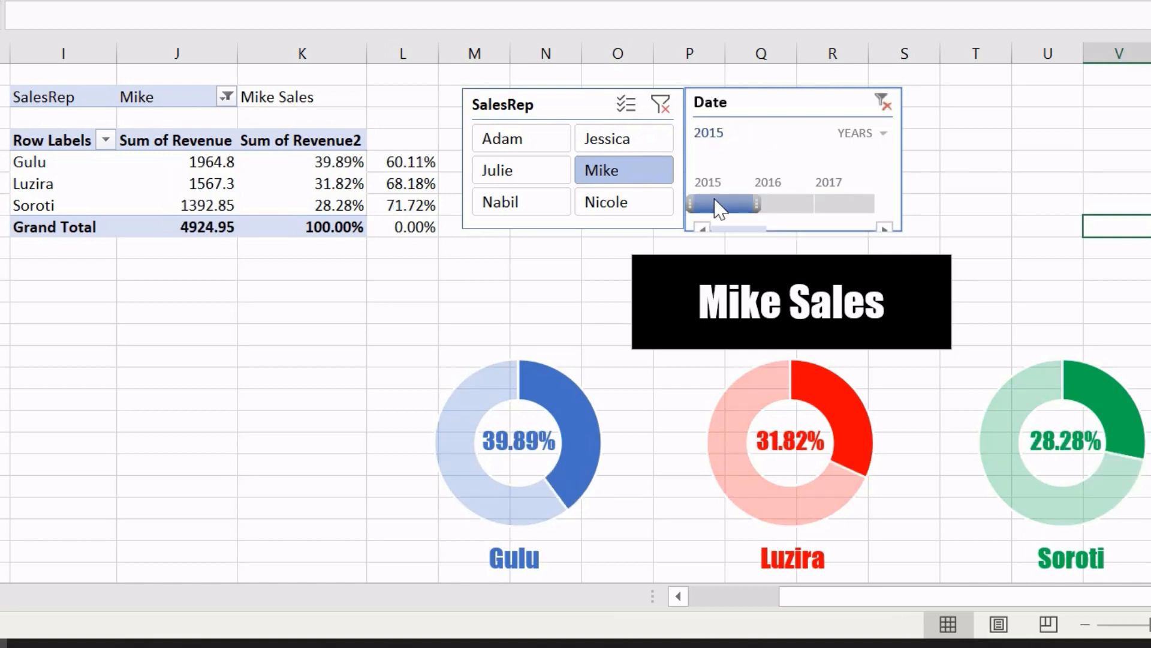
left_click(785, 203)
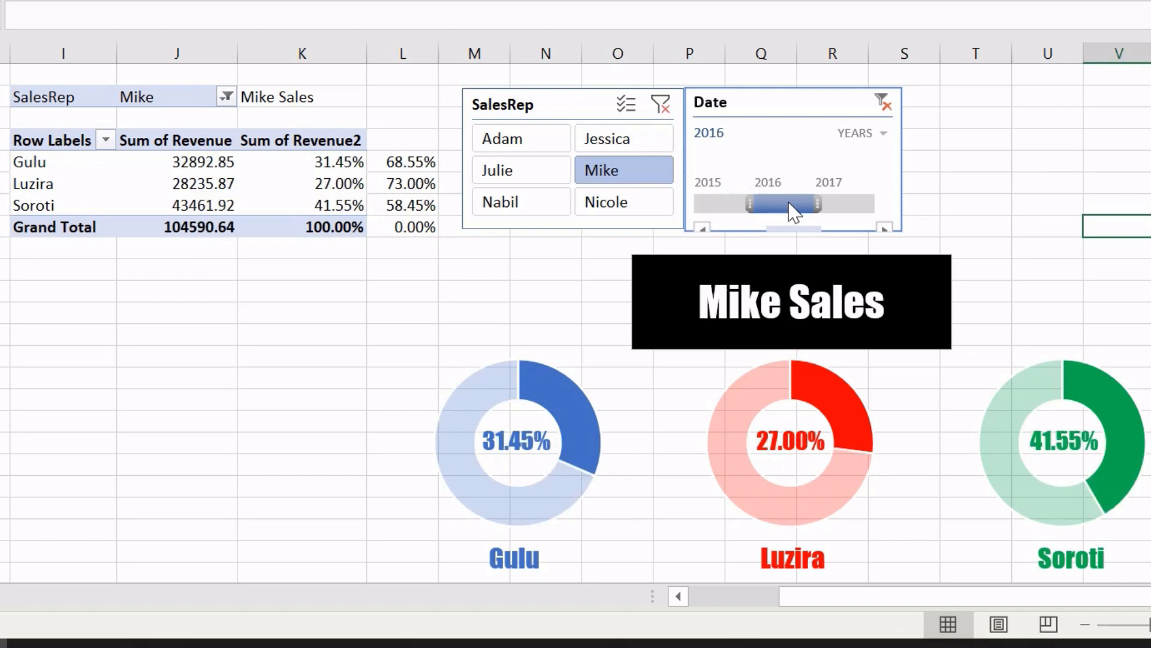
left_click(841, 205)
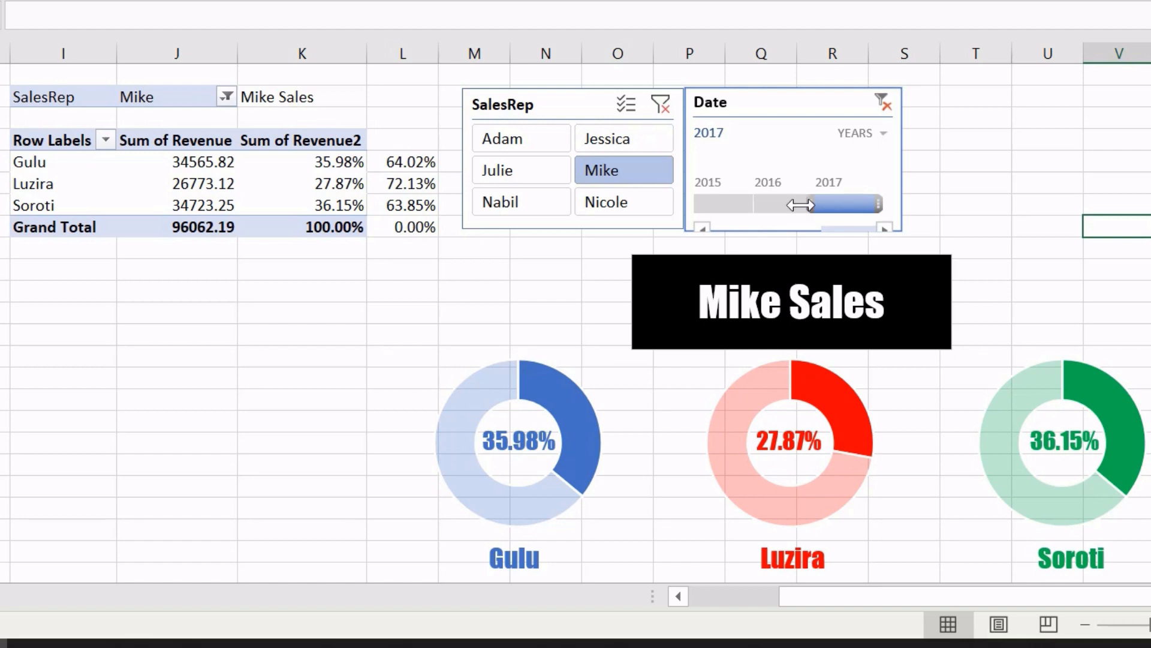
left_click_drag(800, 205, 694, 207)
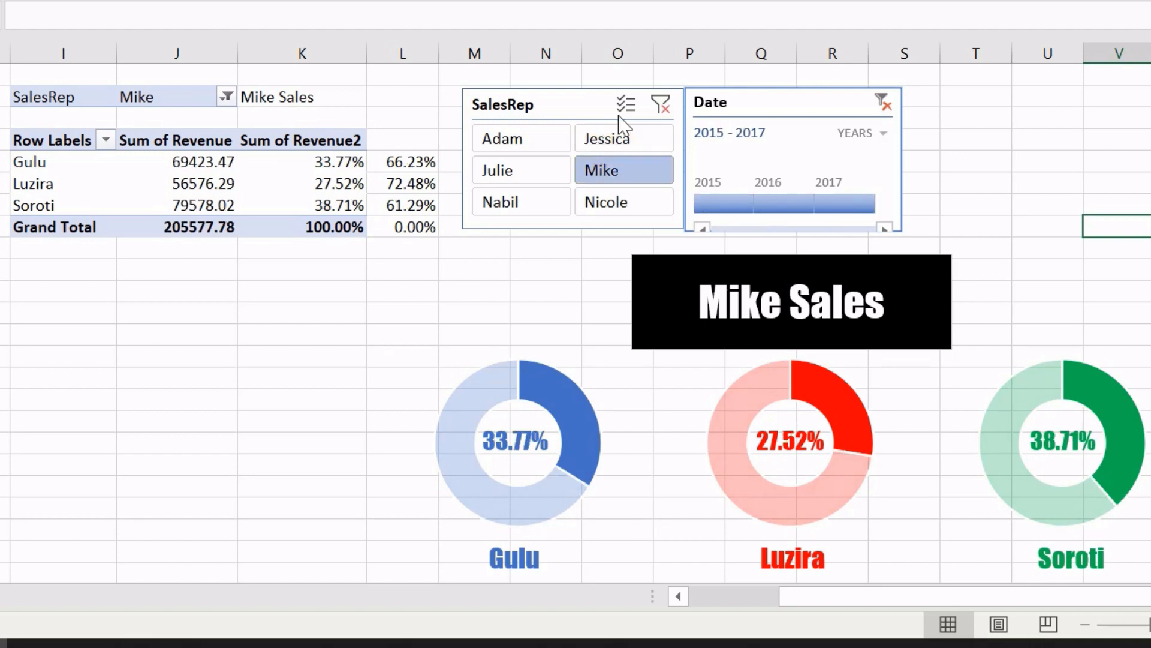
- Clear the SalesRep slicer filter so the dashboard covers all sales reps
left_click(662, 106)
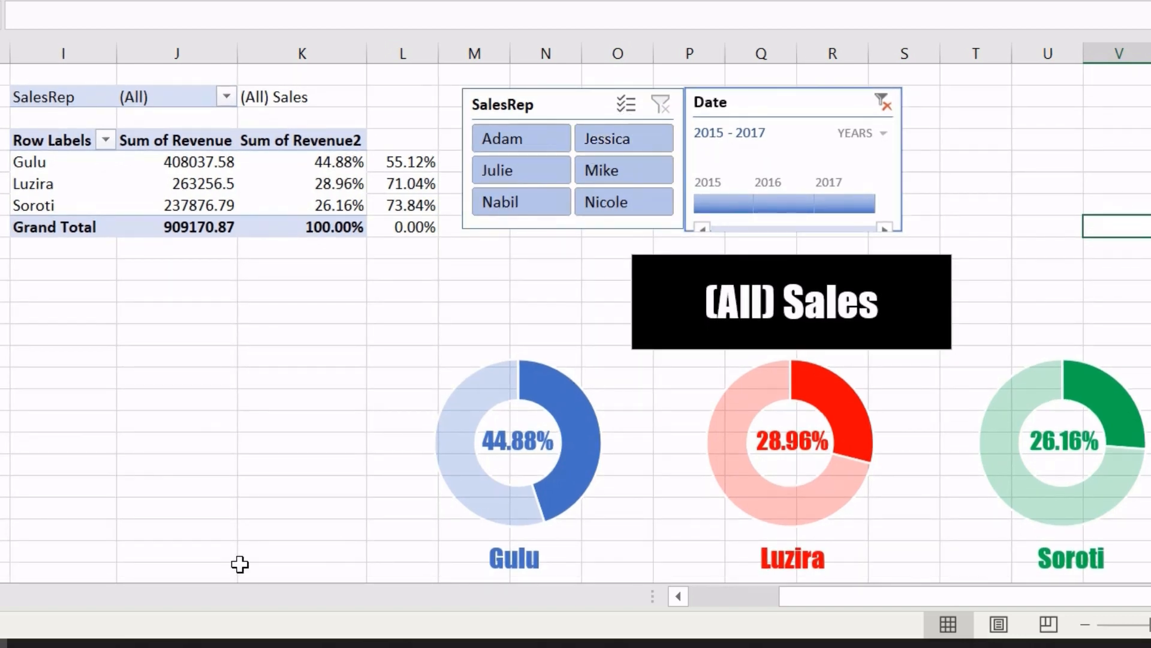
scroll(237, 532, "down", 1)
scroll(238, 533, "up", 1)
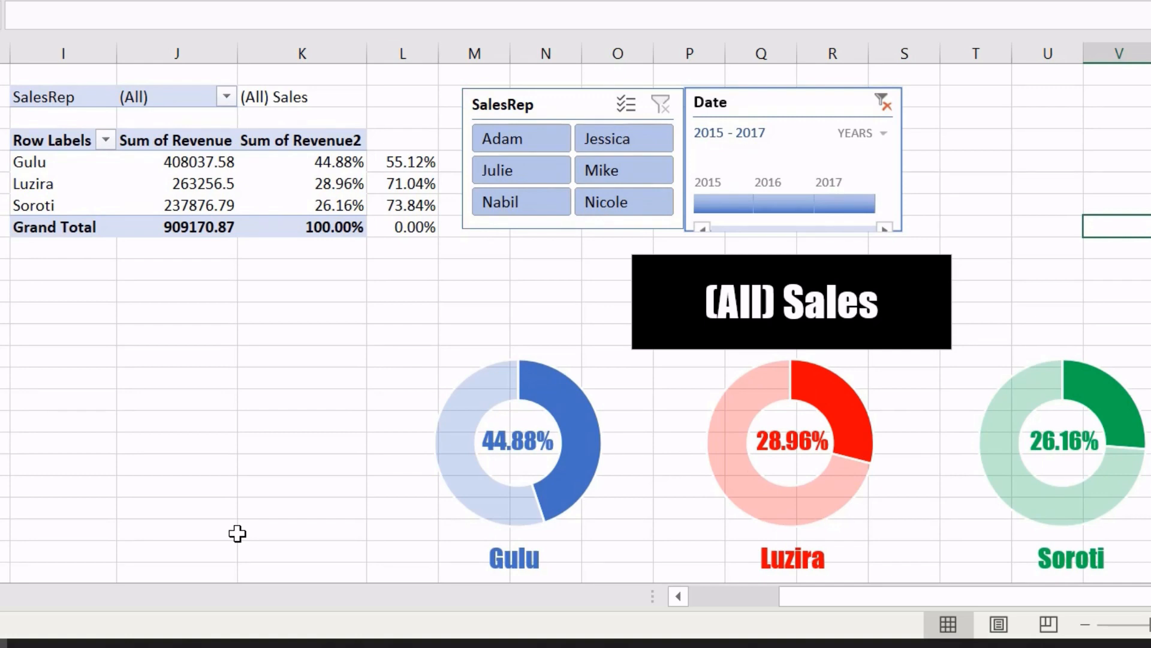